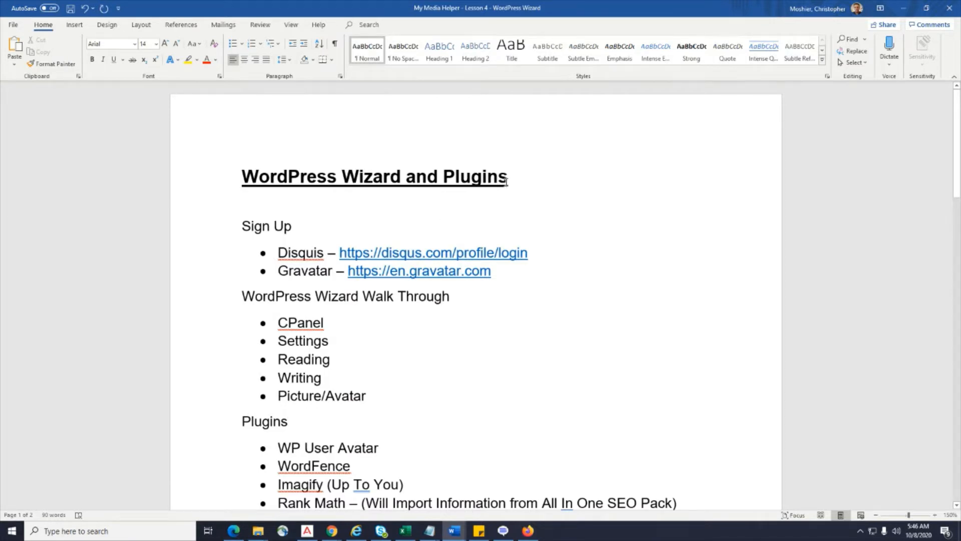
In the Word outline, highlight the Disqus and Gravatar sign-up links, the Picture/Avatar line and the plugins list.
drag(507, 181, 450, 181)
scroll(262, 156, down, 1)
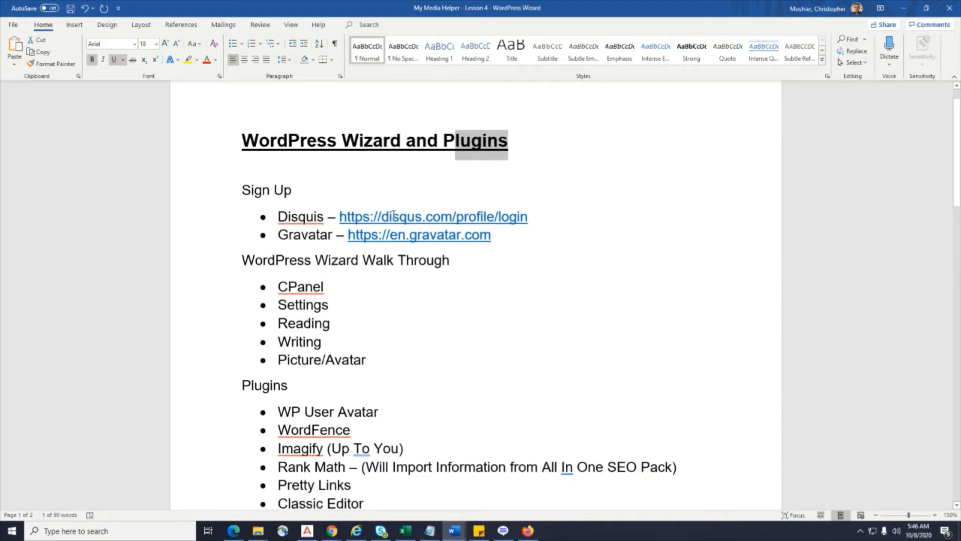
drag(499, 240, 271, 217)
scroll(535, 293, down, 2)
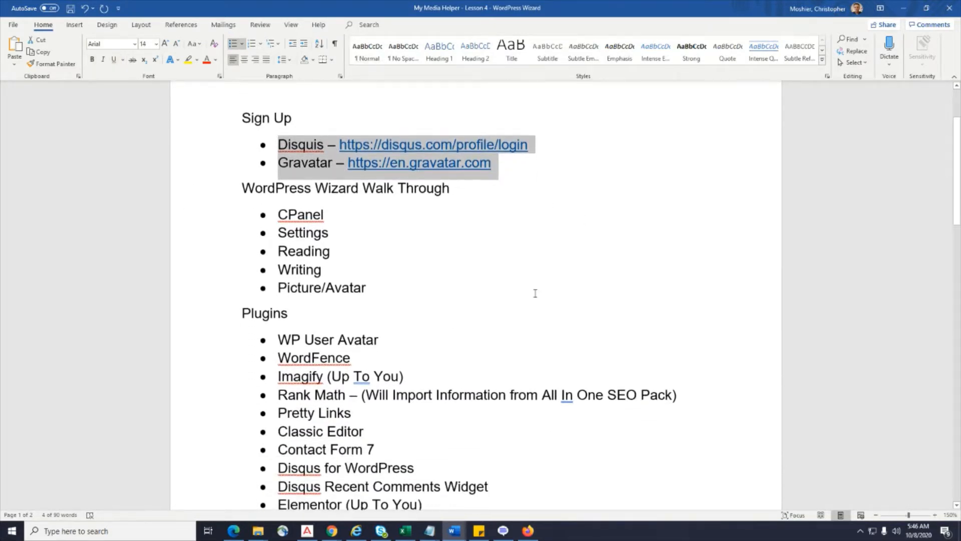
click(307, 224)
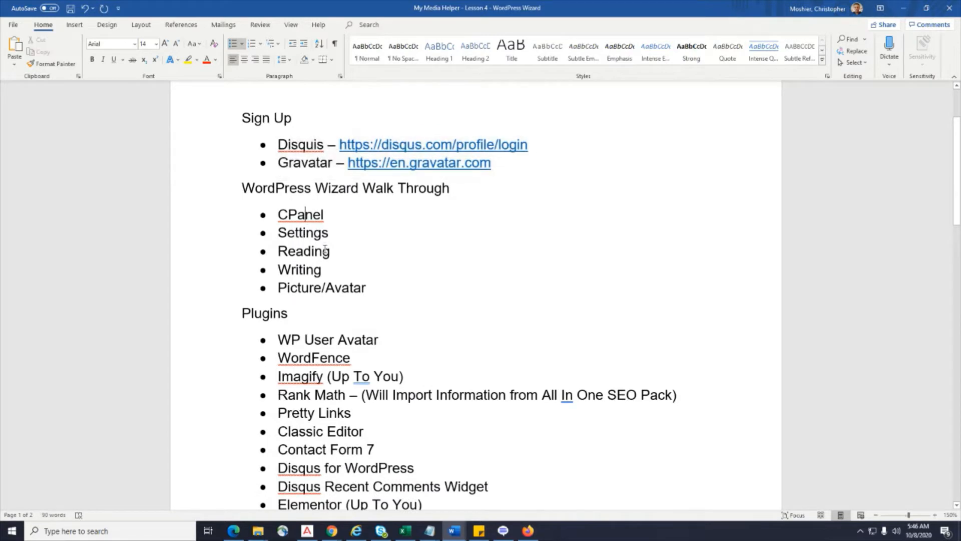
click(297, 250)
triple_click(345, 287)
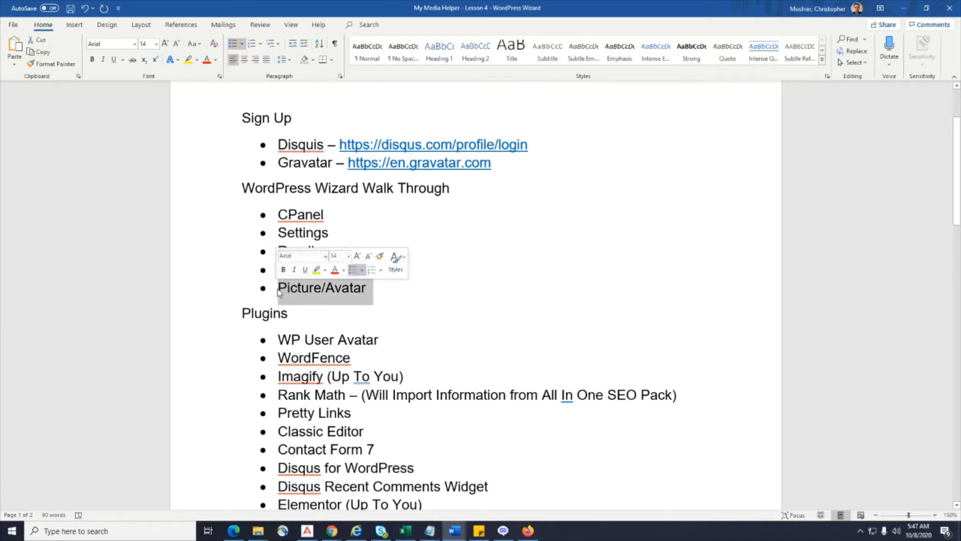
scroll(634, 377, down, 2)
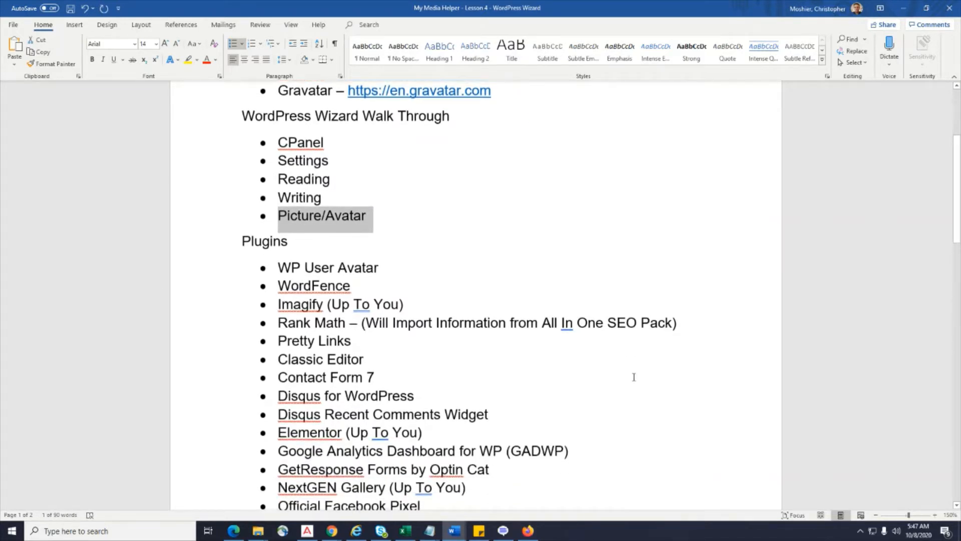
scroll(634, 377, down, 2)
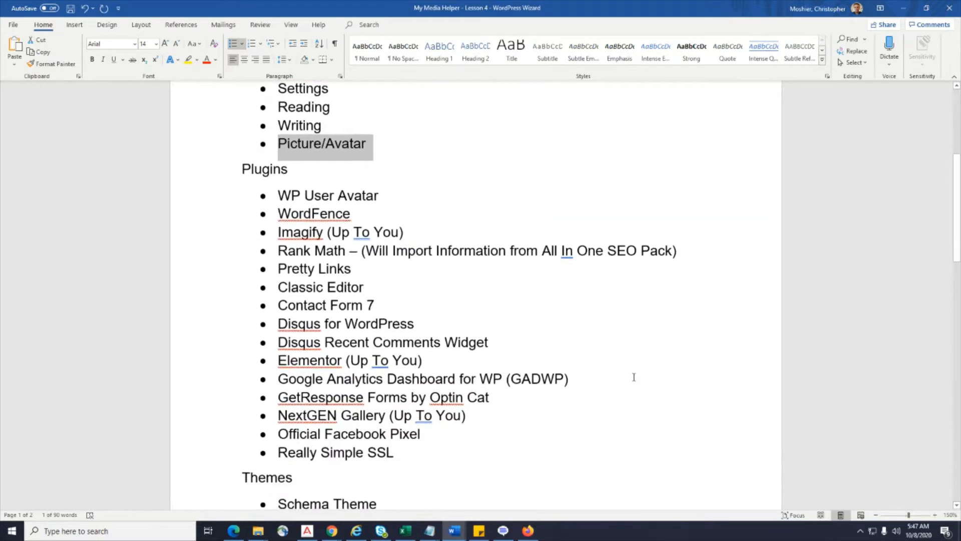
drag(284, 200, 453, 453)
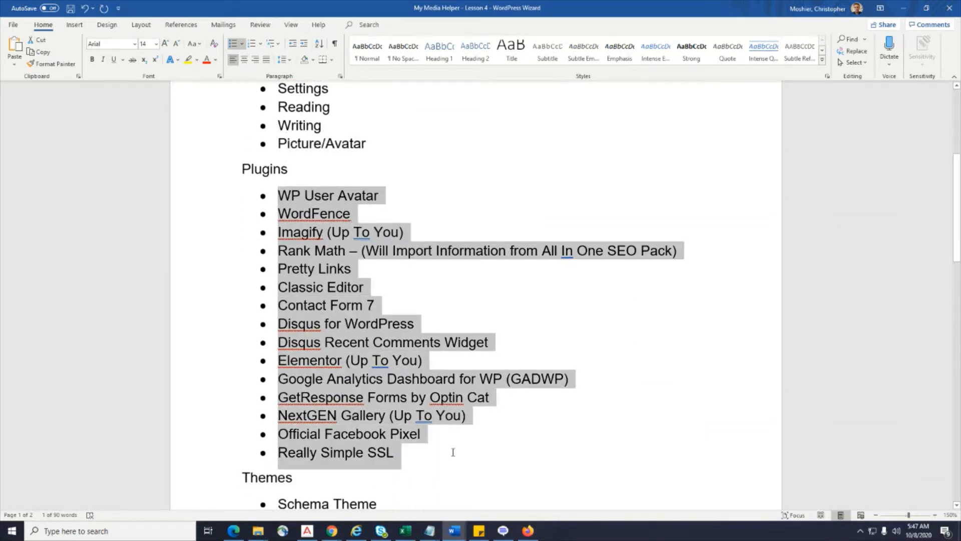
Highlight the Schema Theme entry further down the Word outline.
scroll(730, 322, down, 3)
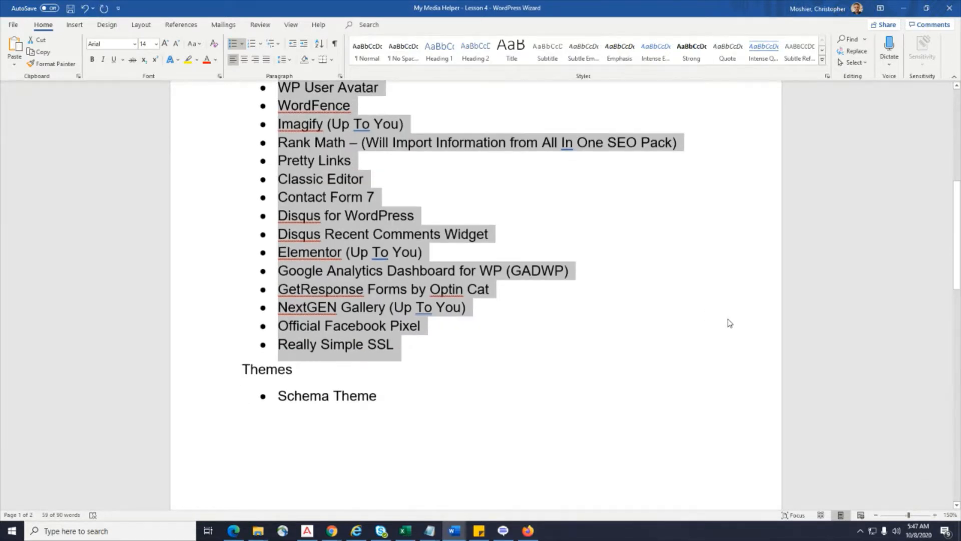
scroll(729, 323, down, 3)
scroll(729, 319, down, 2)
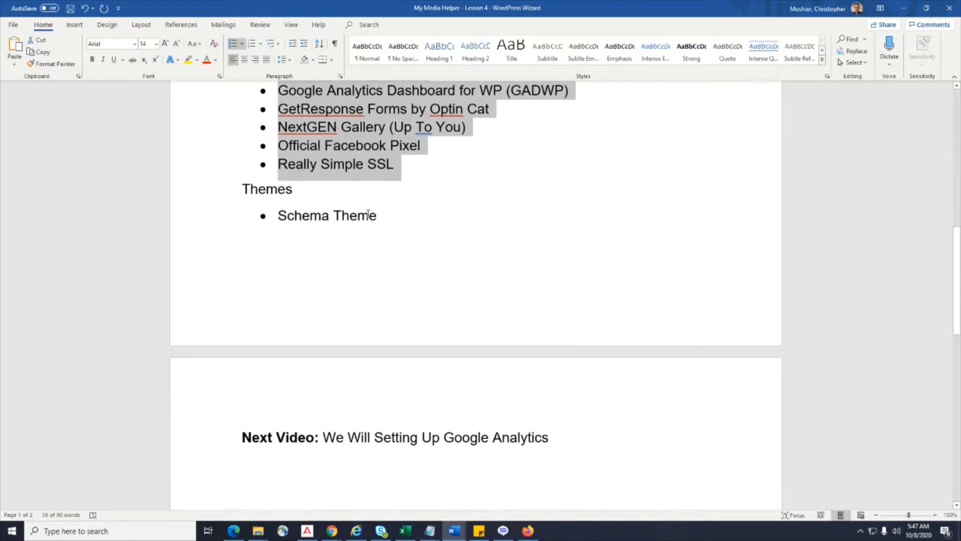
drag(387, 217, 278, 216)
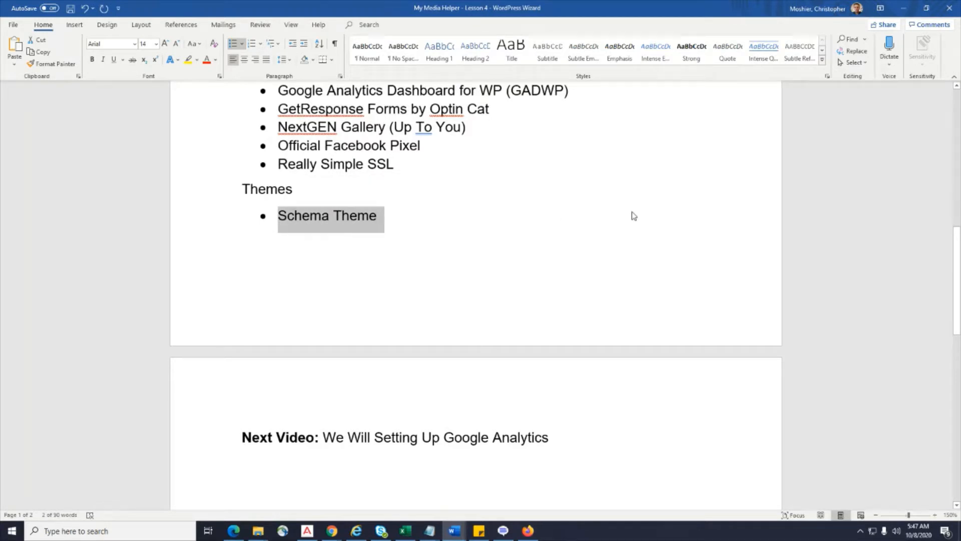
scroll(633, 392, down, 3)
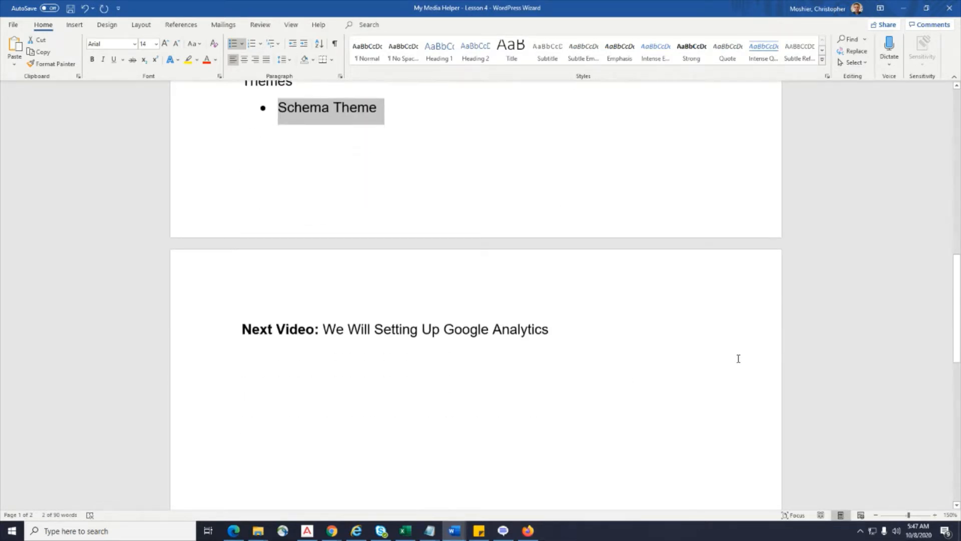
scroll(738, 358, up, 3)
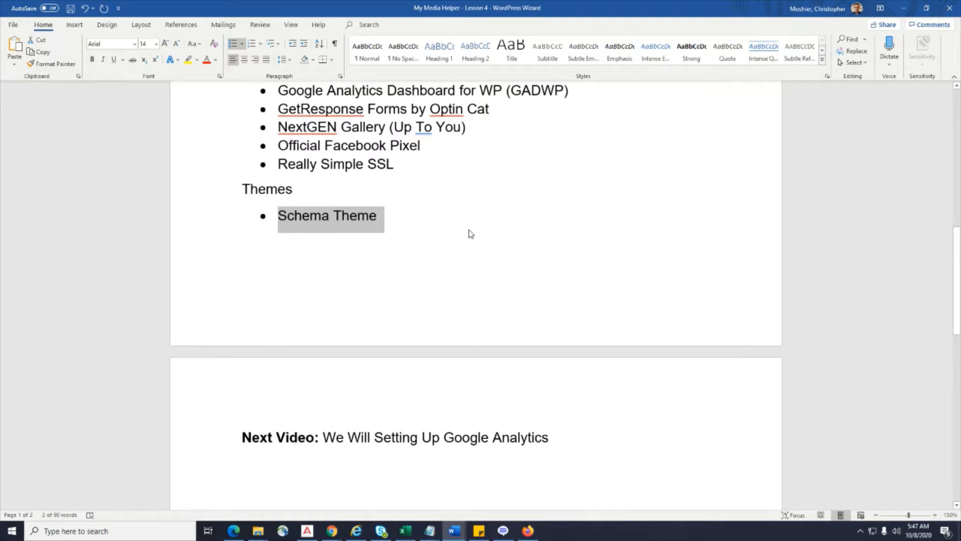
click(380, 215)
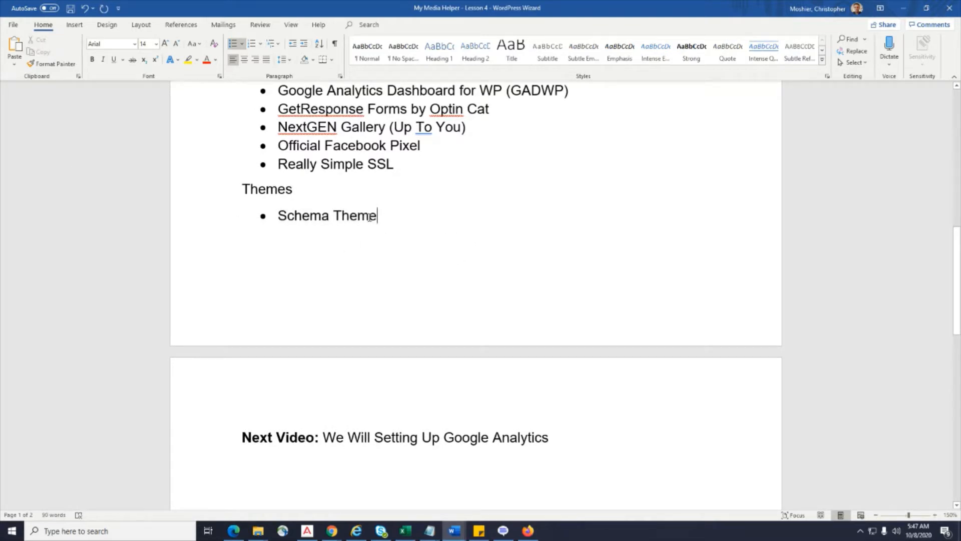
drag(370, 217, 273, 218)
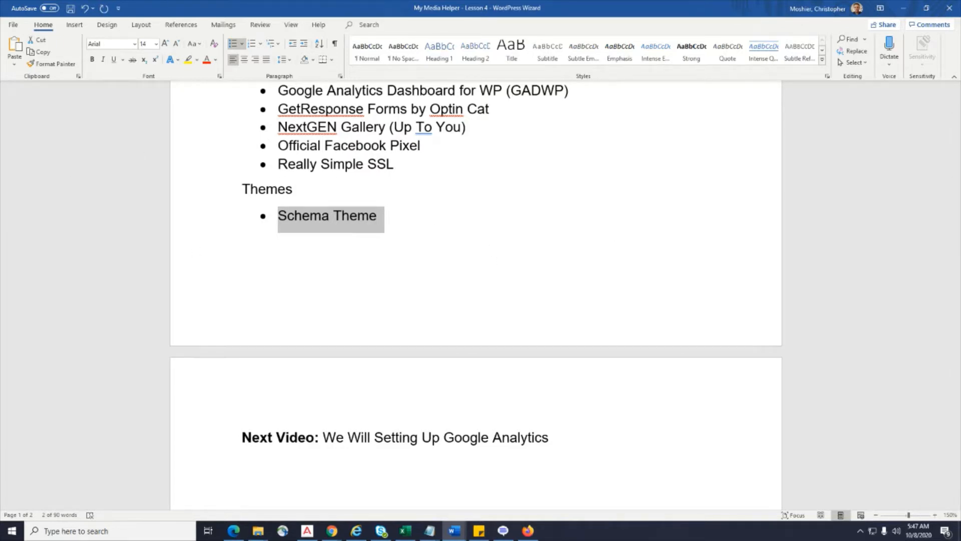
scroll(756, 454, up, 3)
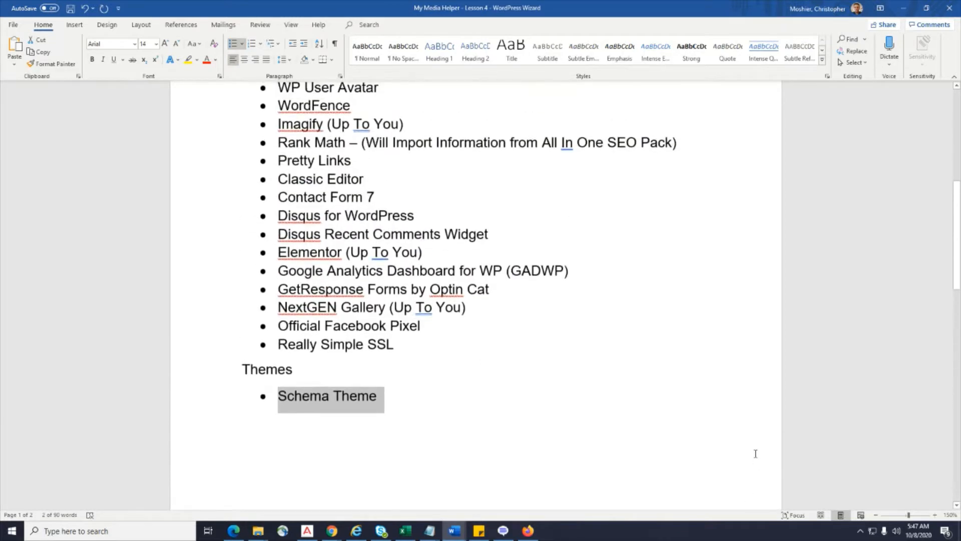
scroll(756, 454, up, 6)
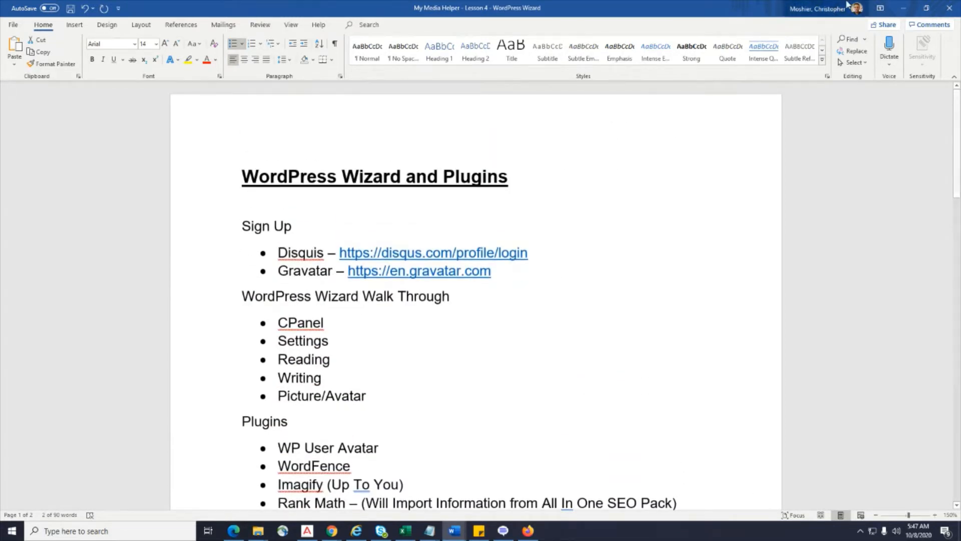
Move the Word window off screen and bring up the HostMonster hosting login page in Chrome.
click(926, 8)
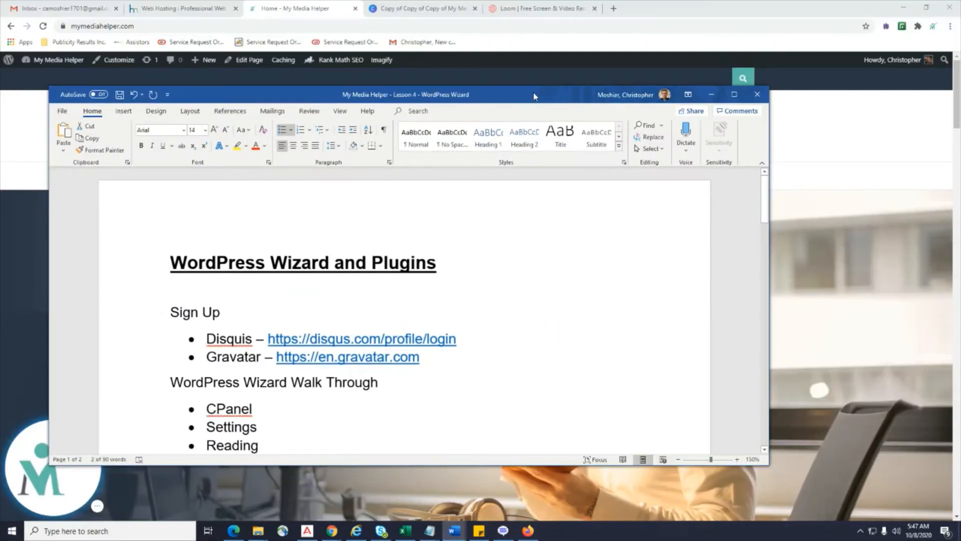
drag(535, 95, 960, 111)
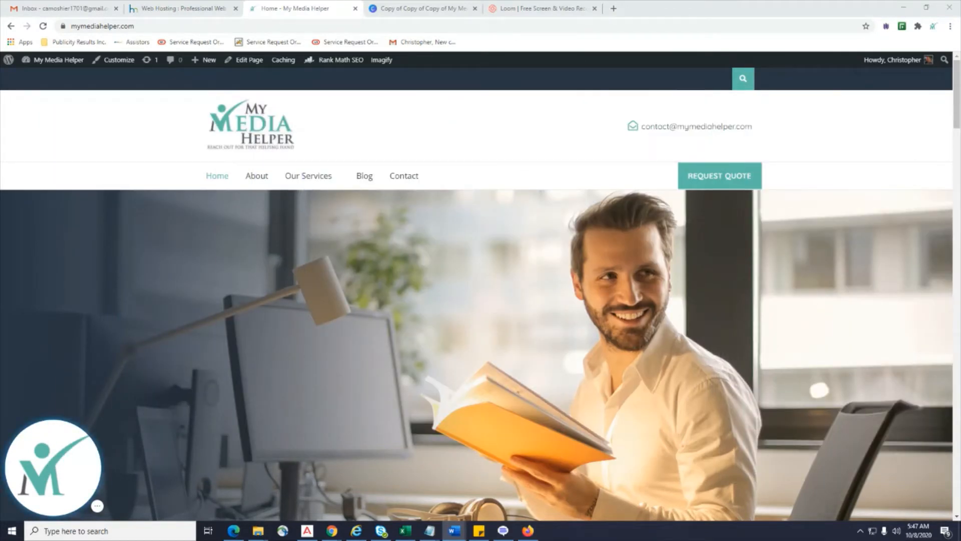
scroll(365, 439, down, 1)
scroll(365, 440, up, 1)
click(401, 10)
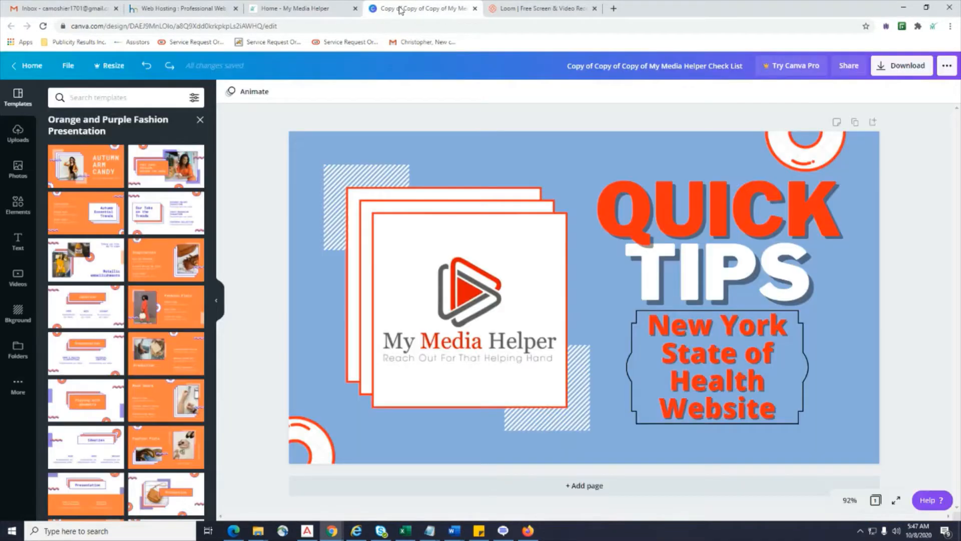
click(180, 8)
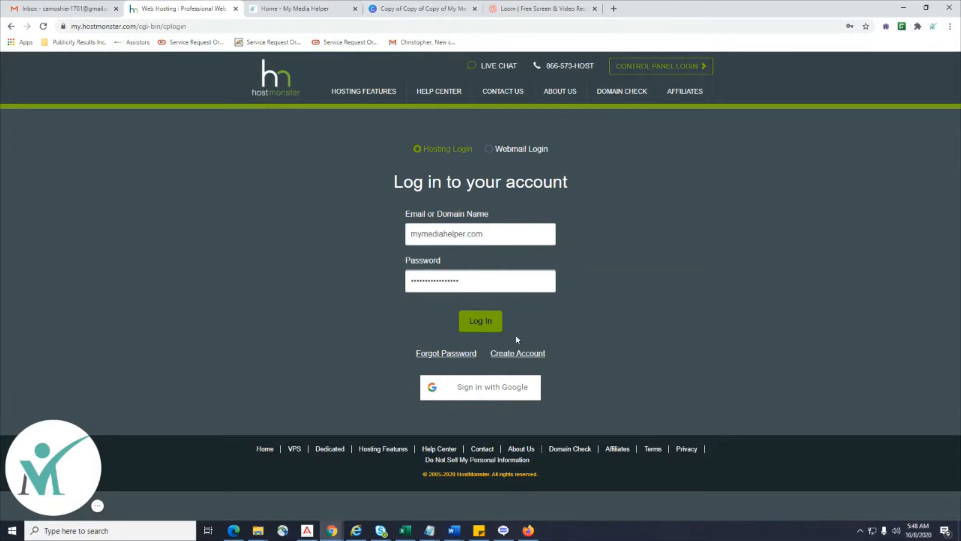
Log in to HostMonster, update Chrome's saved password, and launch the My Media Helper WordPress admin.
click(485, 327)
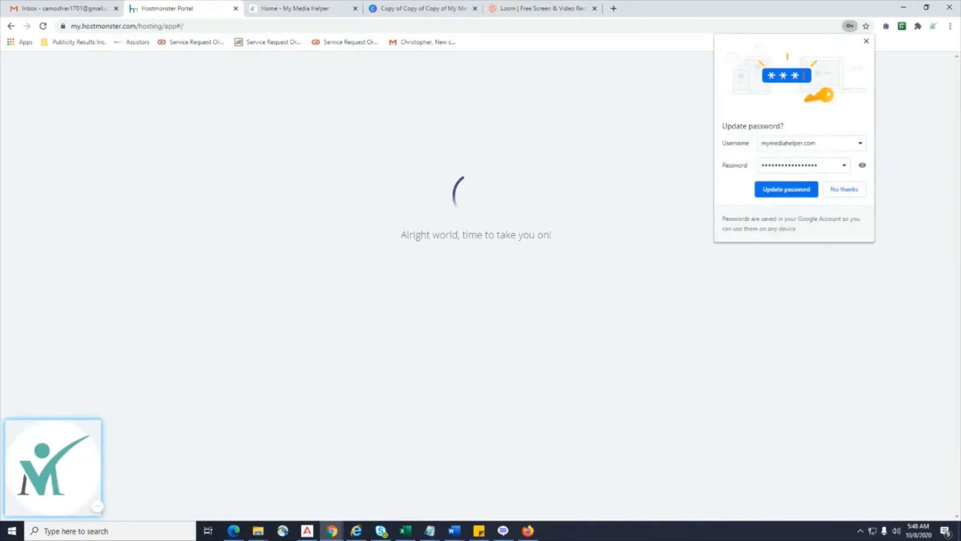
click(789, 193)
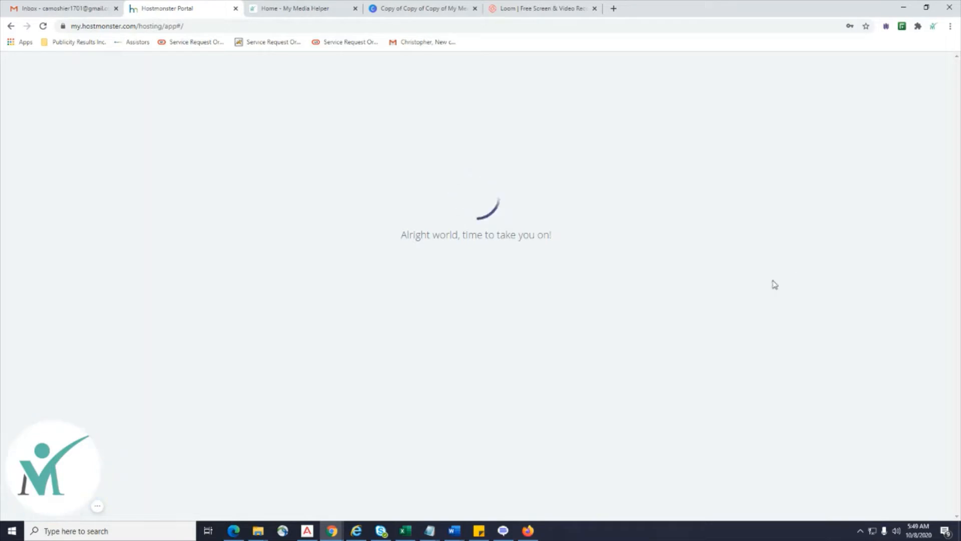
mouse_move(57, 463)
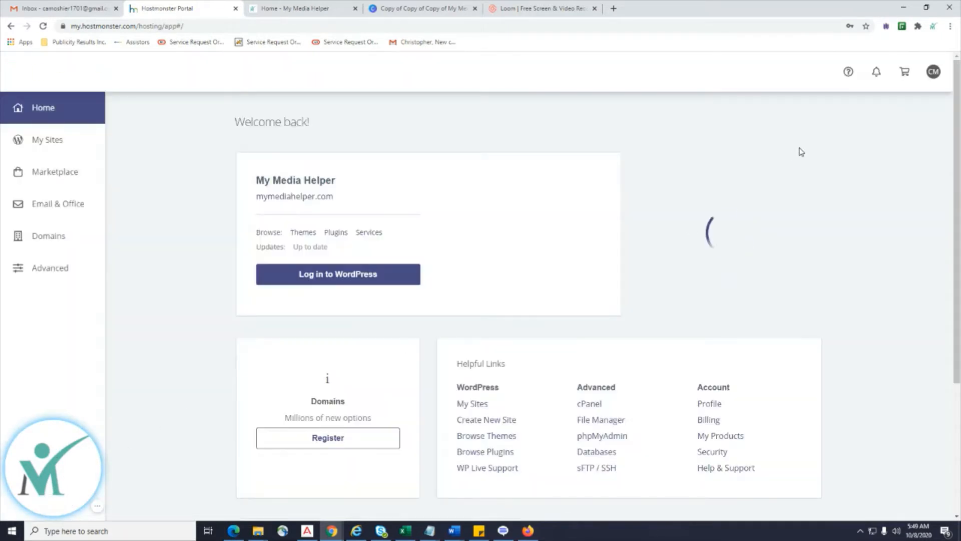
scroll(802, 183, down, 1)
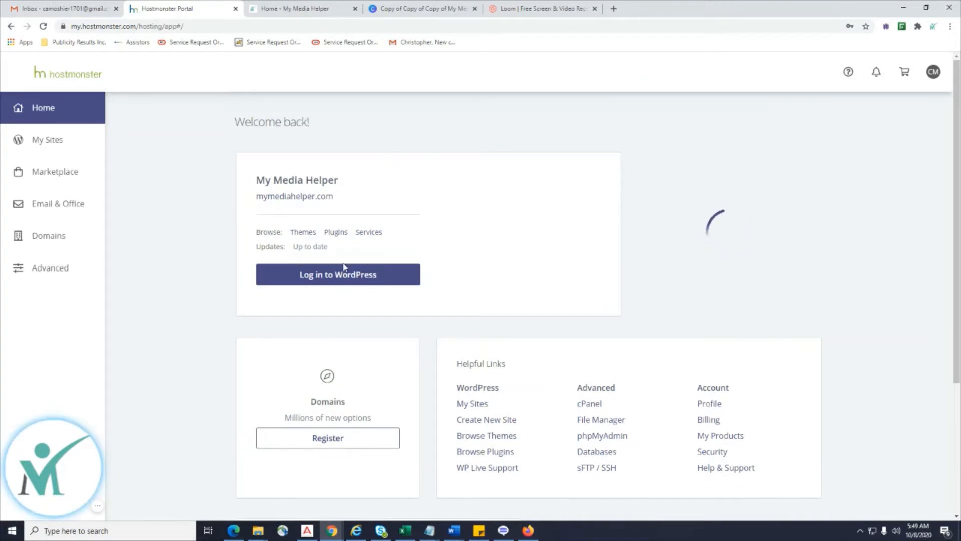
click(320, 280)
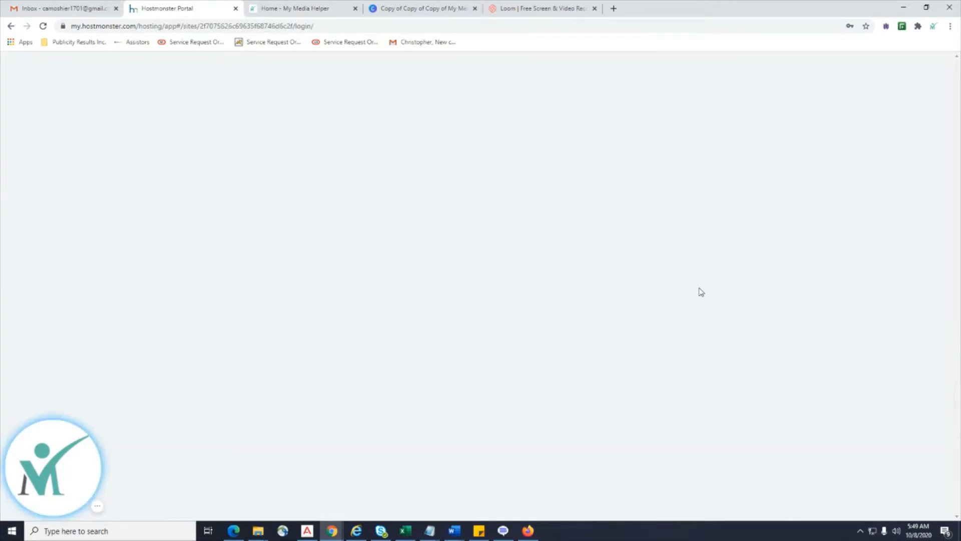
Let the My Media Helper WordPress dashboard load, then go back to the HostMonster Portal page.
click(286, 8)
click(180, 11)
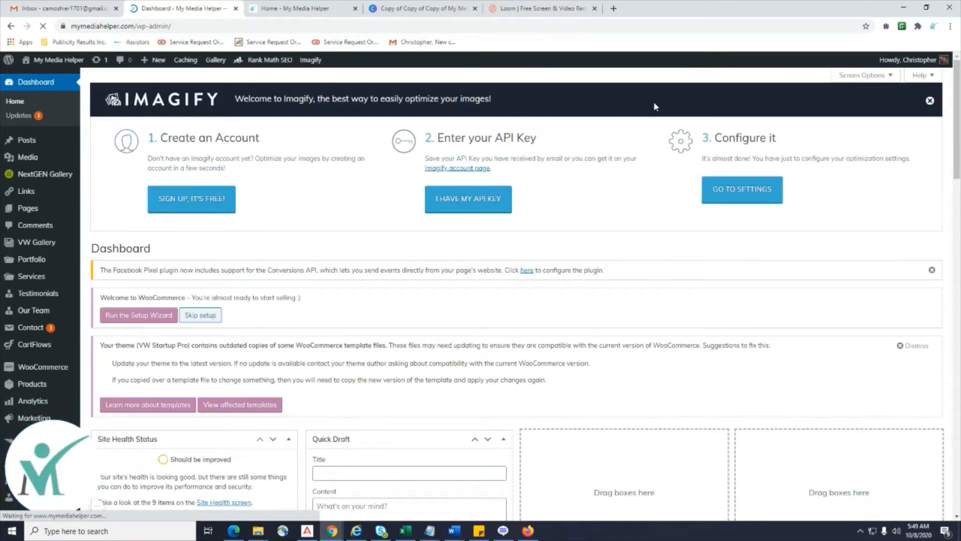
click(11, 27)
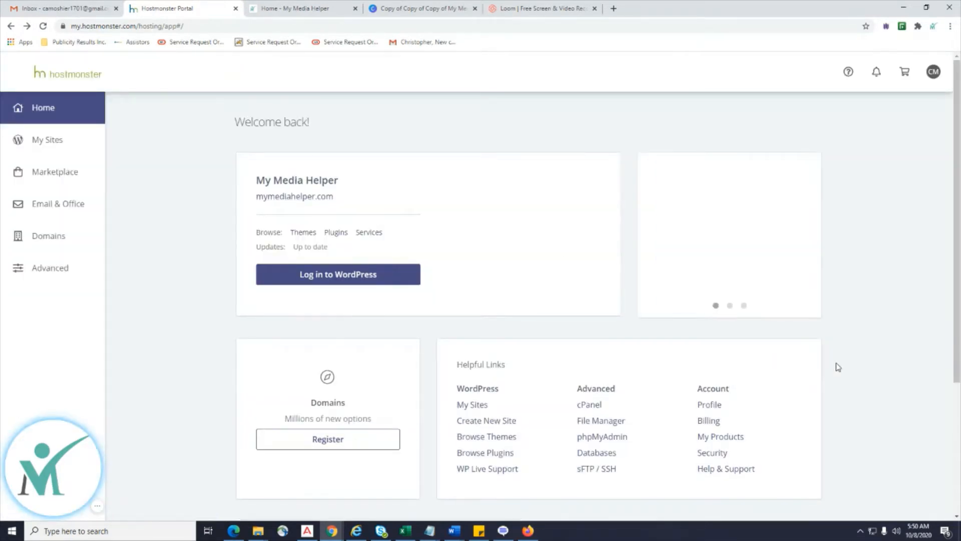
Open a WordPress helpful link in a new portal tab and go to My Sites.
scroll(839, 323, down, 1)
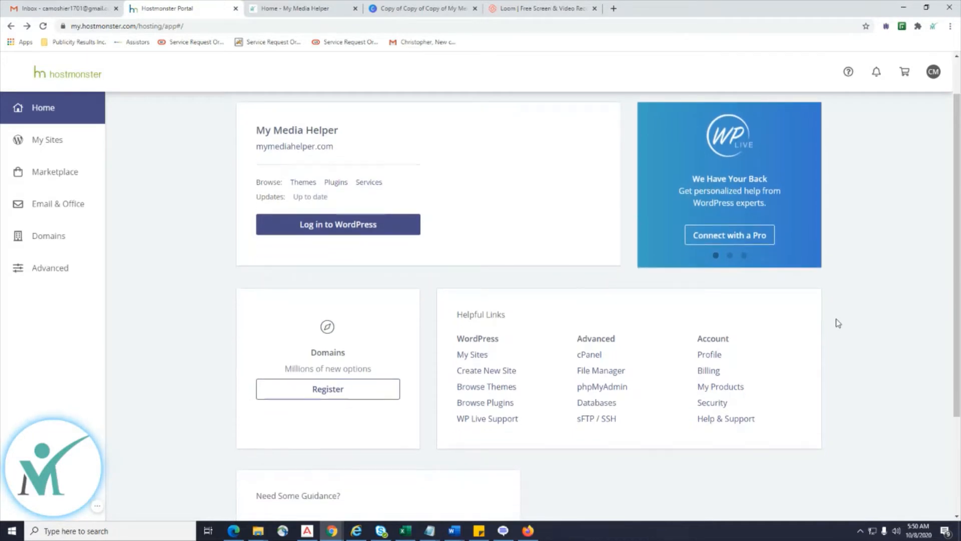
scroll(838, 323, down, 2)
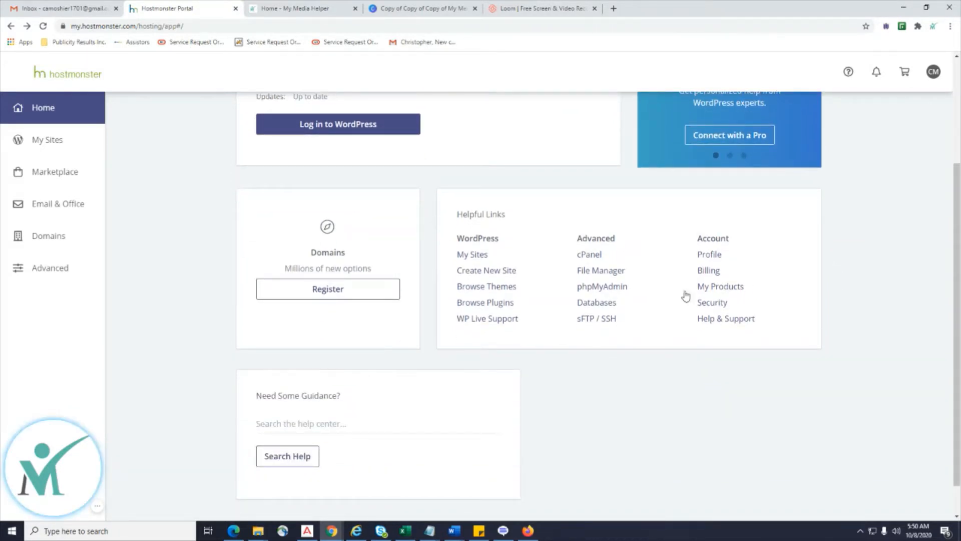
scroll(797, 301, up, 1)
scroll(797, 300, up, 2)
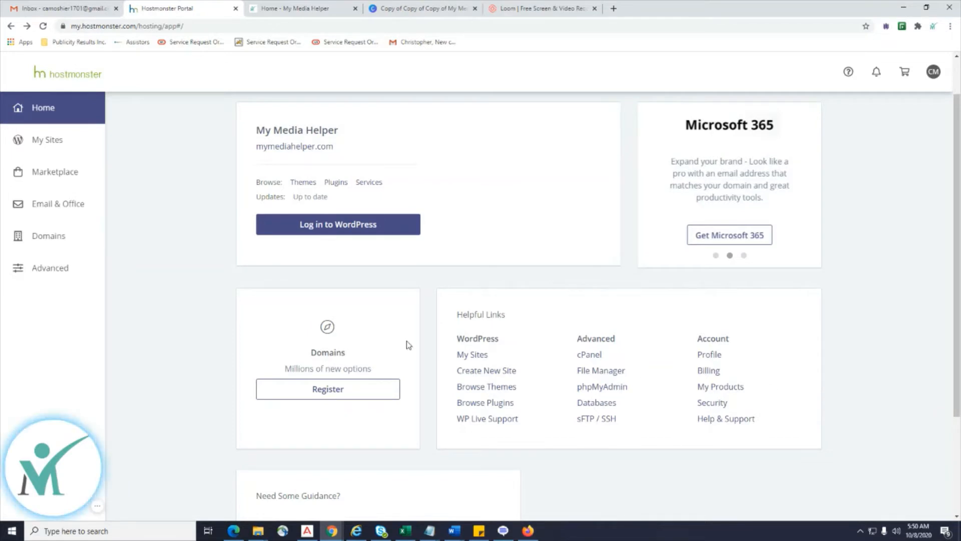
right_click(477, 343)
click(508, 348)
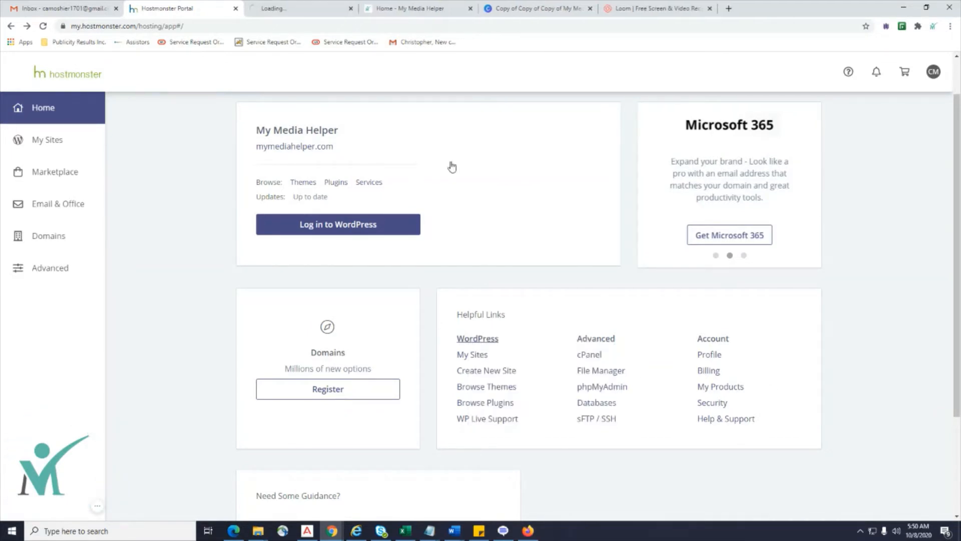
click(297, 15)
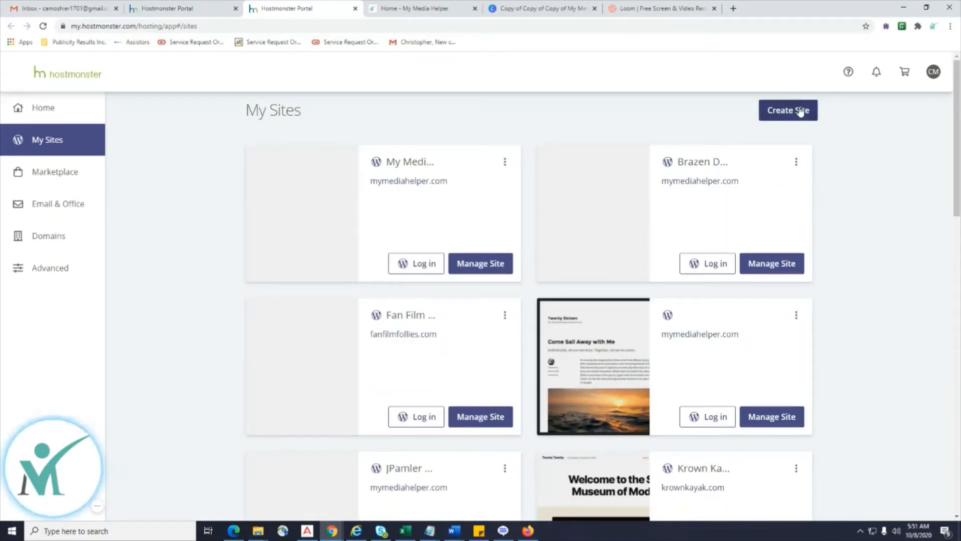
Review the hosted site cards, including krownkayak.com, then choose Create Site.
click(204, 11)
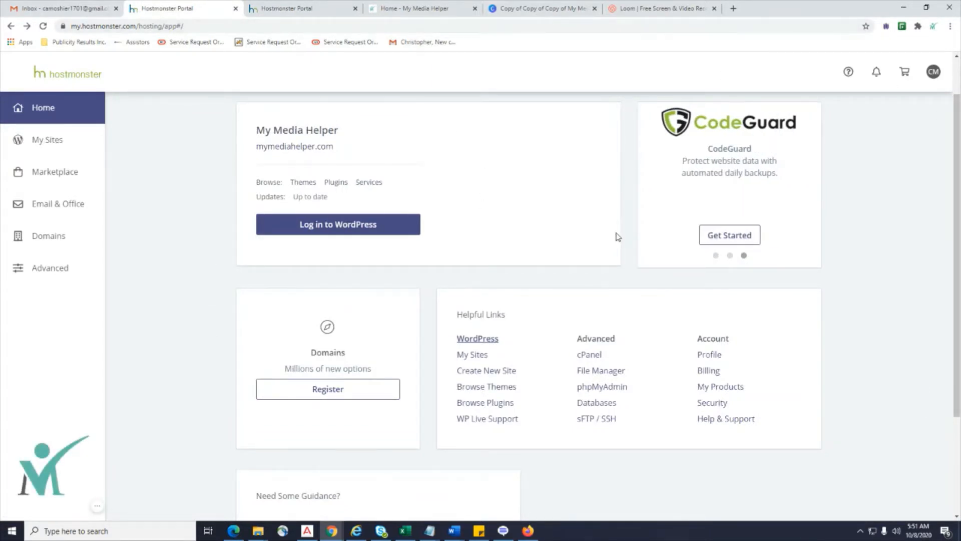
click(482, 342)
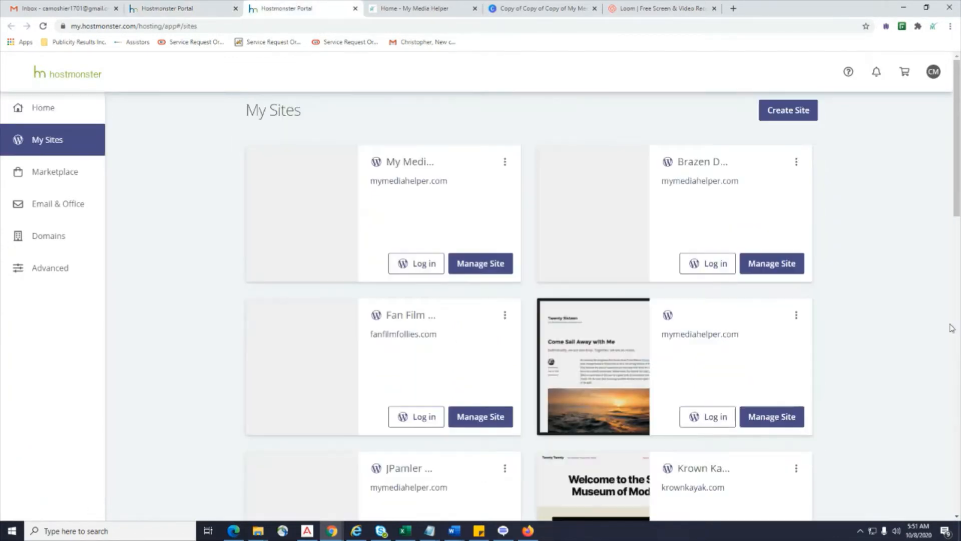
scroll(837, 318, down, 10)
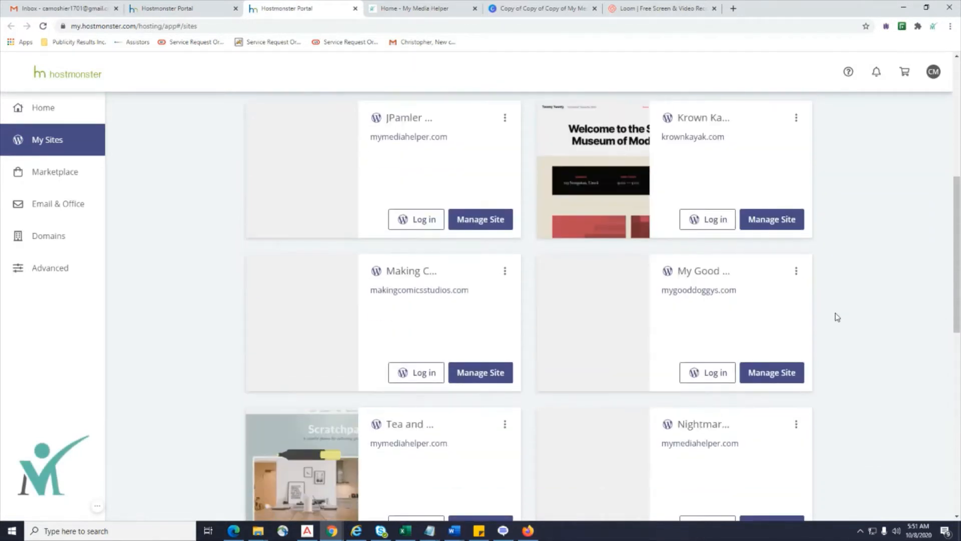
scroll(837, 317, down, 3)
scroll(837, 317, up, 8)
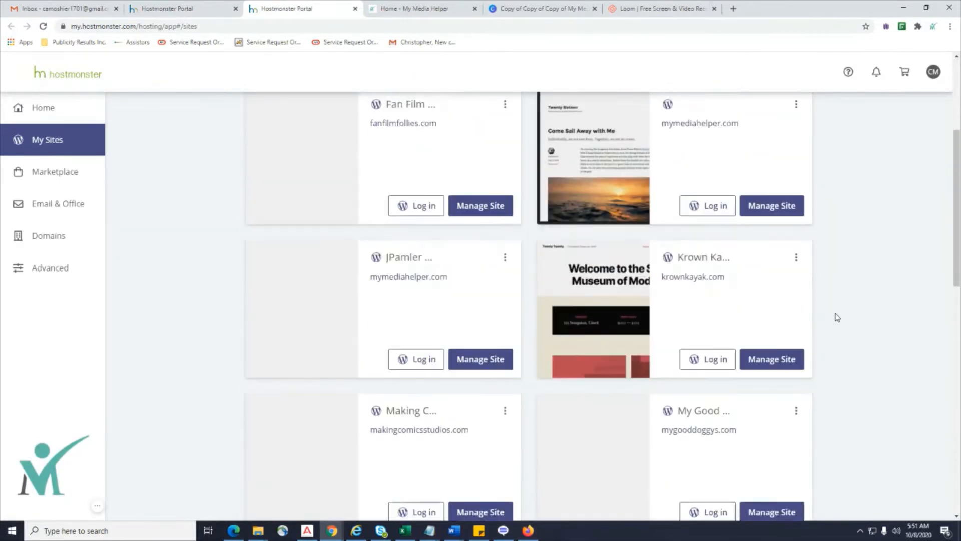
drag(678, 269, 722, 269)
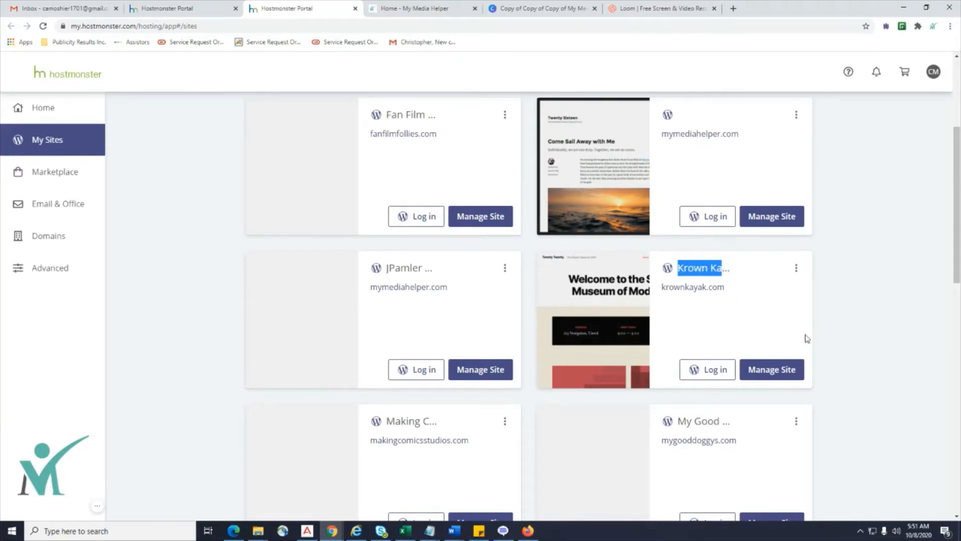
scroll(807, 339, up, 4)
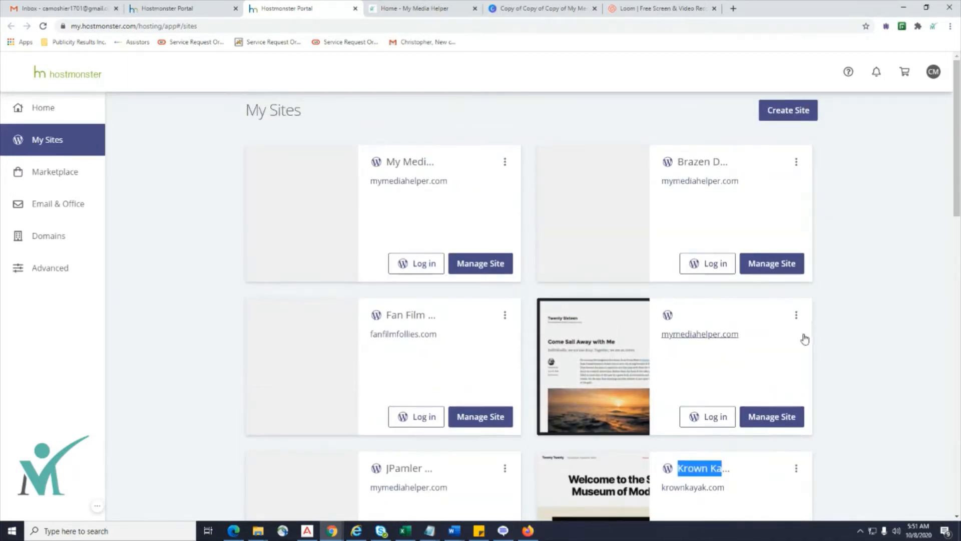
click(787, 112)
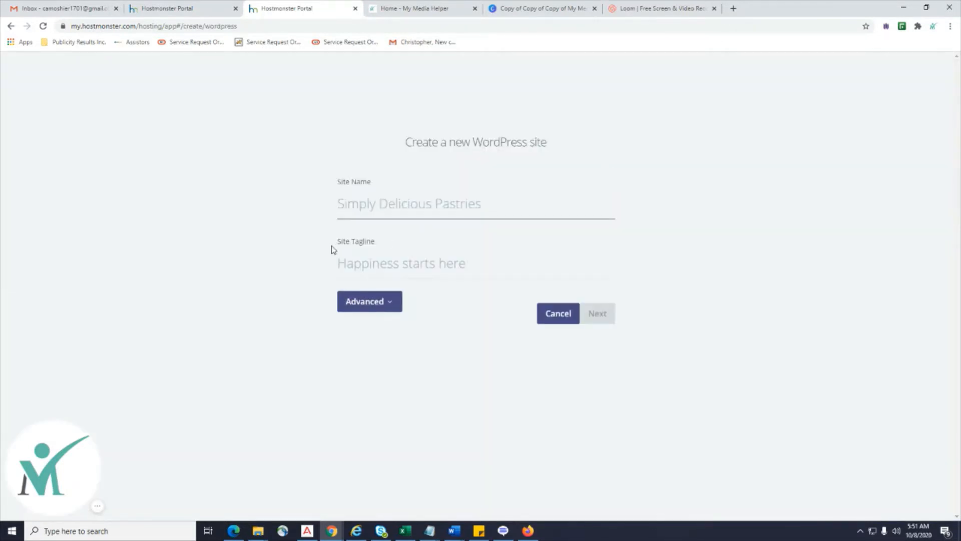
Enter site name 'Audience Test' and tagline 'Good Morning Audience!', then continue to the domain step.
click(387, 212)
text(Ai)
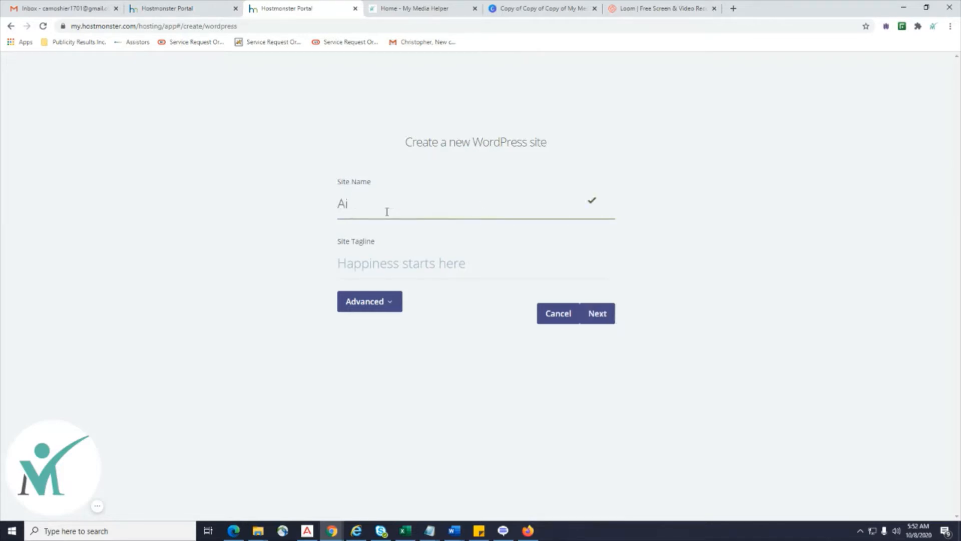
text(udience Test)
click(446, 268)
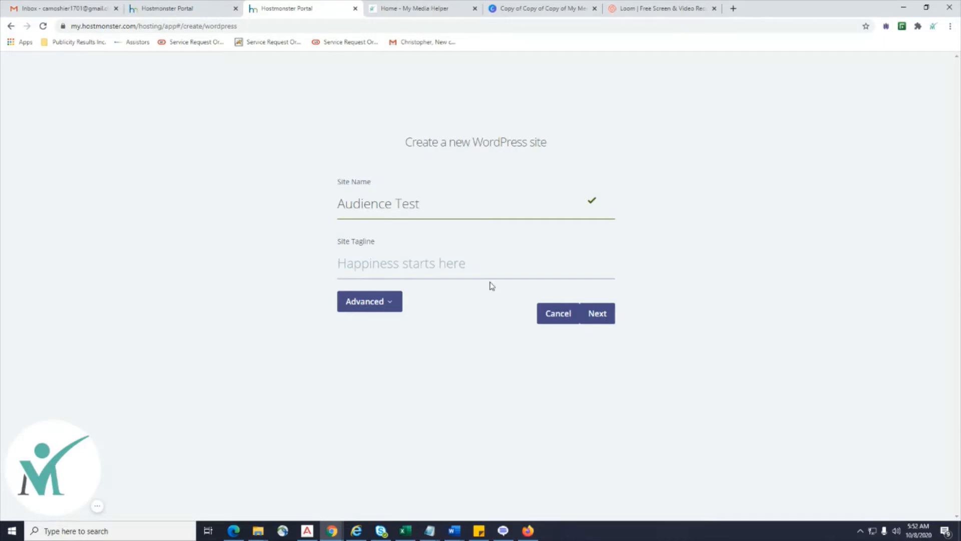
text(Good M)
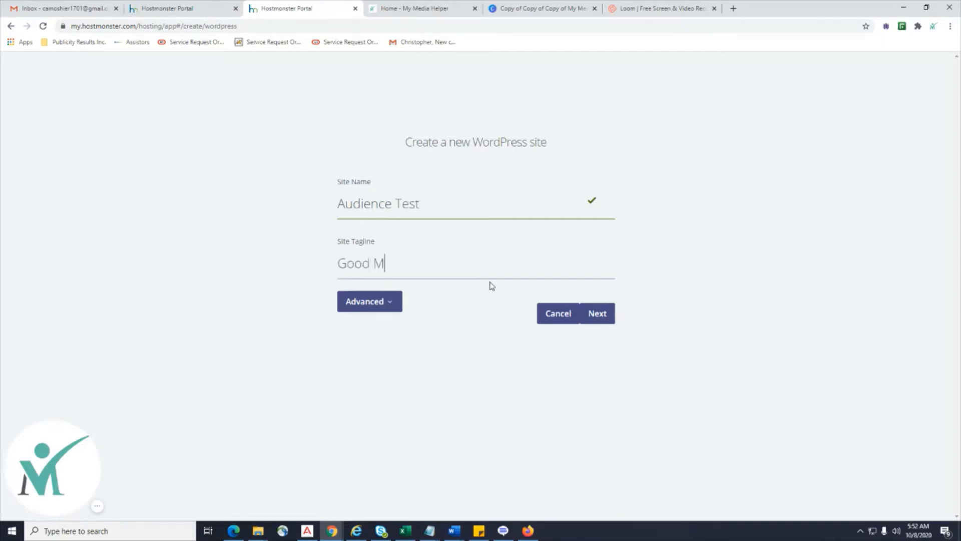
text(orning Aud)
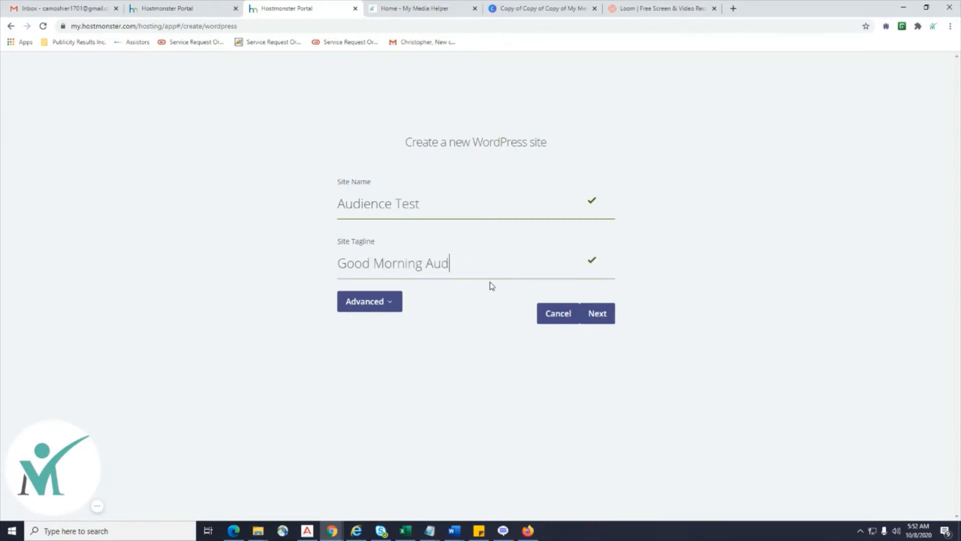
text(ience!)
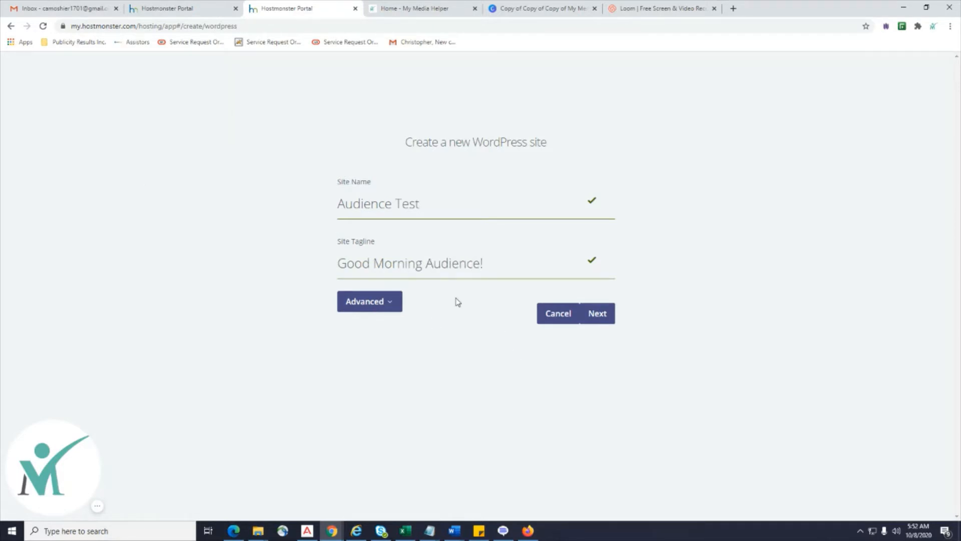
click(392, 306)
scroll(596, 388, down, 1)
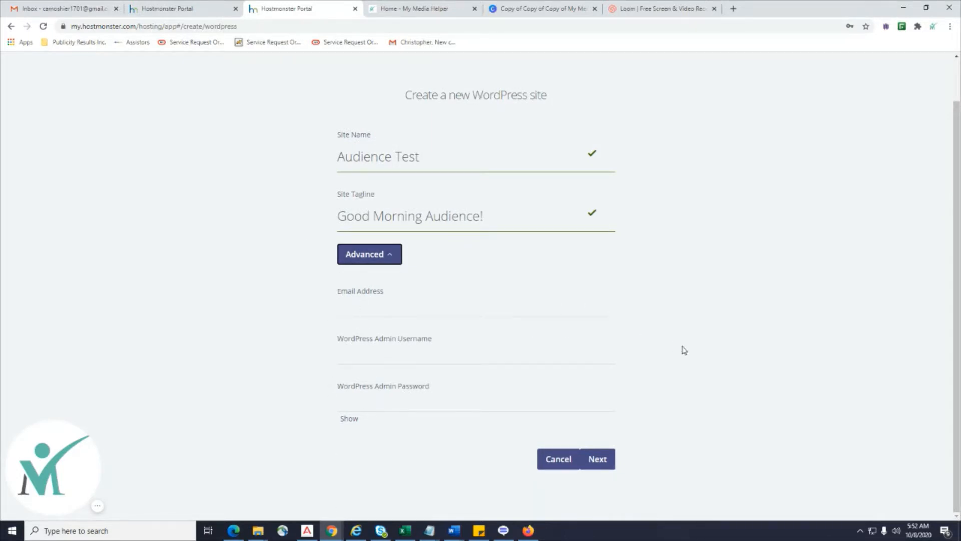
click(391, 264)
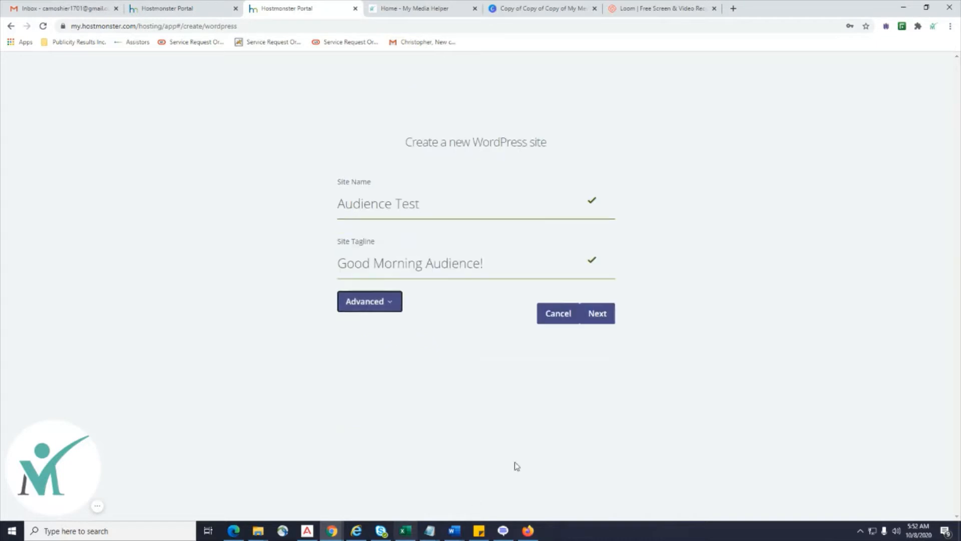
click(598, 315)
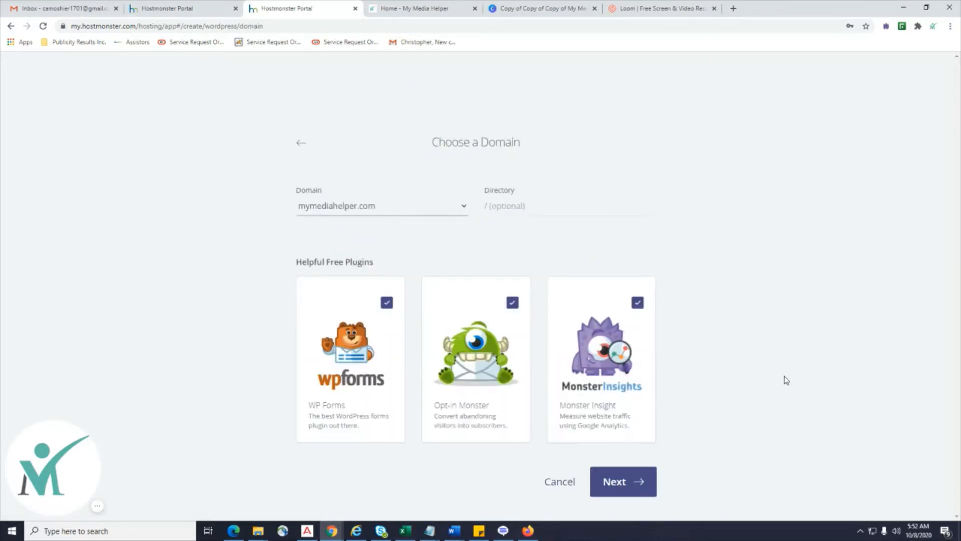
Keep mymediahelper.com as the domain, set directory /testaudience, and install the site.
click(463, 207)
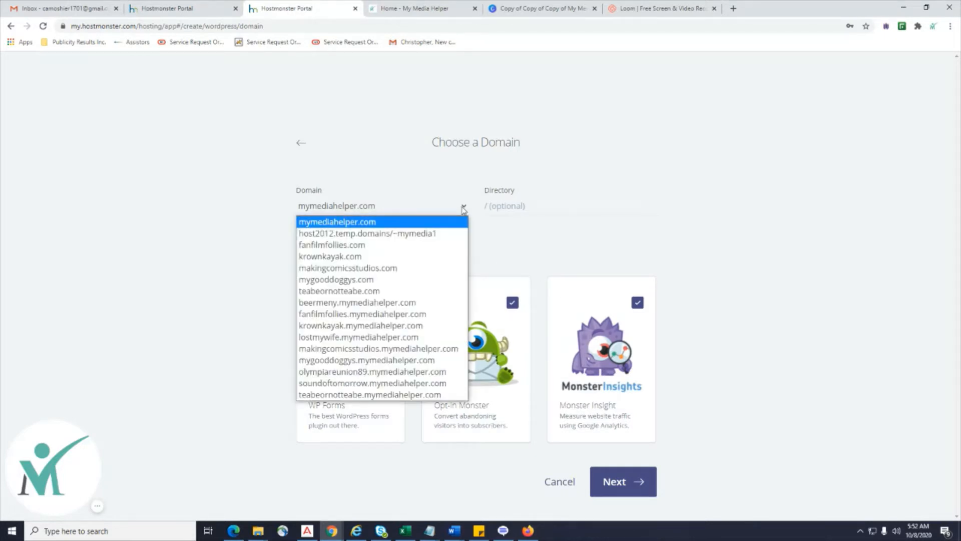
click(431, 225)
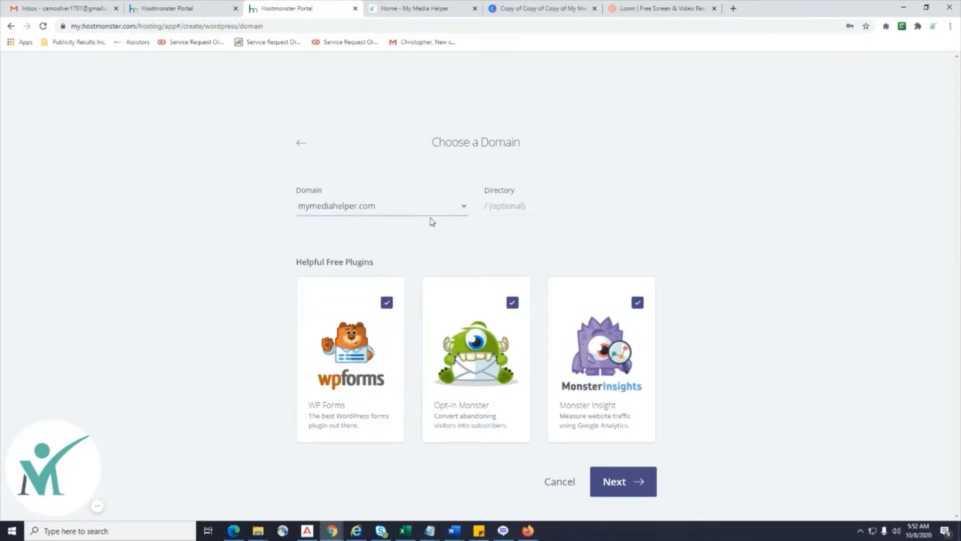
click(514, 207)
text(/testaudience)
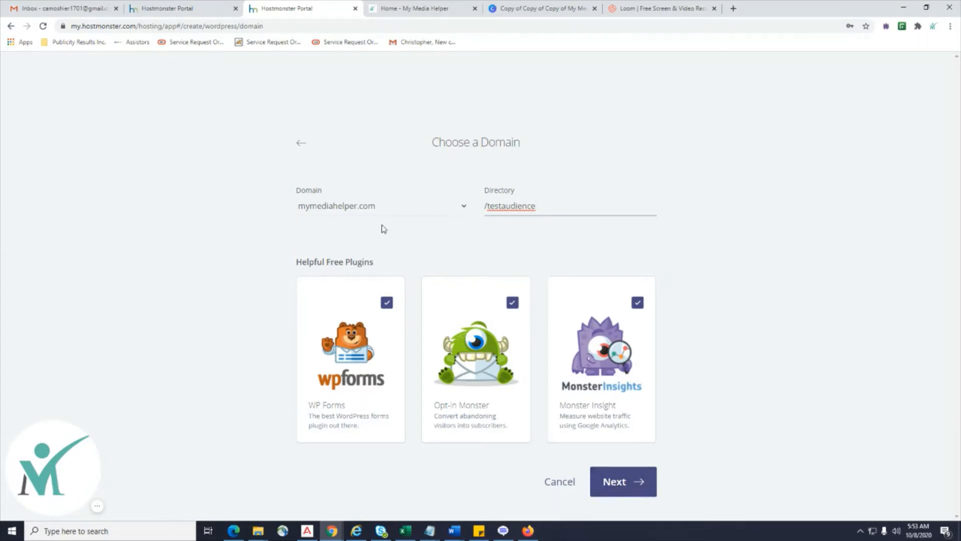
click(628, 487)
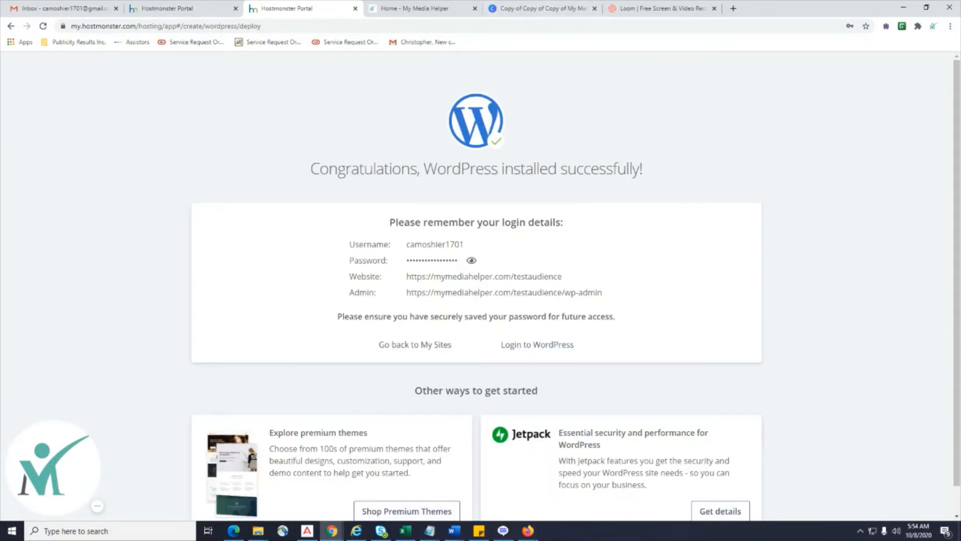
Copy the new site's website address from the installation success page.
scroll(818, 300, down, 1)
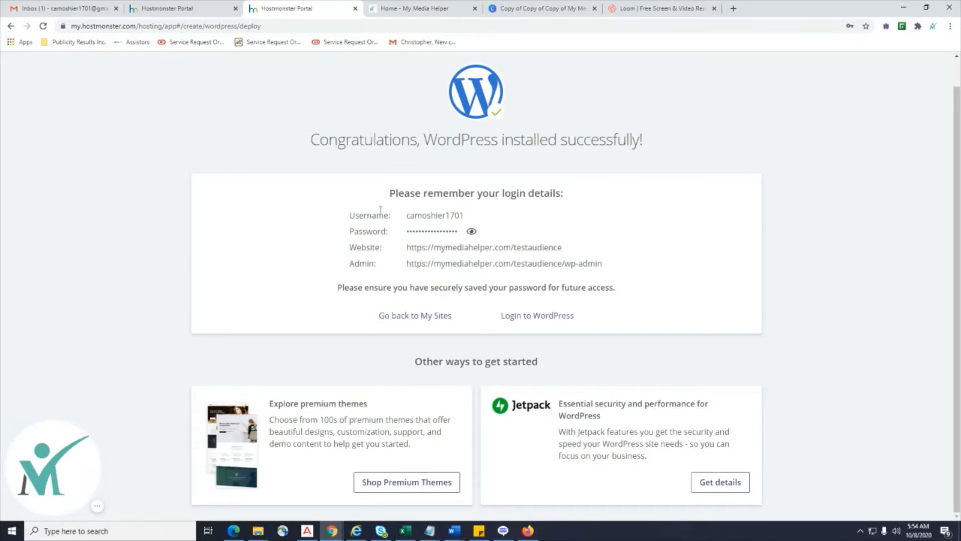
drag(409, 220, 468, 224)
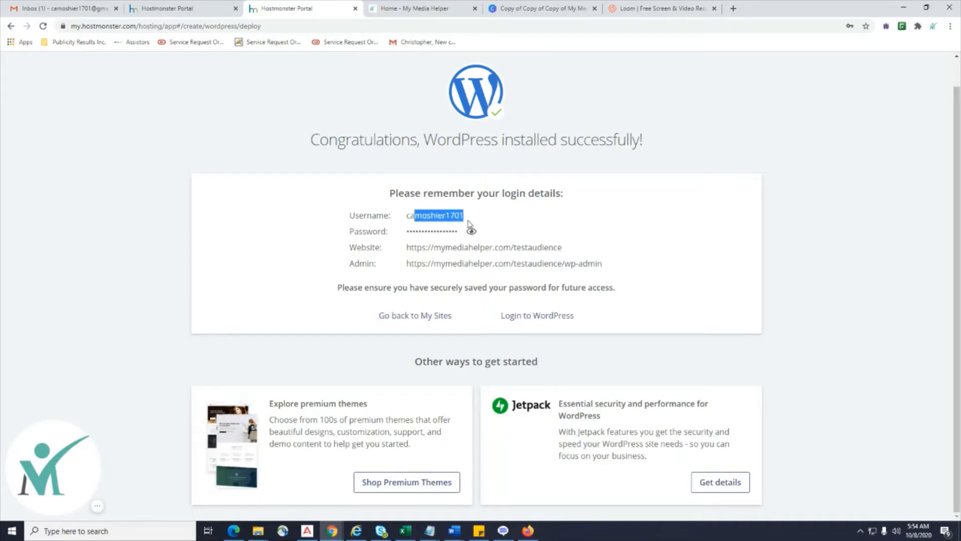
click(468, 224)
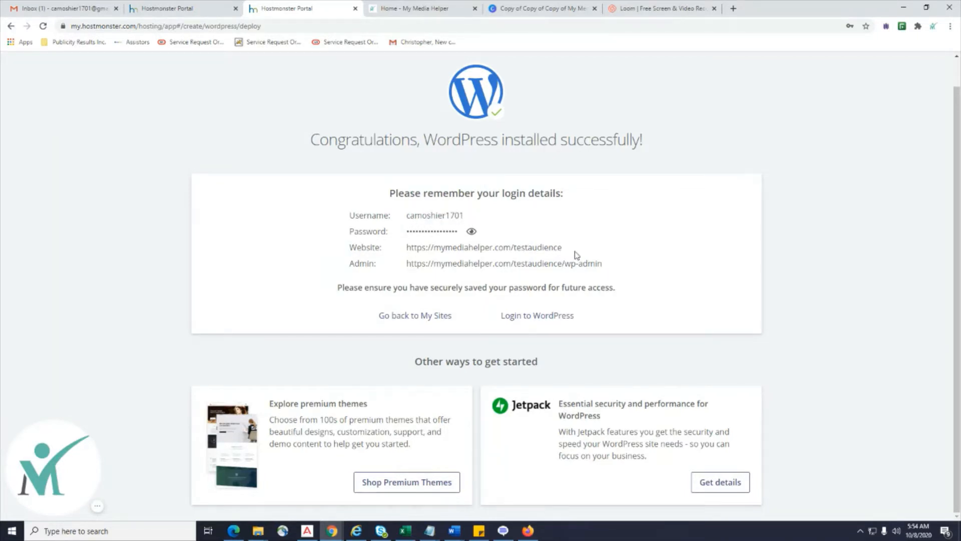
drag(577, 256, 406, 249)
right_click(429, 253)
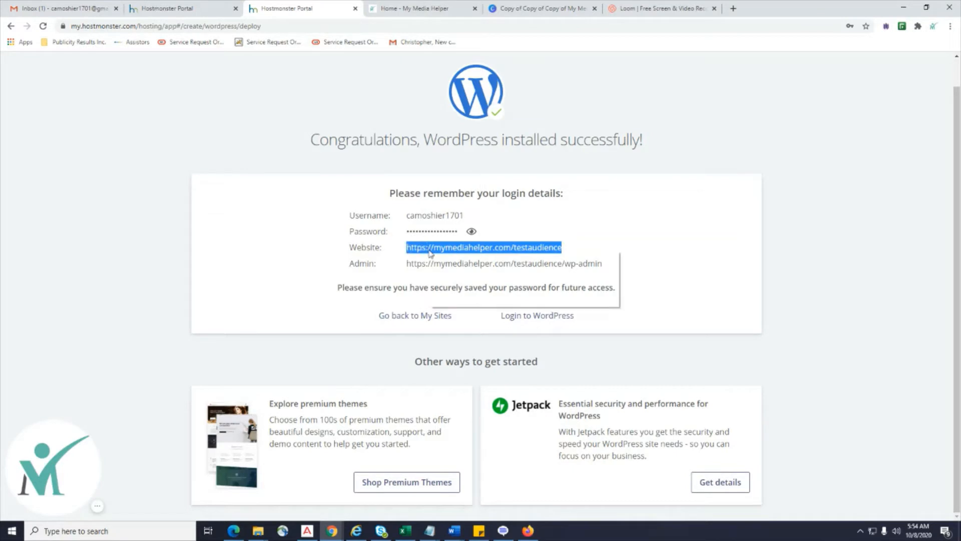
click(445, 260)
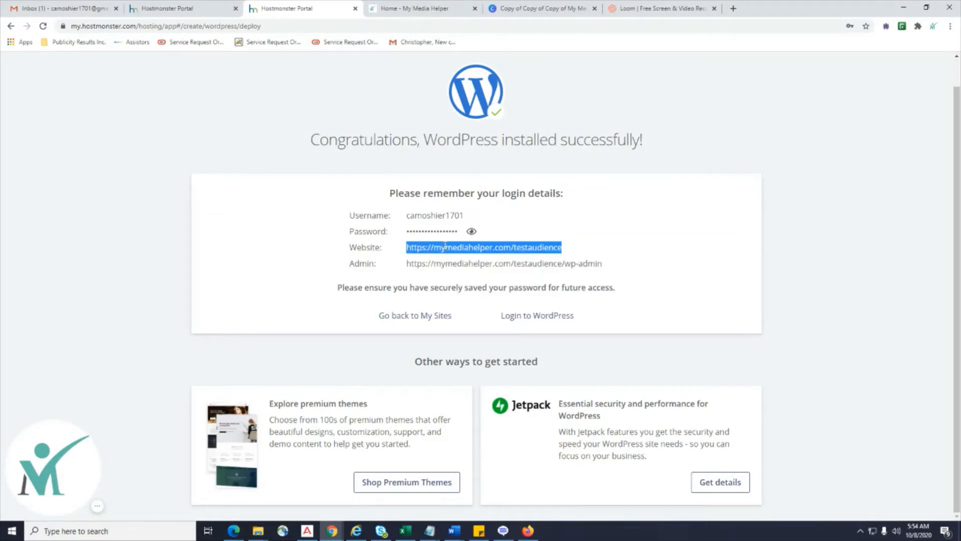
Load the Audience Test site from the copied address in a separate tab.
click(406, 7)
drag(423, 8, 694, 8)
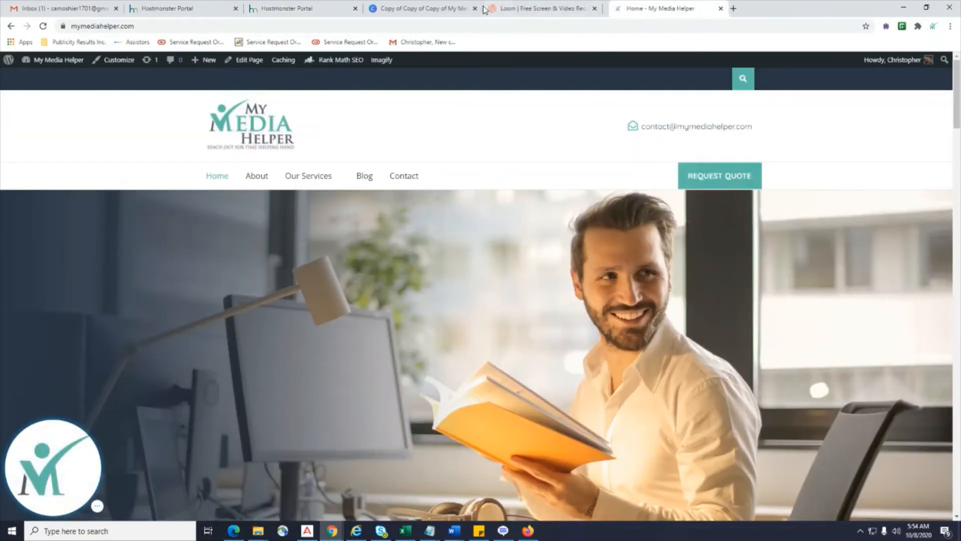
click(428, 9)
click(286, 27)
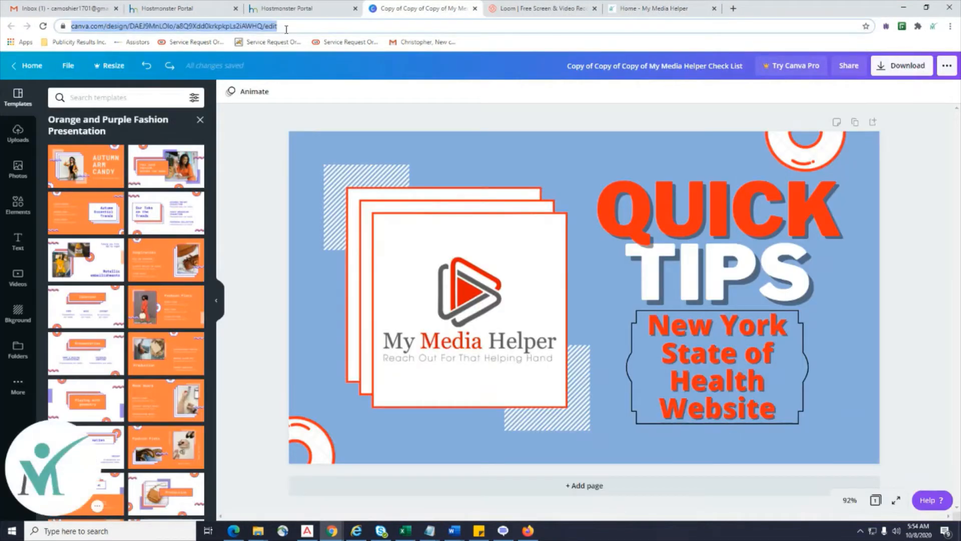
key(ctrl+v)
key(Return)
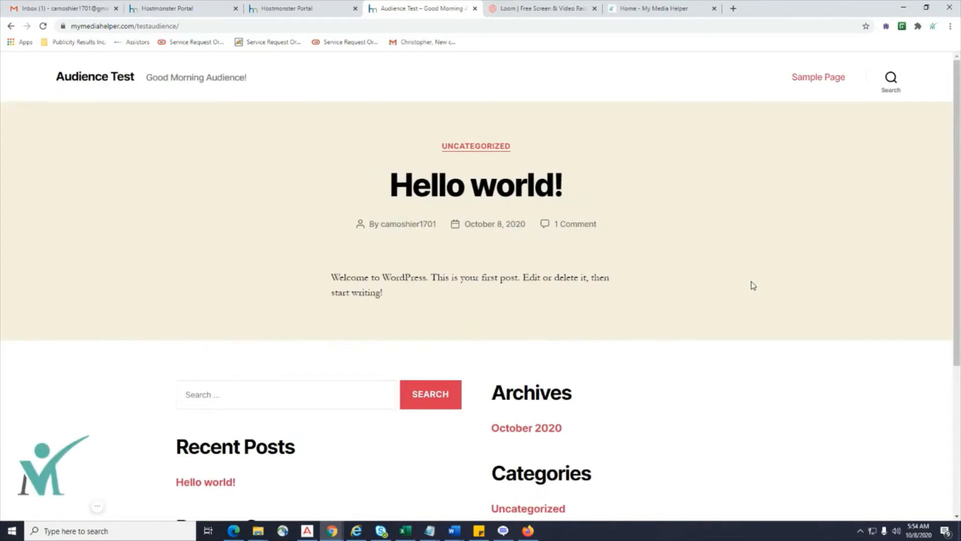
scroll(752, 284, down, 2)
scroll(752, 281, up, 2)
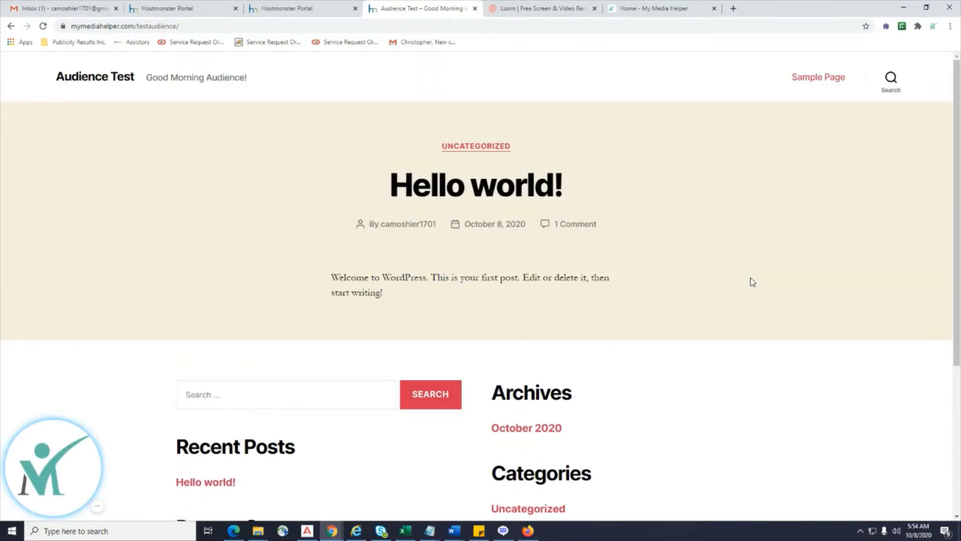
click(289, 8)
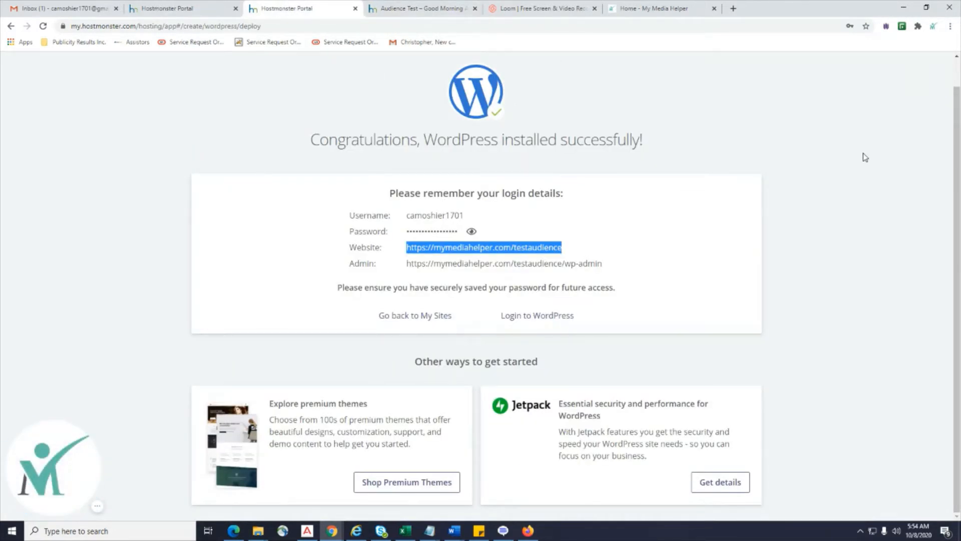
Copy the /wp-admin admin address and add a blank tab to the right of Audience Test.
drag(608, 264, 406, 264)
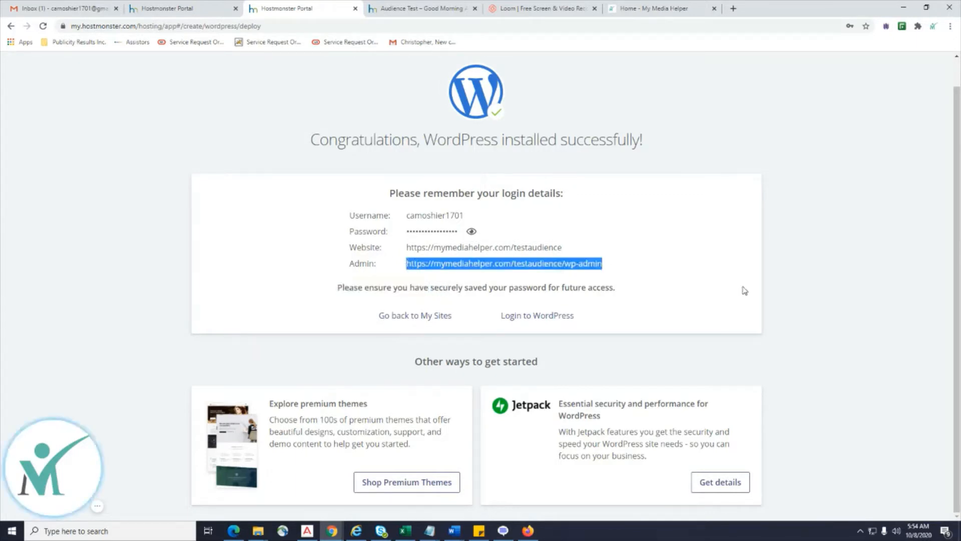
right_click(568, 267)
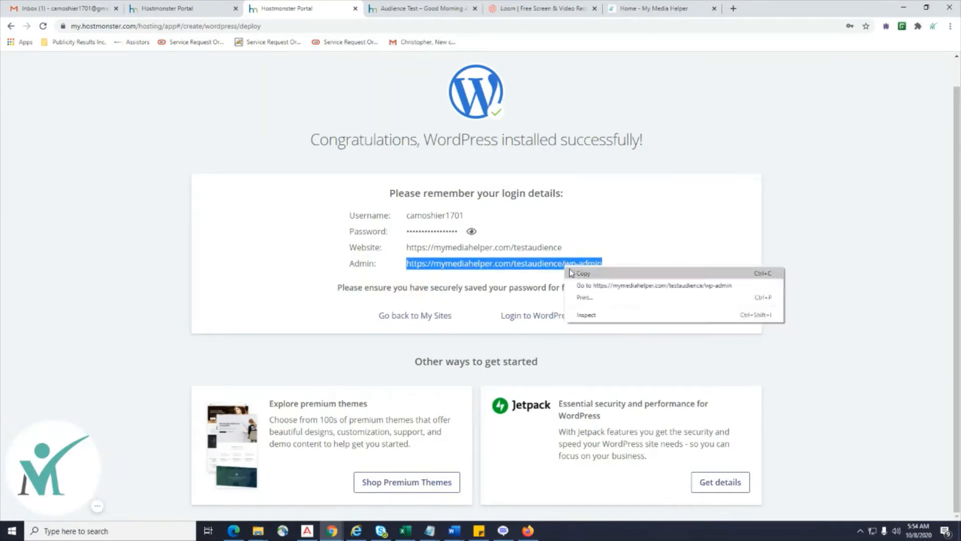
click(571, 273)
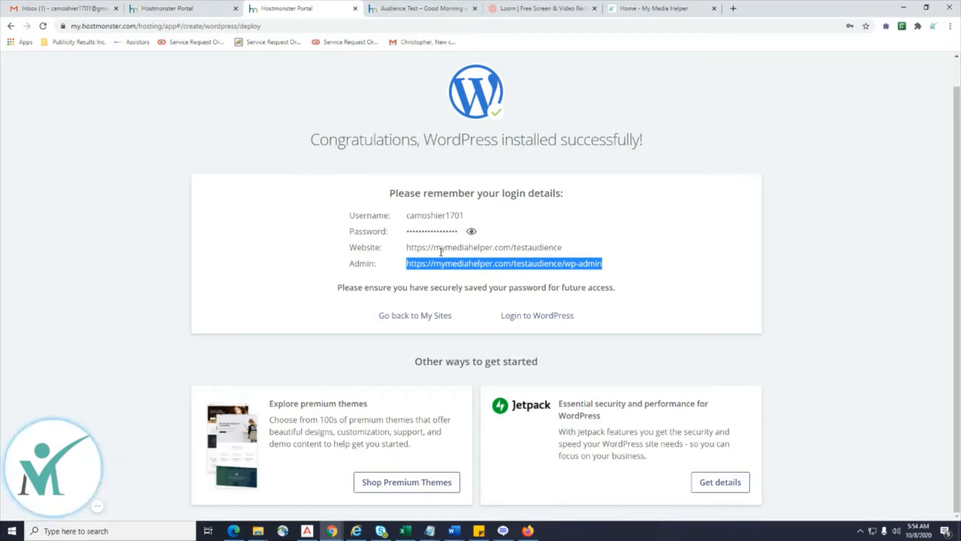
right_click(447, 9)
key(Escape)
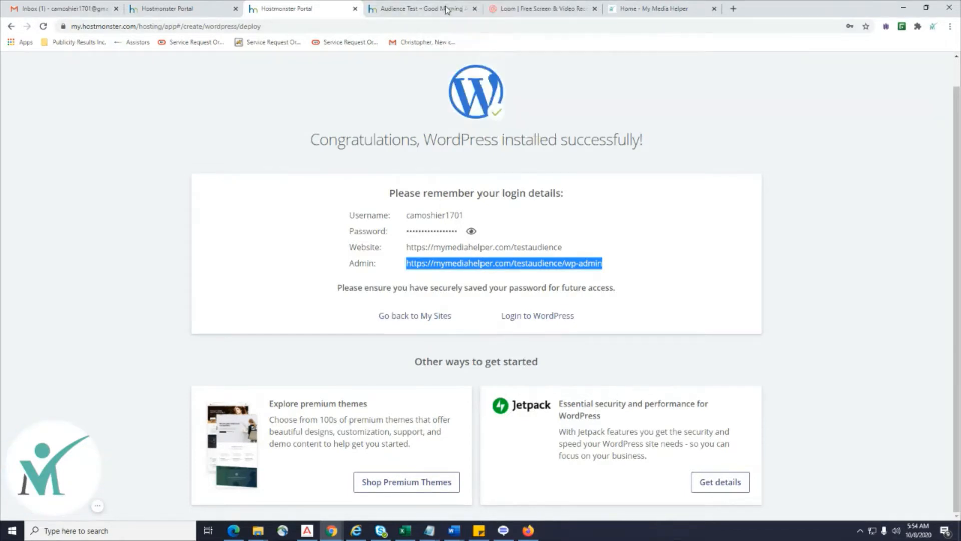
click(487, 12)
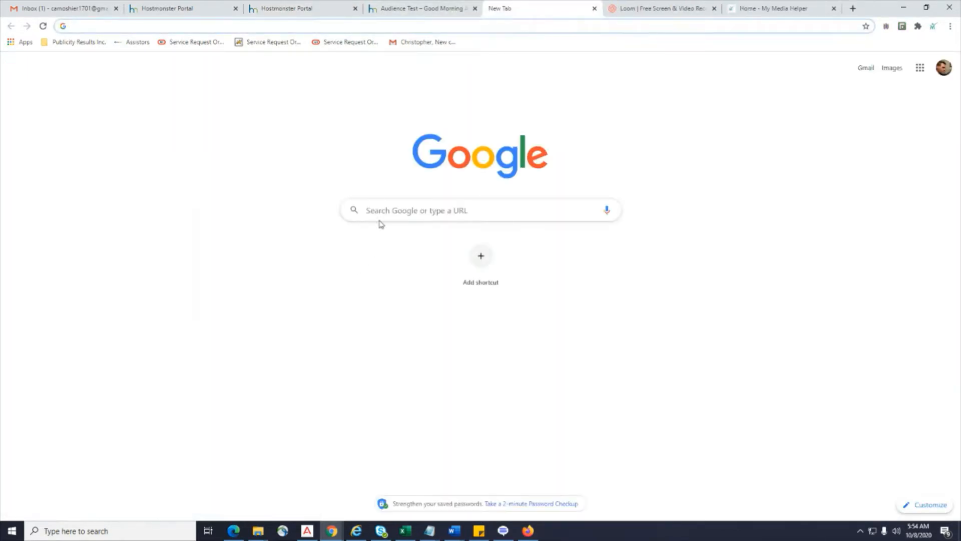
Load the pasted admin address and copy the login username from the HostMonster details.
key(ctrl+v)
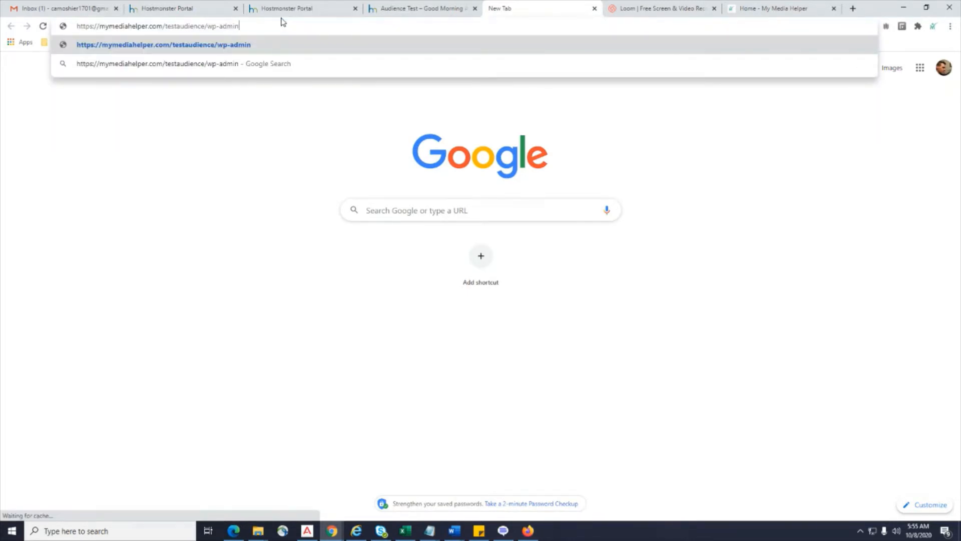
key(Return)
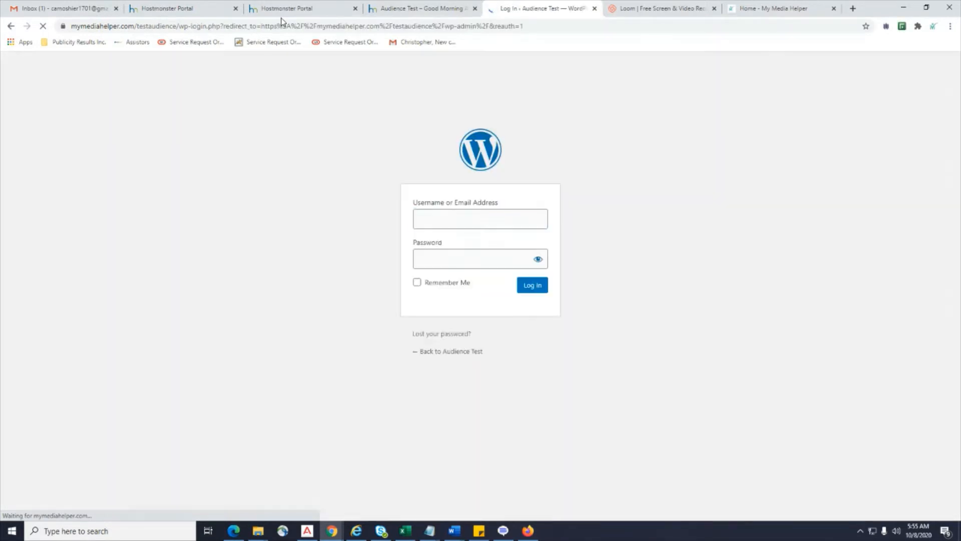
click(446, 4)
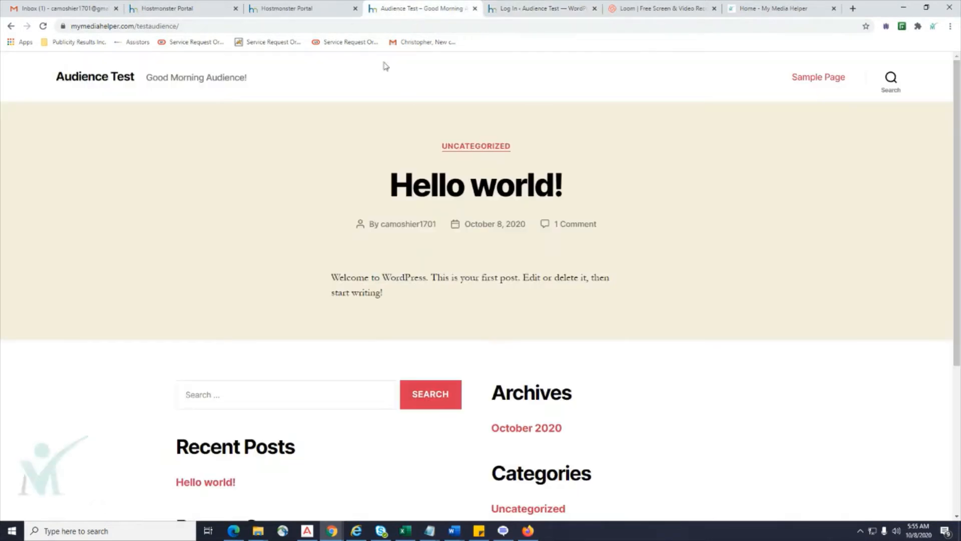
click(316, 9)
drag(467, 215, 408, 215)
right_click(428, 215)
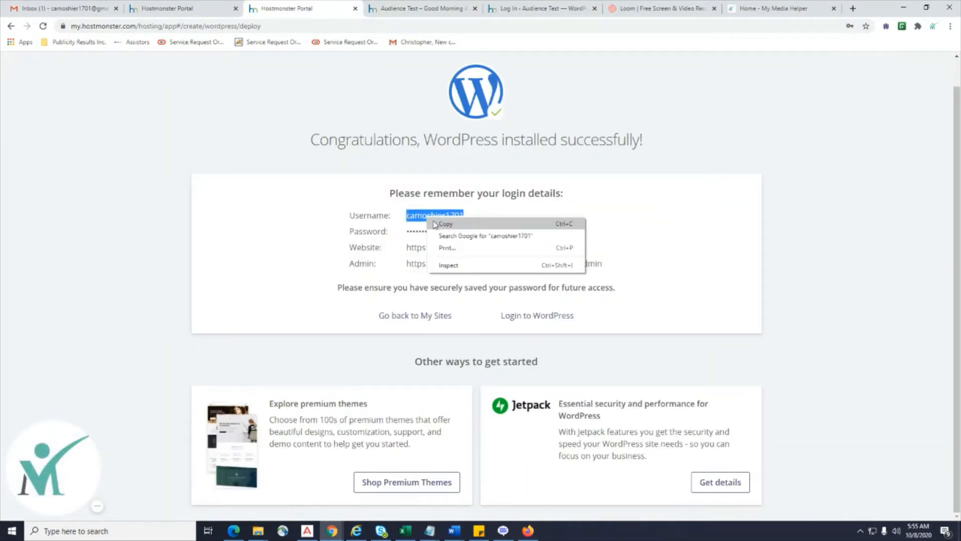
click(439, 221)
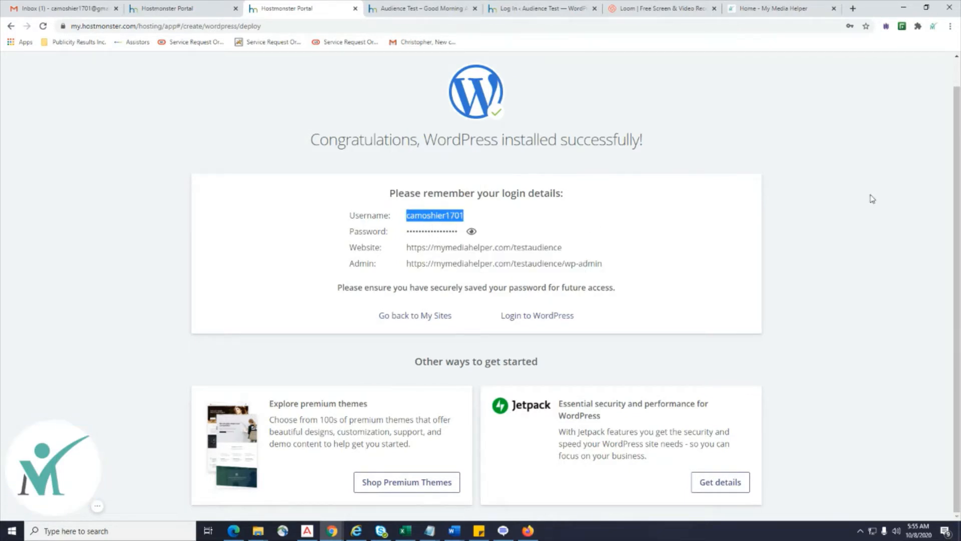
Submit the WordPress login form for Audience Test, which returns an incorrect-password error.
click(378, 11)
click(521, 10)
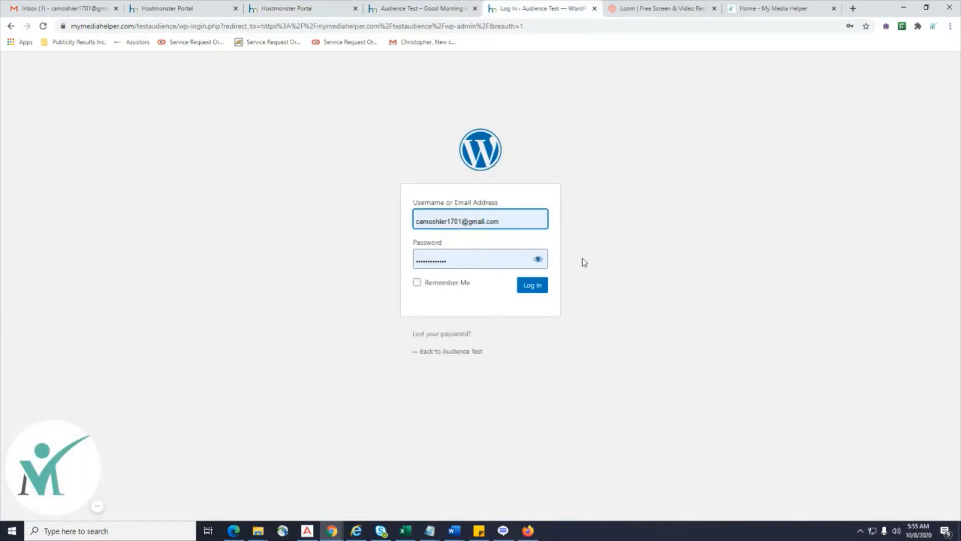
click(443, 10)
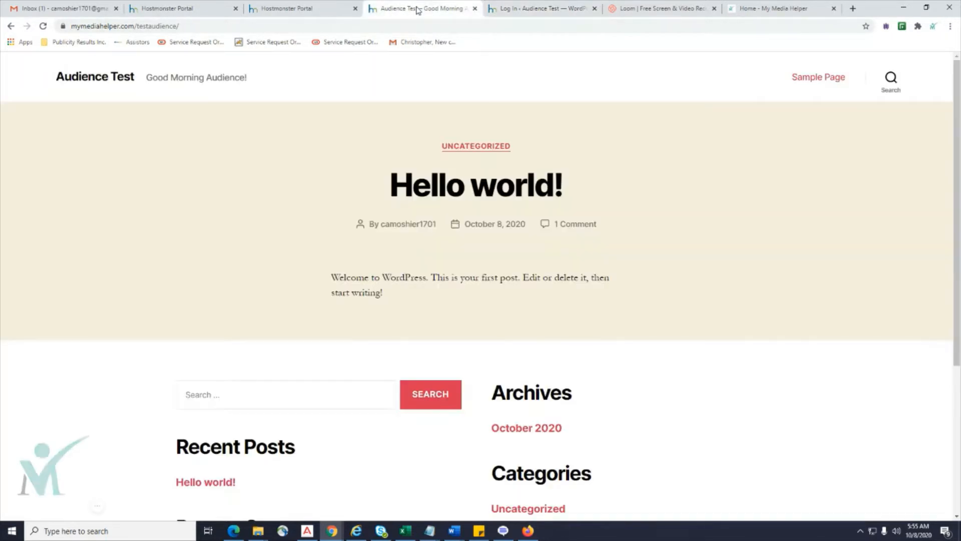
click(534, 9)
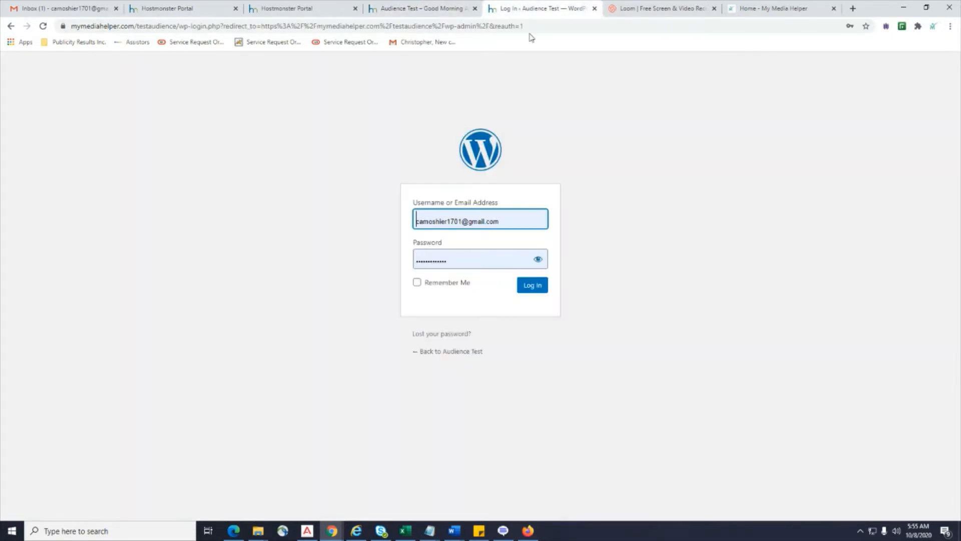
click(533, 286)
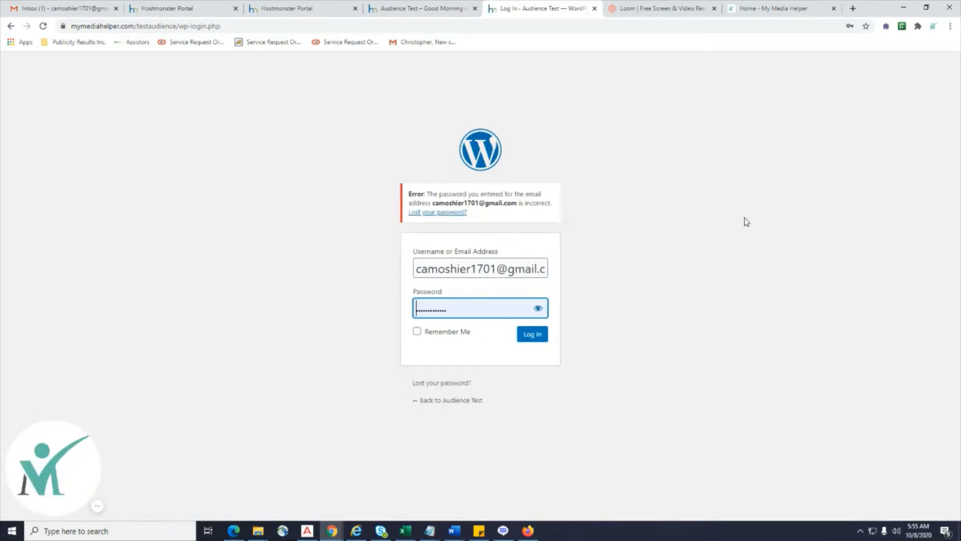
click(404, 10)
click(306, 10)
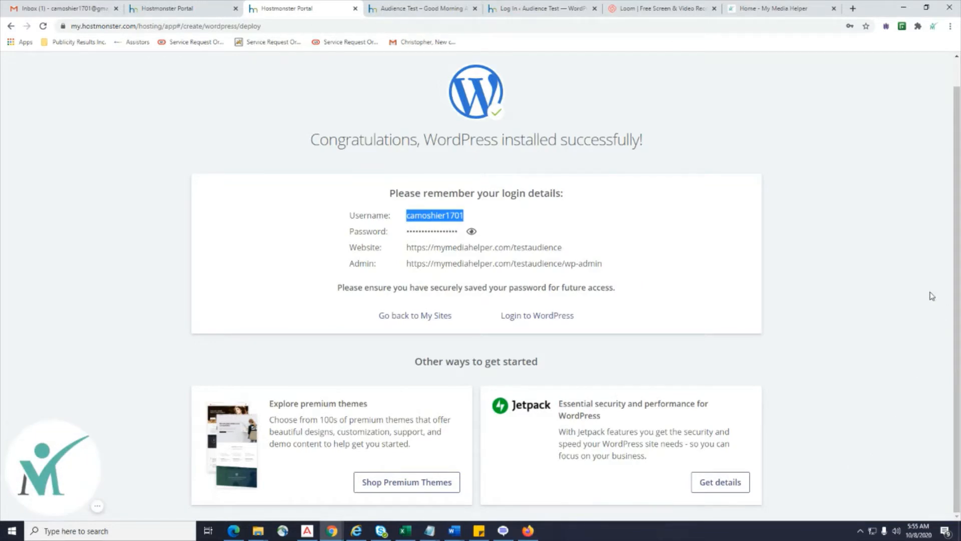
click(500, 10)
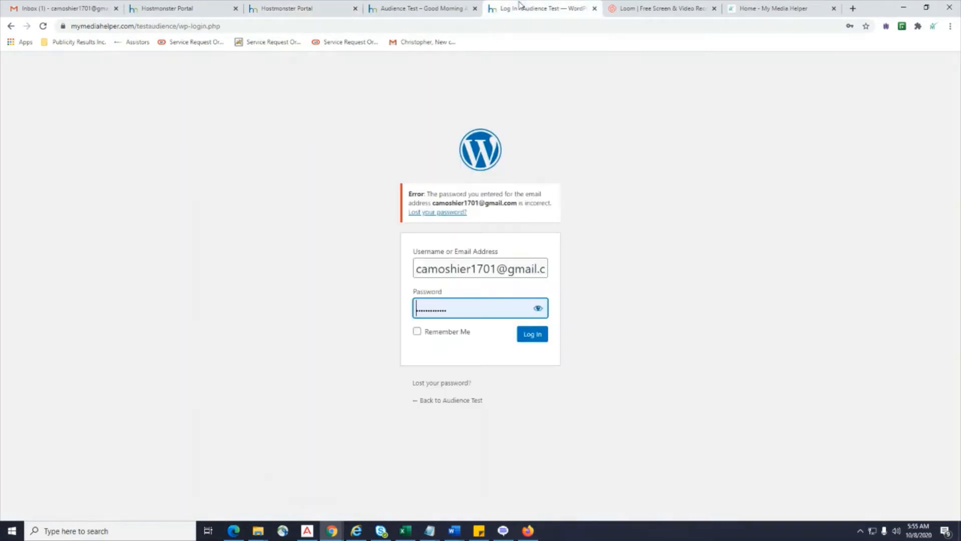
Request a new password by entering the account's e-mail address, then return to the login page.
click(448, 385)
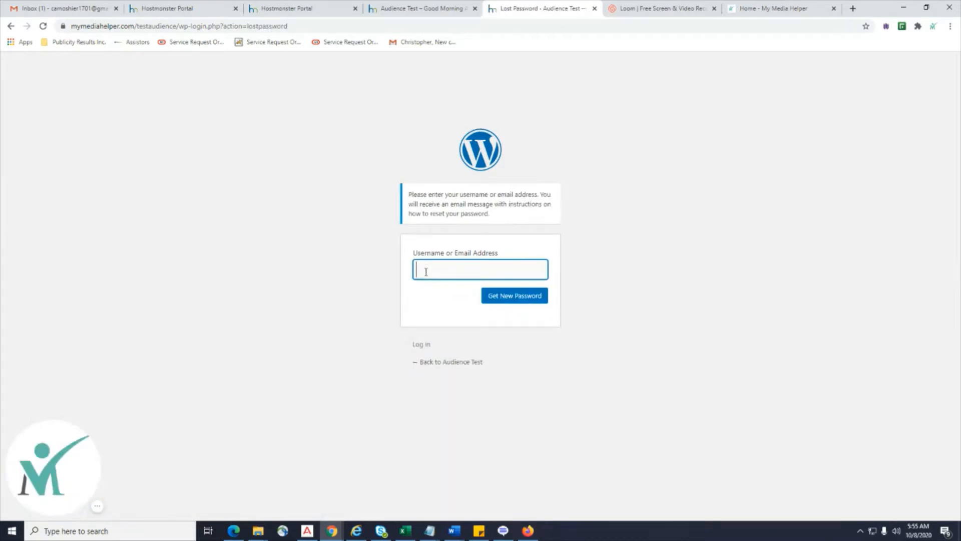
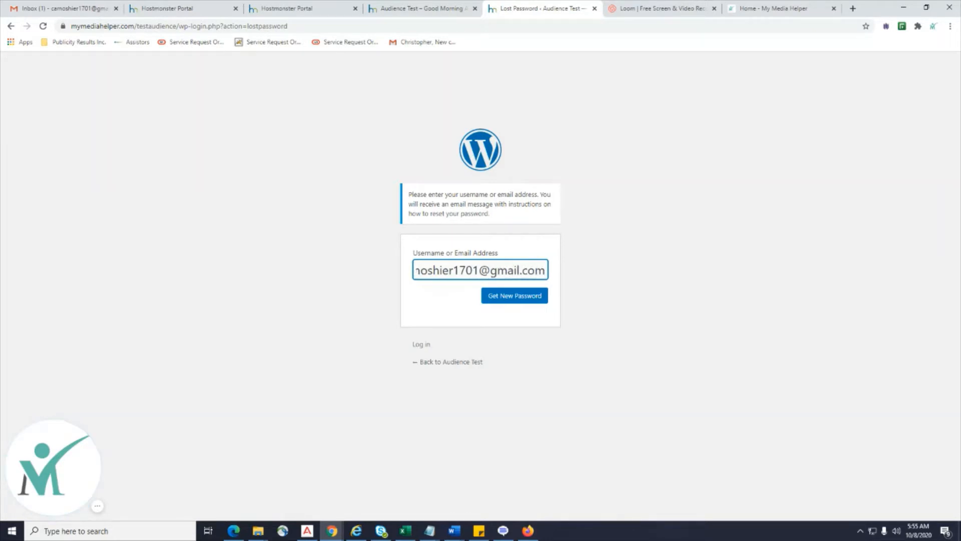
click(513, 297)
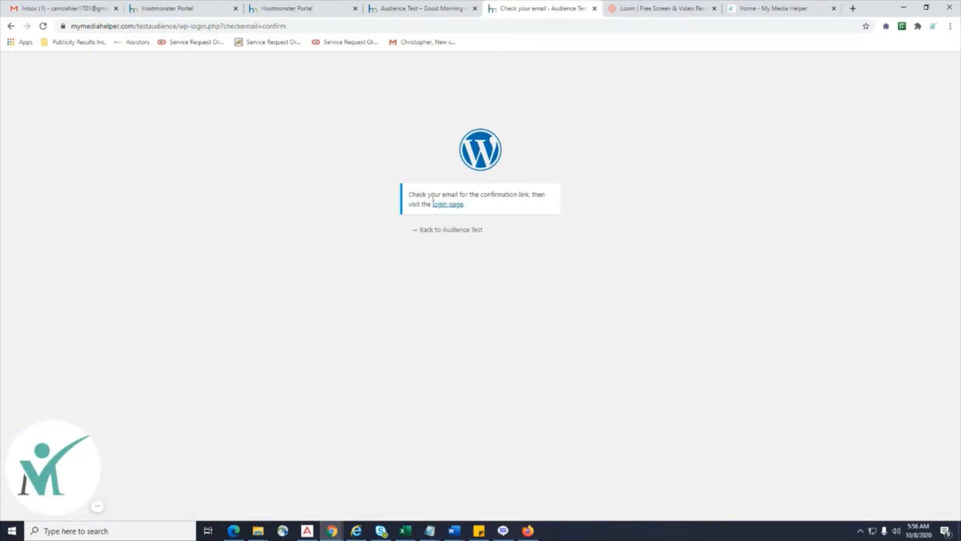
click(449, 205)
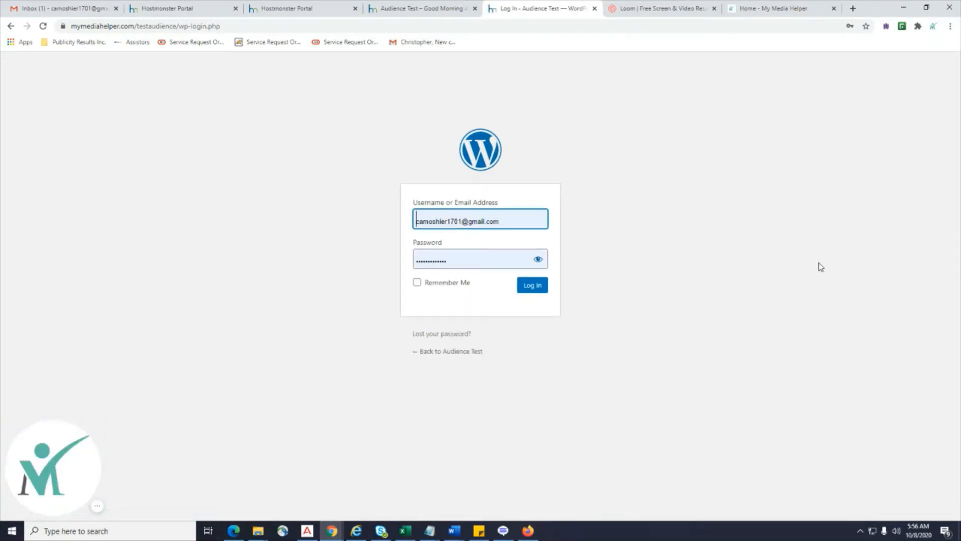
In Gmail, find the [Audience Test] Password Reset email and follow its reset link to WordPress.
click(40, 9)
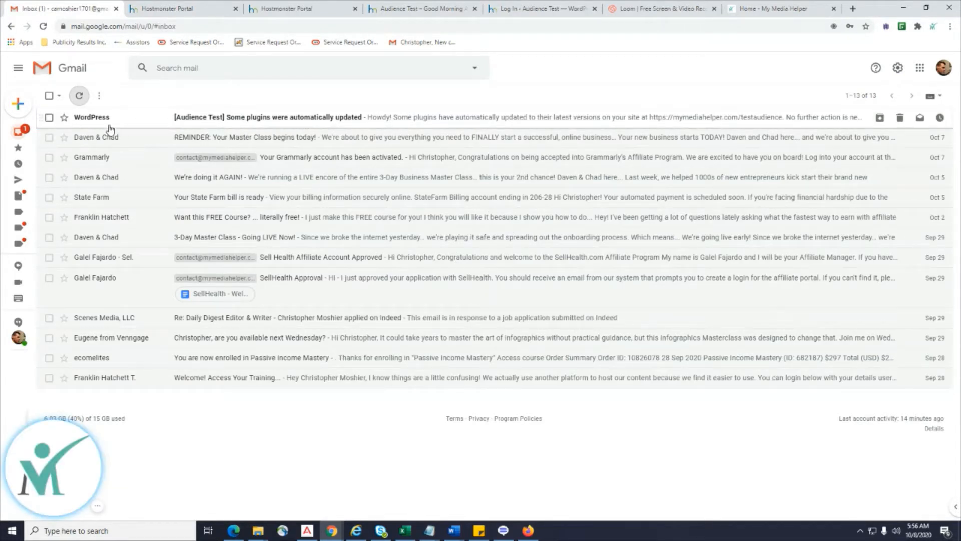
click(222, 118)
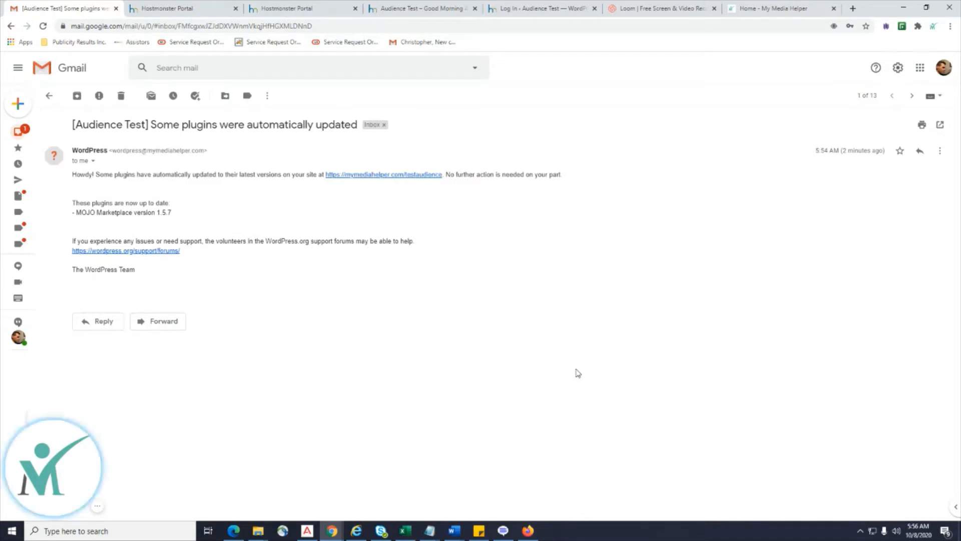
click(20, 137)
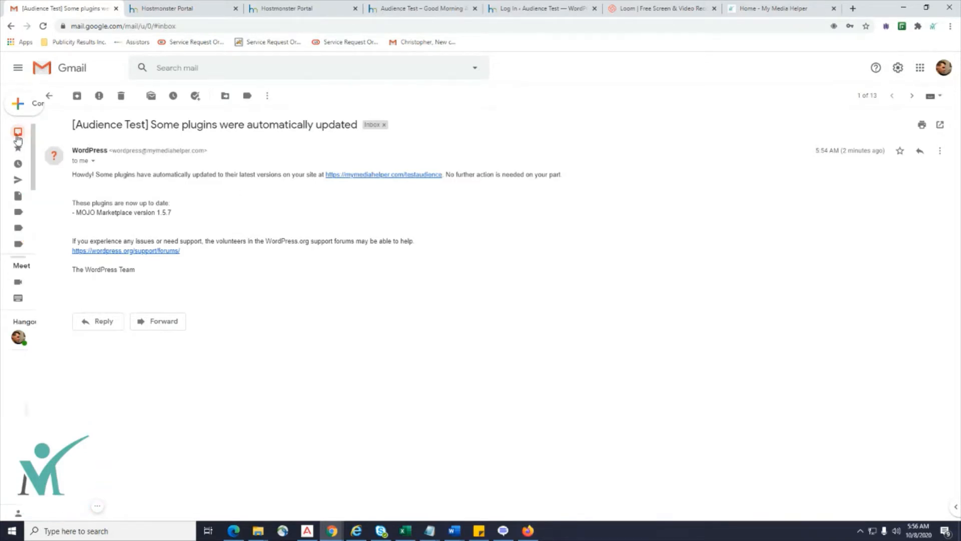
click(235, 118)
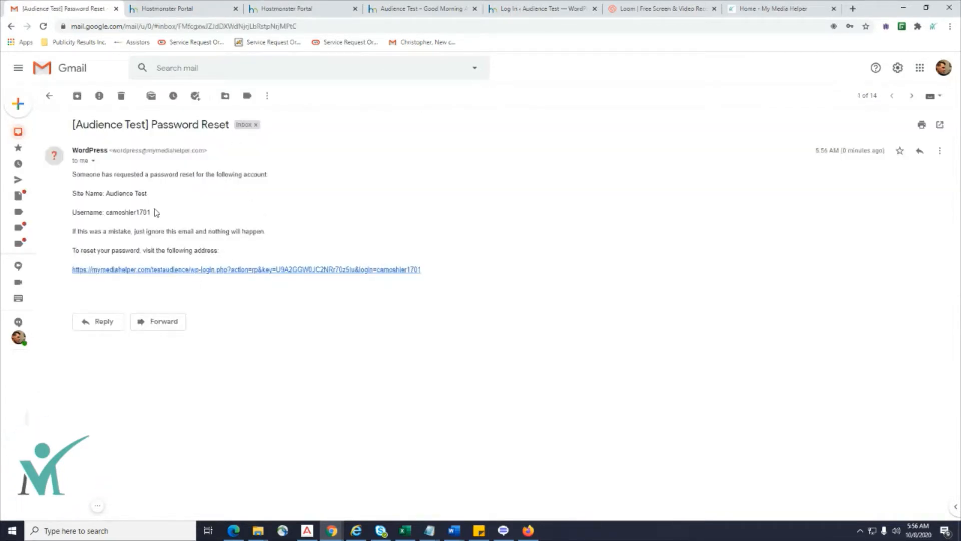
drag(156, 213, 107, 215)
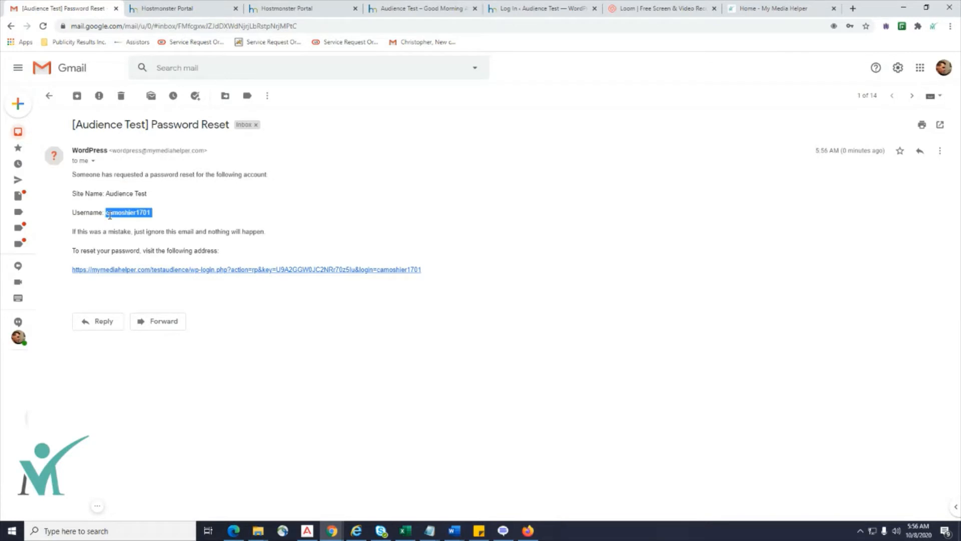
click(211, 273)
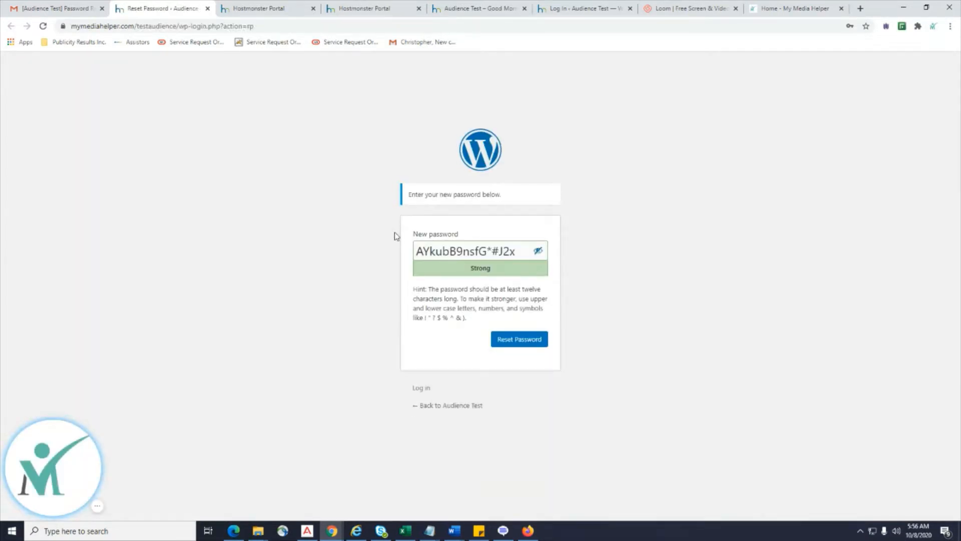
Copy the suggested password from the New password field and switch to the Lesson 1 Notepad window.
click(518, 251)
drag(521, 251, 274, 241)
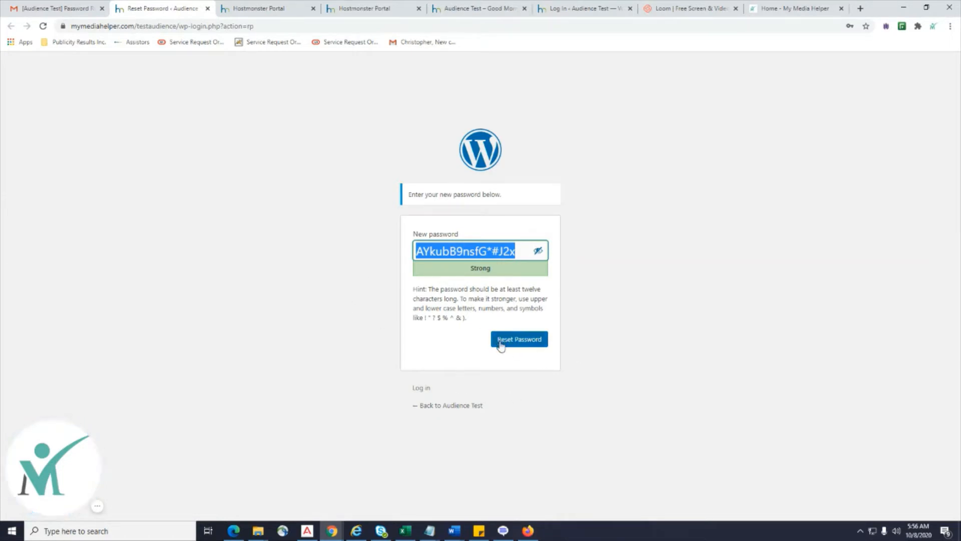
right_click(511, 251)
click(521, 289)
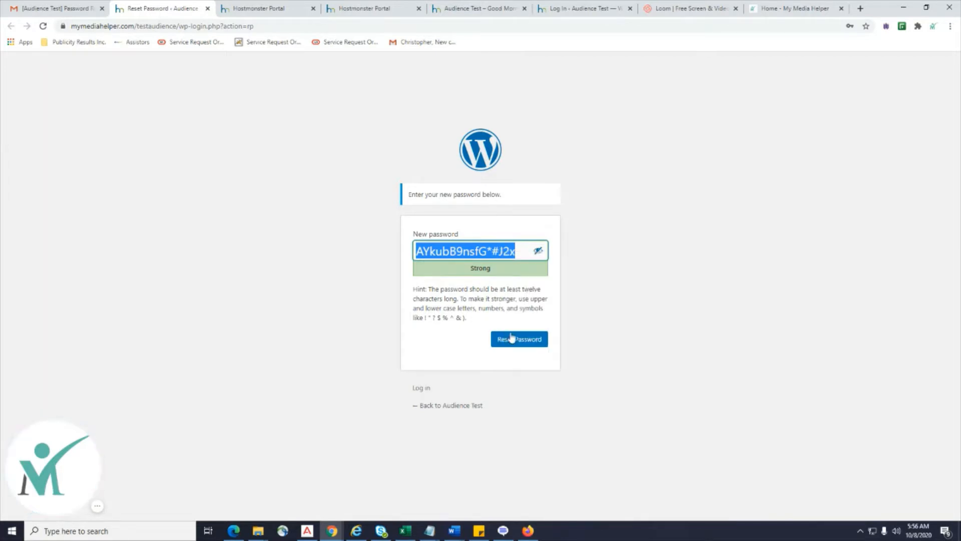
click(433, 532)
click(323, 498)
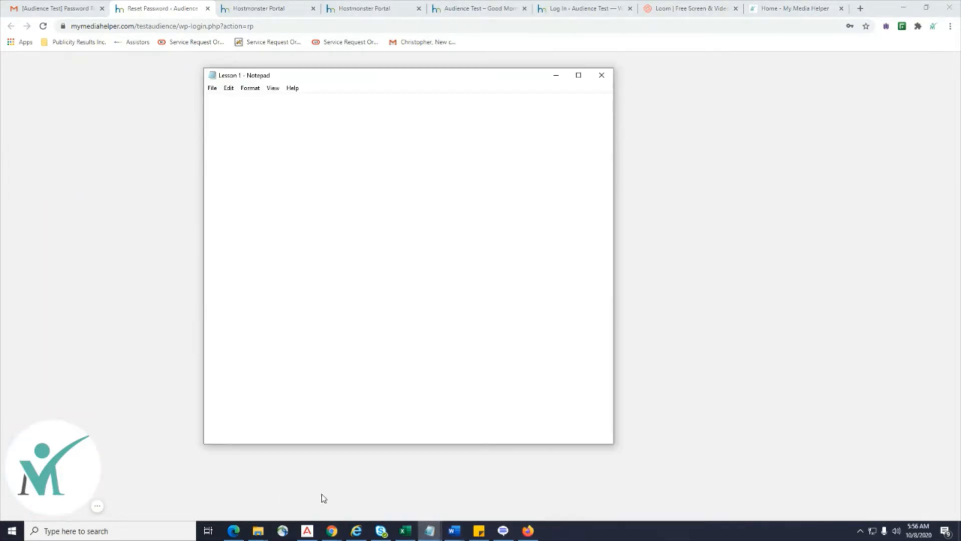
Move the Lesson 1 Notepad window off-screen and reset the account with the suggested password.
drag(409, 79, 960, 107)
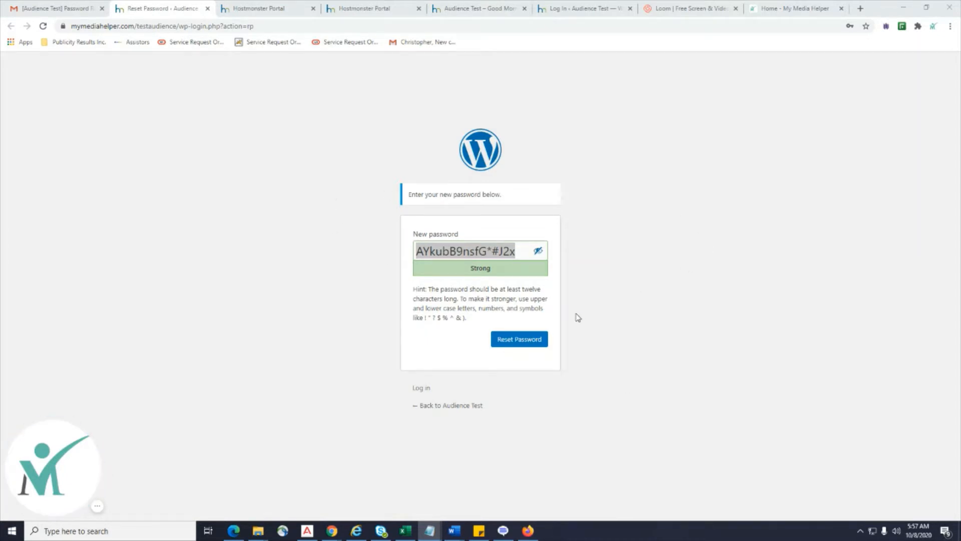
click(511, 340)
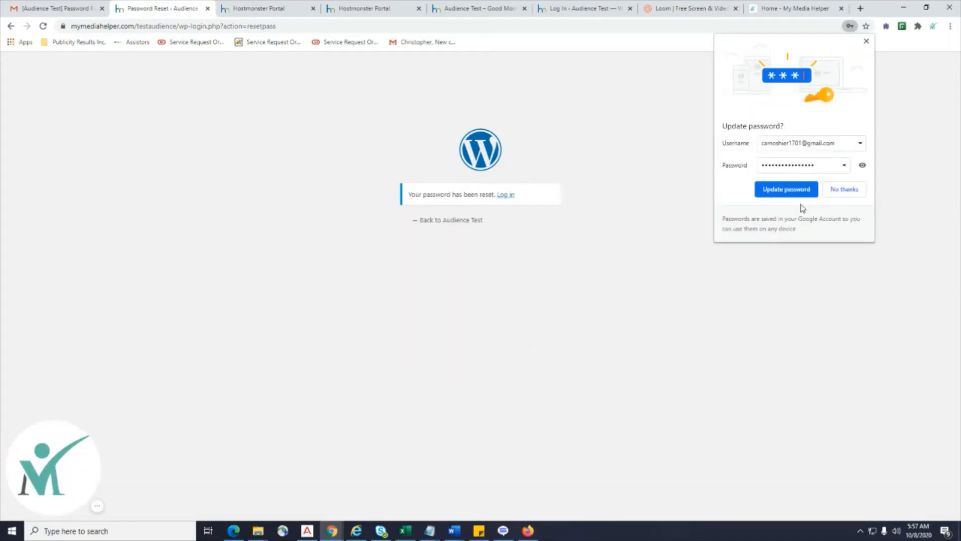
Update Chrome's saved password for the site and close the finished password reset tab.
click(787, 191)
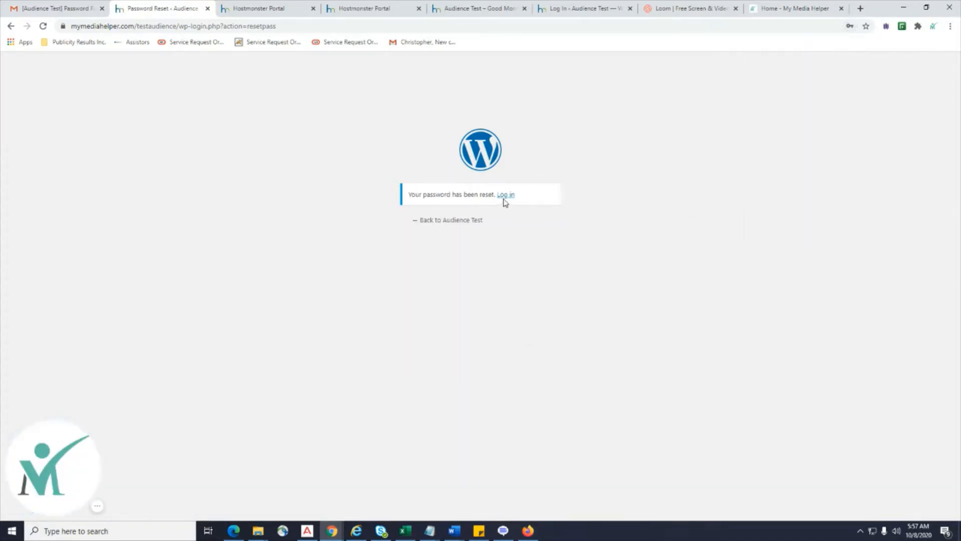
click(458, 10)
click(366, 6)
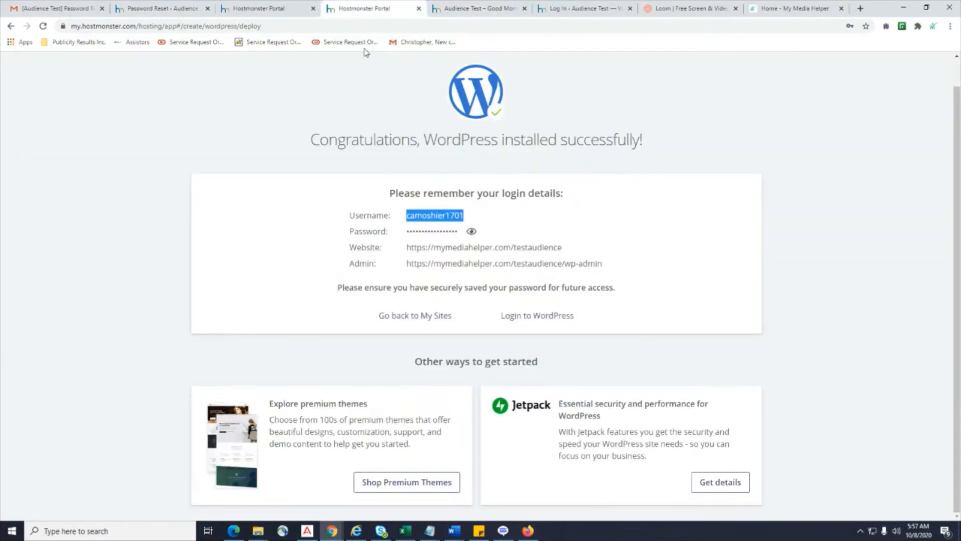
click(458, 9)
click(580, 9)
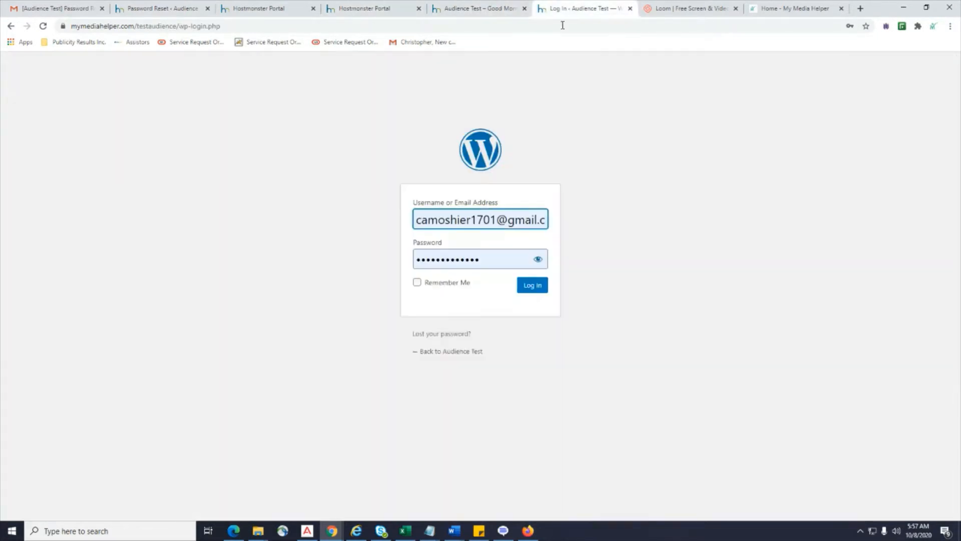
click(207, 8)
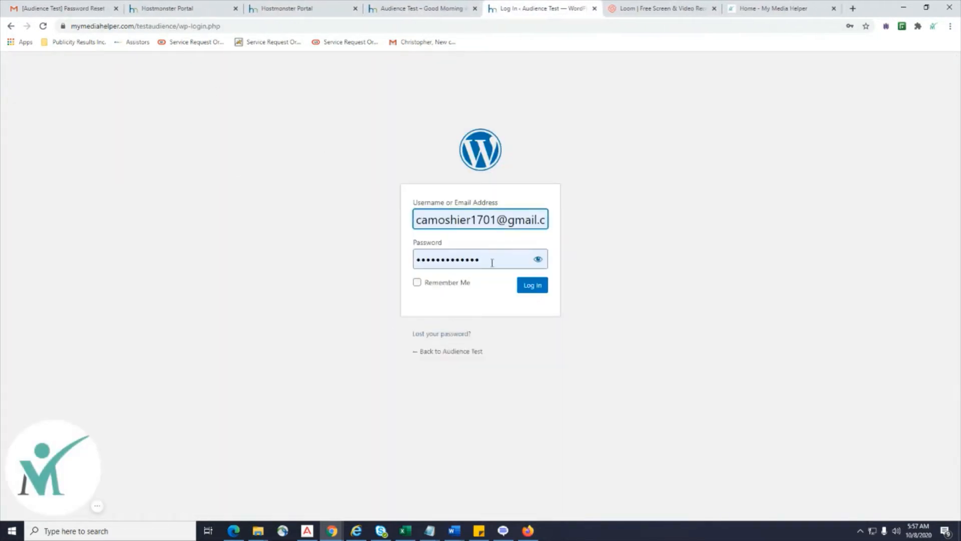
Fill in the saved login, tick Remember Me, and log in to Audience Test.
drag(418, 219, 674, 223)
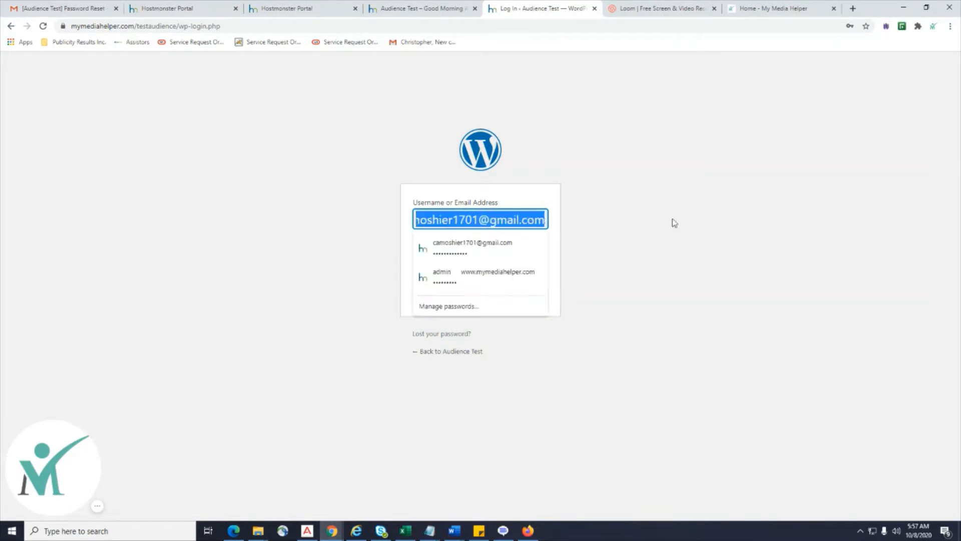
text(cam)
click(516, 250)
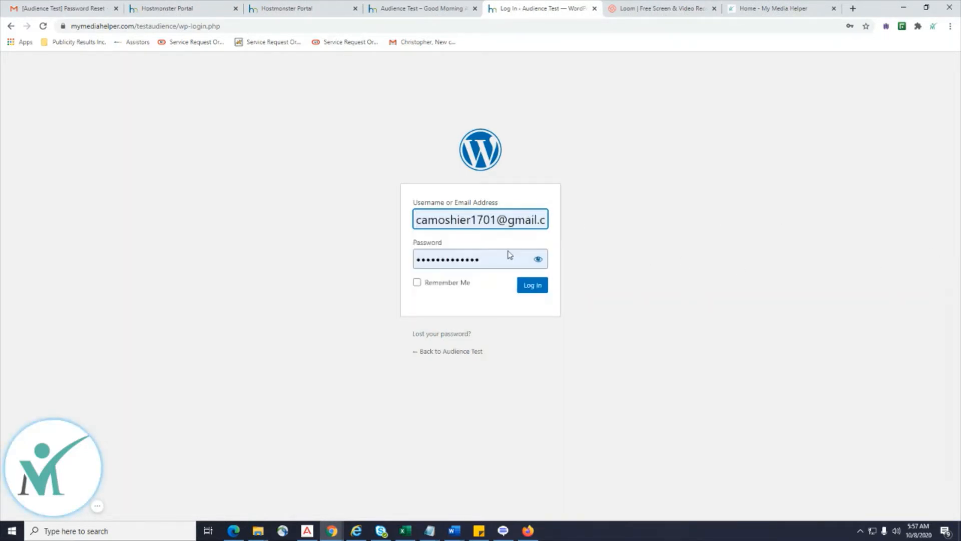
click(418, 283)
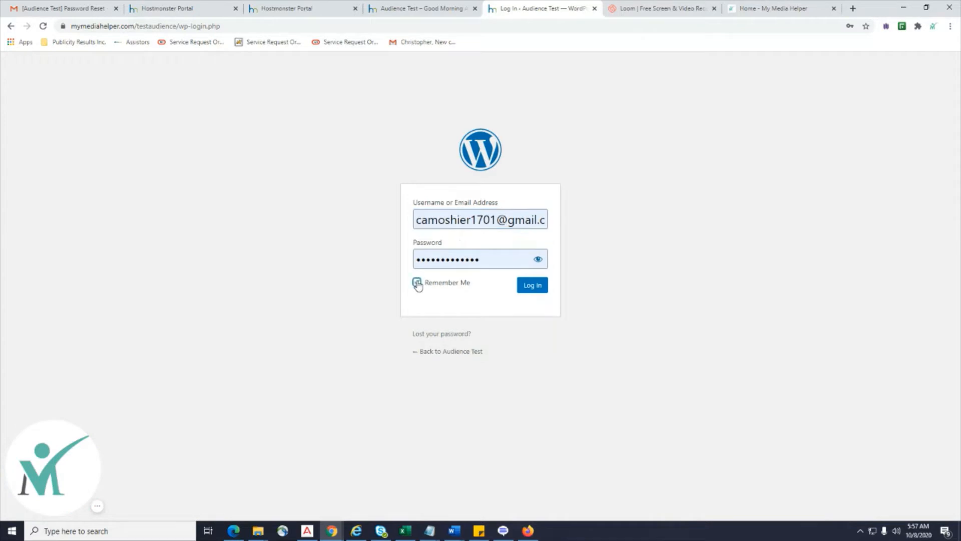
click(529, 291)
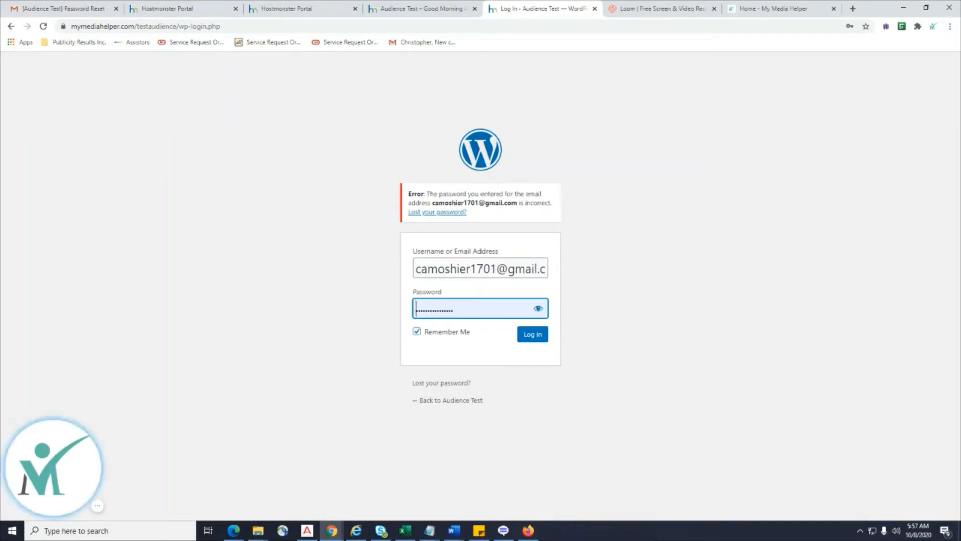
After the incorrect-password error, replace the password field with the saved password.
key(alt+Tab)
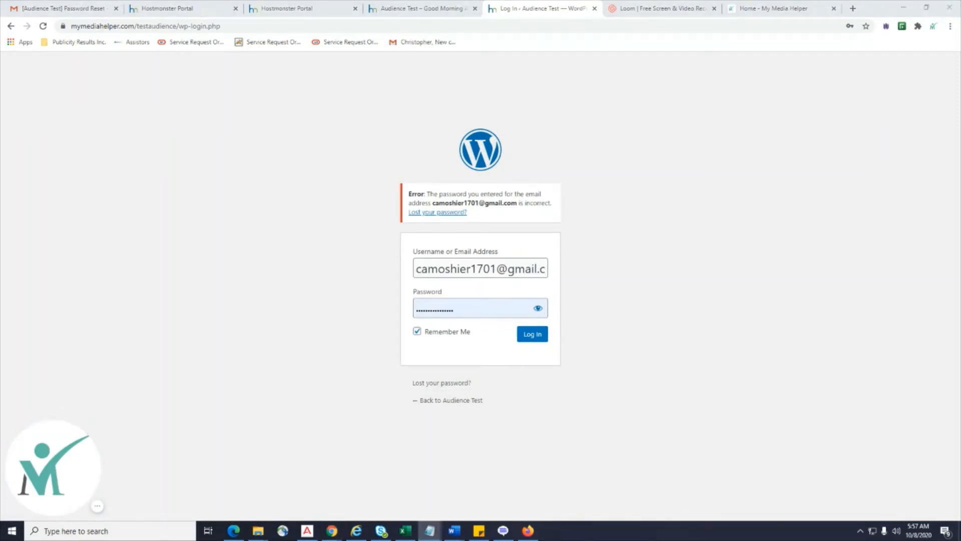
drag(468, 310, 357, 312)
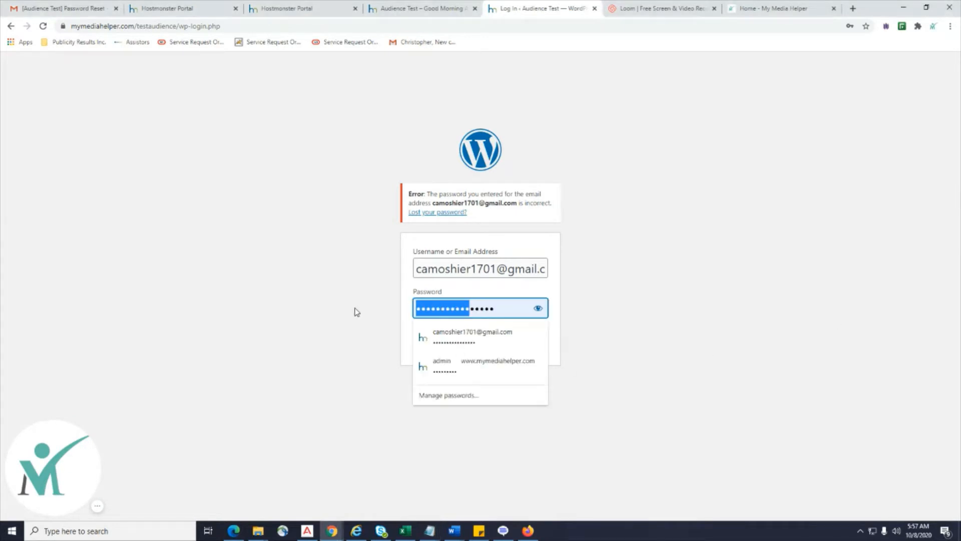
drag(512, 310, 389, 299)
click(640, 300)
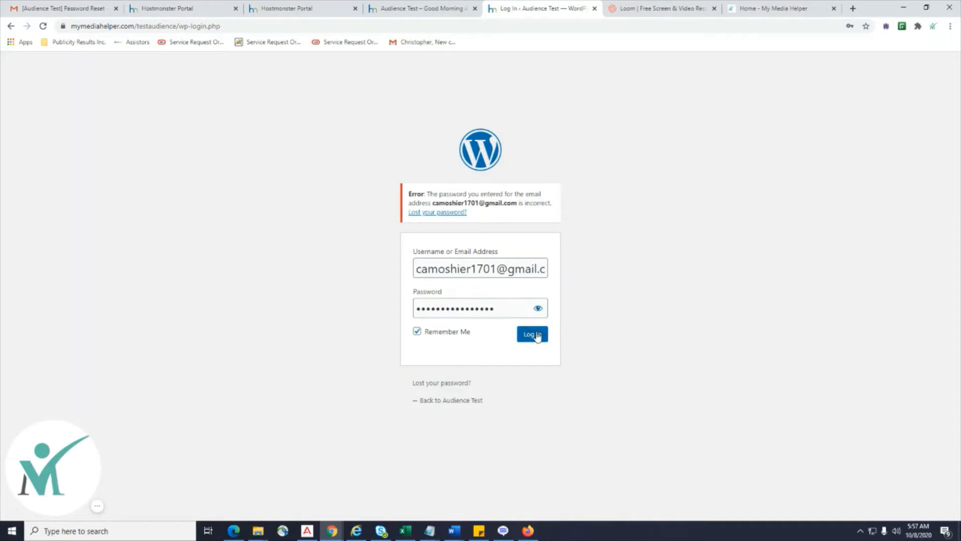
Log in again, dismiss the OptinMonster promo on the Dashboard, and open Installed Plugins.
click(537, 336)
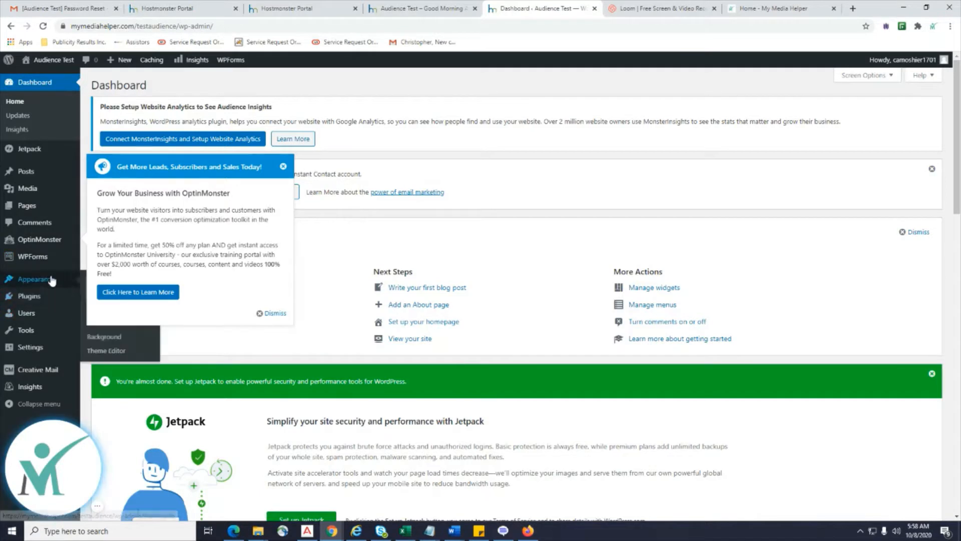
click(283, 168)
click(271, 314)
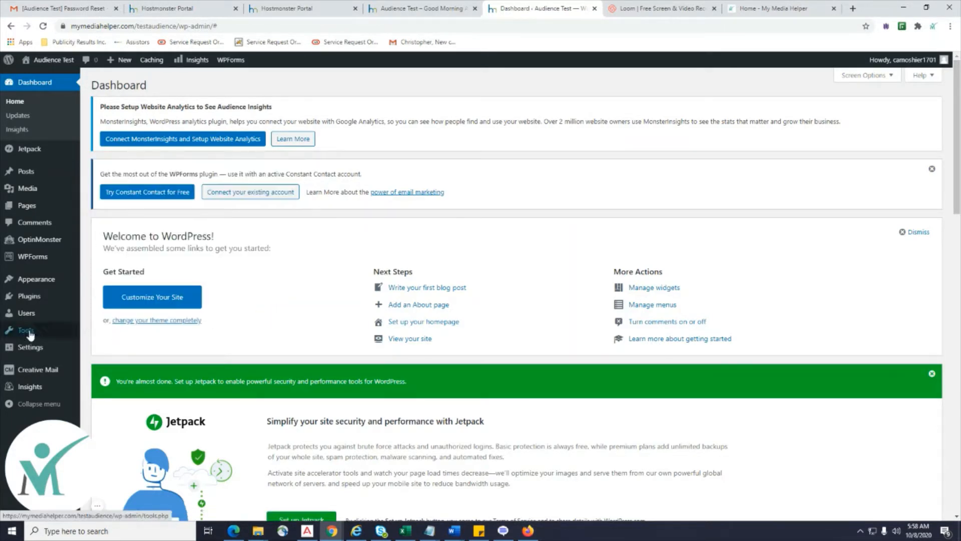
mouse_move(55, 302)
click(97, 301)
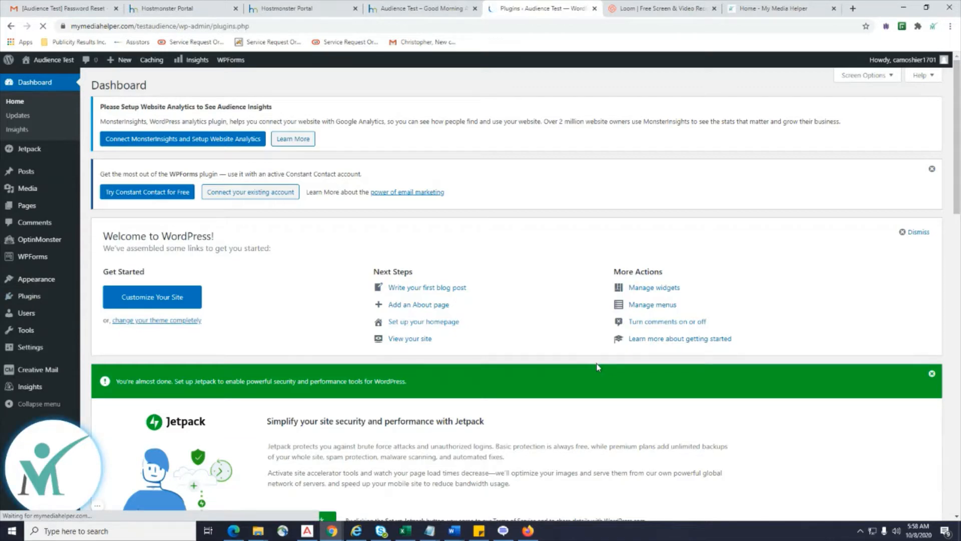
Activate the Hello Dolly plugin.
scroll(596, 368, down, 6)
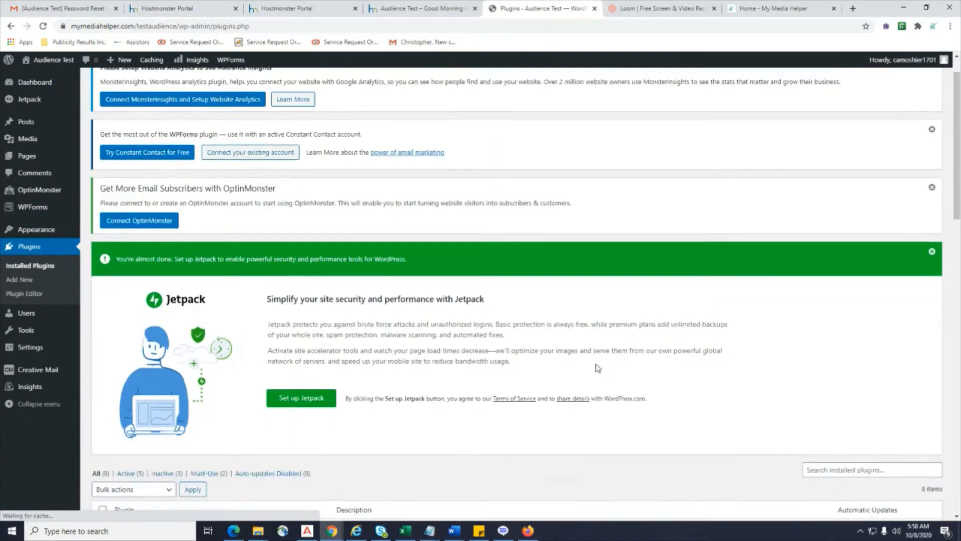
scroll(596, 368, down, 2)
scroll(596, 368, down, 1)
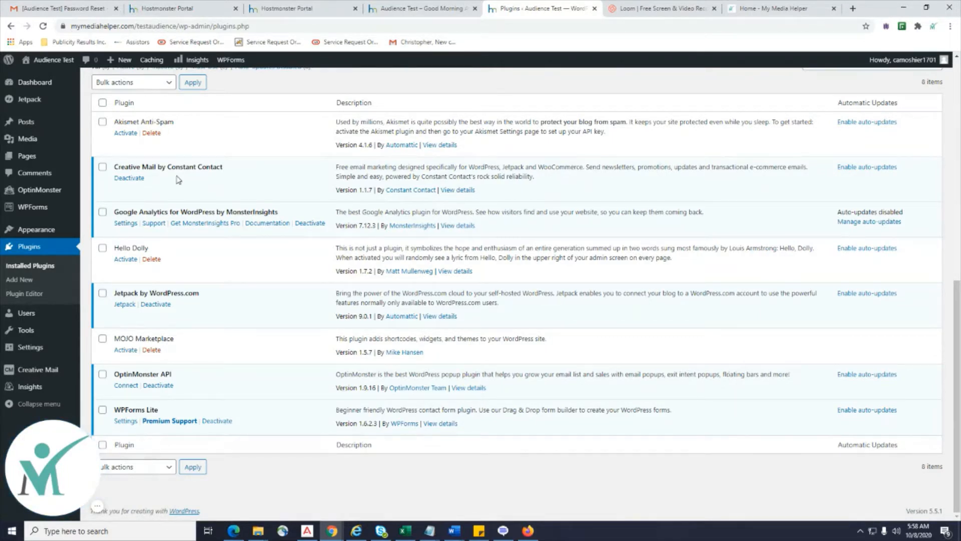
click(124, 260)
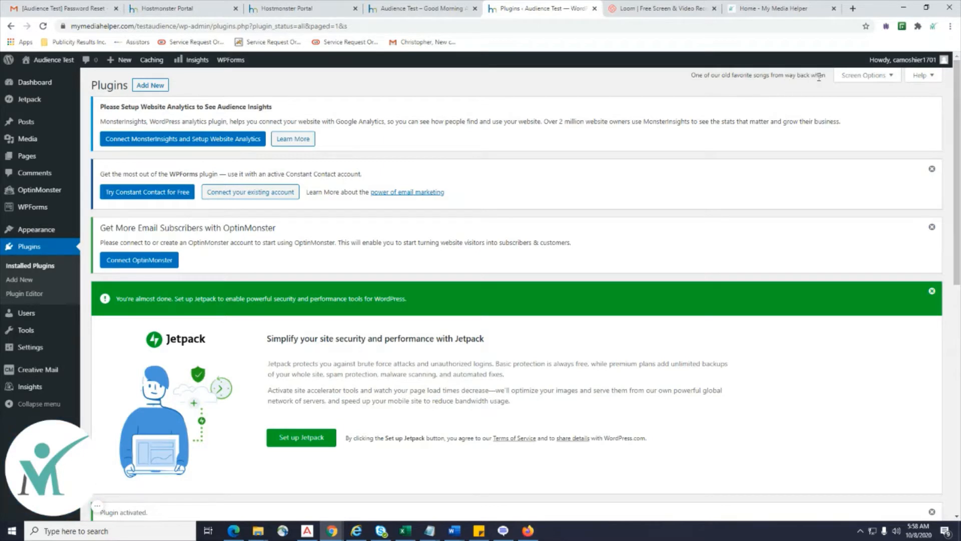
Check the Hello, Dolly lyric in the Dashboard header, then return to Installed Plugins.
drag(823, 75, 690, 77)
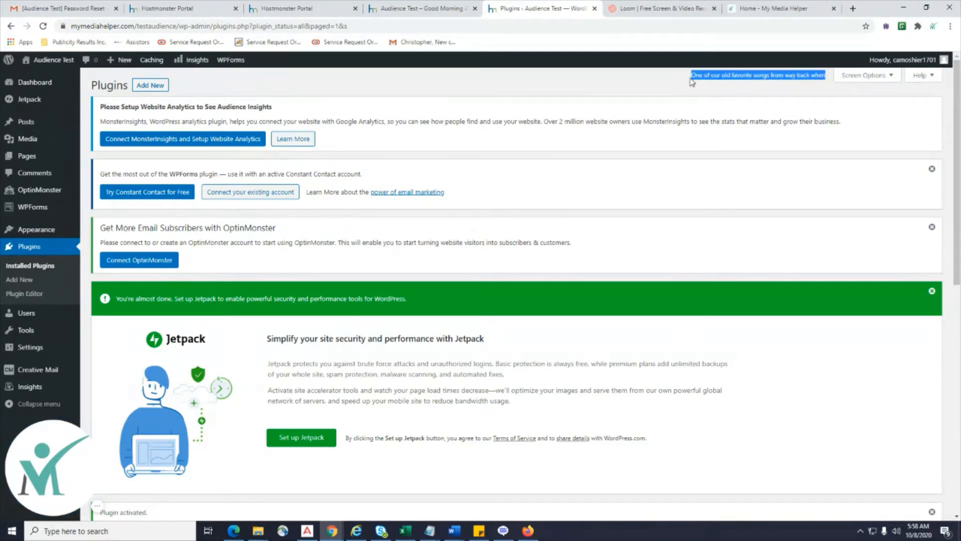
click(35, 84)
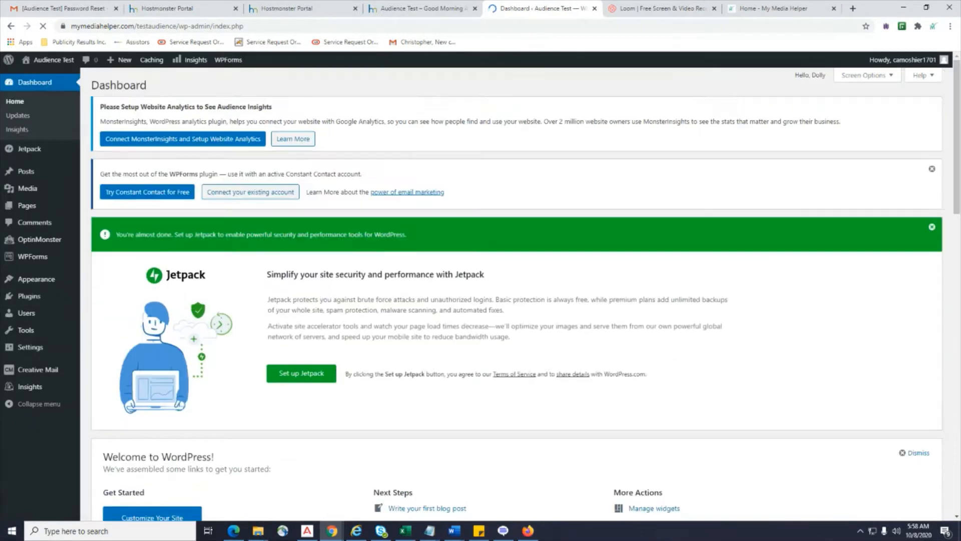
drag(827, 76, 794, 81)
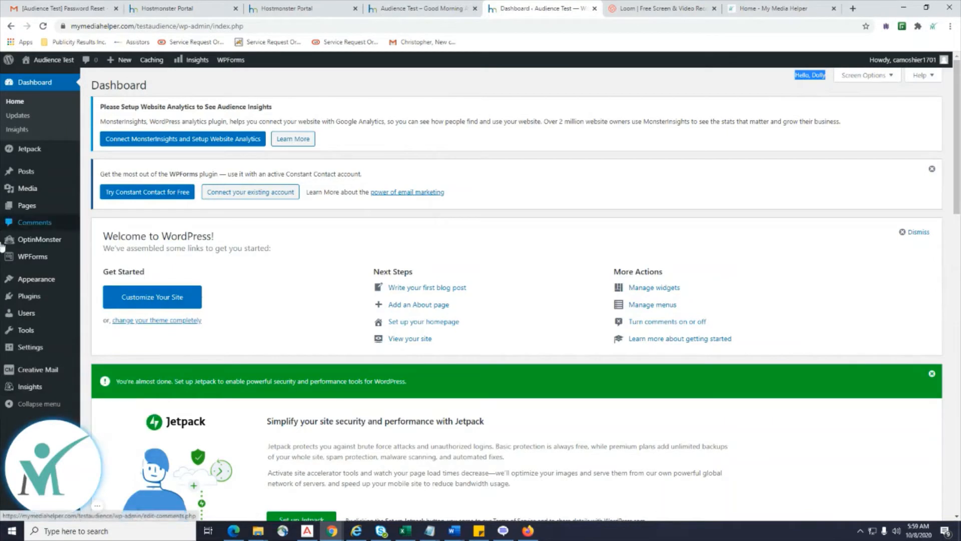
mouse_move(37, 302)
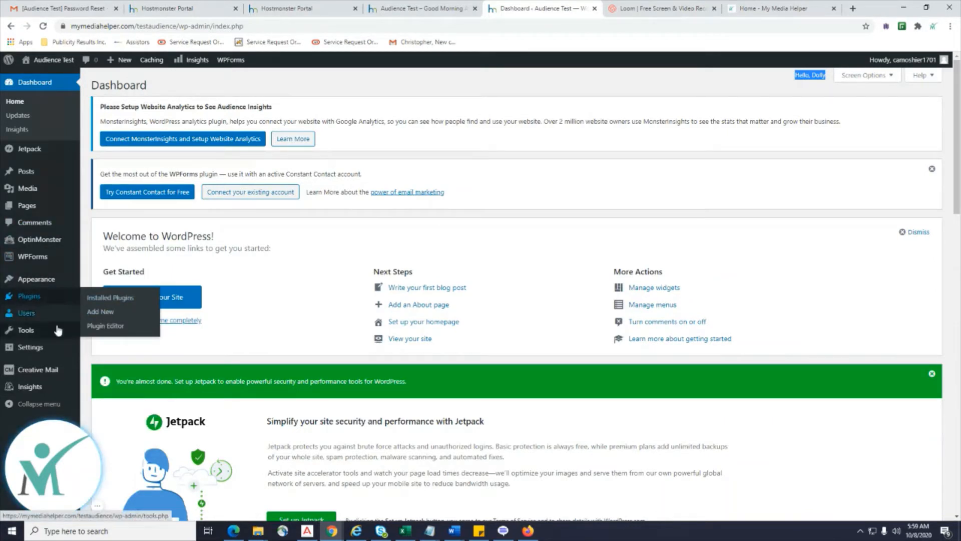
click(108, 298)
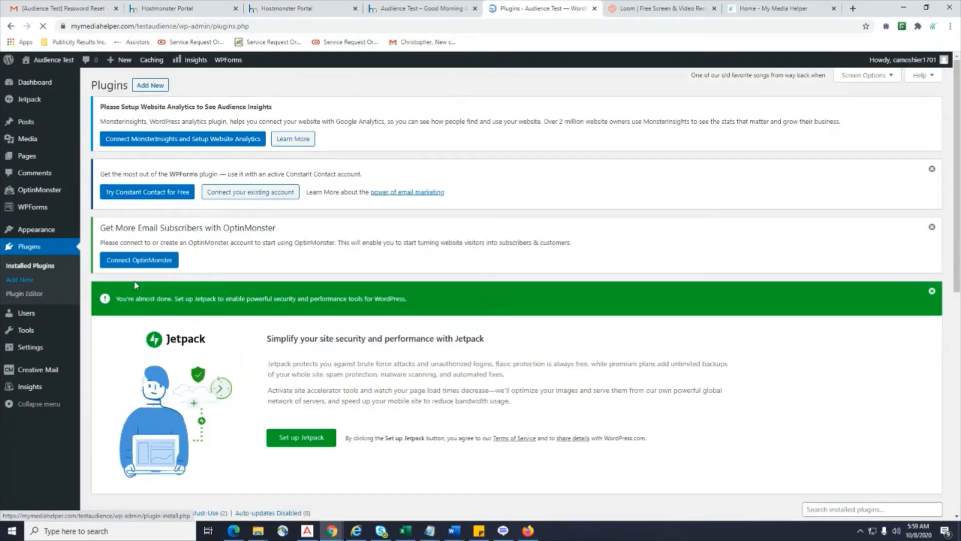
Deactivate the Hello Dolly, Jetpack by WordPress.com and Creative Mail by Constant Contact plugins.
scroll(396, 347, down, 6)
scroll(395, 347, down, 2)
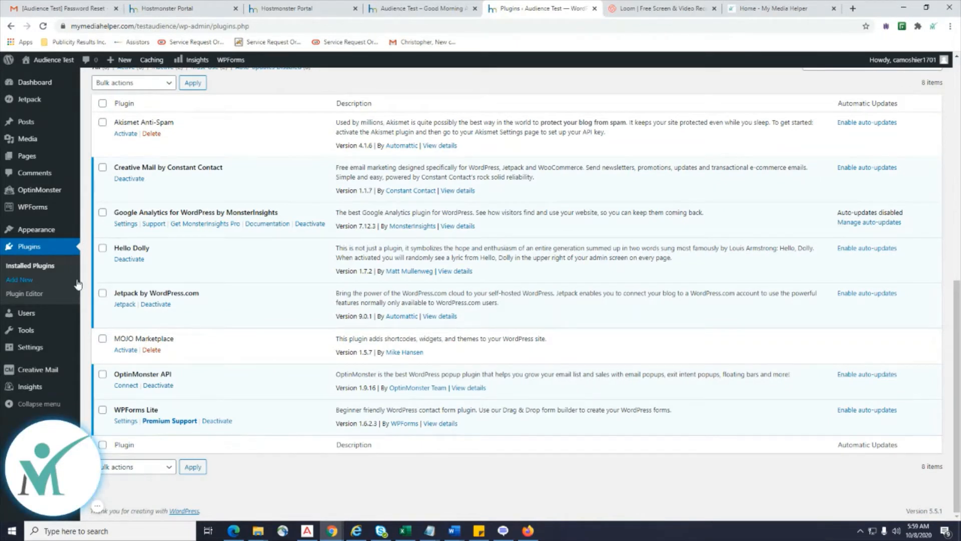
click(129, 259)
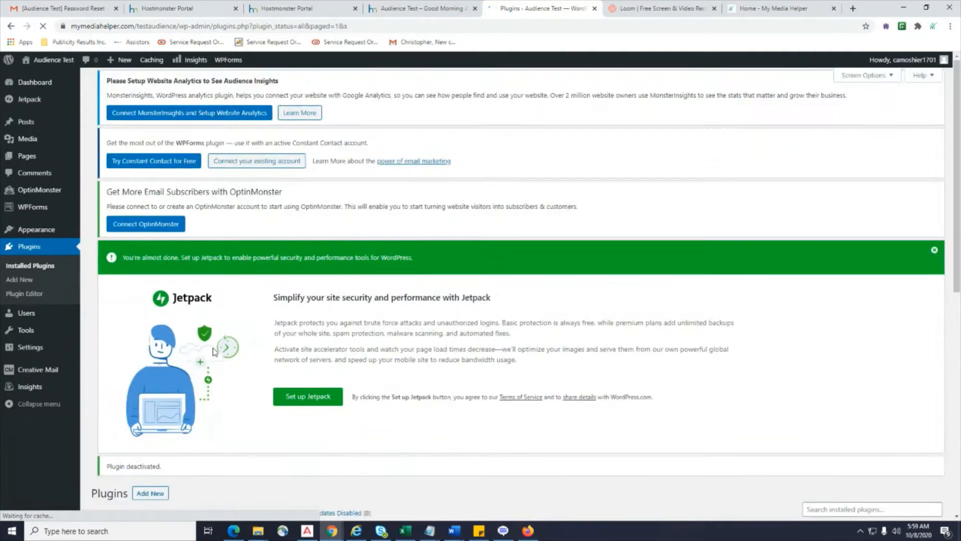
scroll(215, 352, down, 4)
scroll(215, 352, down, 4)
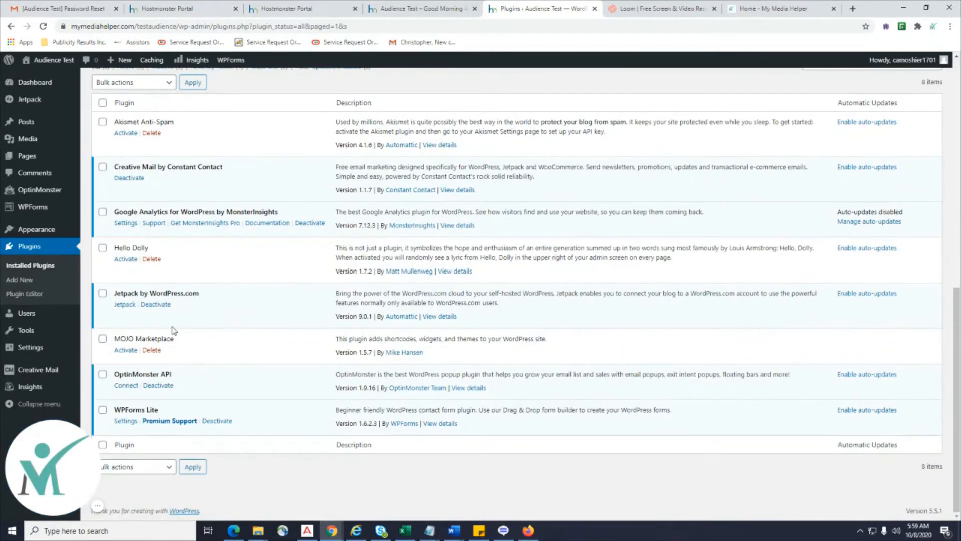
click(155, 304)
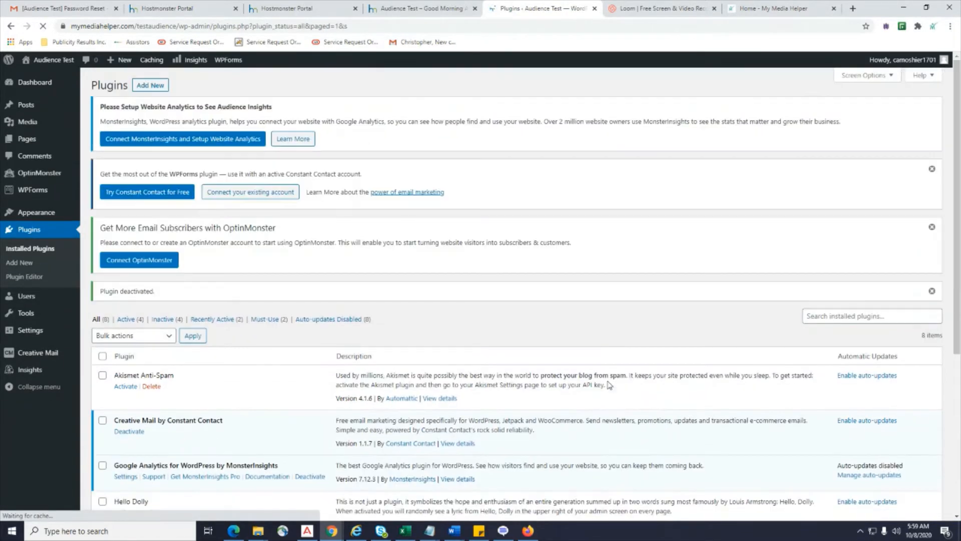
scroll(609, 385, down, 2)
scroll(610, 385, down, 3)
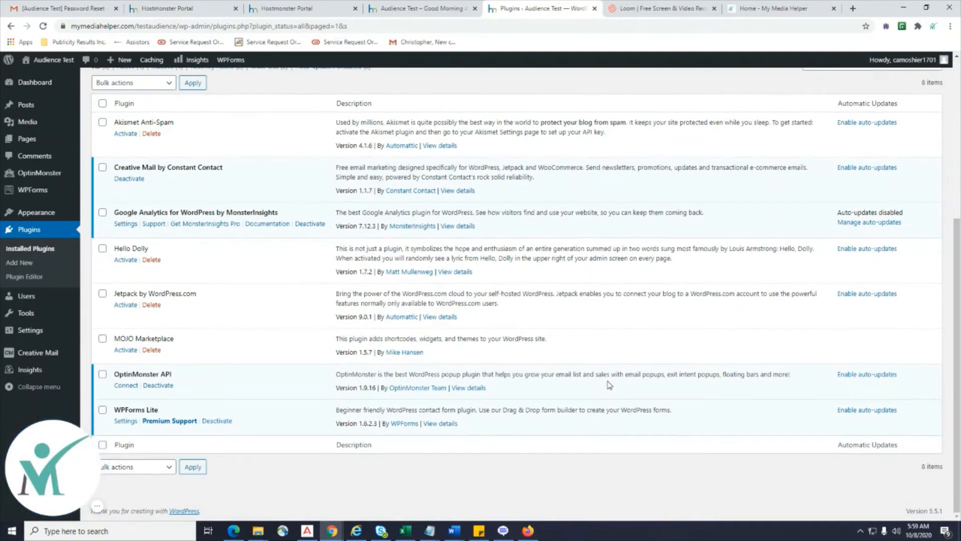
scroll(609, 385, up, 1)
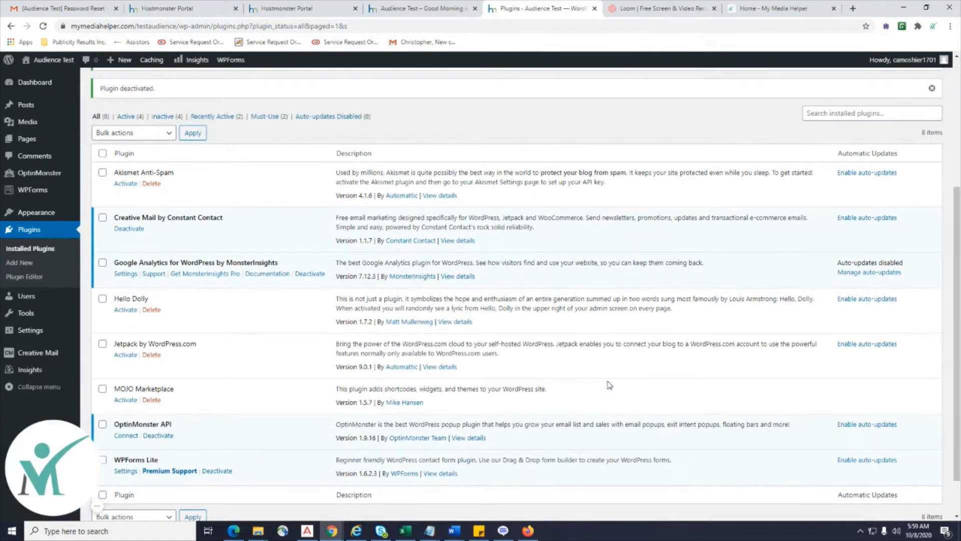
scroll(610, 385, down, 1)
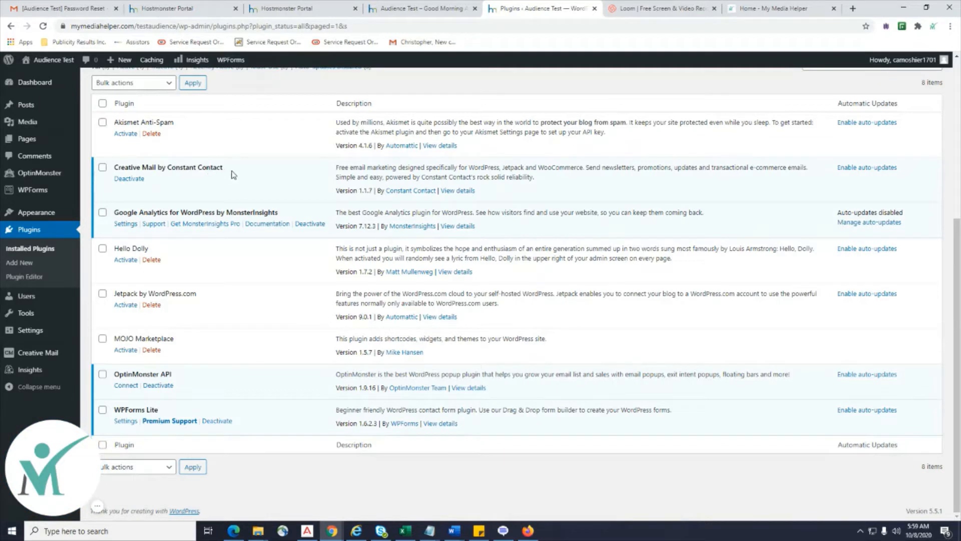
click(129, 179)
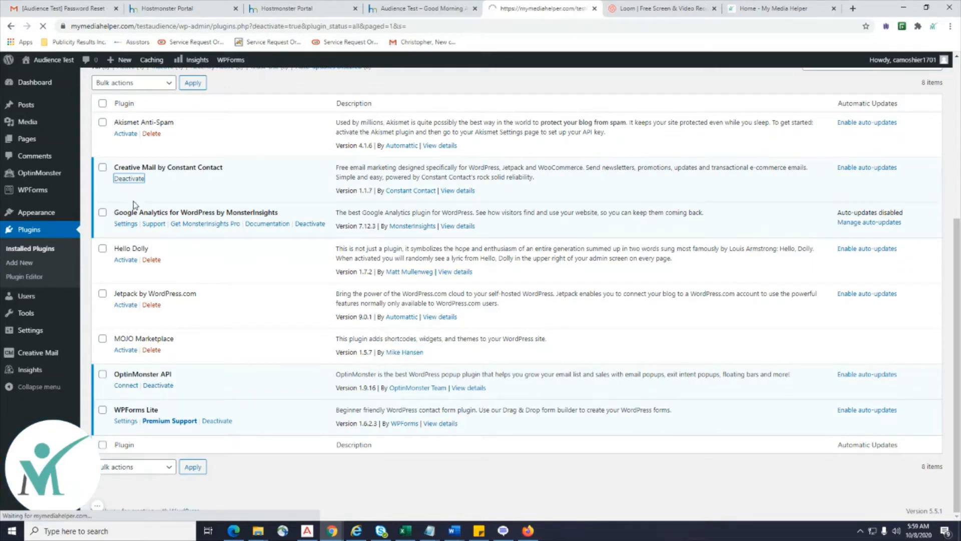
scroll(133, 276, down, 3)
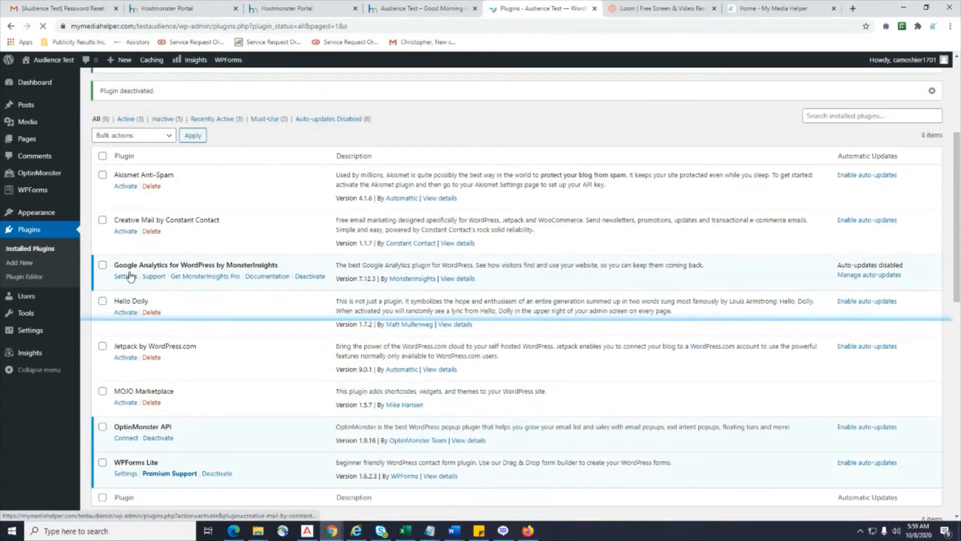
scroll(123, 340, down, 2)
scroll(123, 340, up, 5)
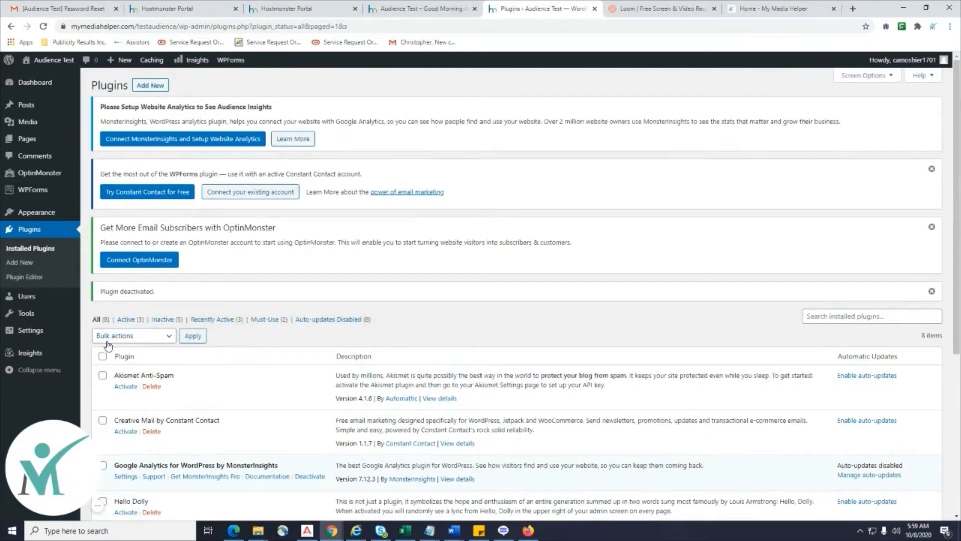
Select all plugins and deactivate them with the Deactivate bulk action.
click(103, 357)
scroll(324, 243, down, 5)
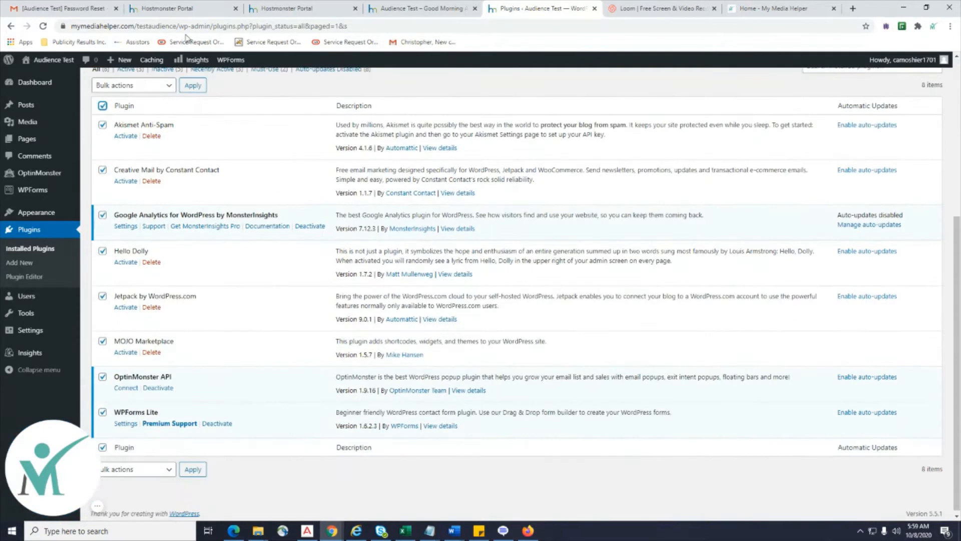
scroll(160, 235, up, 4)
click(170, 287)
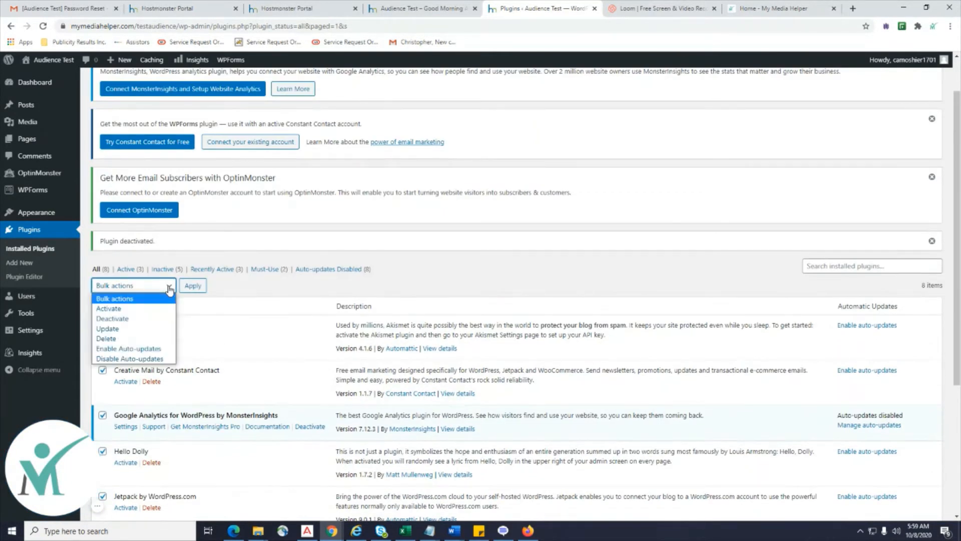
click(112, 318)
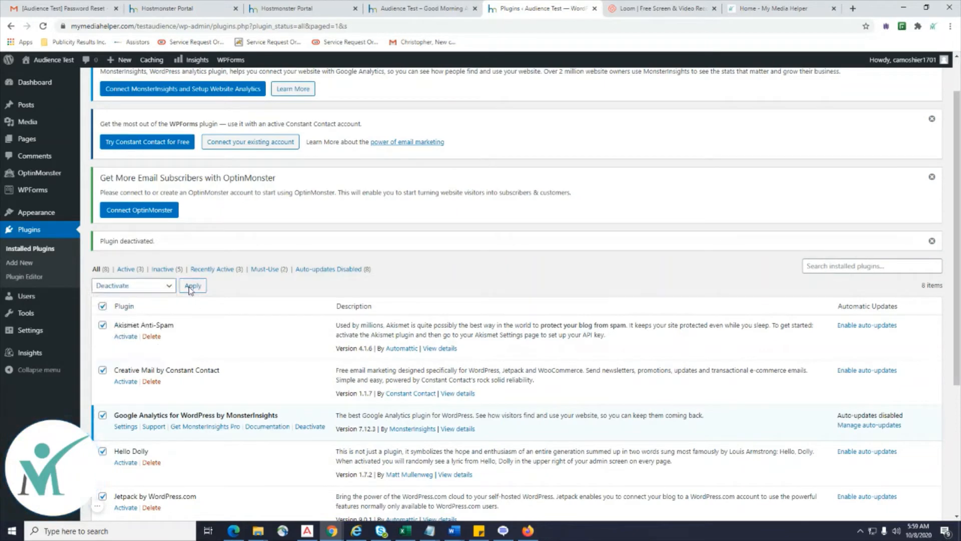
click(192, 285)
scroll(382, 286, down, 4)
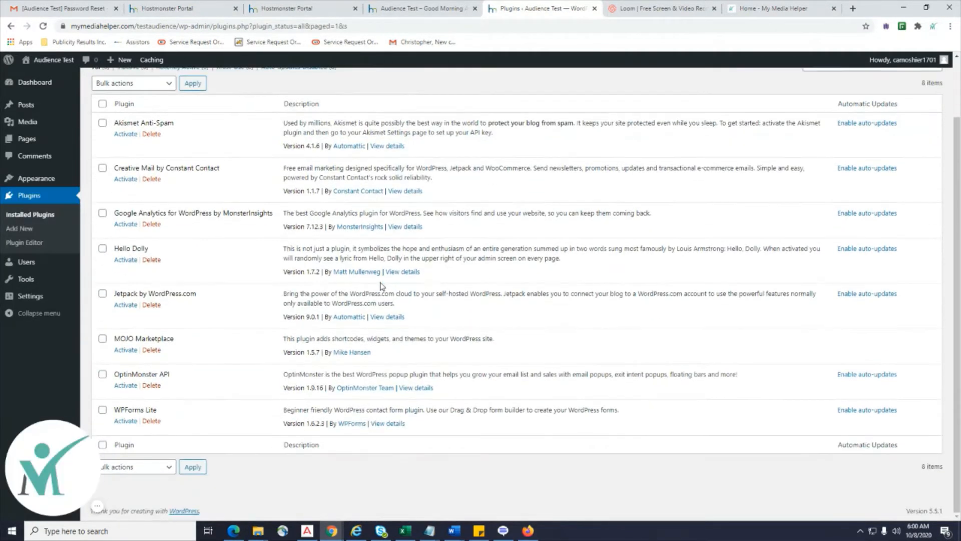
scroll(382, 286, up, 2)
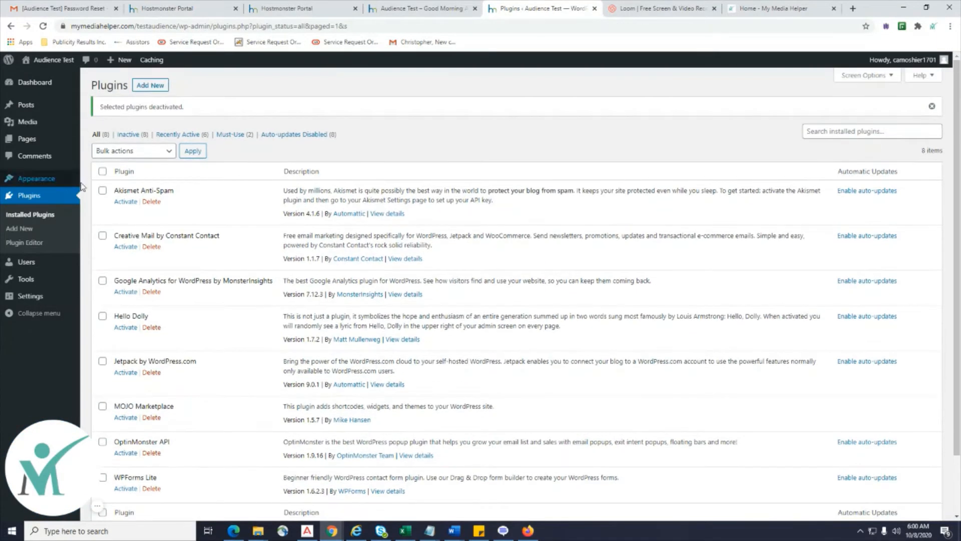
Select all plugins again and delete them with the Delete bulk action, confirming with OK.
click(102, 172)
click(170, 157)
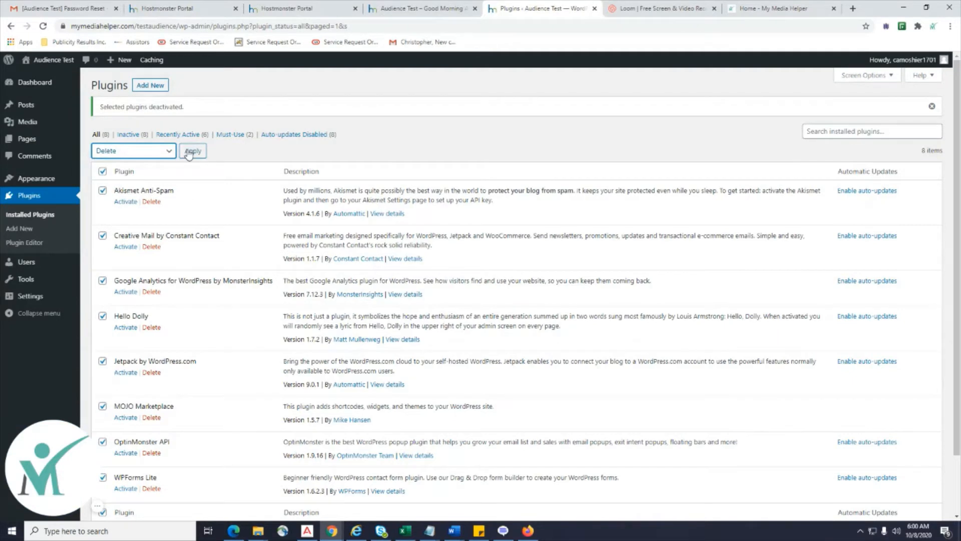
click(192, 150)
click(525, 98)
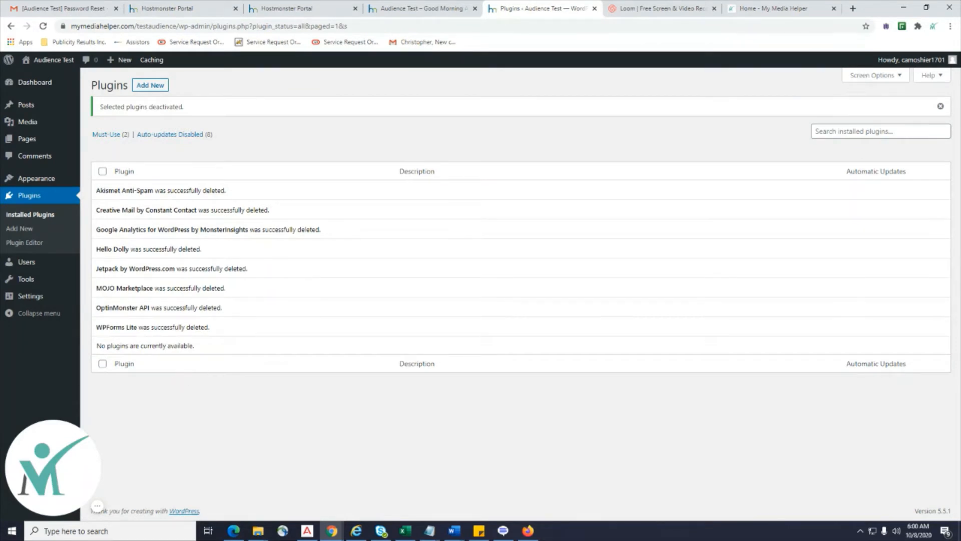
key(alt+Tab)
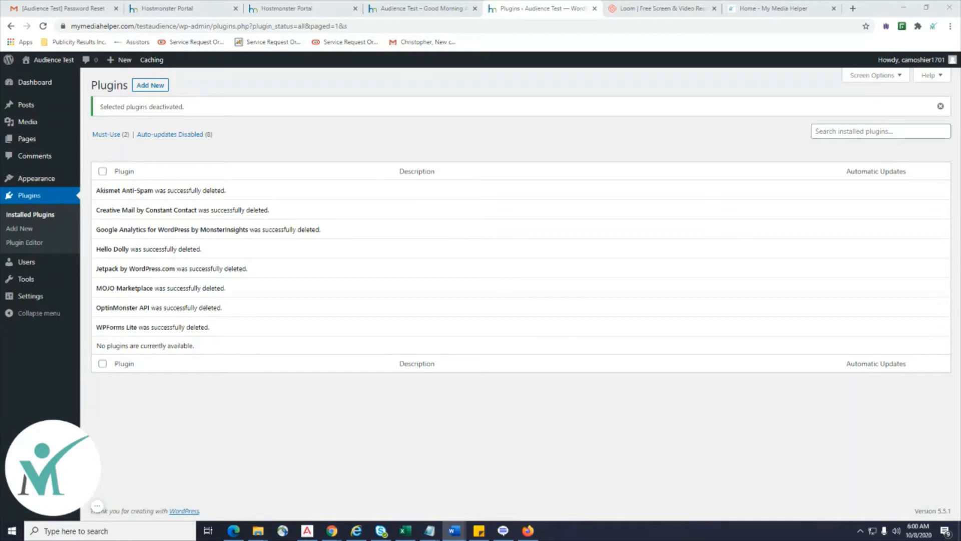
drag(960, 95, 628, 53)
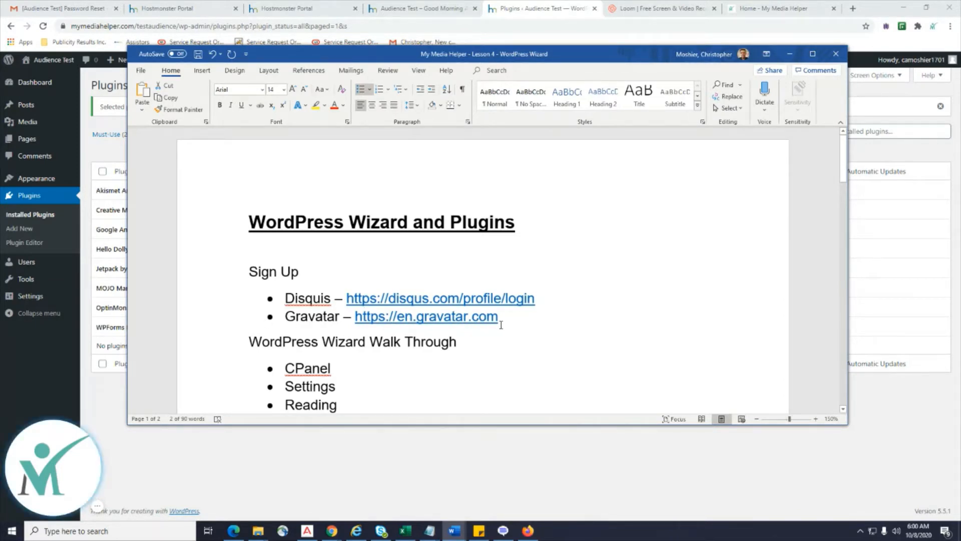
drag(587, 57, 960, 42)
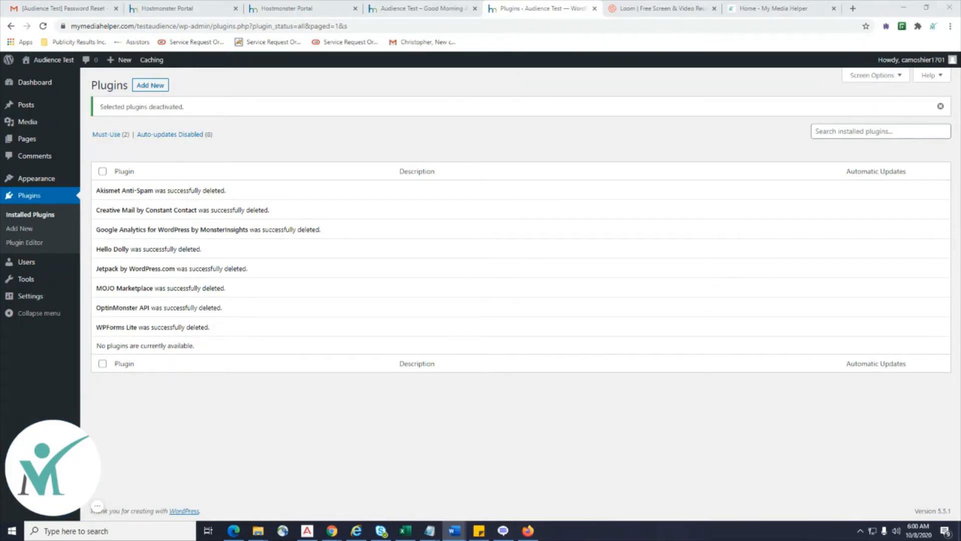
drag(960, 190, 580, 76)
scroll(568, 213, down, 5)
scroll(568, 213, down, 10)
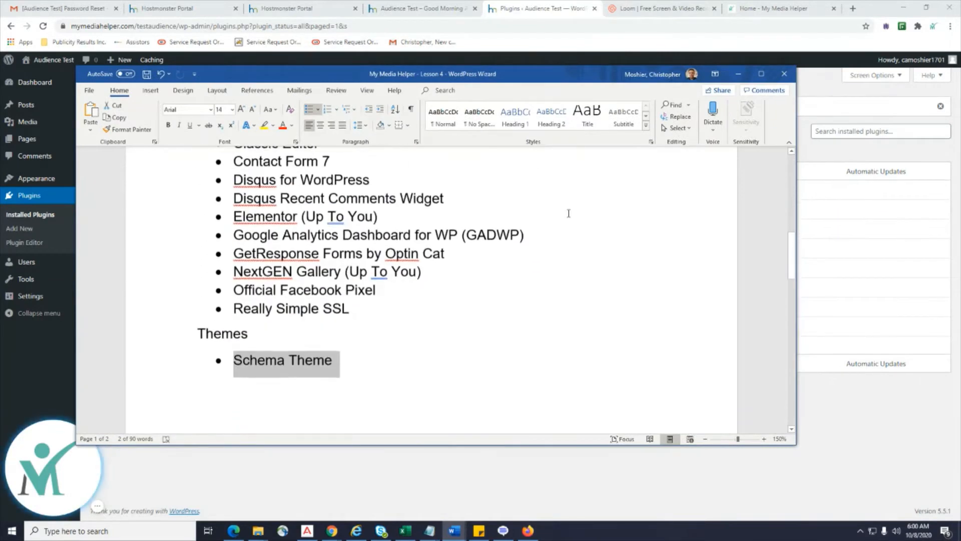
scroll(569, 212, up, 10)
scroll(569, 212, up, 3)
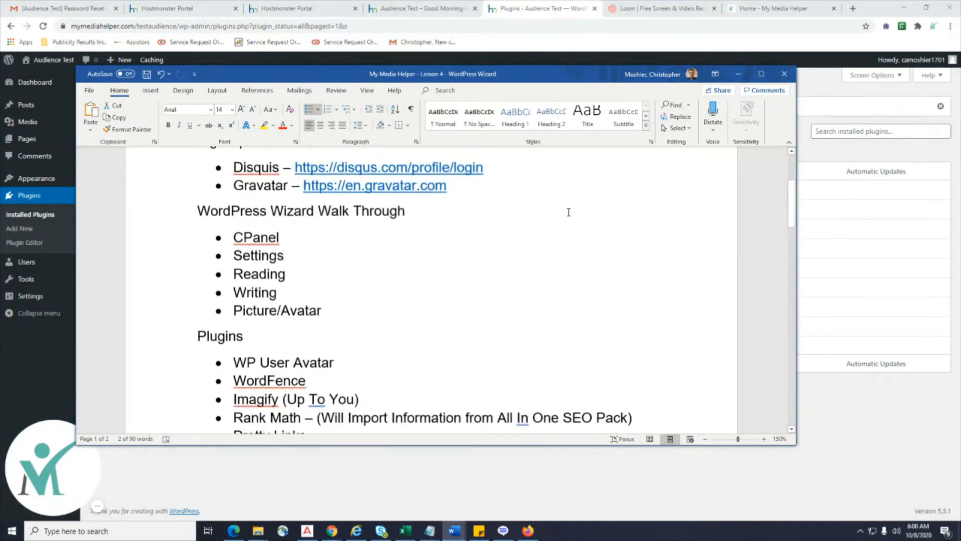
drag(334, 318, 233, 262)
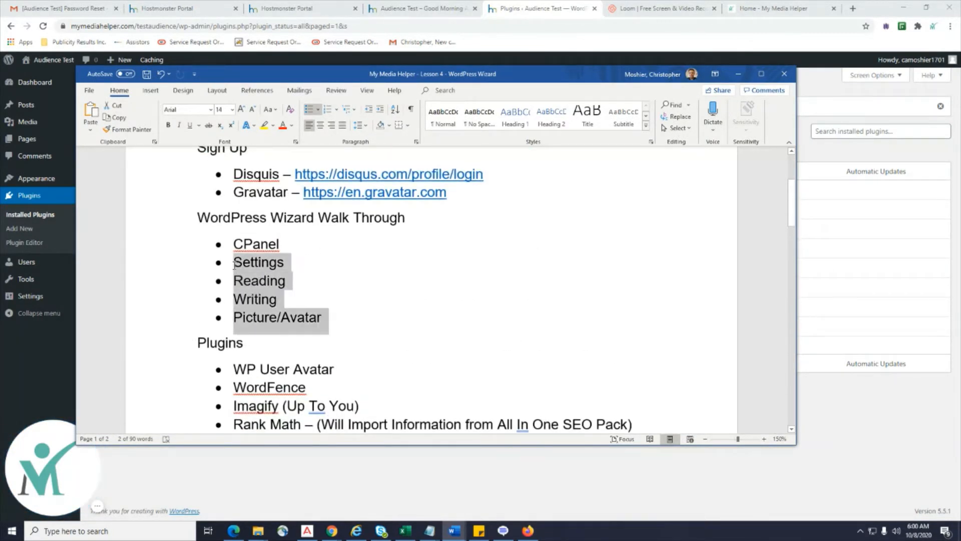
click(234, 262)
drag(290, 245, 233, 245)
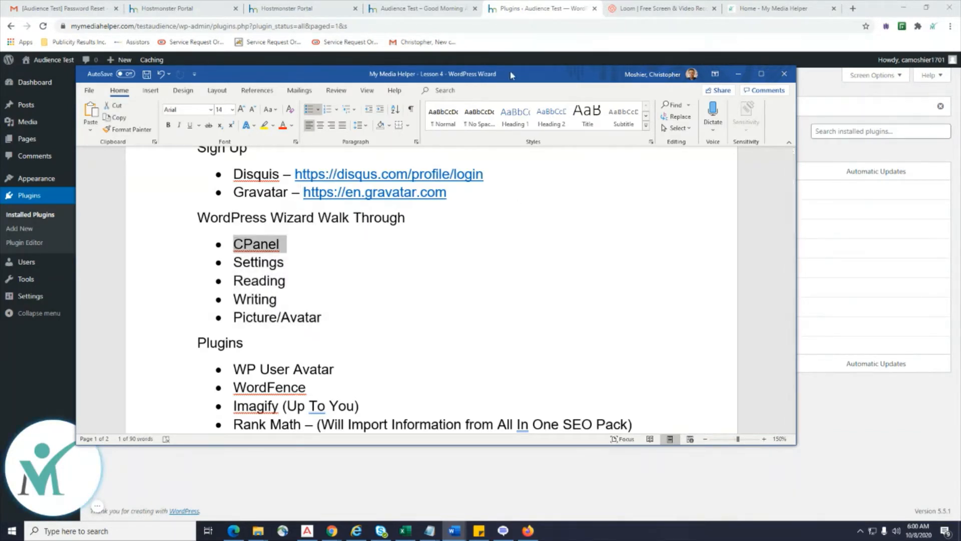
drag(511, 75, 960, 116)
mouse_move(60, 296)
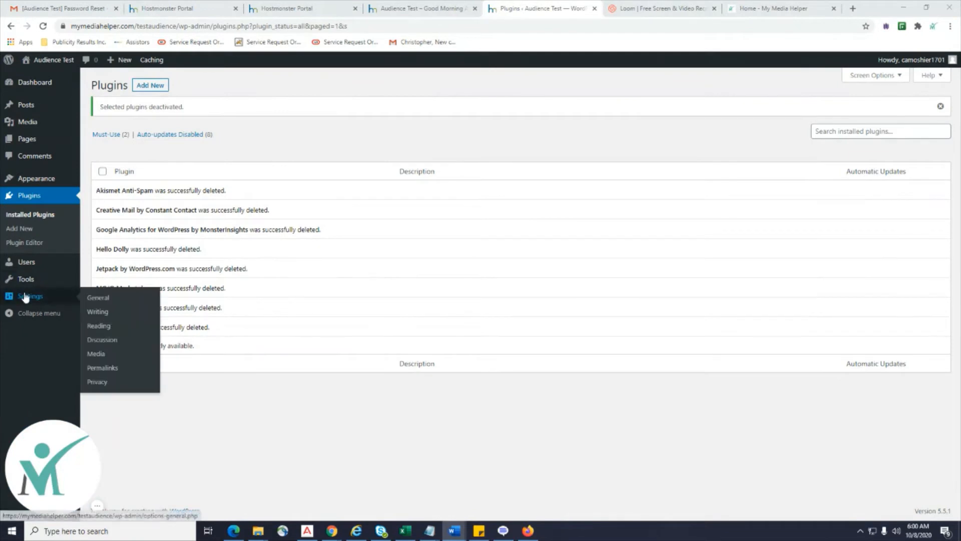
click(96, 298)
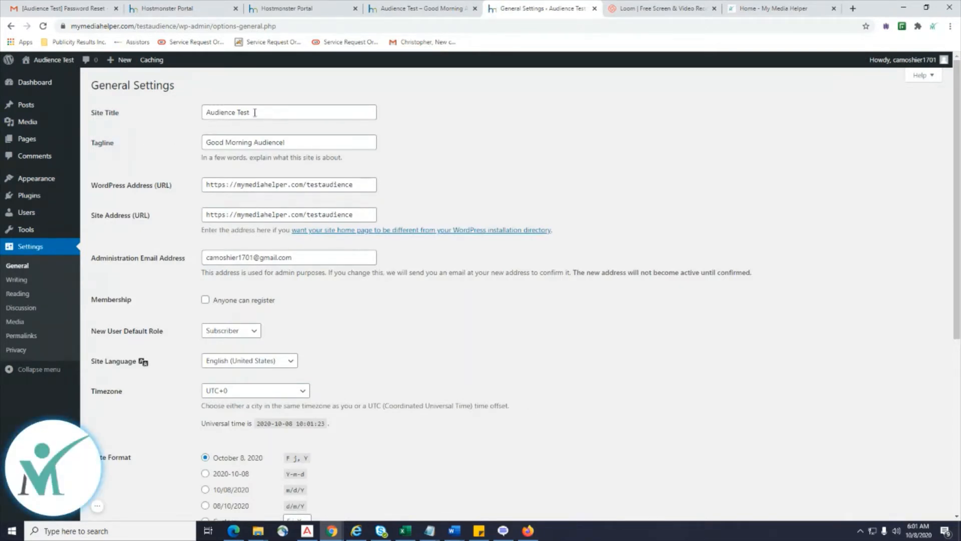
Review the 'Audience Test' title, 'Good Morning Audience!' tagline, site URLs and admin email.
drag(255, 112, 173, 119)
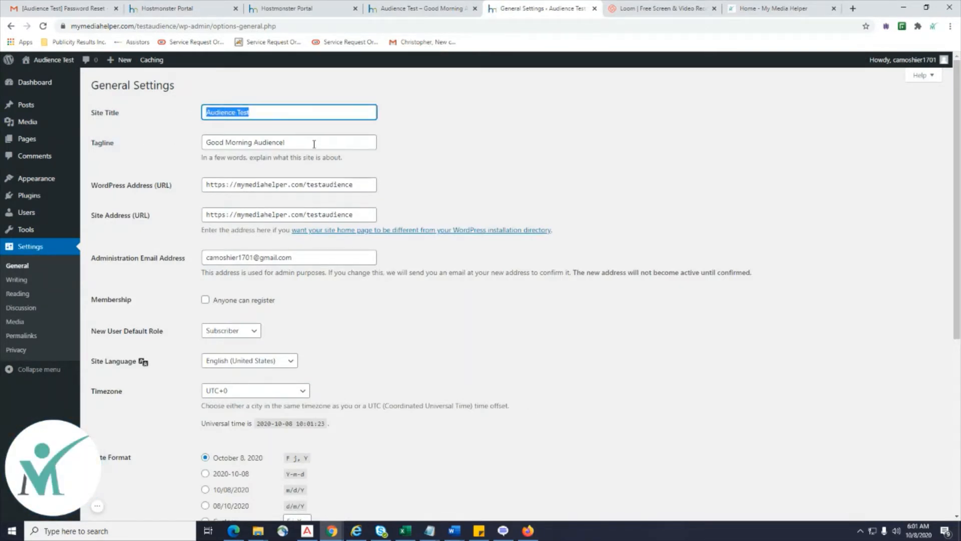
drag(314, 144, 178, 154)
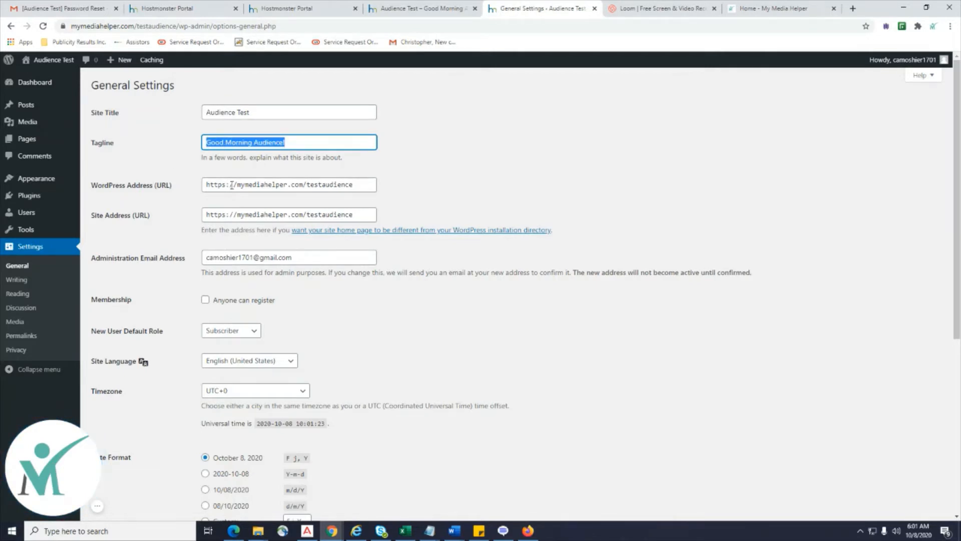
drag(368, 185, 172, 187)
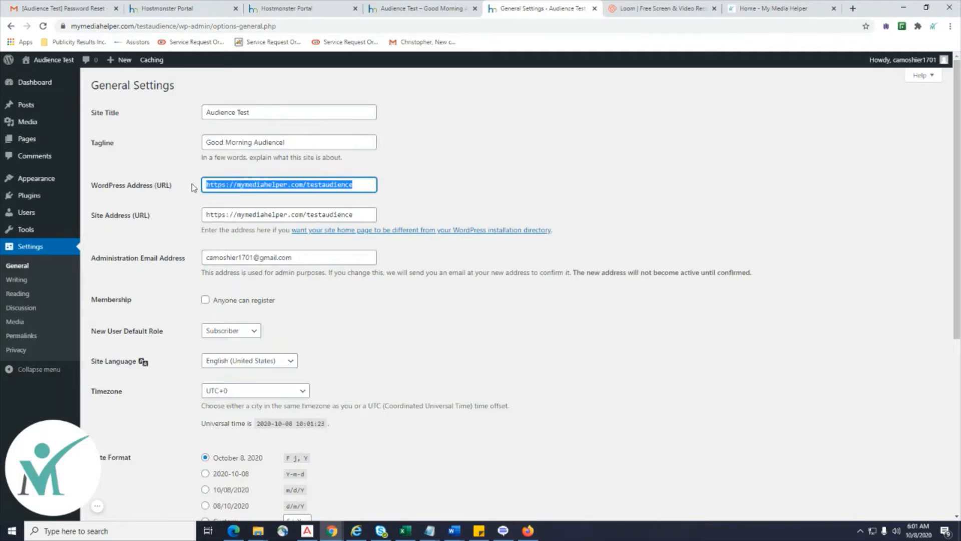
drag(358, 215, 182, 211)
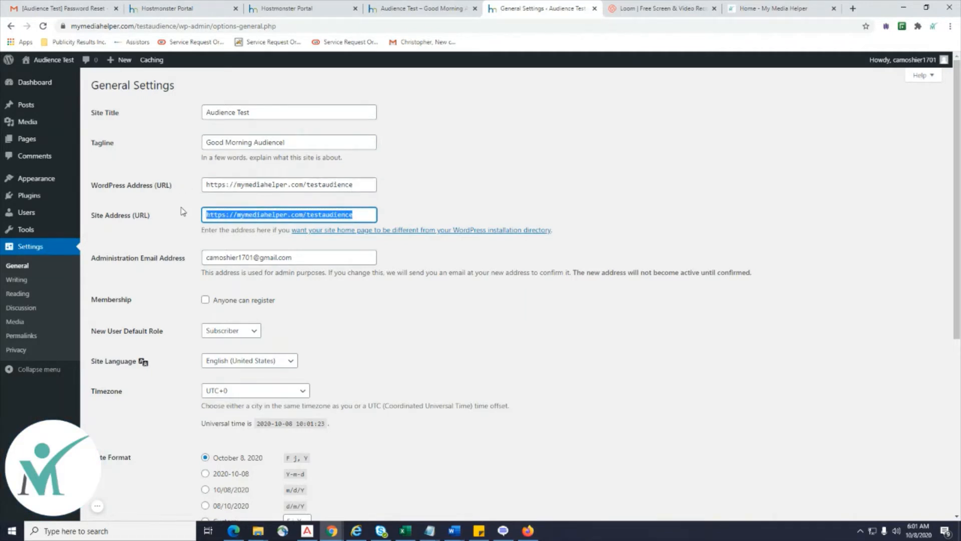
scroll(763, 378, down, 1)
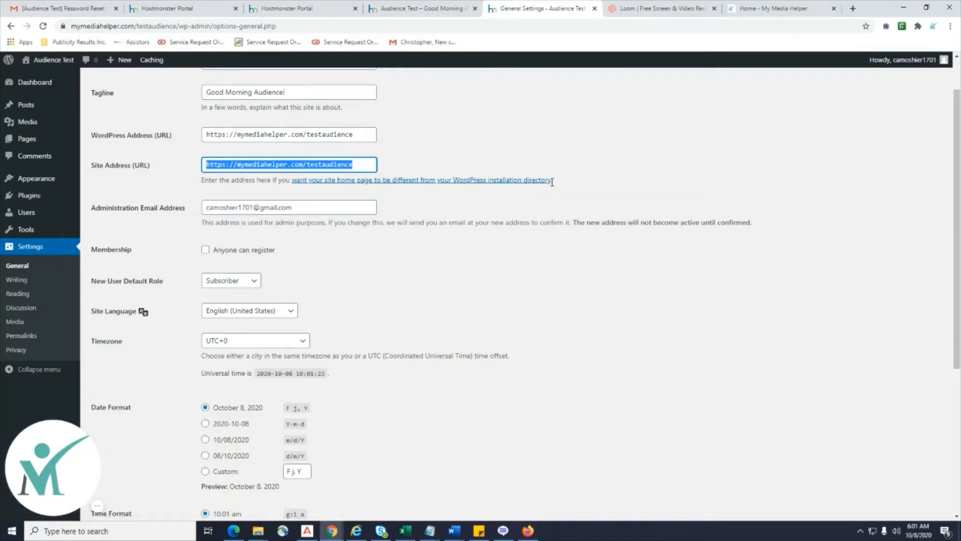
click(338, 135)
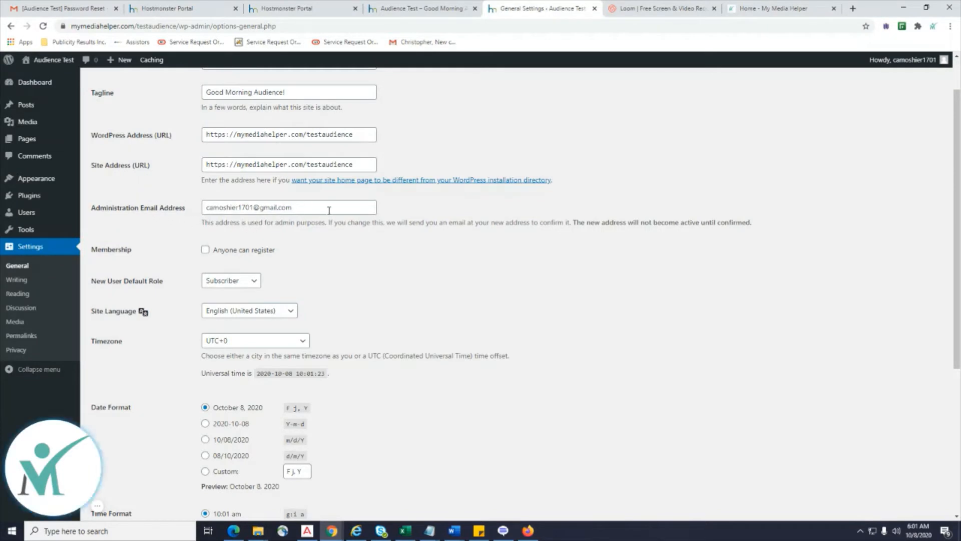
drag(329, 208, 202, 208)
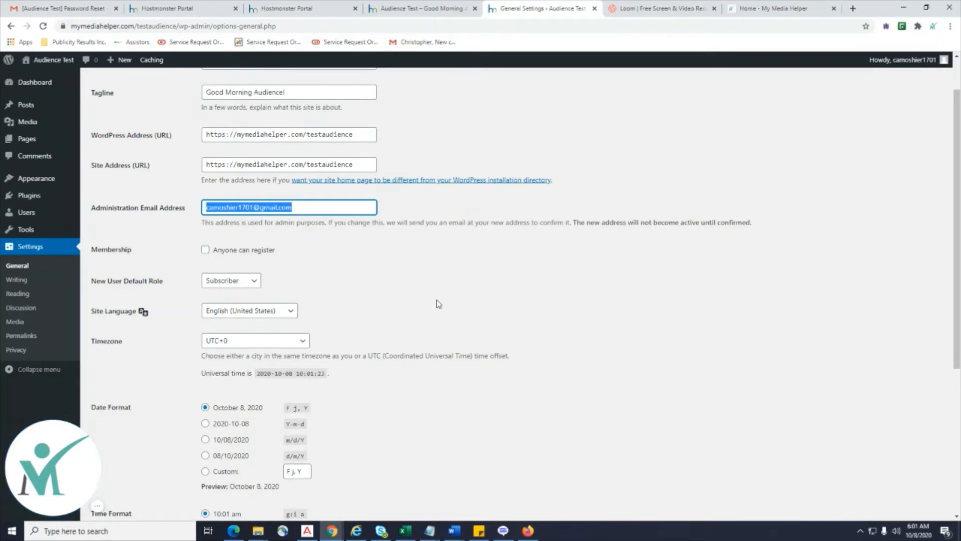
Save the General Settings with UTC+0 timezone and default date and time formats.
scroll(438, 304, down, 1)
scroll(438, 304, down, 2)
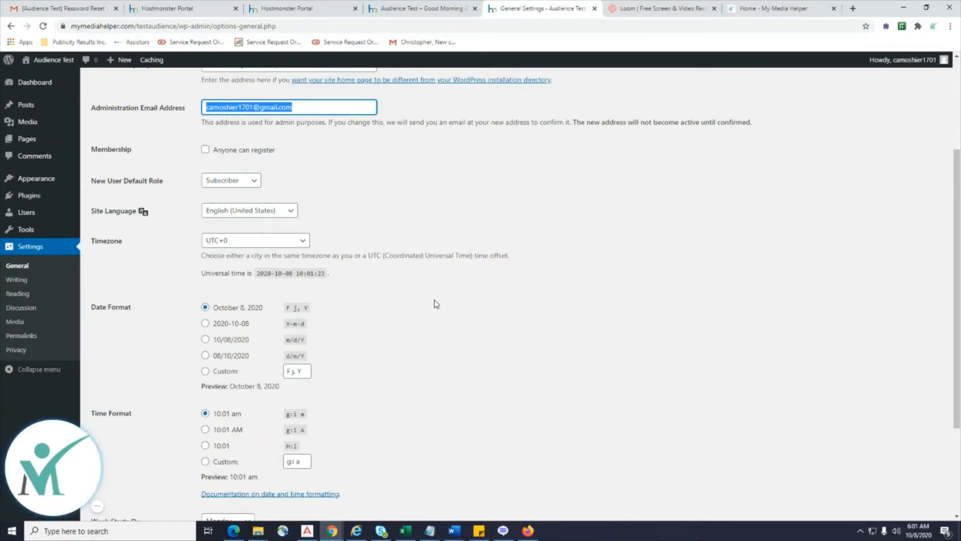
scroll(276, 261, down, 3)
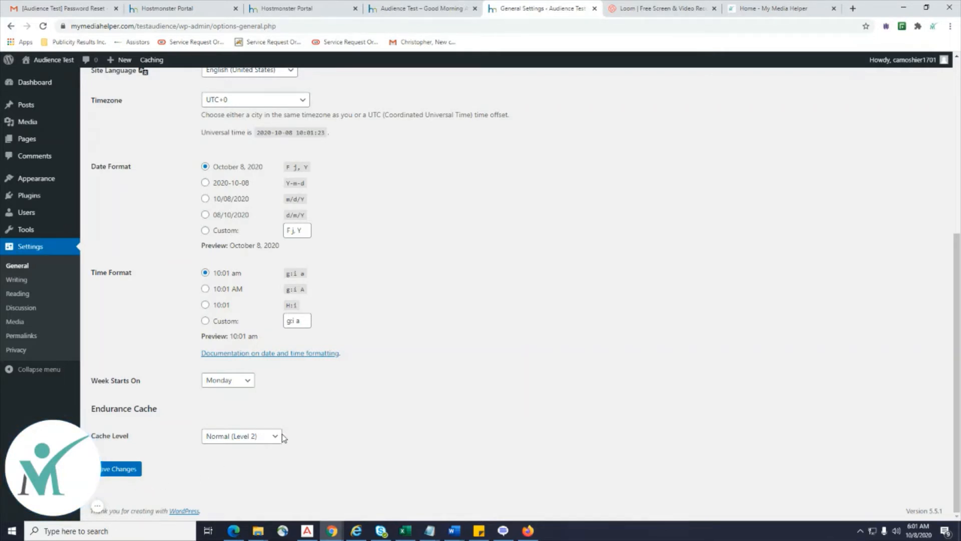
click(116, 475)
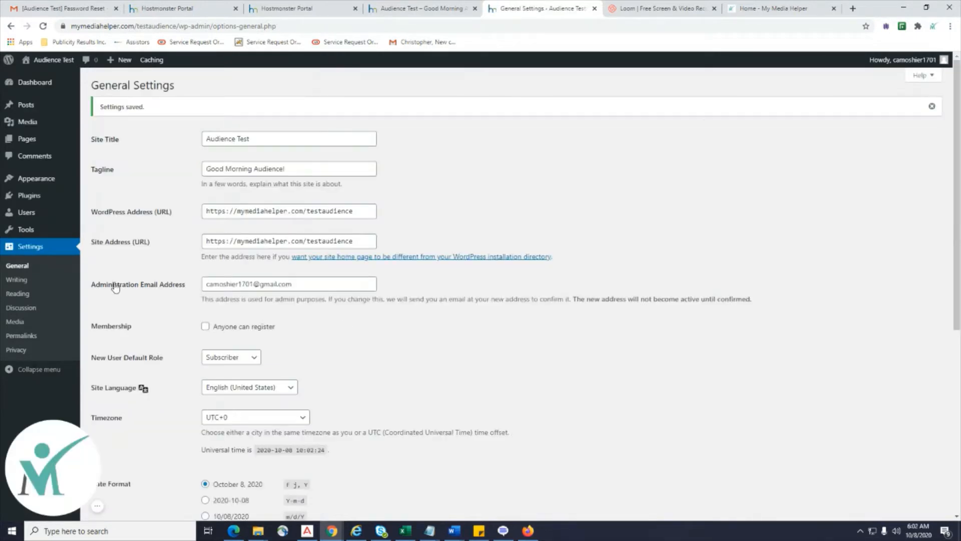
click(17, 279)
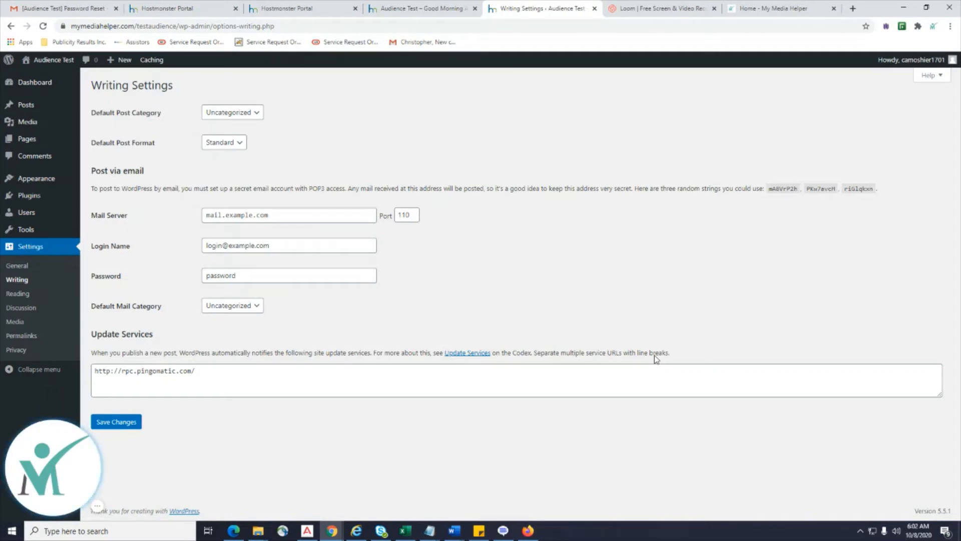
Check the Default Post Category options on Writing Settings, leaving Uncategorized selected.
click(257, 118)
click(257, 117)
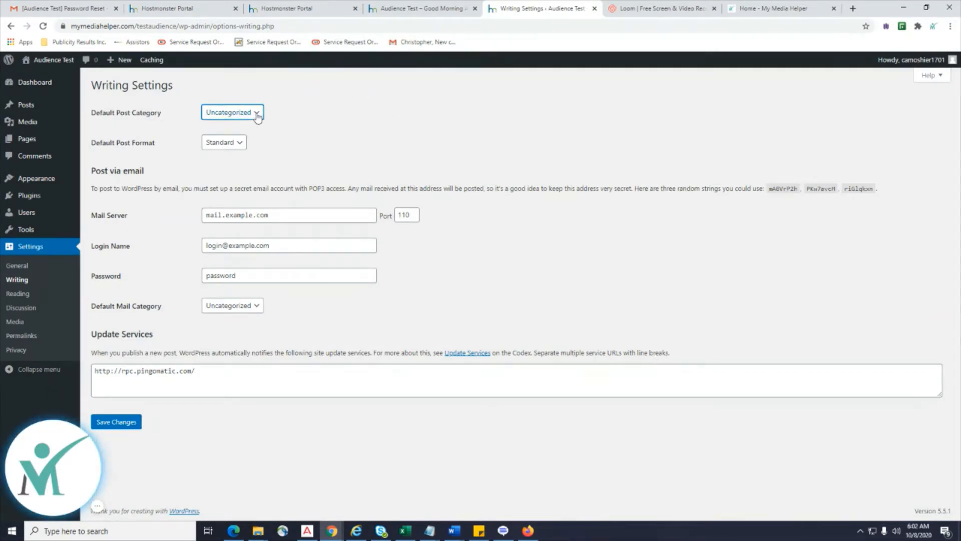
click(257, 117)
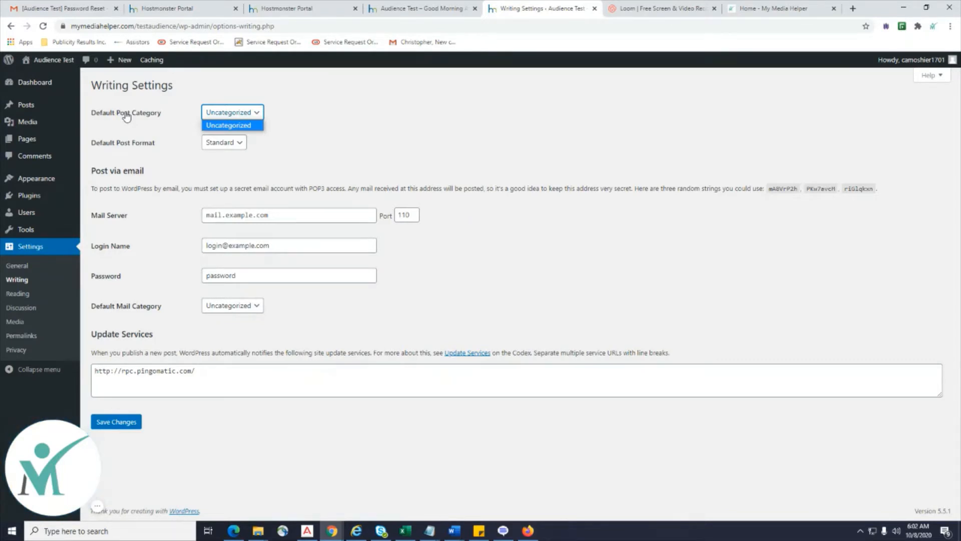
click(123, 171)
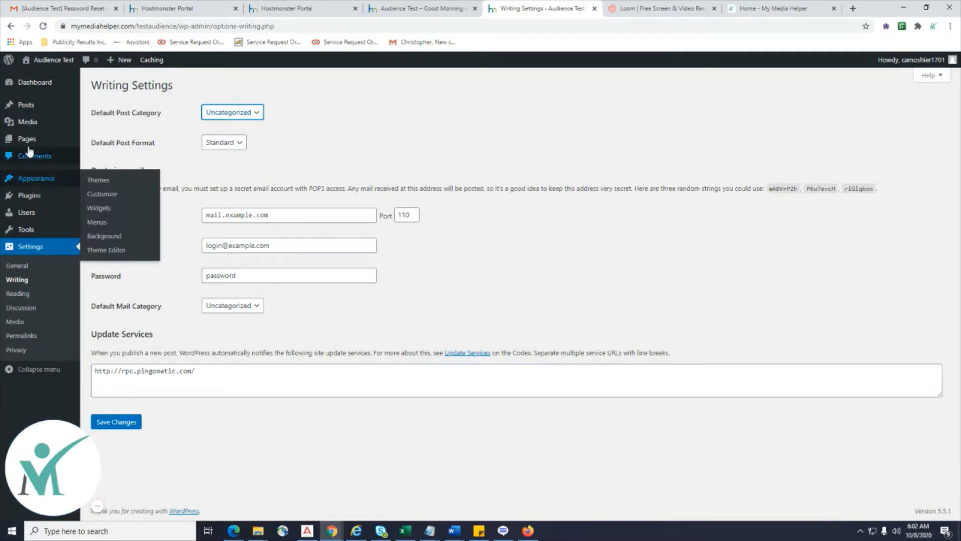
Go to Posts > Categories from the admin sidebar.
mouse_move(27, 105)
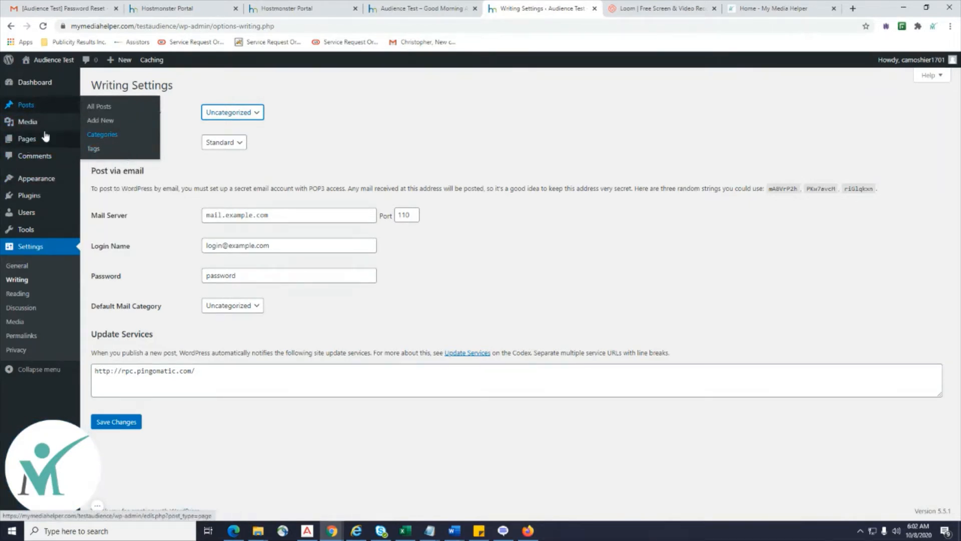
mouse_move(22, 142)
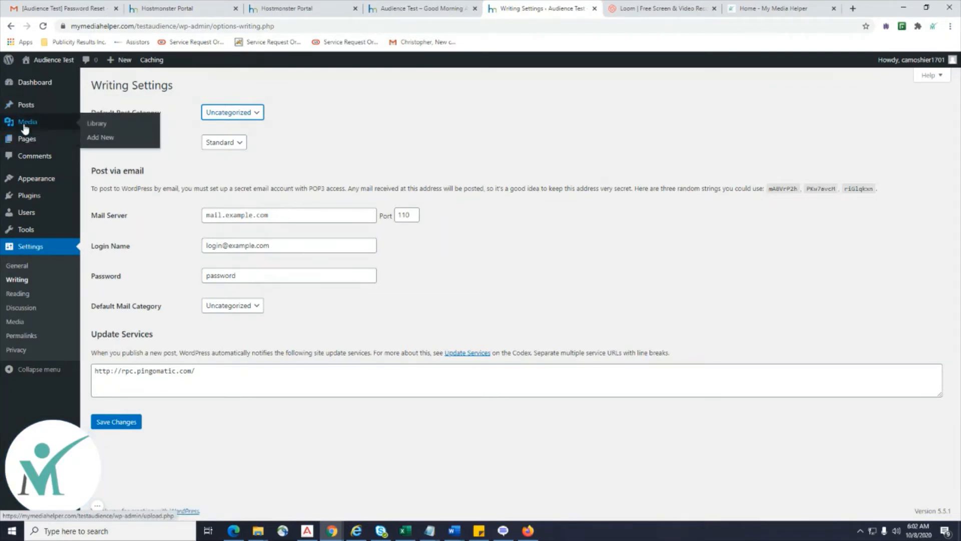
mouse_move(40, 181)
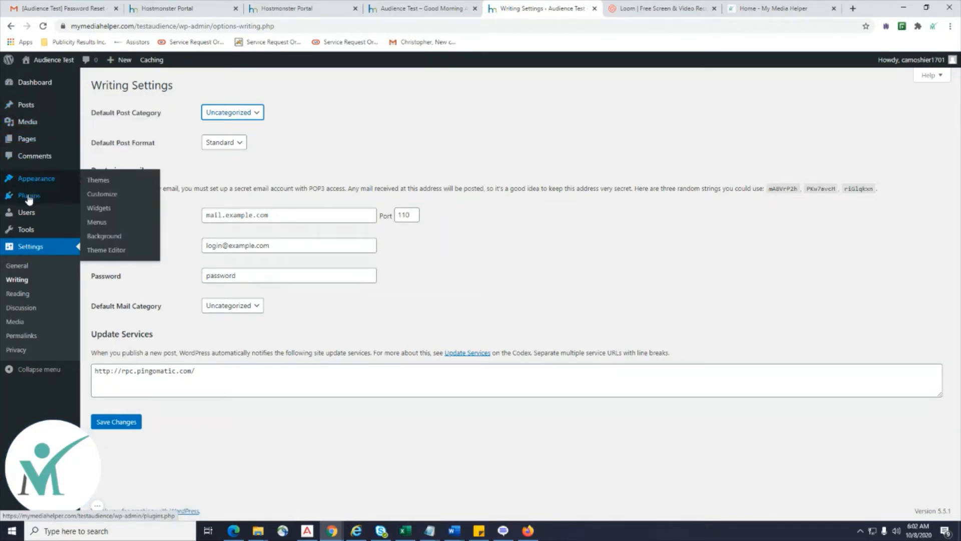
mouse_move(29, 217)
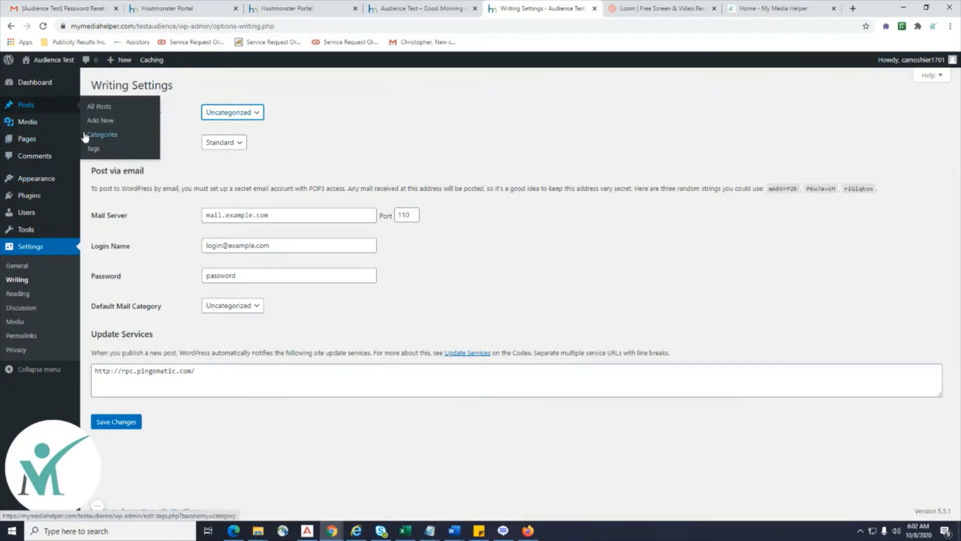
click(92, 139)
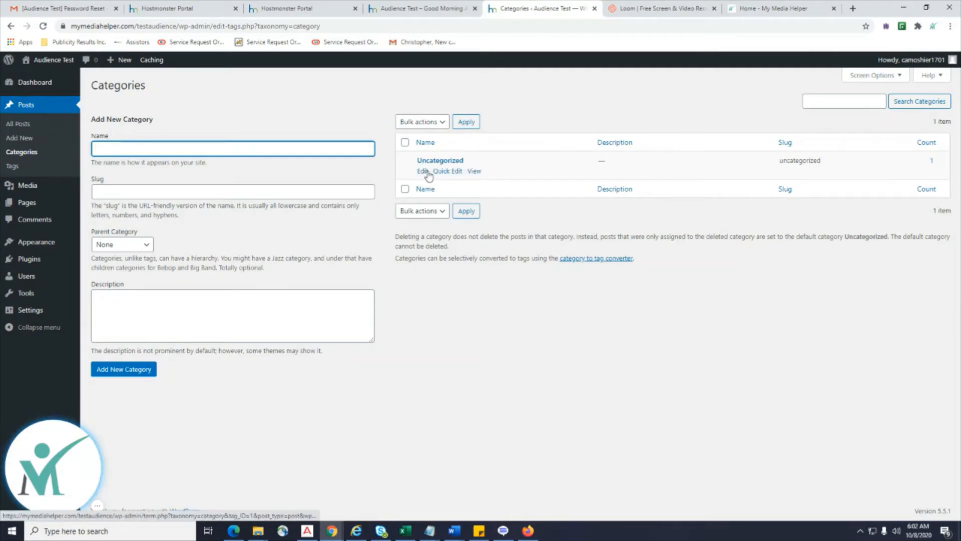
Rename the Uncategorized category to test_audience with the slug test-audience.
click(424, 173)
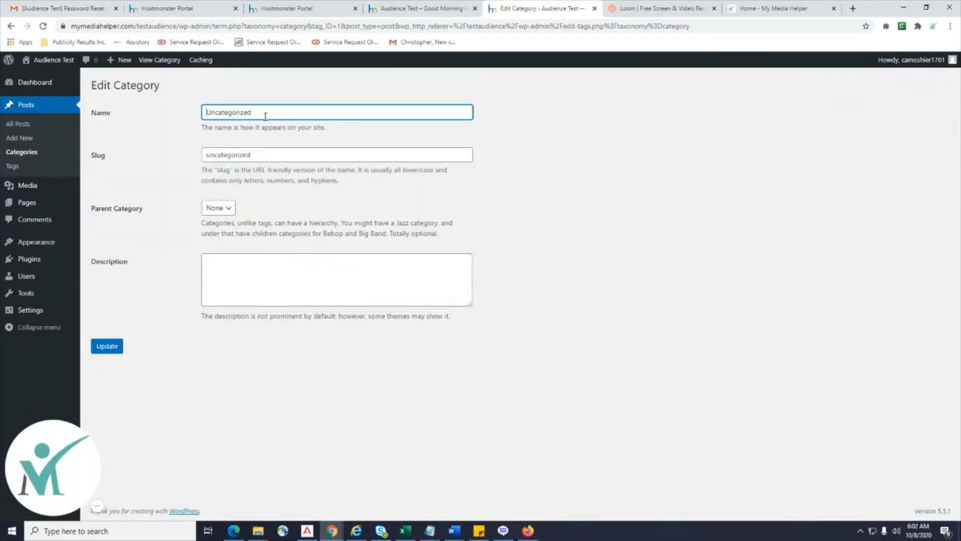
drag(266, 117, 170, 113)
text(test_)
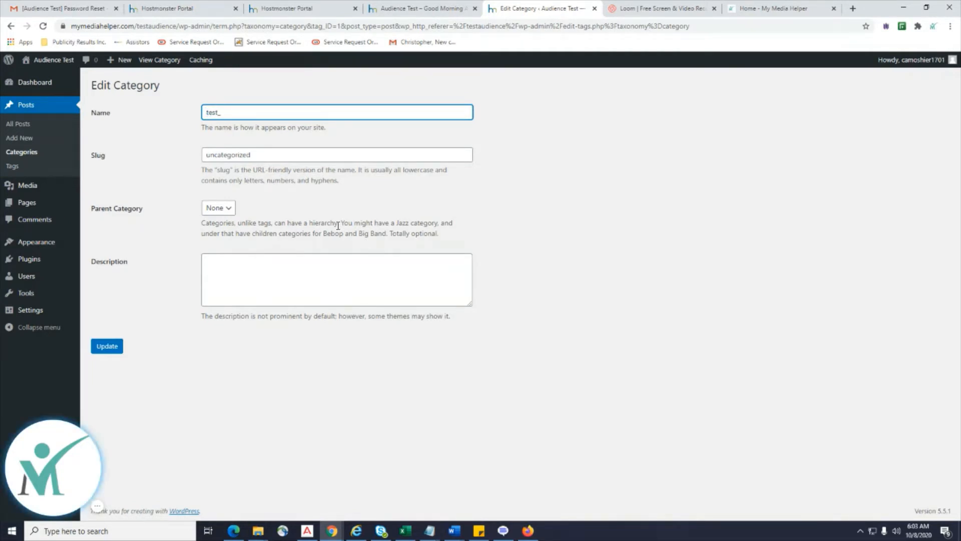
text(audience)
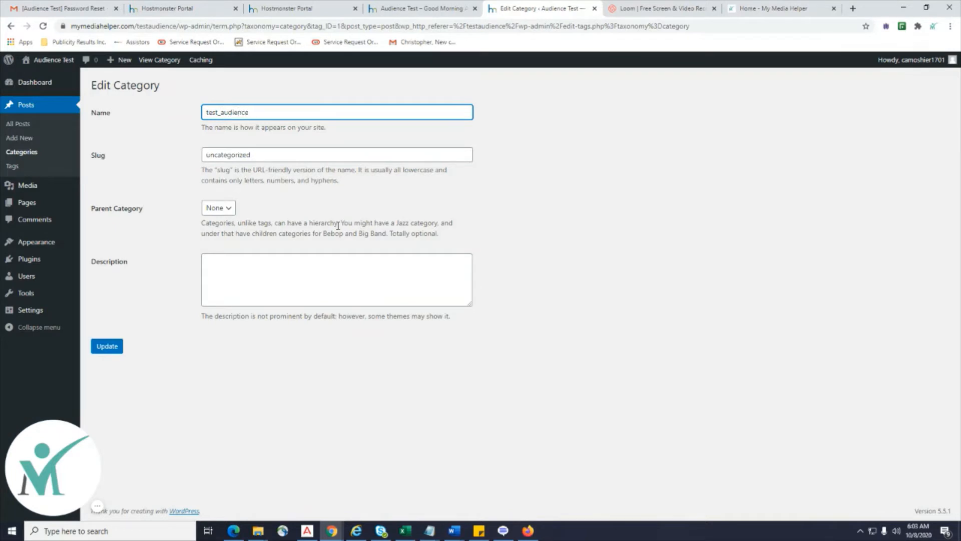
click(616, 249)
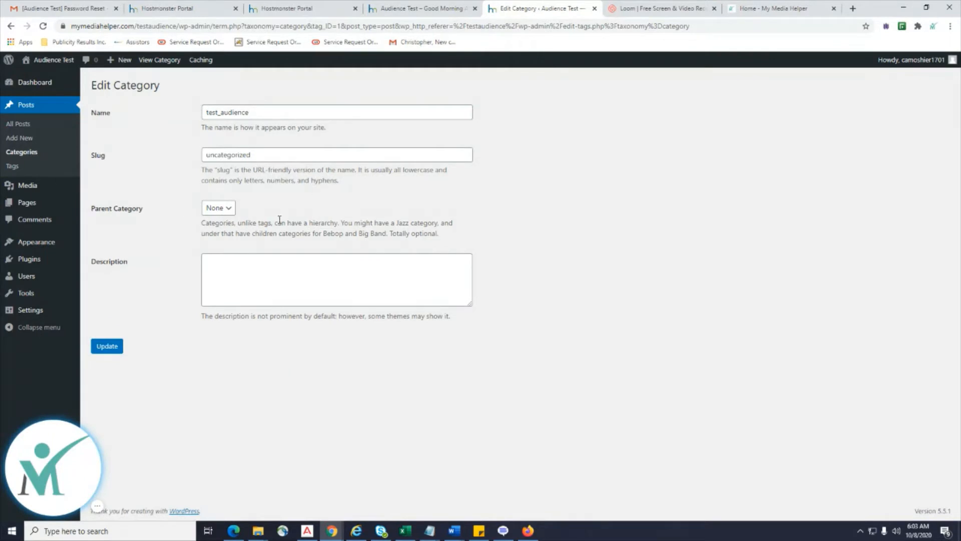
double_click(228, 154)
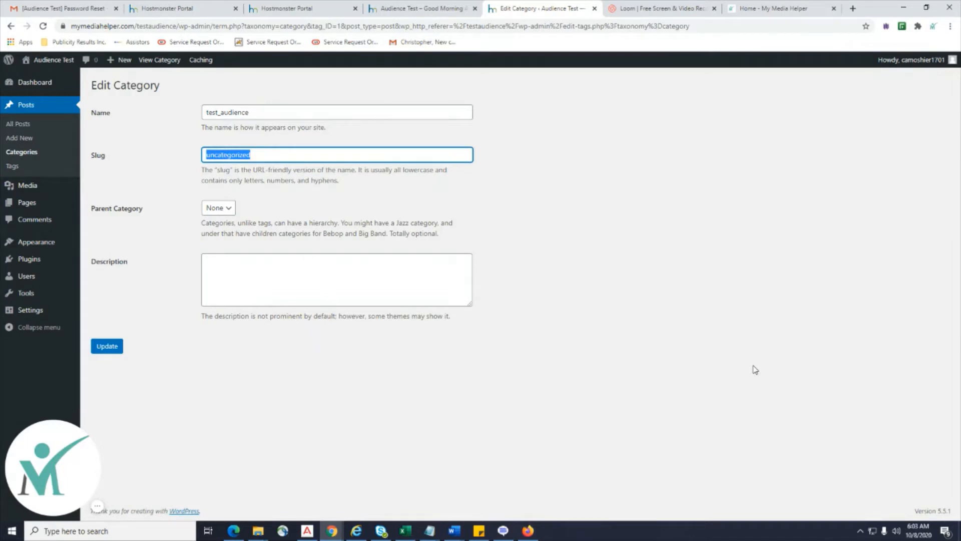
text(st)
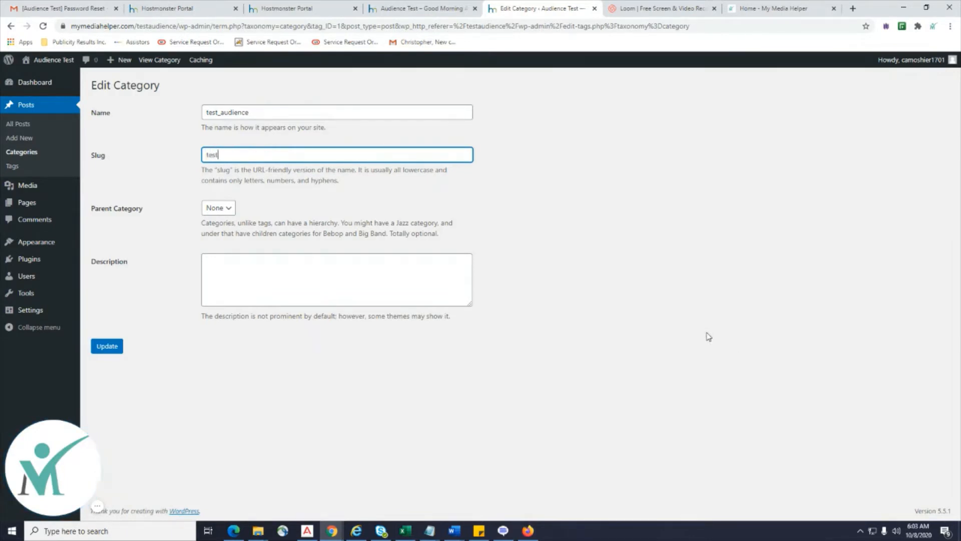
text(-audience)
click(654, 326)
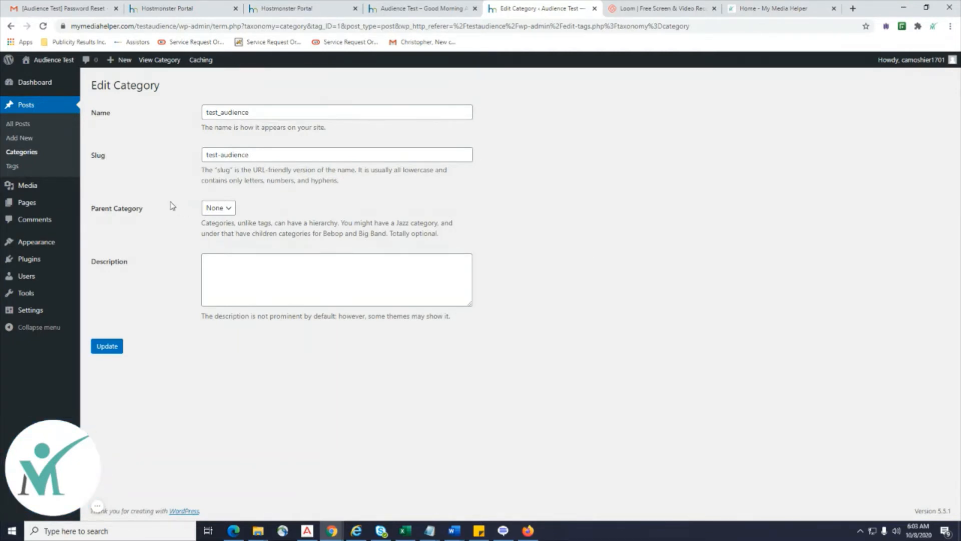
click(221, 156)
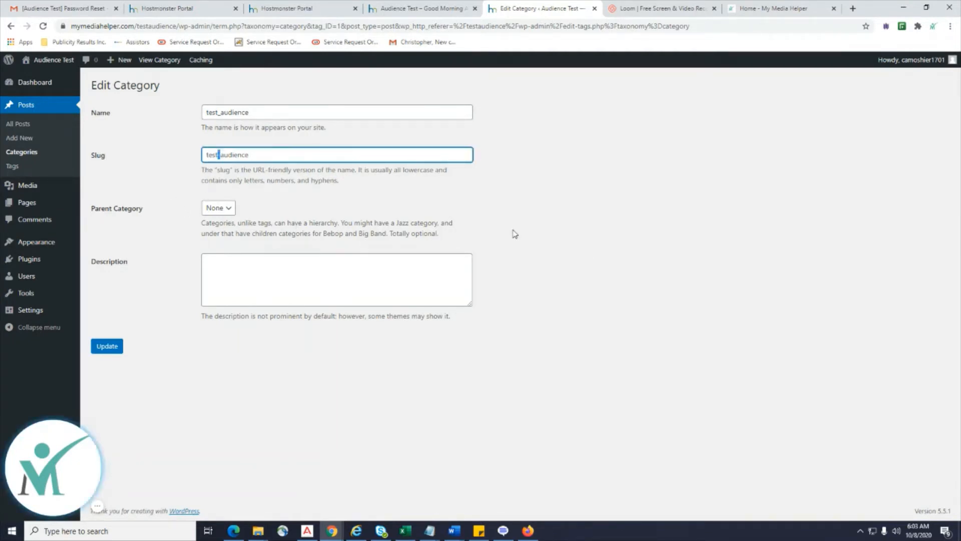
text(-)
Keep parent None, add the description 'This Category is for Test Audience', and update the category.
click(229, 212)
click(334, 201)
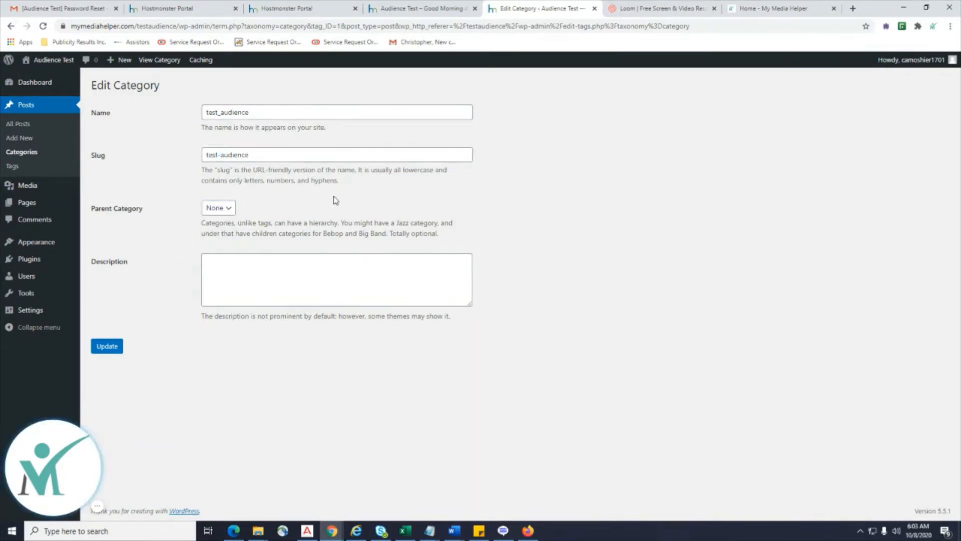
click(266, 296)
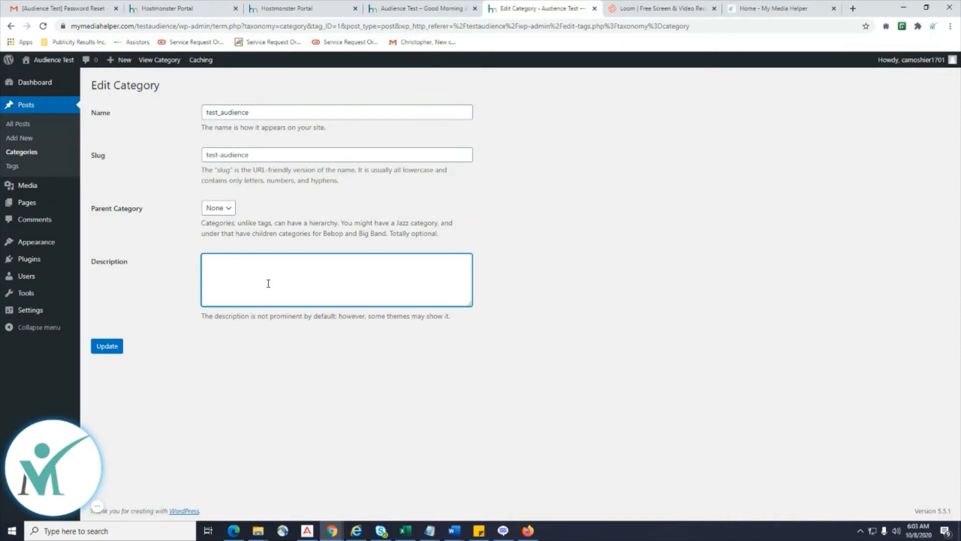
text(This)
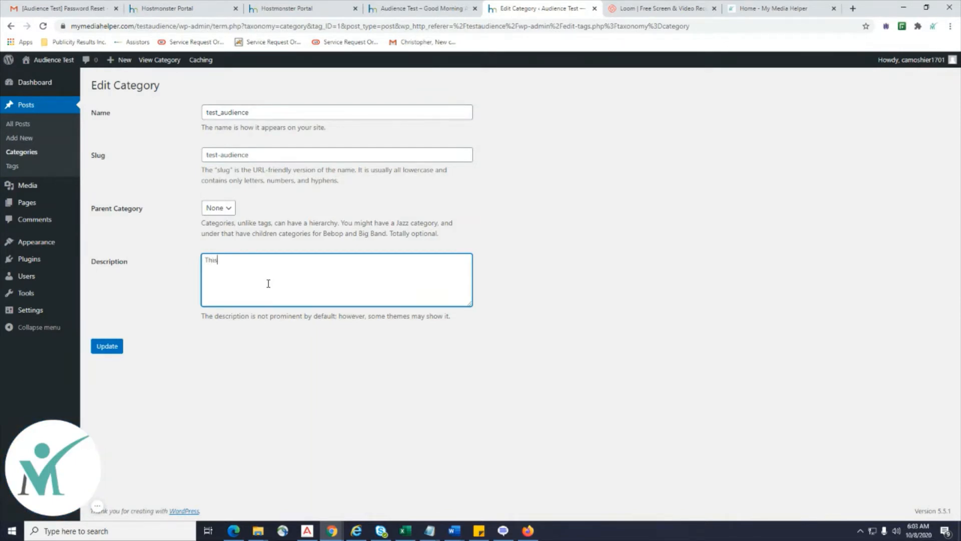
text( Category is for Test Audience)
click(98, 350)
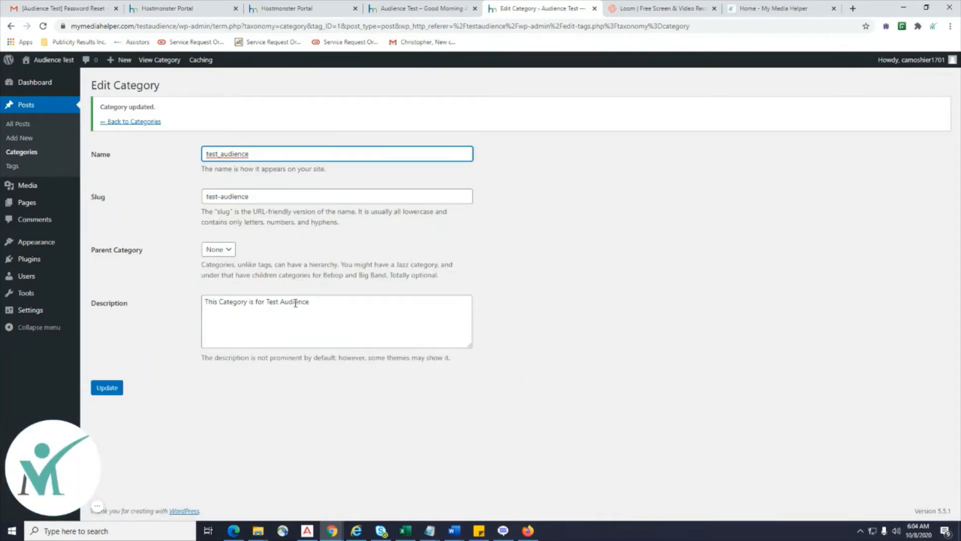
click(112, 388)
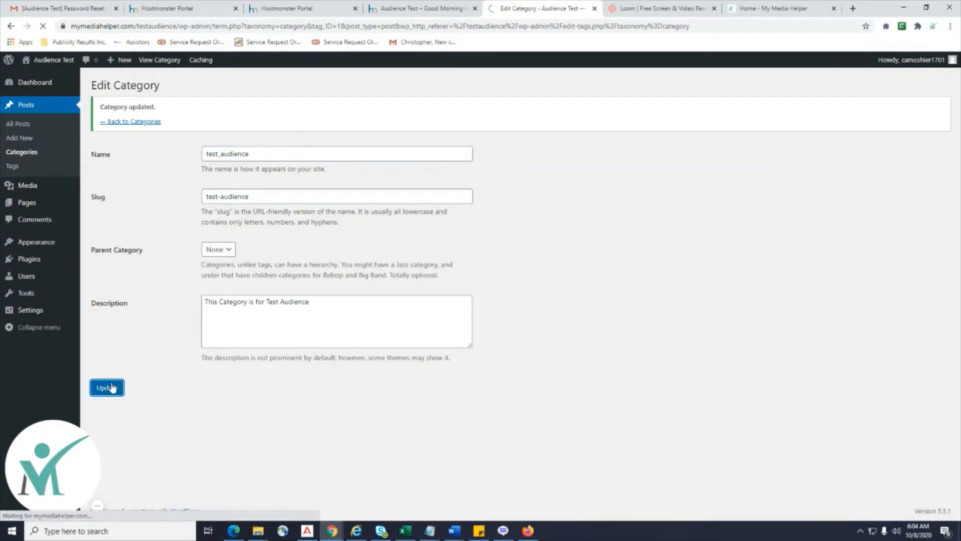
click(138, 122)
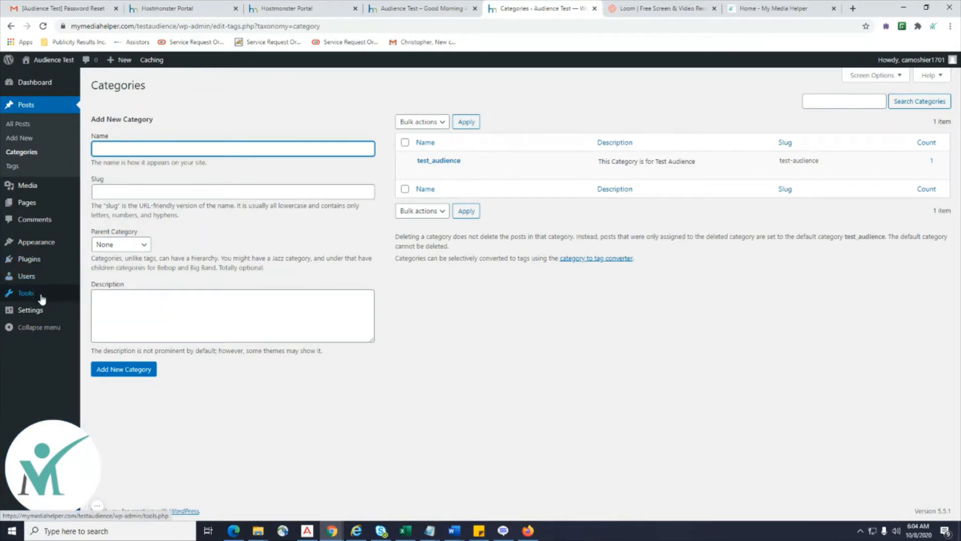
Save Writing Settings with test_audience as default post category and Standard as default post format.
click(97, 325)
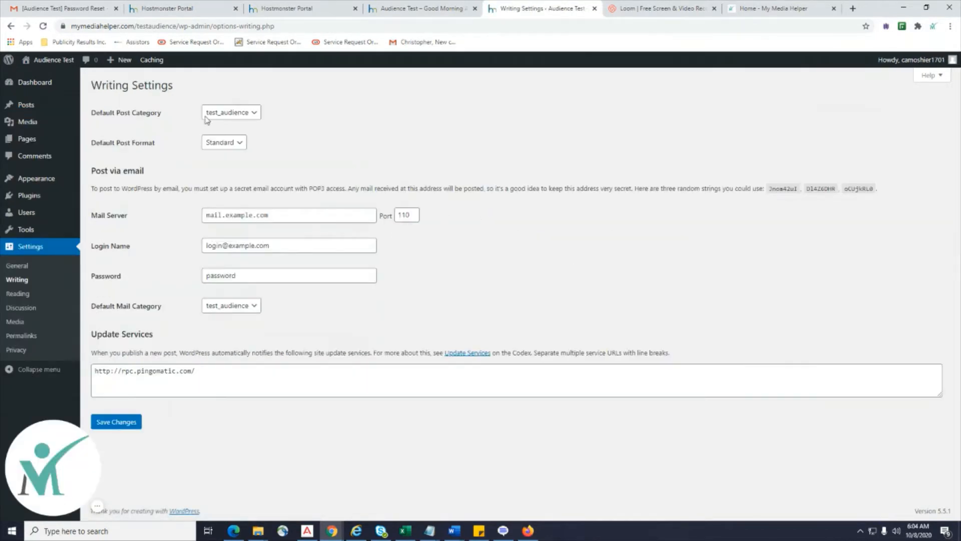
click(255, 119)
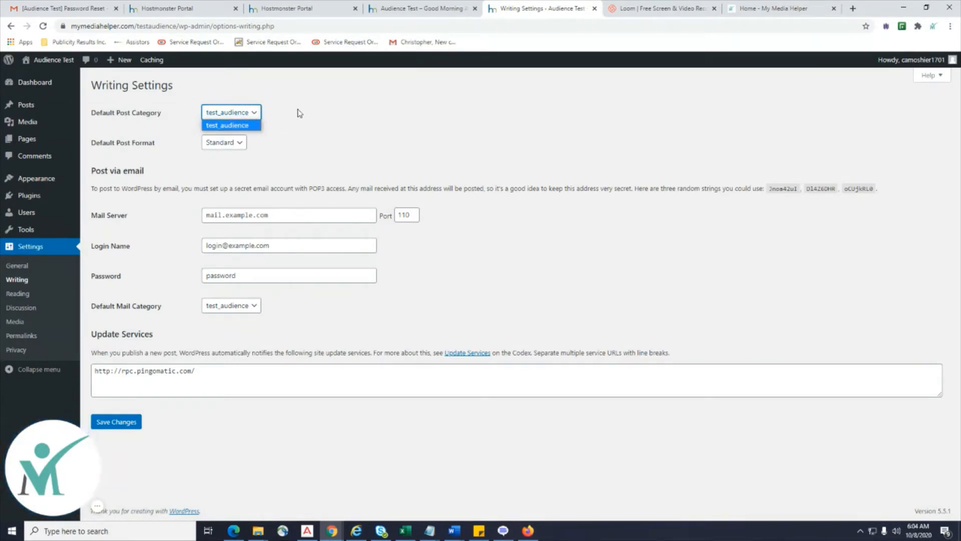
click(216, 128)
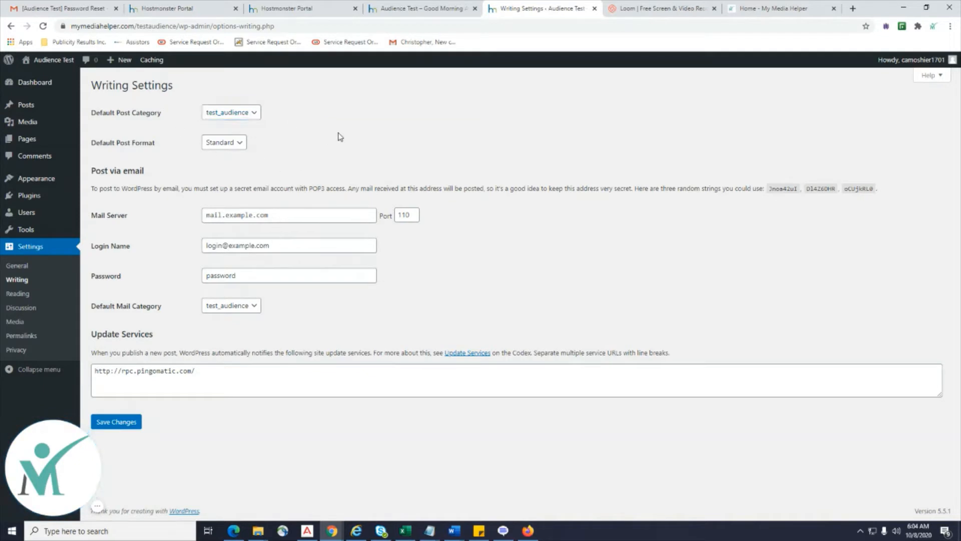
click(244, 146)
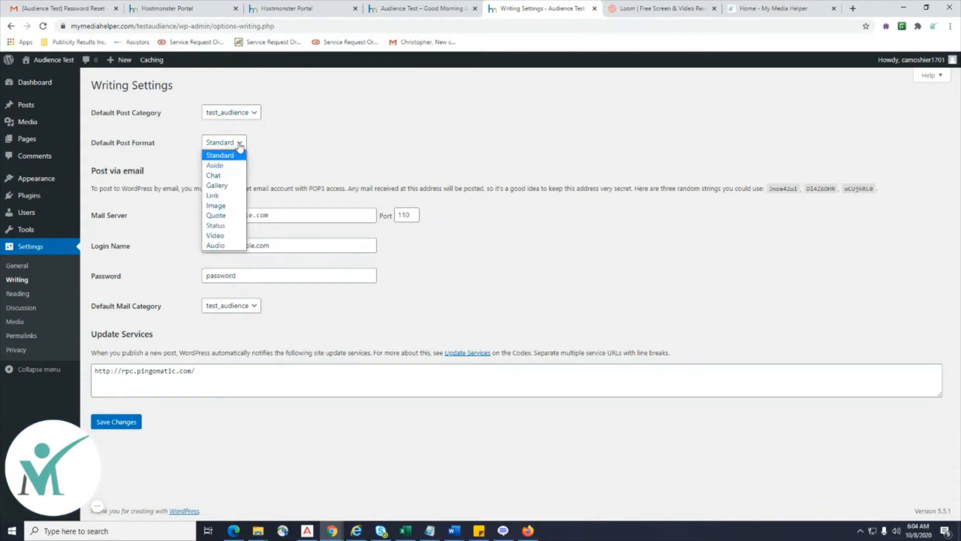
click(336, 140)
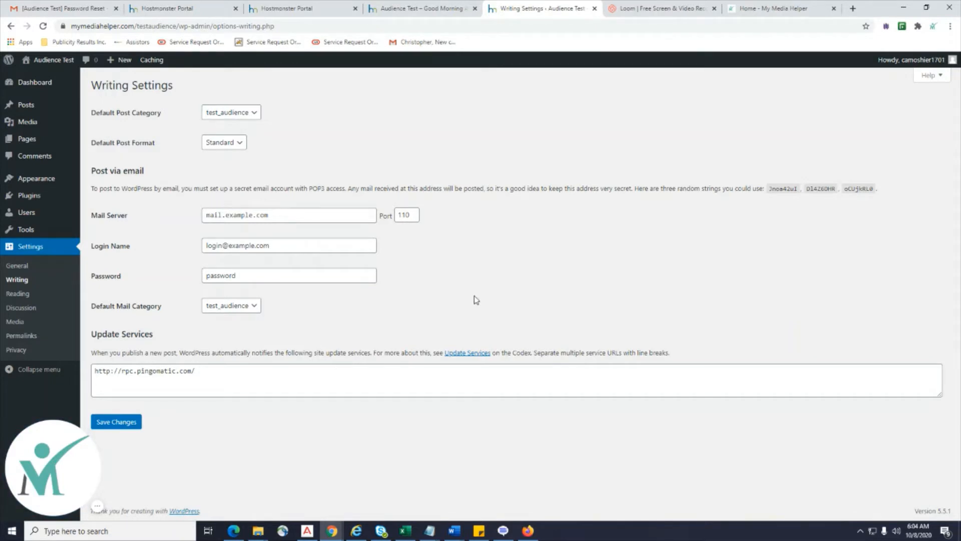
click(271, 246)
click(241, 282)
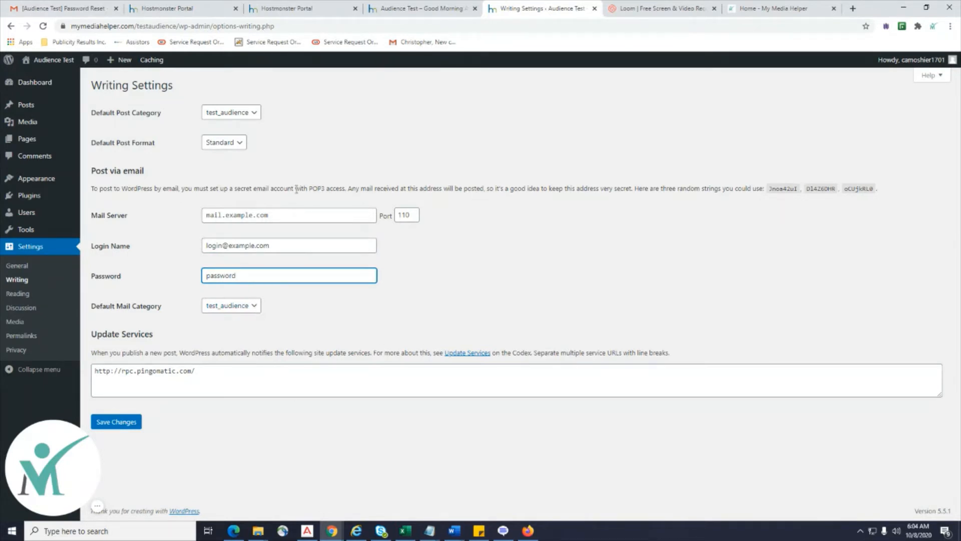
click(116, 423)
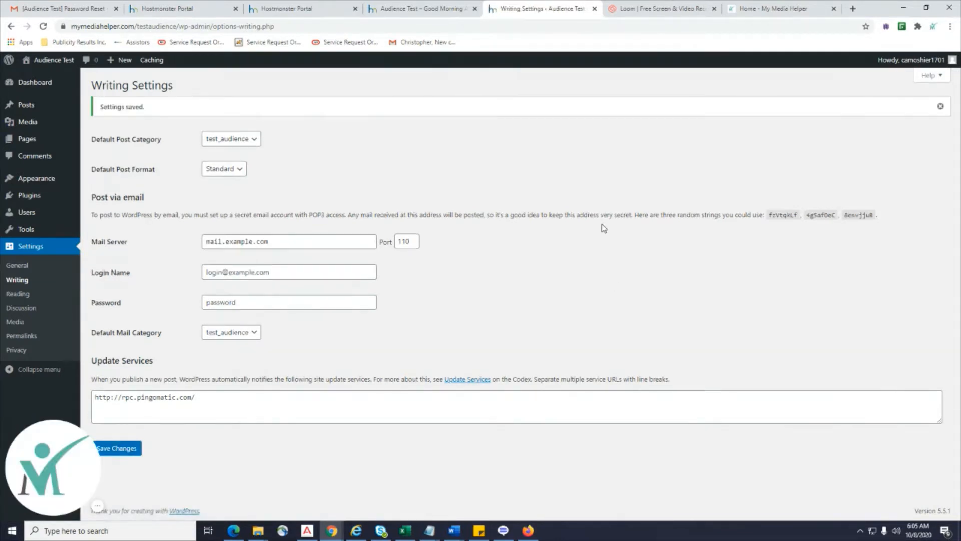
click(23, 294)
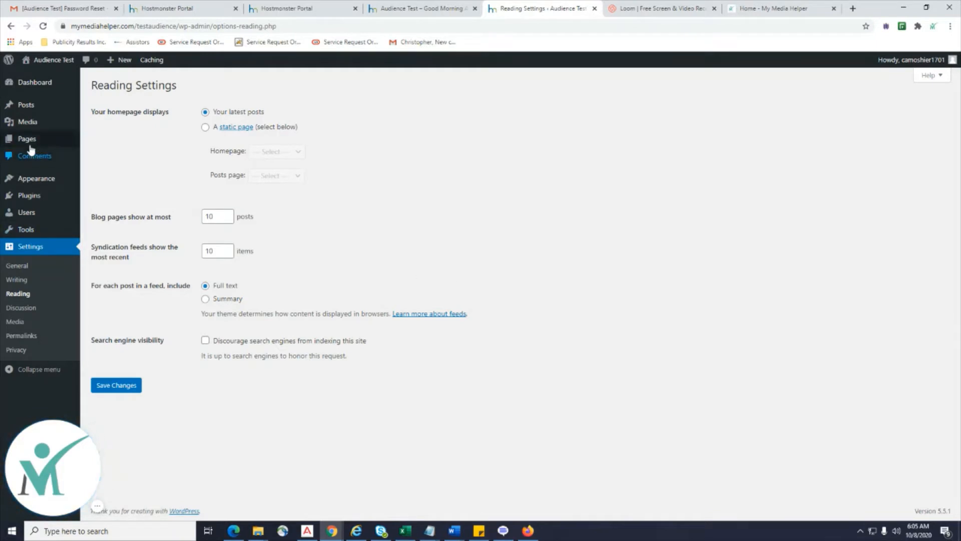
Look over the All Pages list, then go to Reading Settings.
mouse_move(30, 147)
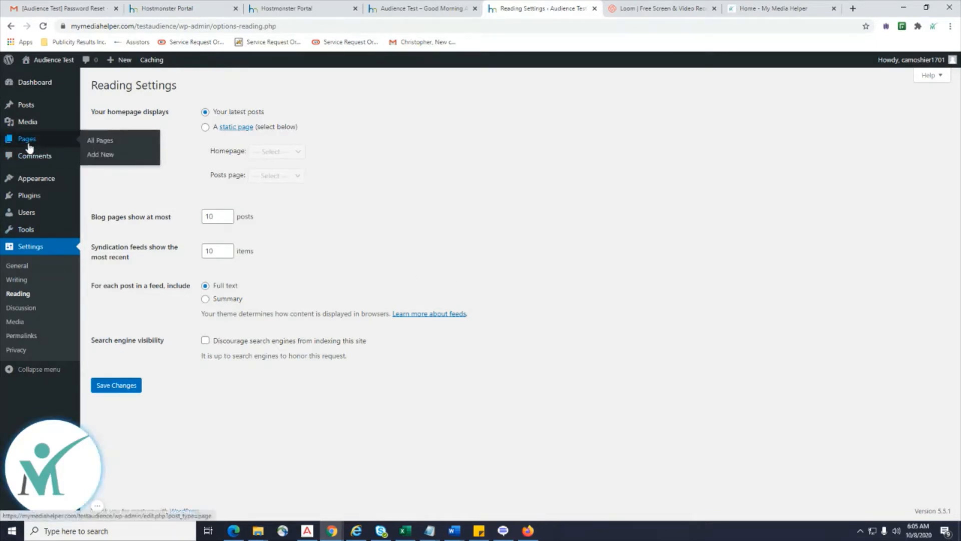
click(110, 143)
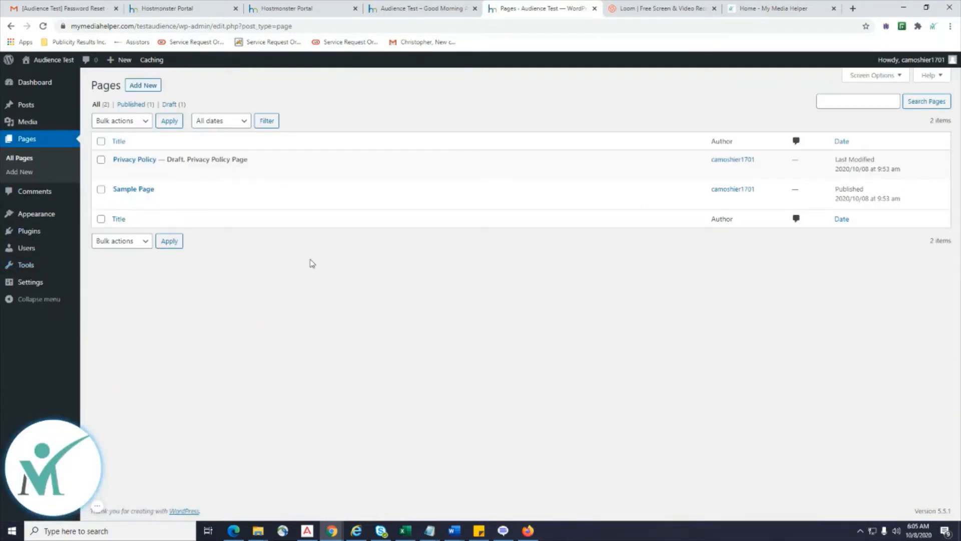
mouse_move(33, 282)
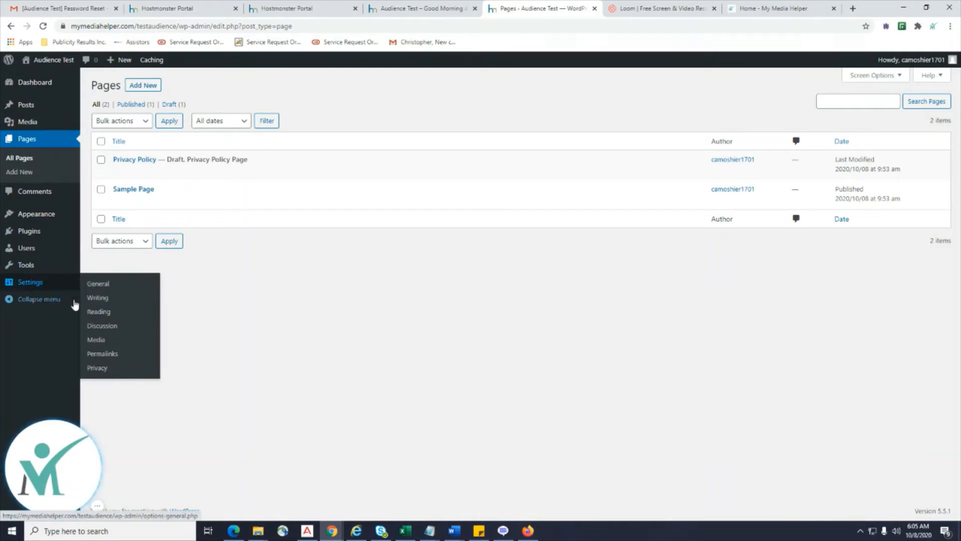
click(104, 313)
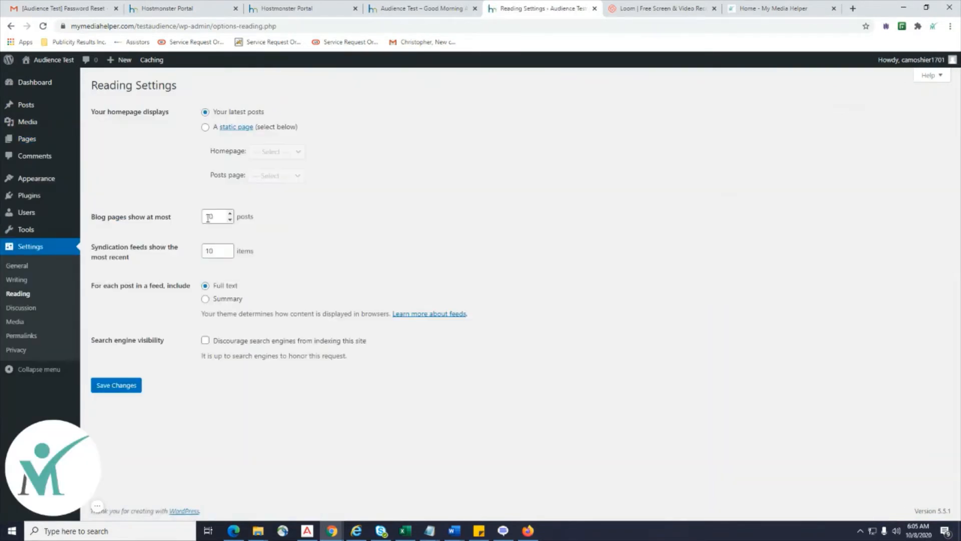
Choose a static homepage showing Sample Page, leaving the posts page unset.
click(205, 129)
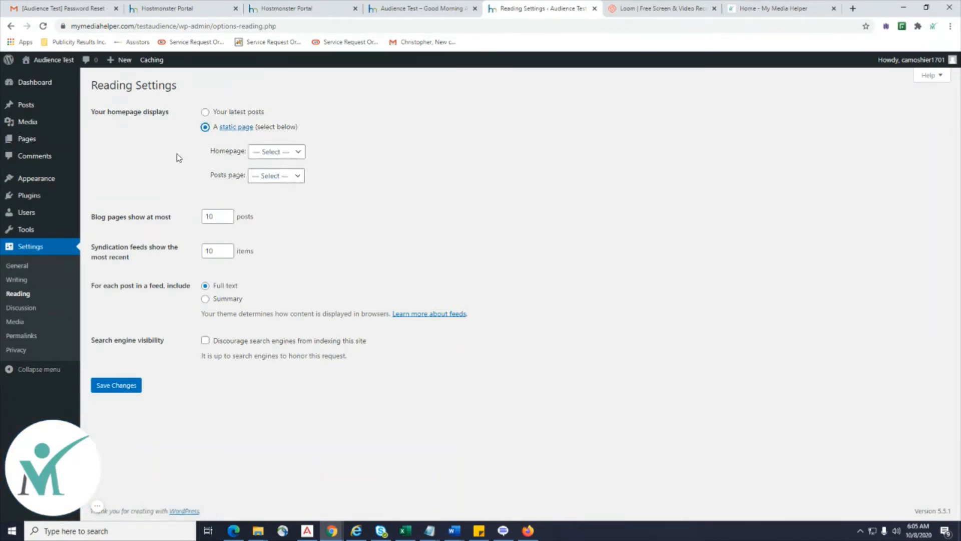
click(297, 152)
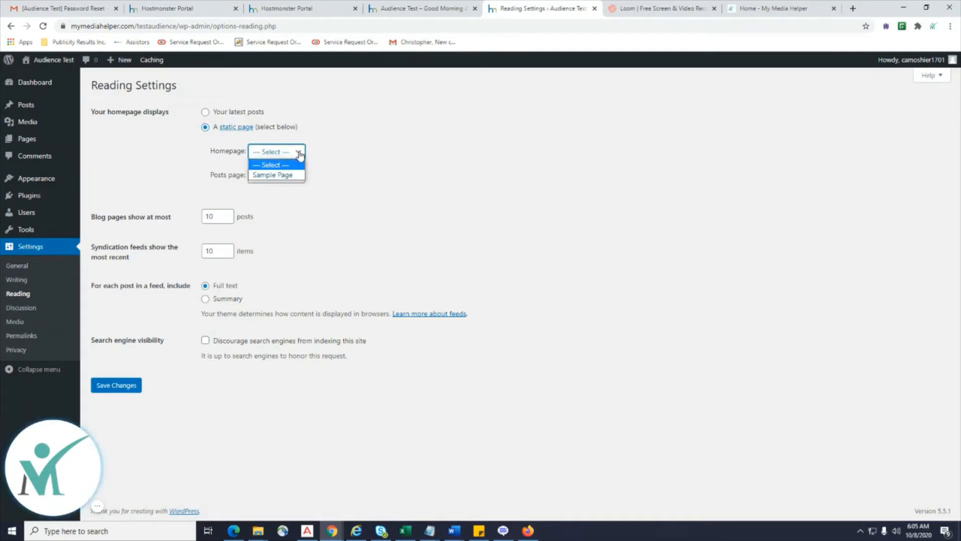
click(271, 176)
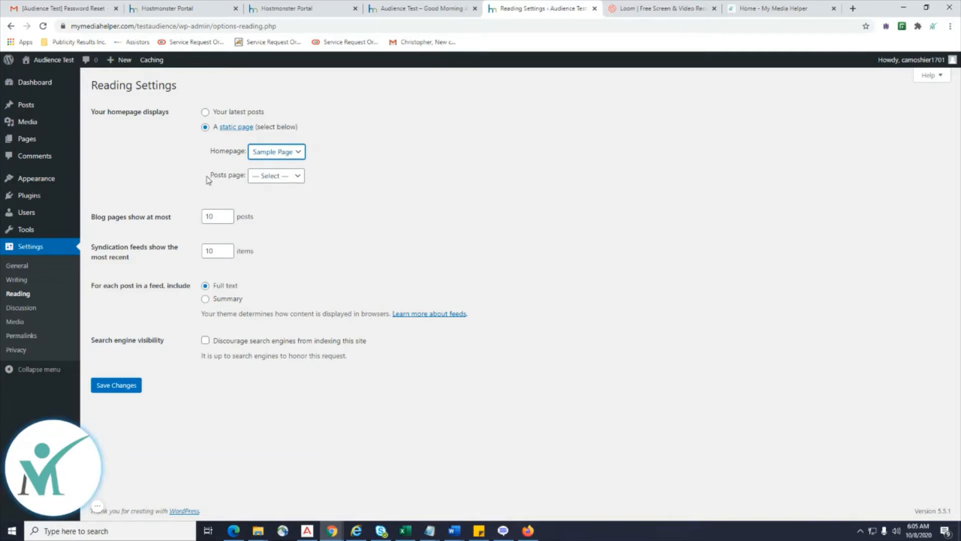
click(298, 178)
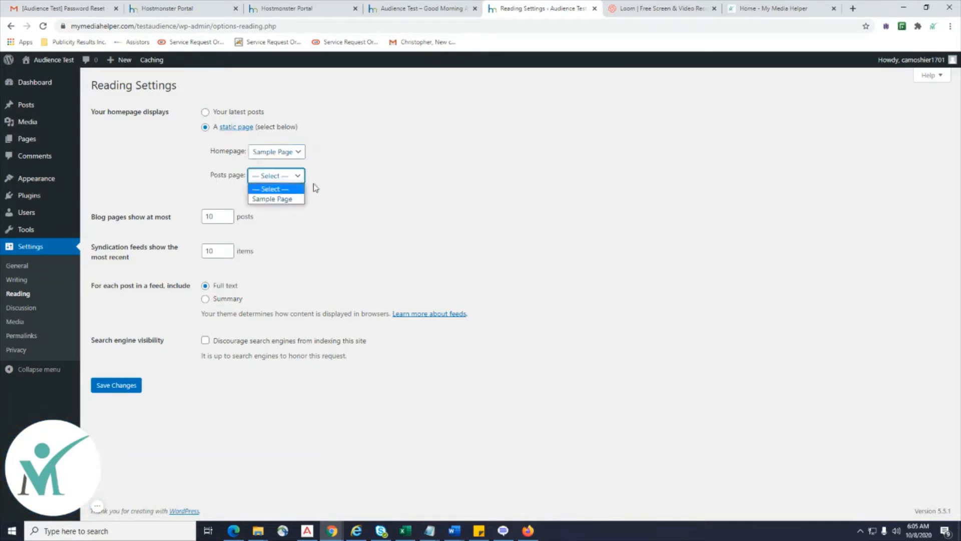
click(378, 172)
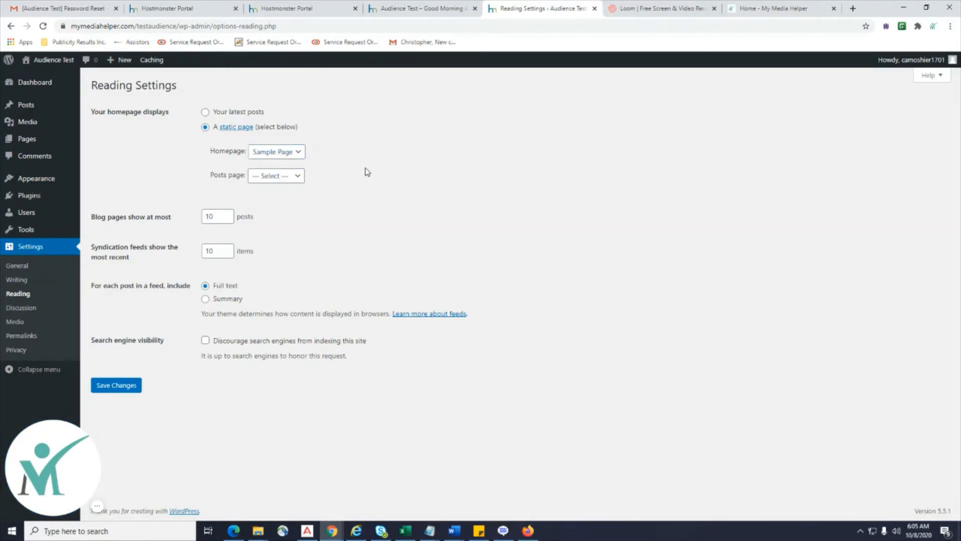
click(289, 176)
click(23, 142)
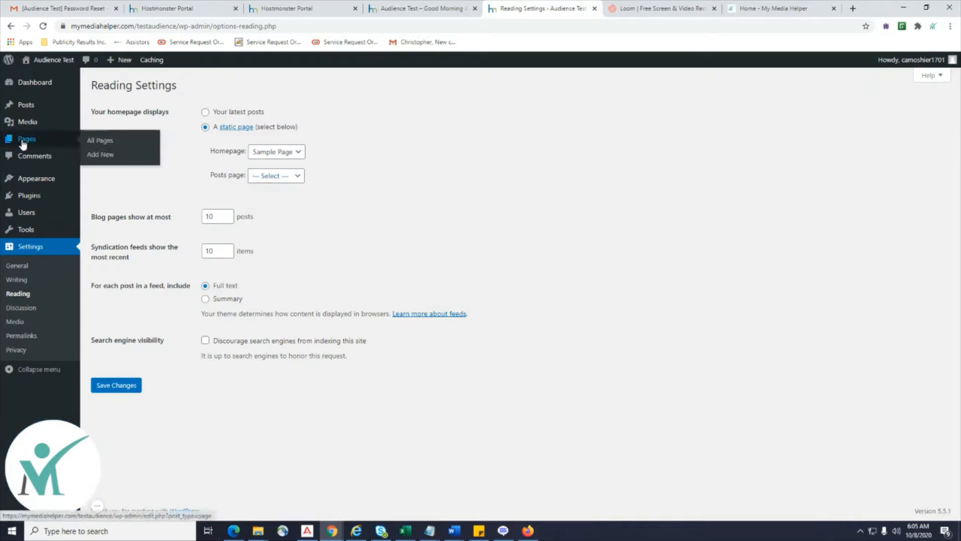
Add a new page titled 'Blog', publish it, and go back to the pages list.
click(92, 158)
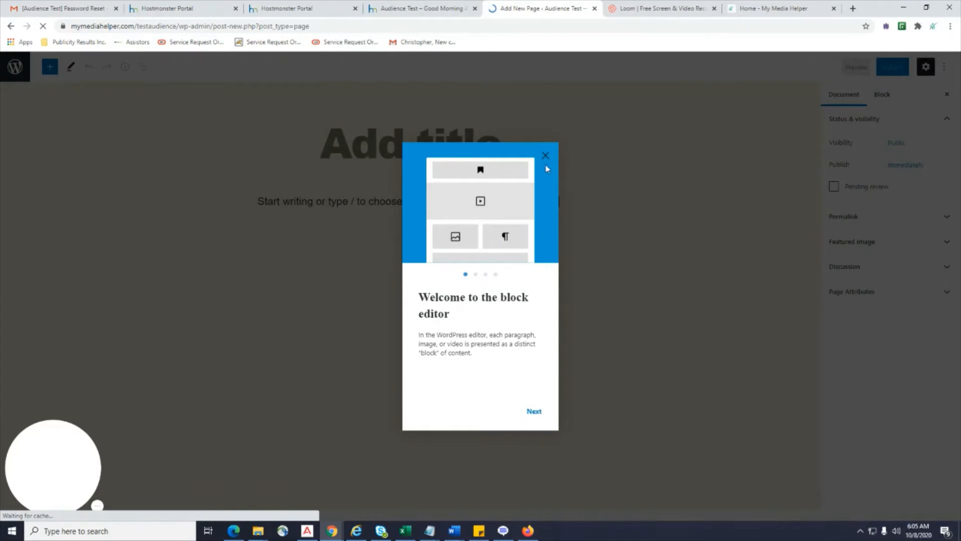
click(546, 156)
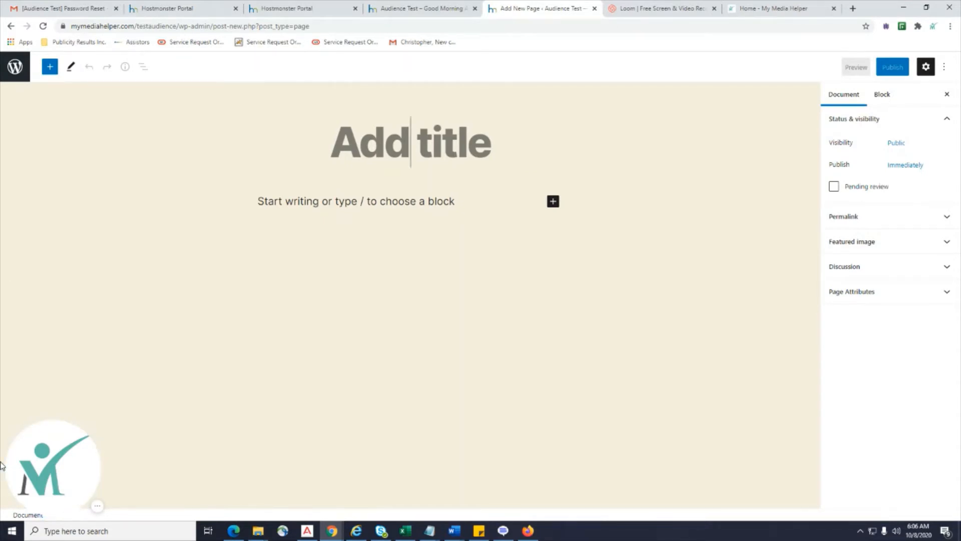
text(Blog)
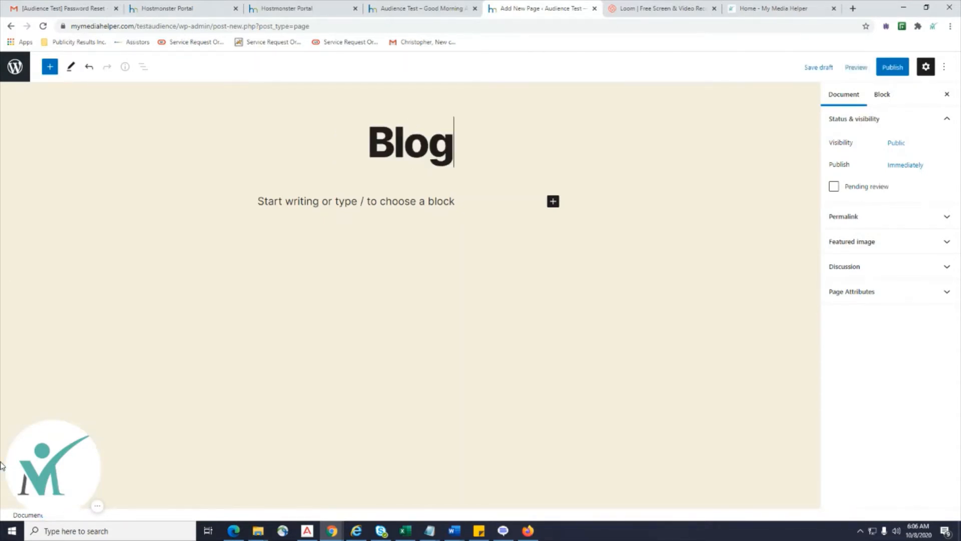
click(892, 68)
click(871, 67)
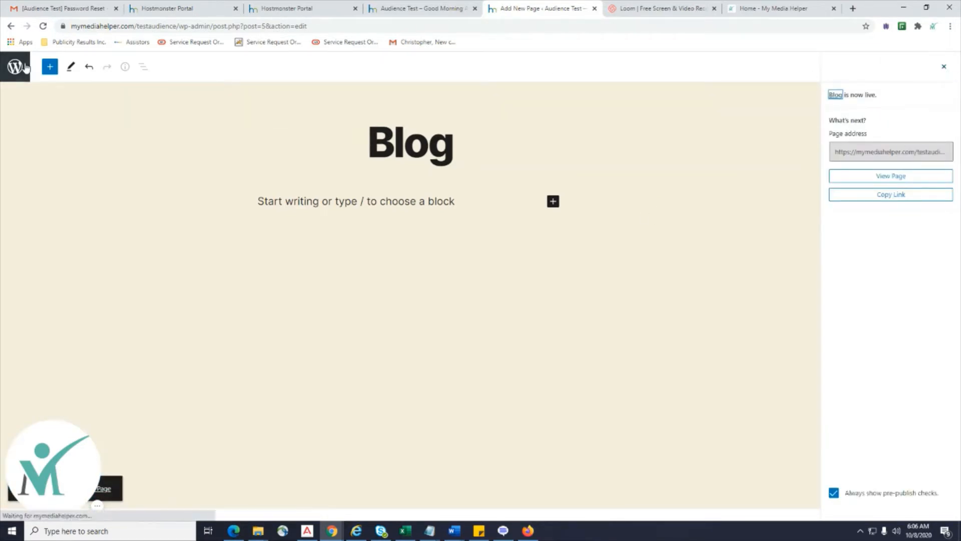
click(14, 79)
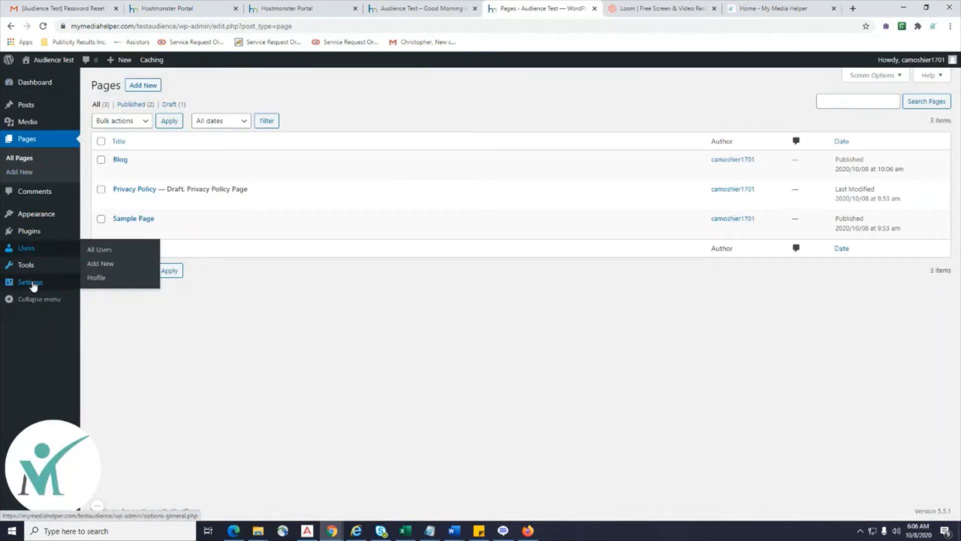
Try a static homepage of Sample Page with Blog as the posts page.
mouse_move(33, 286)
click(97, 313)
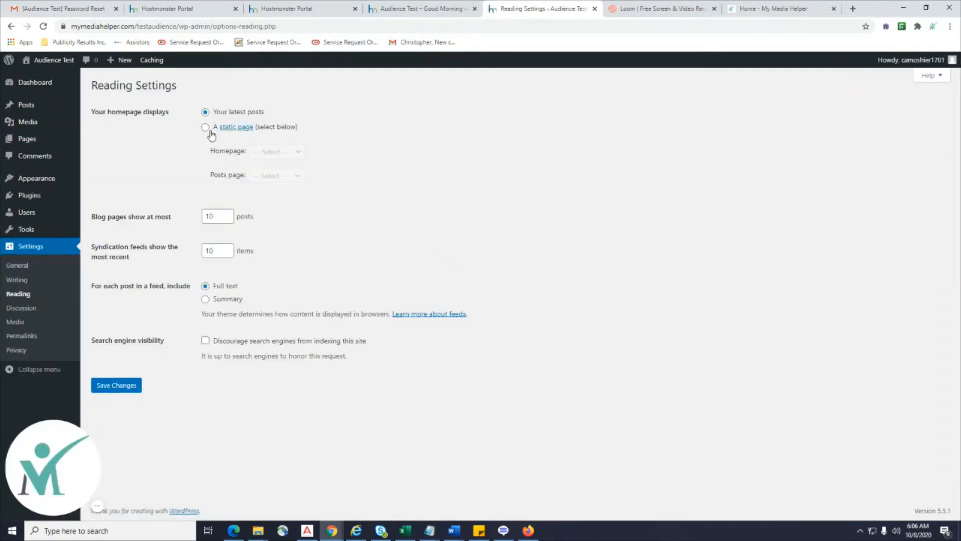
click(210, 131)
click(298, 156)
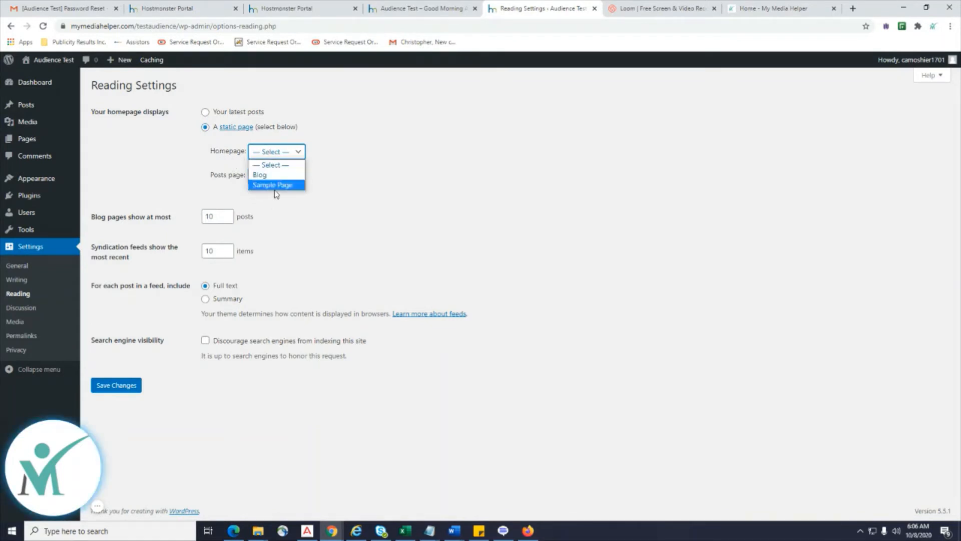
click(275, 186)
click(291, 176)
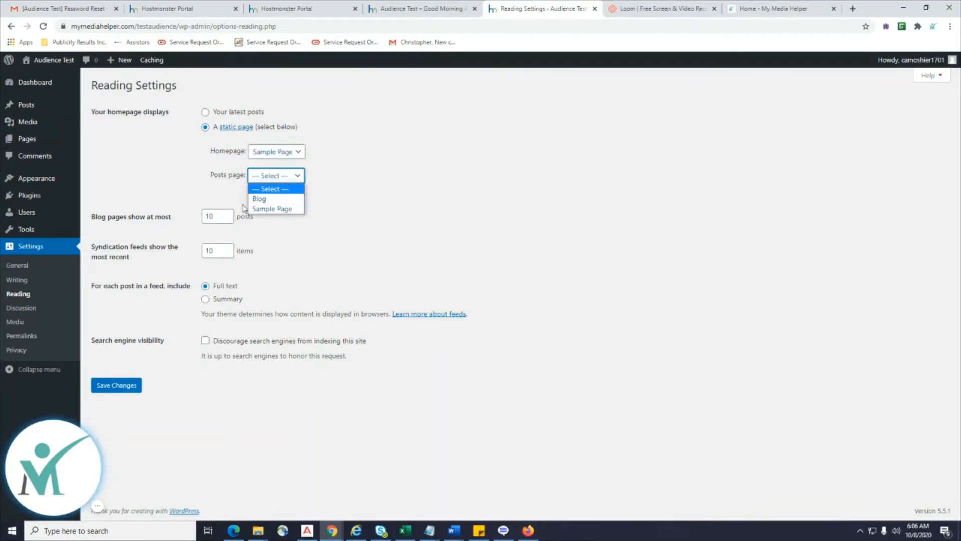
click(280, 198)
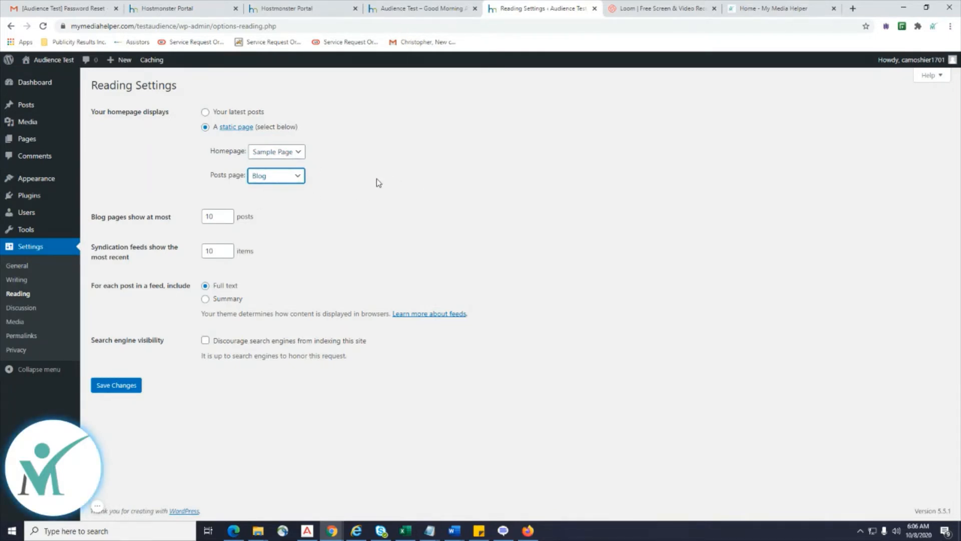
Switch the homepage back to 'Your latest posts' and save Reading Settings.
click(206, 114)
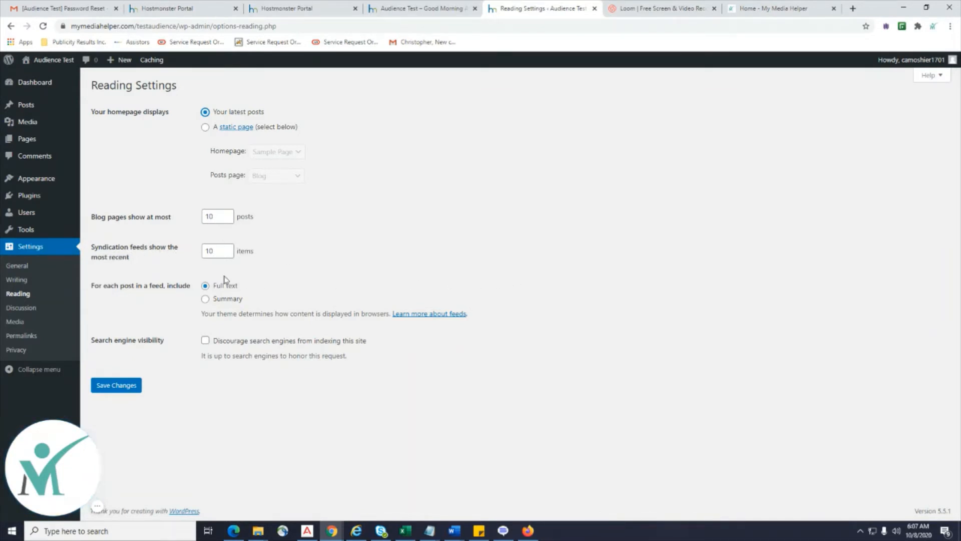
double_click(210, 251)
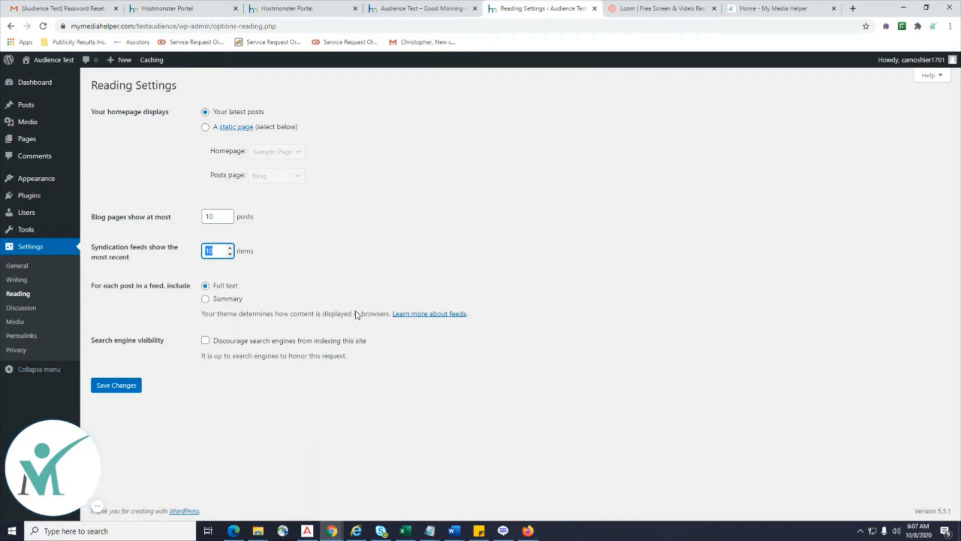
click(115, 386)
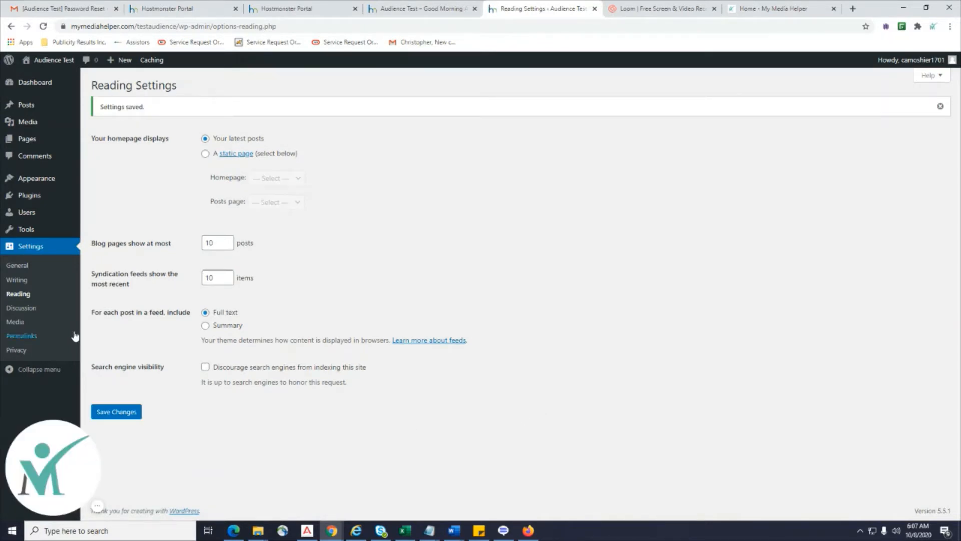
click(21, 311)
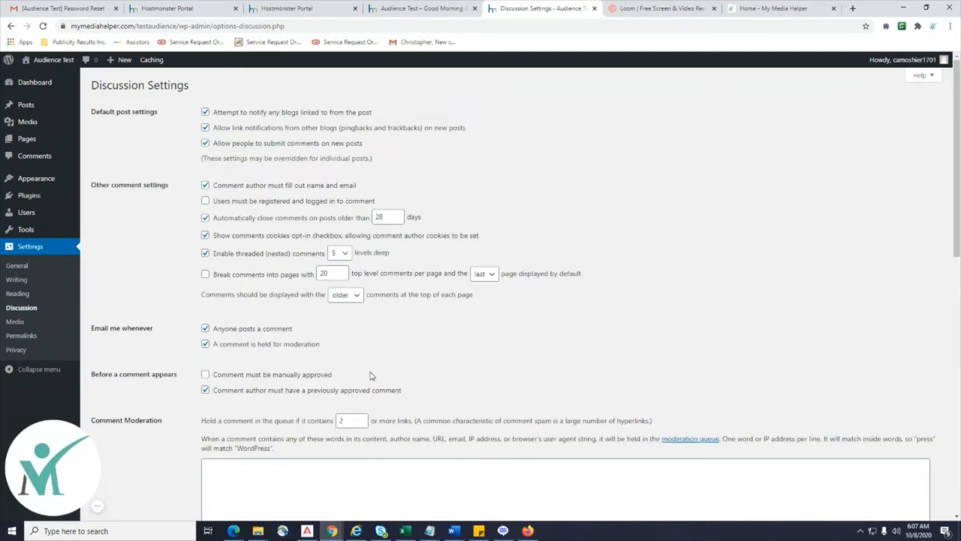
Review the Discussion avatar options and the Media image sizes (150×150, 300×300, 1024×1024).
scroll(661, 334, down, 2)
scroll(661, 334, up, 1)
scroll(661, 334, down, 10)
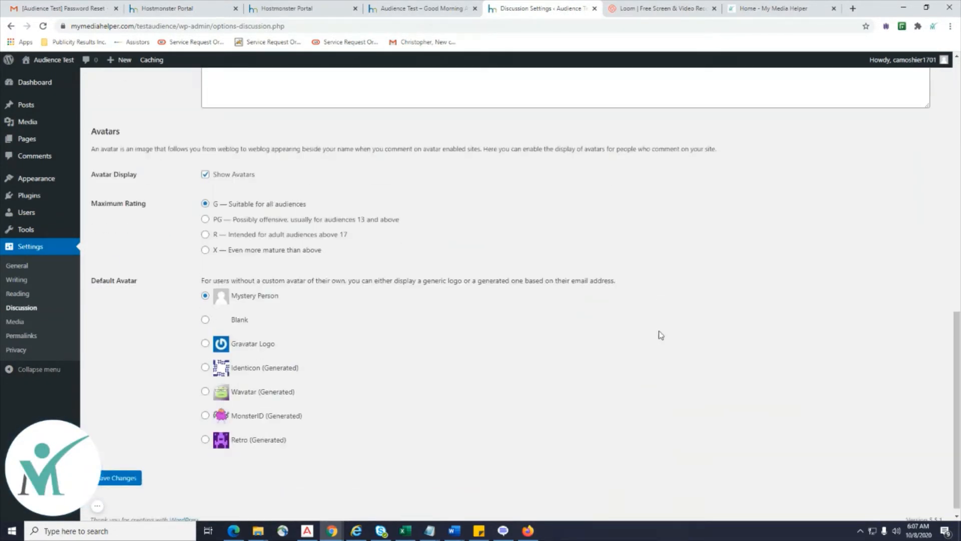
scroll(660, 333, up, 8)
click(12, 322)
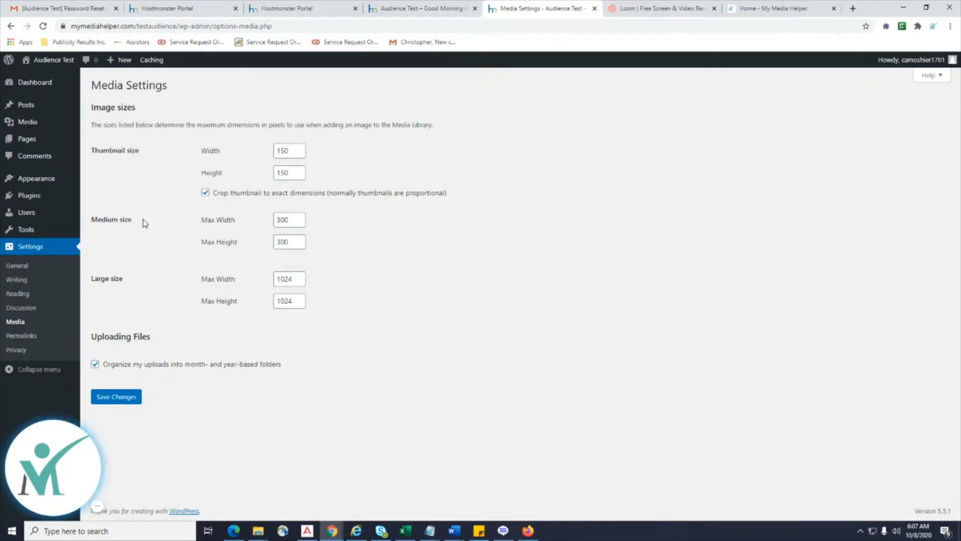
drag(144, 223, 90, 220)
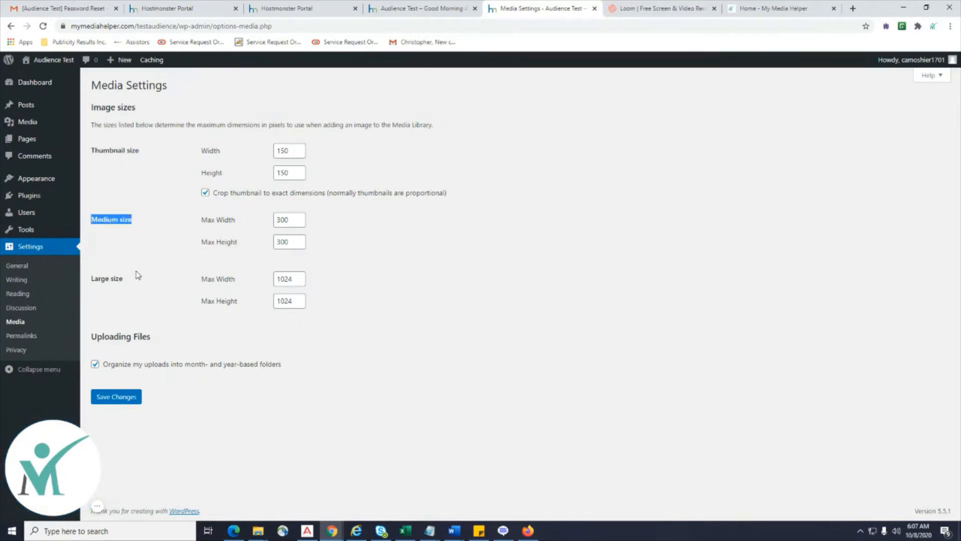
drag(138, 276, 95, 279)
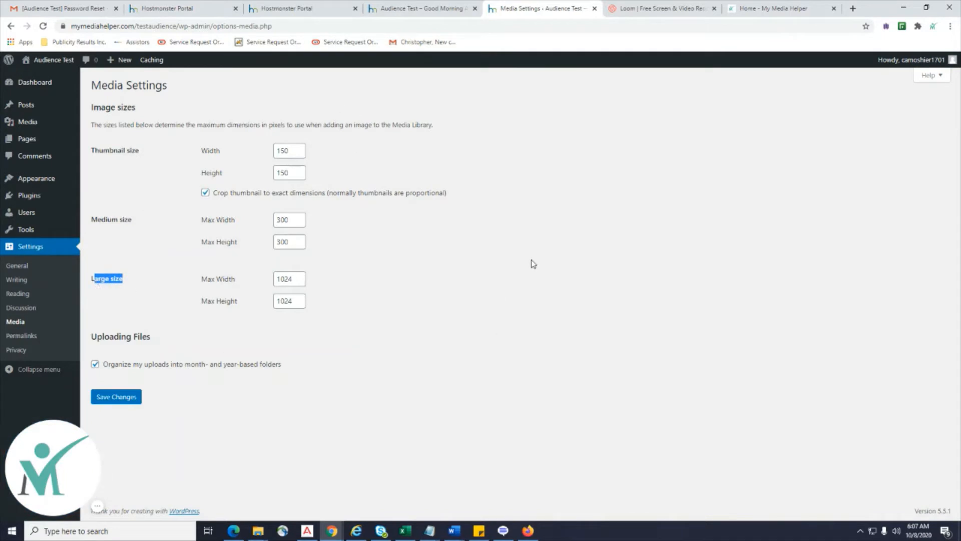
click(20, 336)
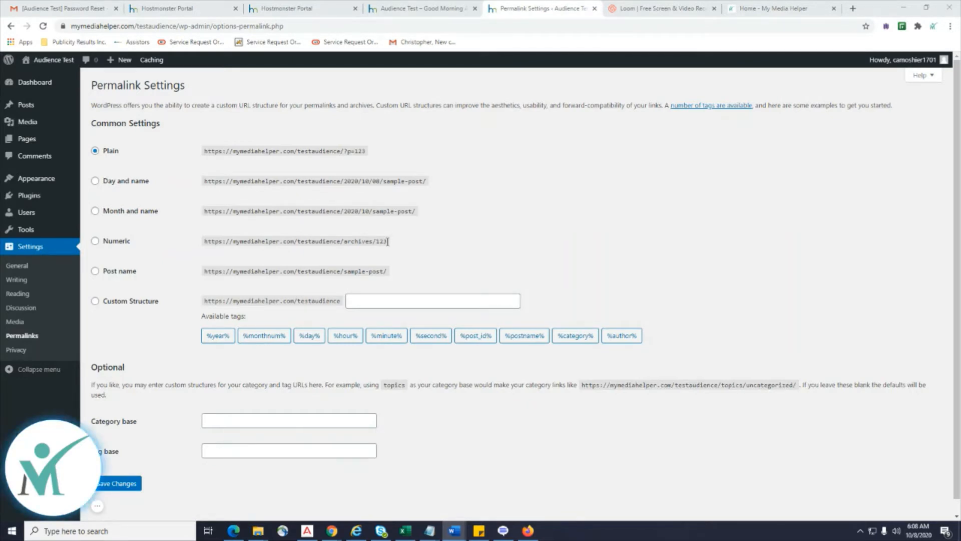
Build a custom permalink structure from the %category% and %postname% tags and save it.
click(93, 273)
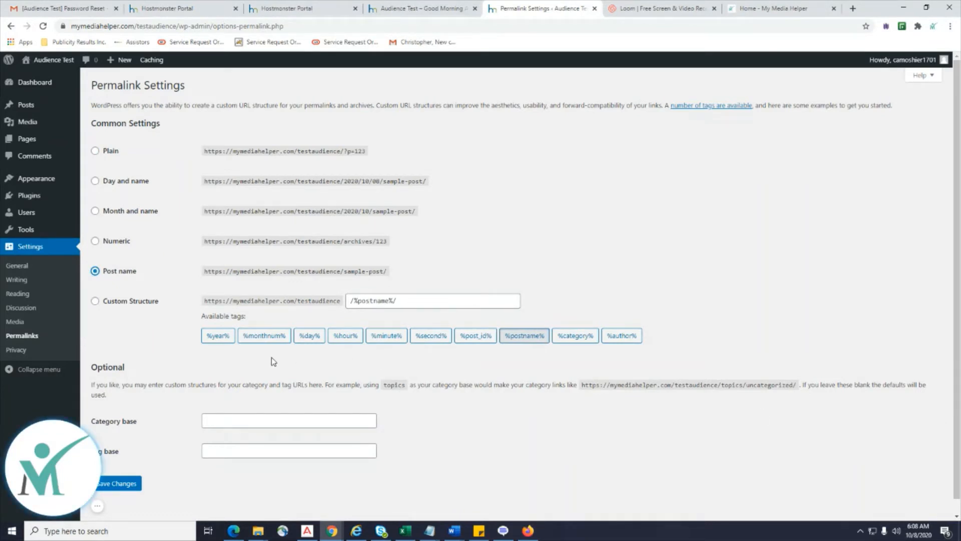
click(95, 301)
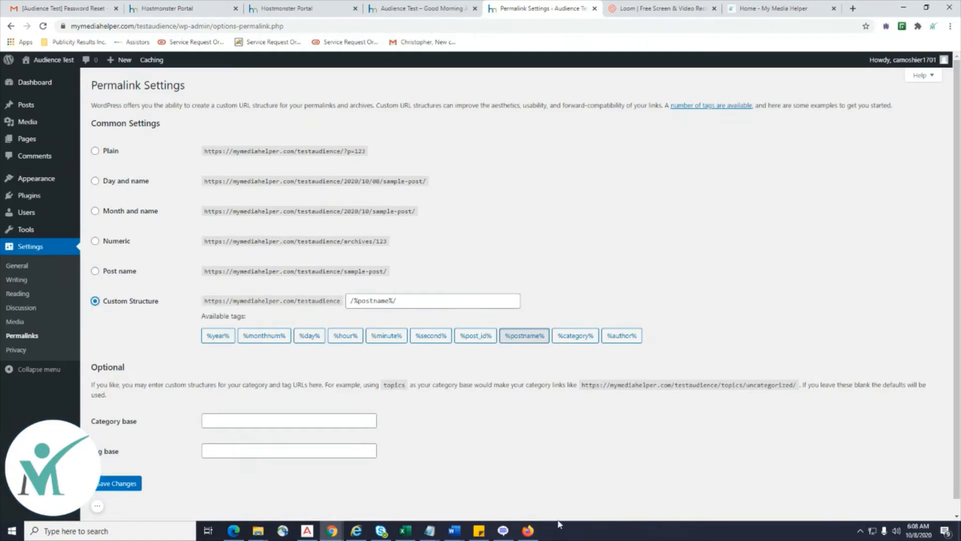
click(428, 301)
key(ctrl+a)
key(BackSpace)
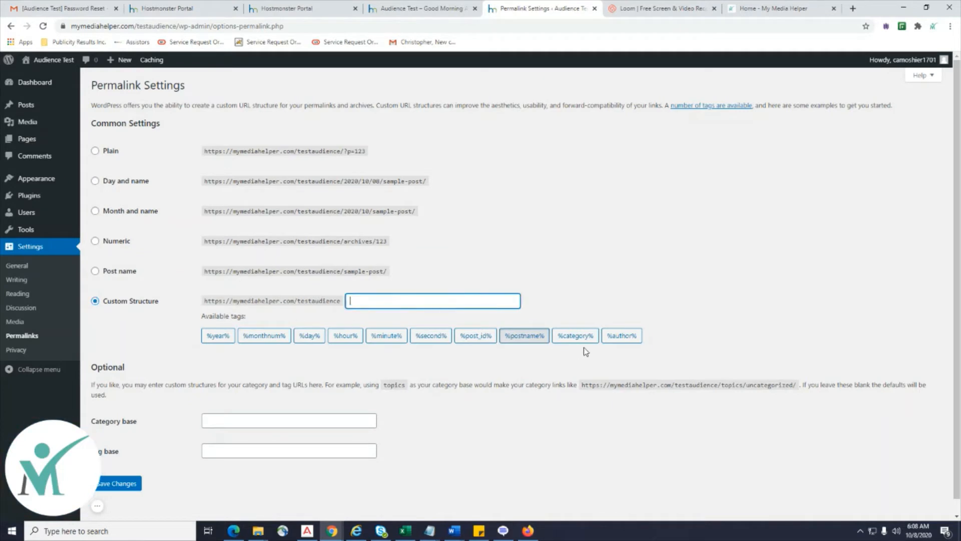
click(576, 336)
click(525, 336)
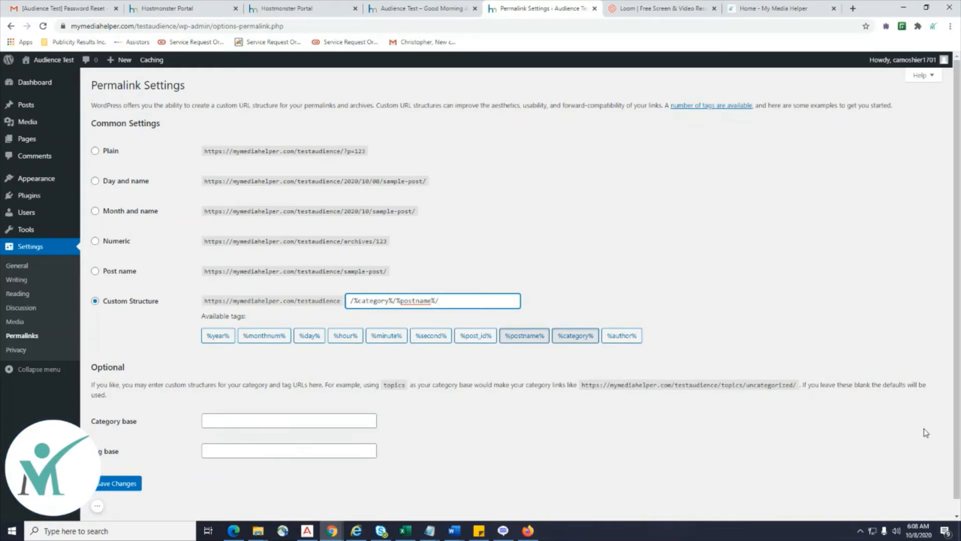
drag(452, 301, 389, 300)
scroll(488, 385, down, 1)
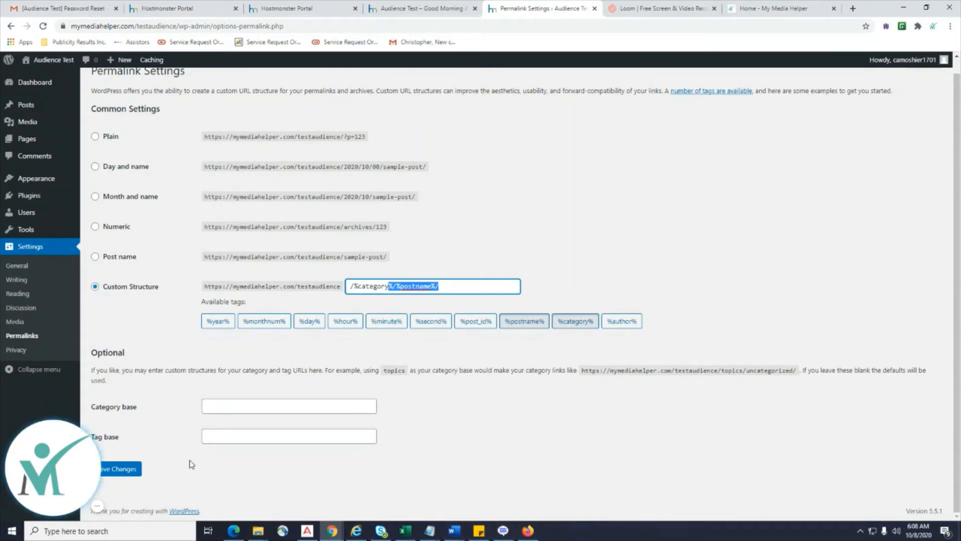
click(475, 292)
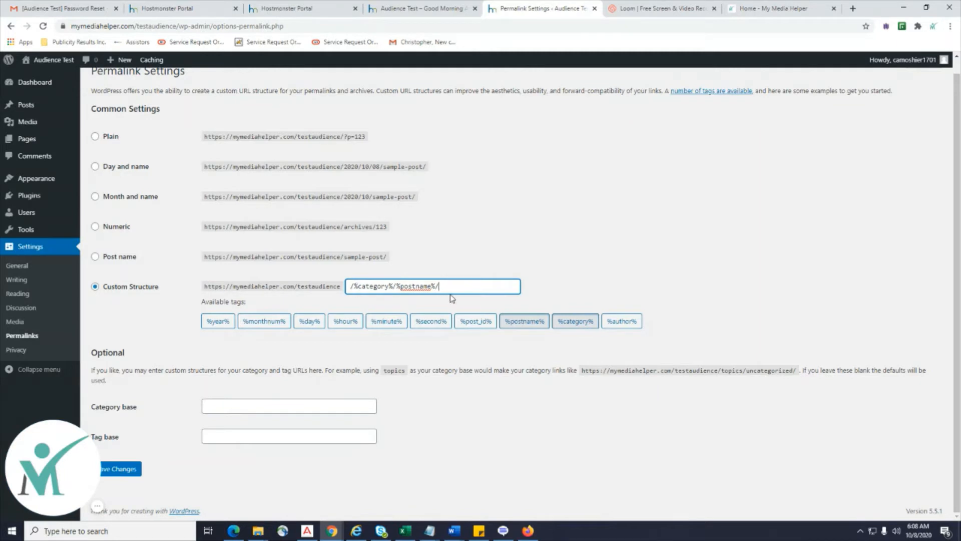
click(117, 471)
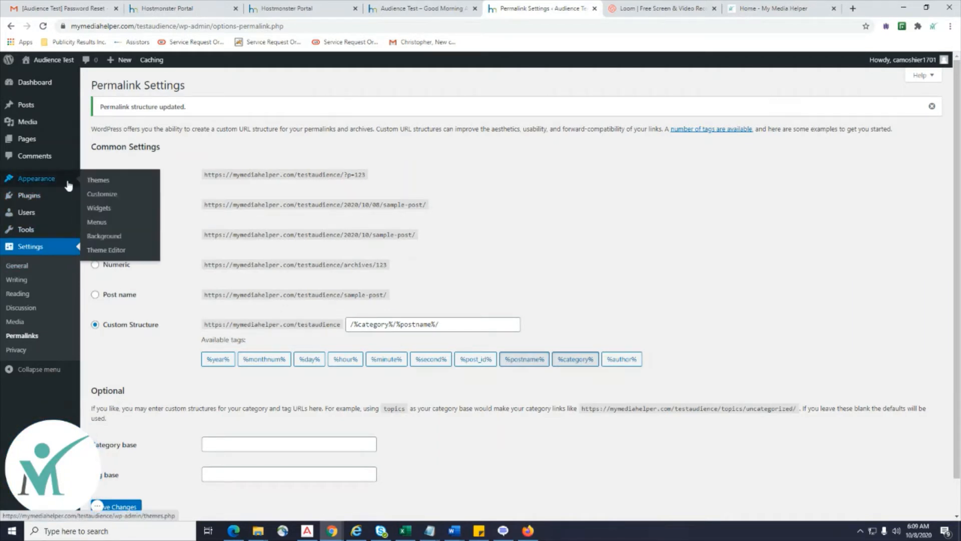
Search the plugin directory for 'WP User Avatar', then install and activate it.
mouse_move(48, 196)
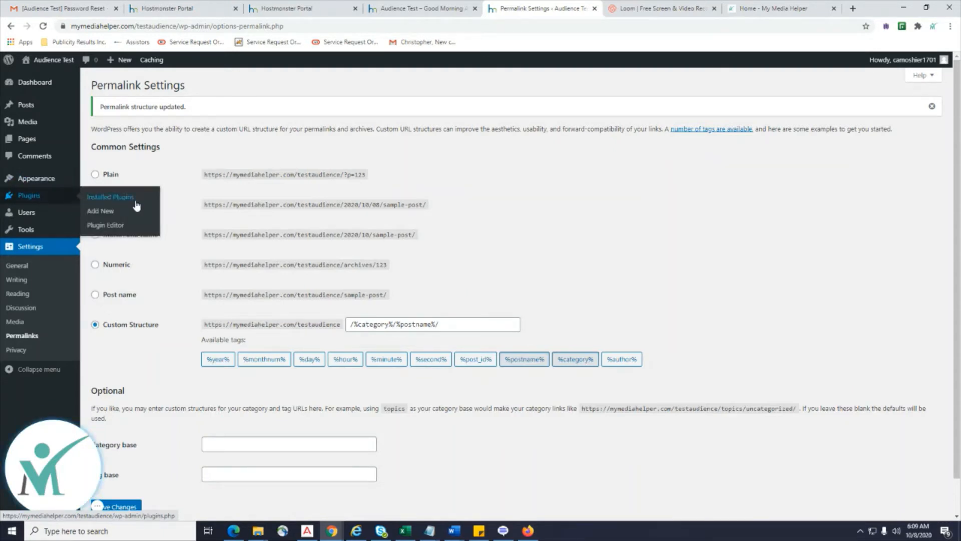
click(124, 217)
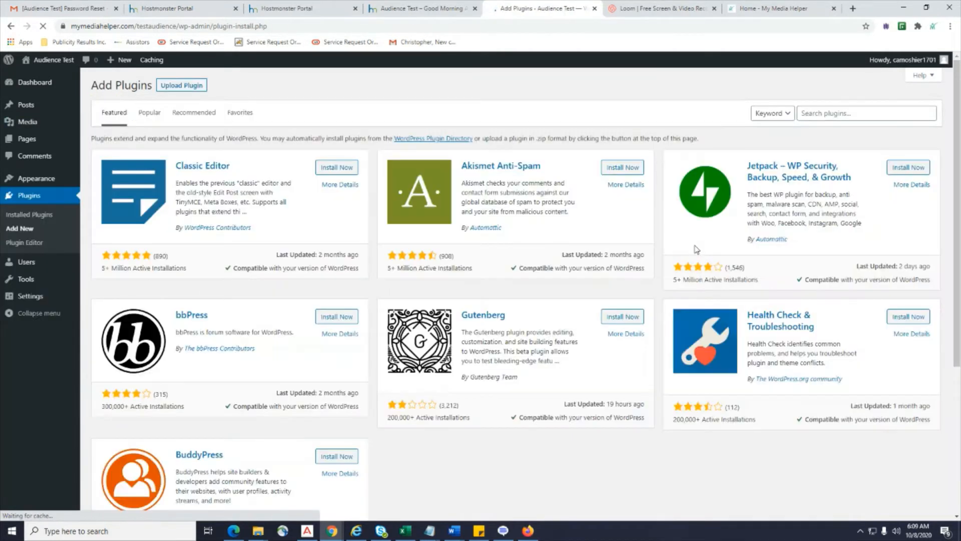
click(822, 115)
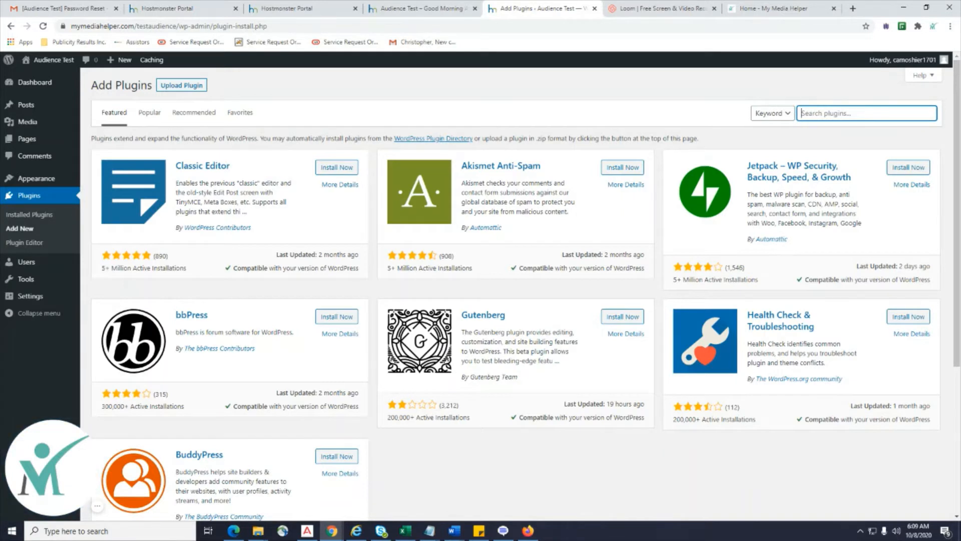
key(alt+Tab)
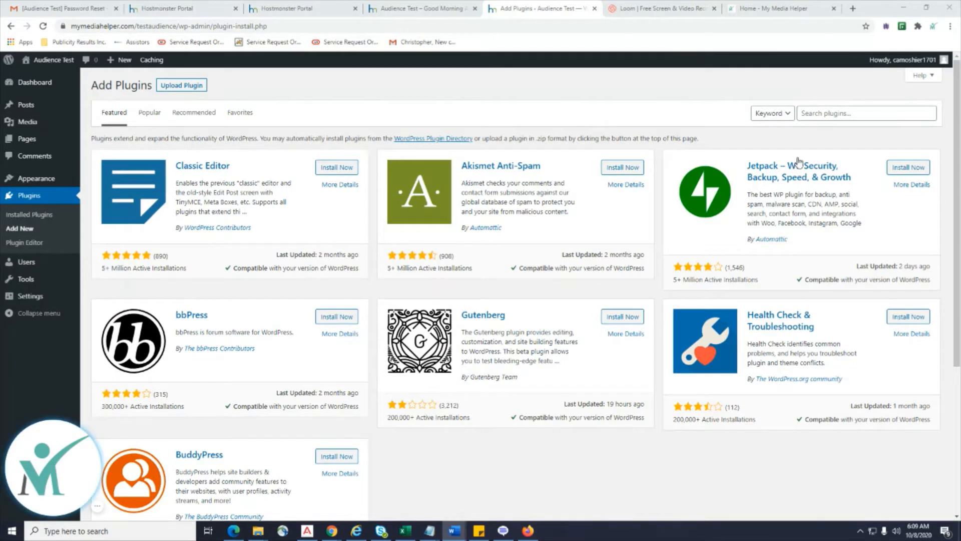
click(827, 118)
text(•	WP User Avatar)
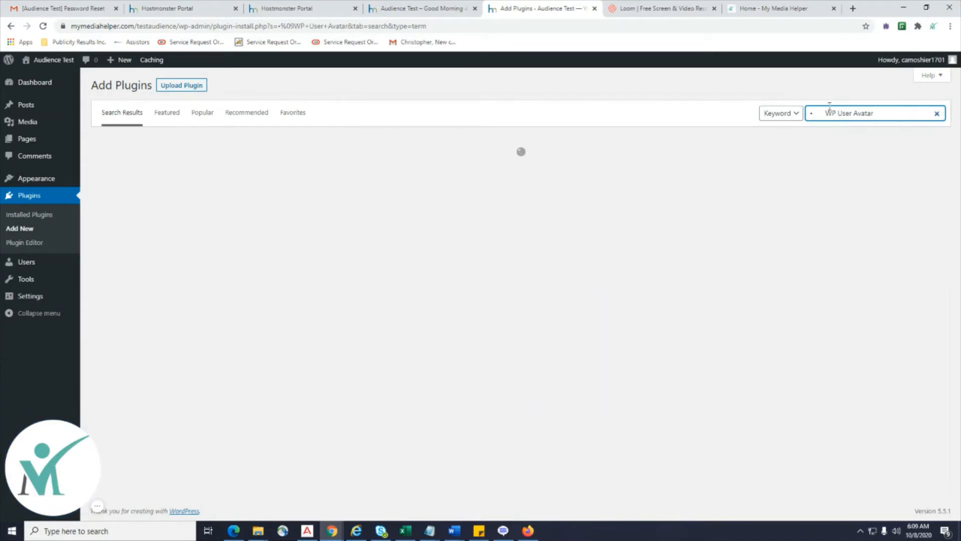
click(827, 112)
key(BackSpace)
key(BackSpace)
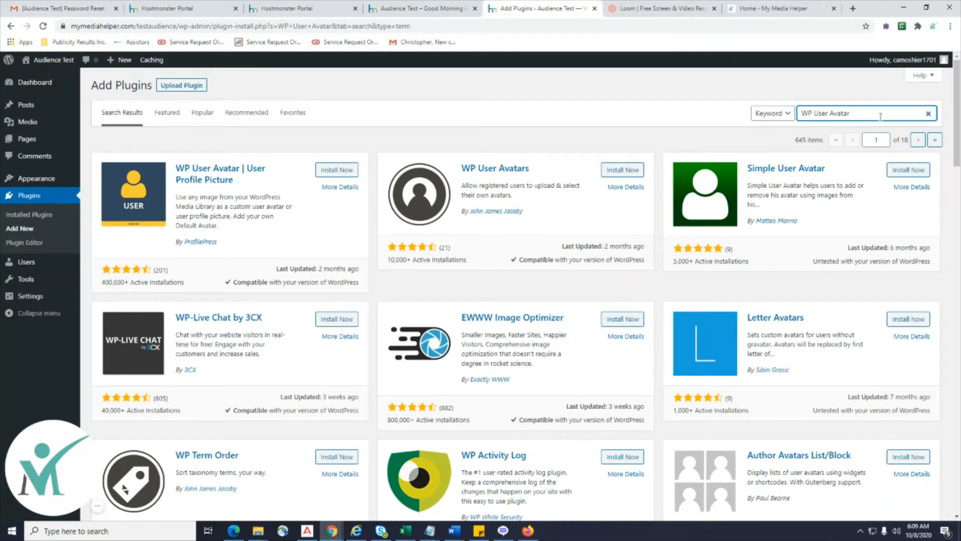
click(337, 170)
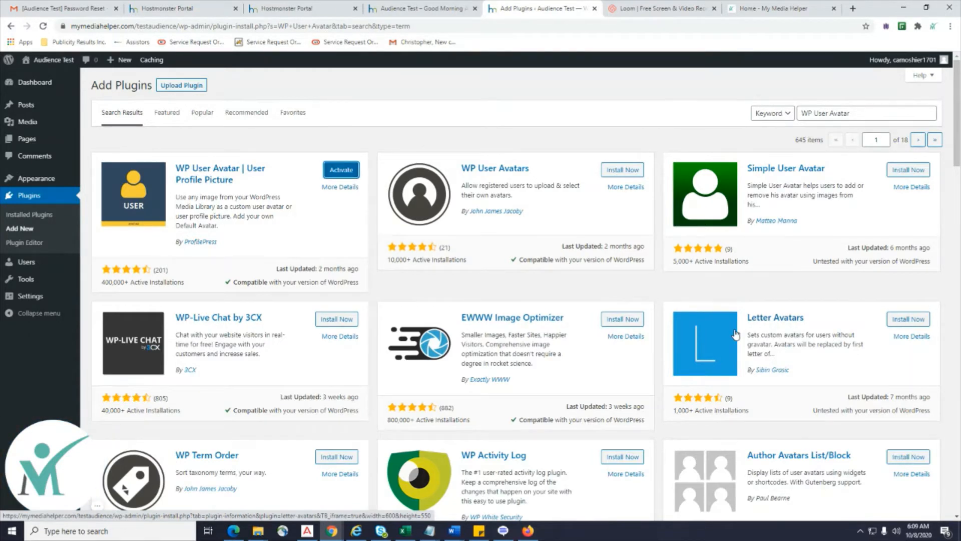
click(341, 170)
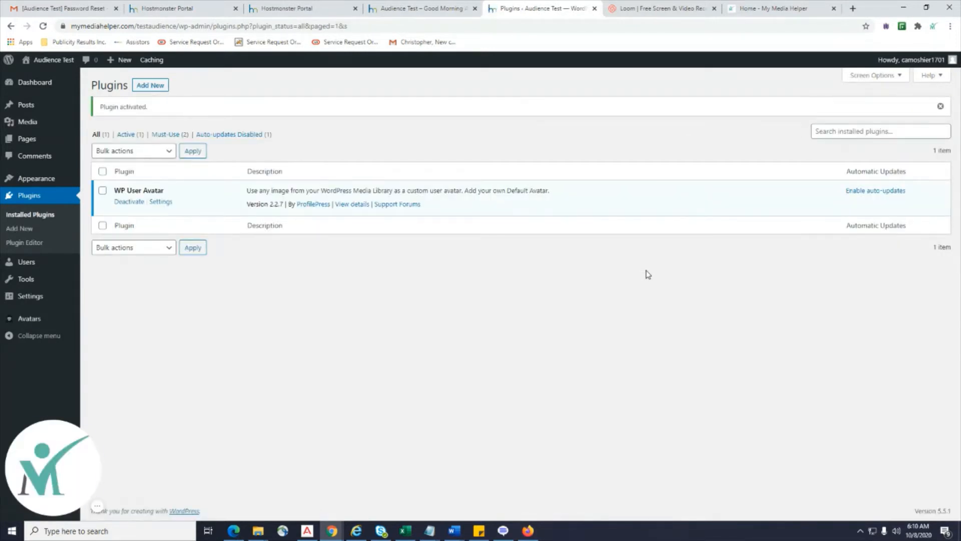
Upload the PNG portrait photo as WP User Avatar's default avatar and save the settings.
click(160, 201)
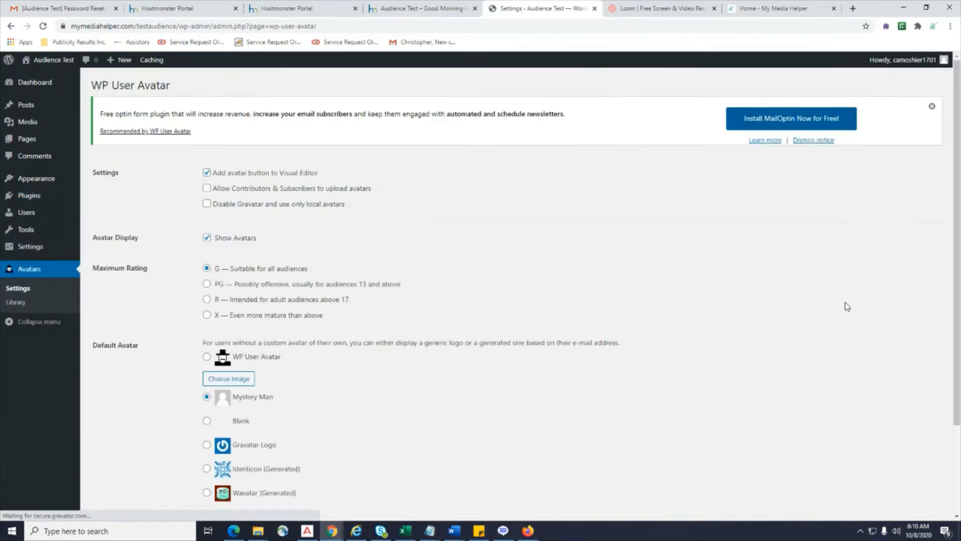
scroll(847, 307, down, 2)
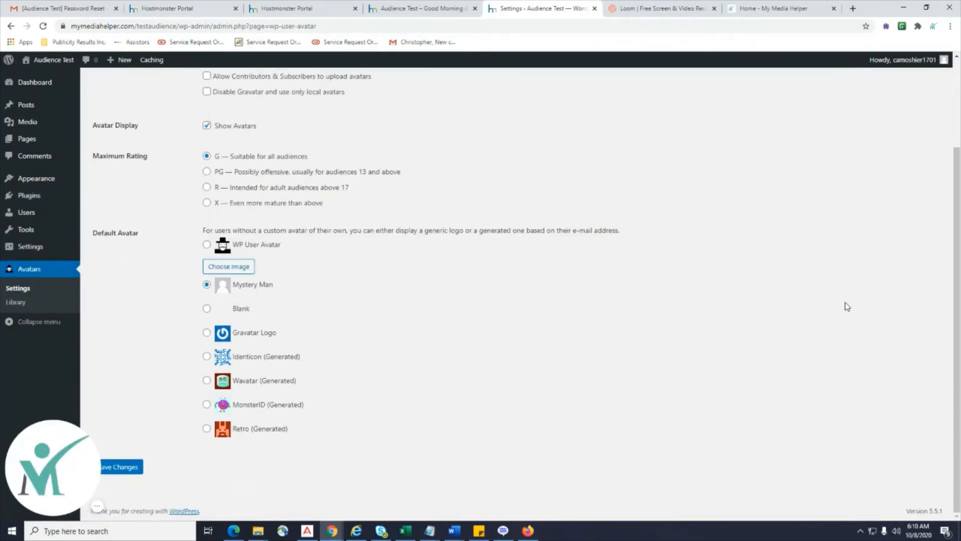
click(231, 265)
click(482, 276)
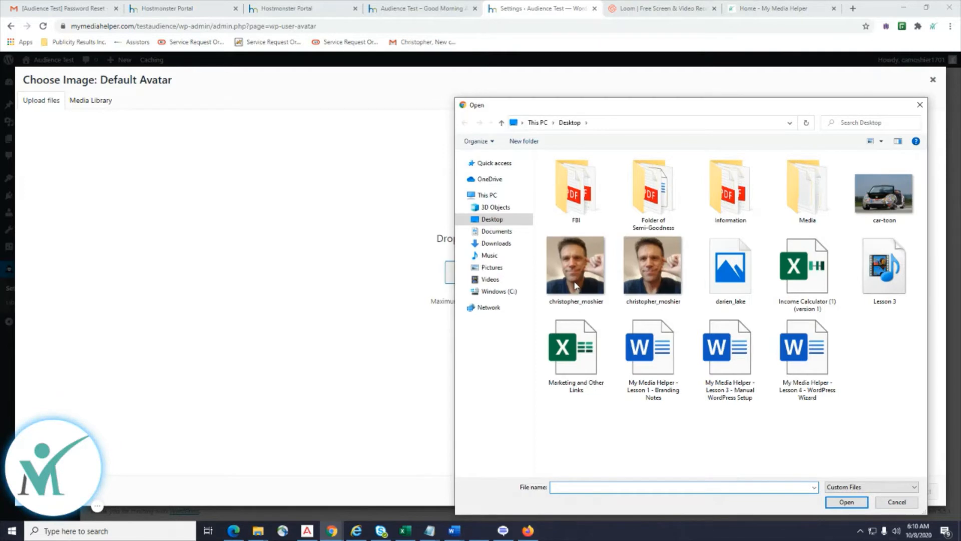
double_click(575, 286)
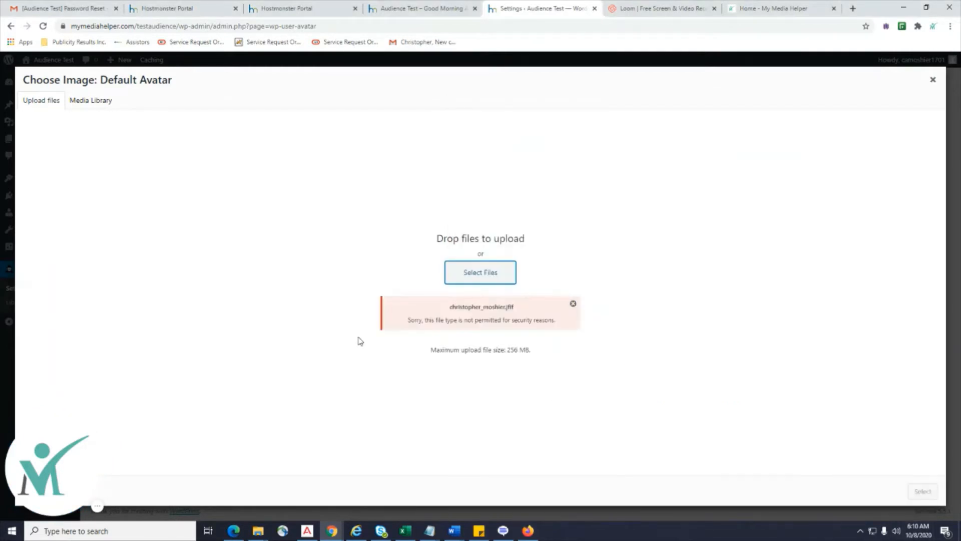
click(460, 282)
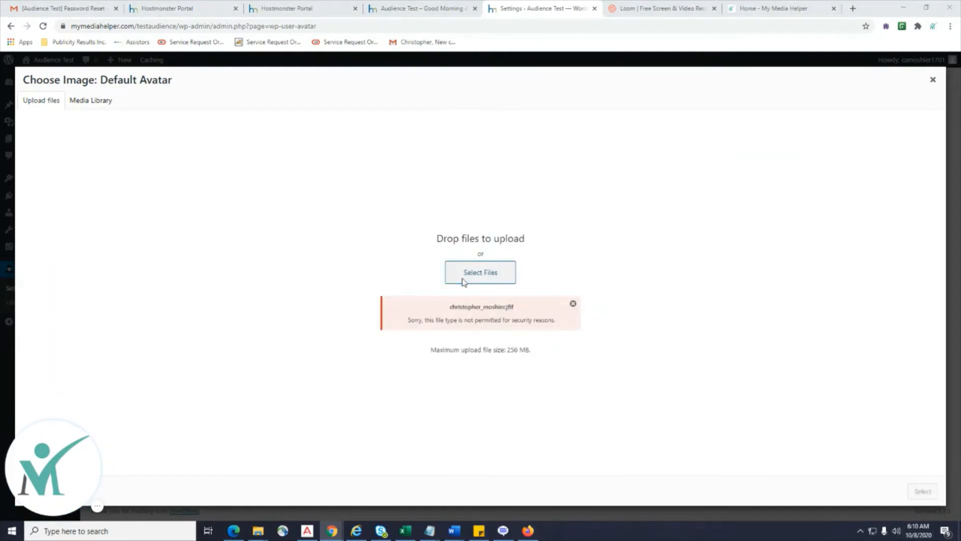
double_click(652, 265)
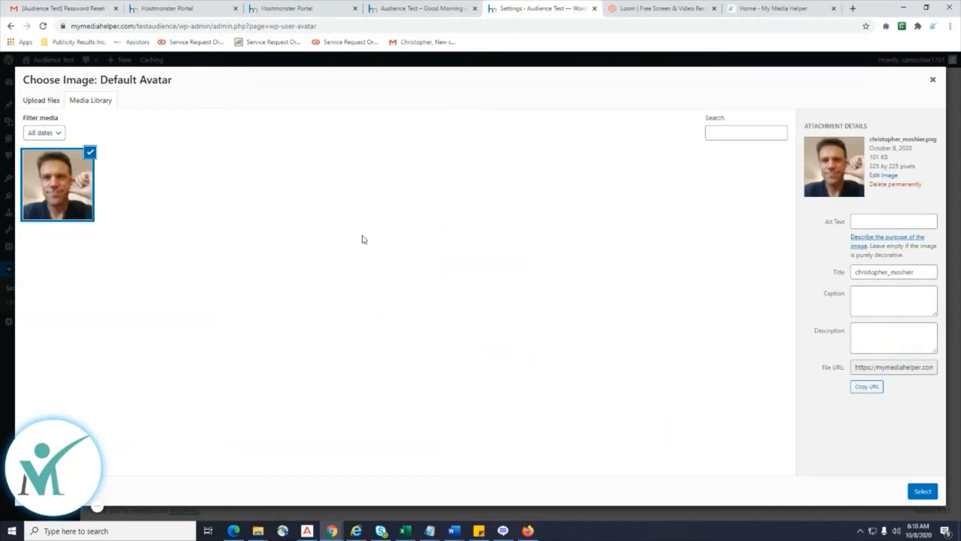
click(923, 496)
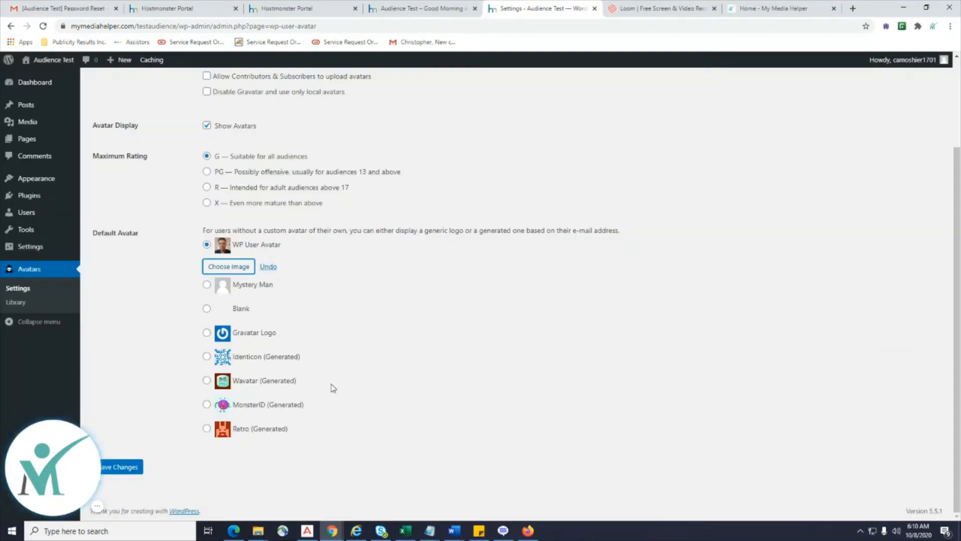
click(113, 467)
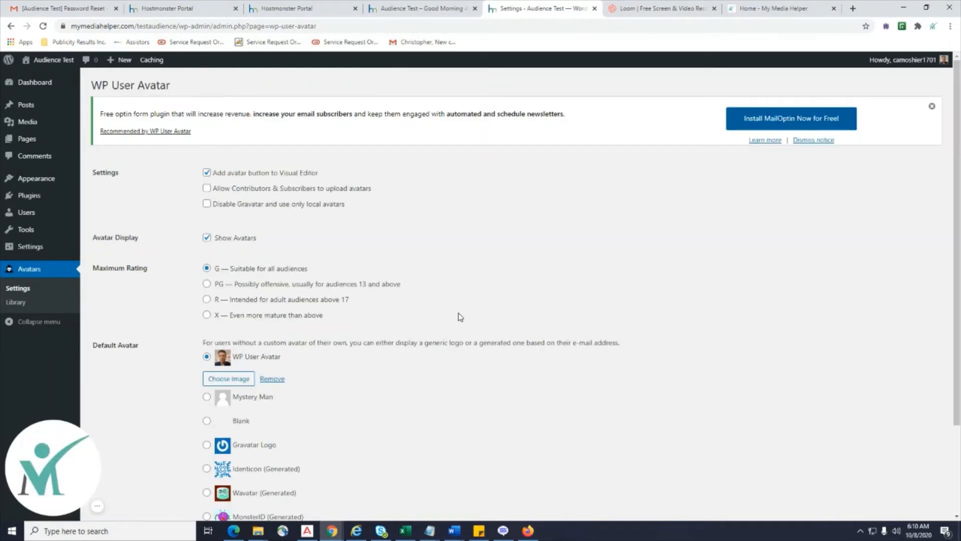
Check the administrator's new avatar in All Users, then go to Installed Plugins.
mouse_move(30, 214)
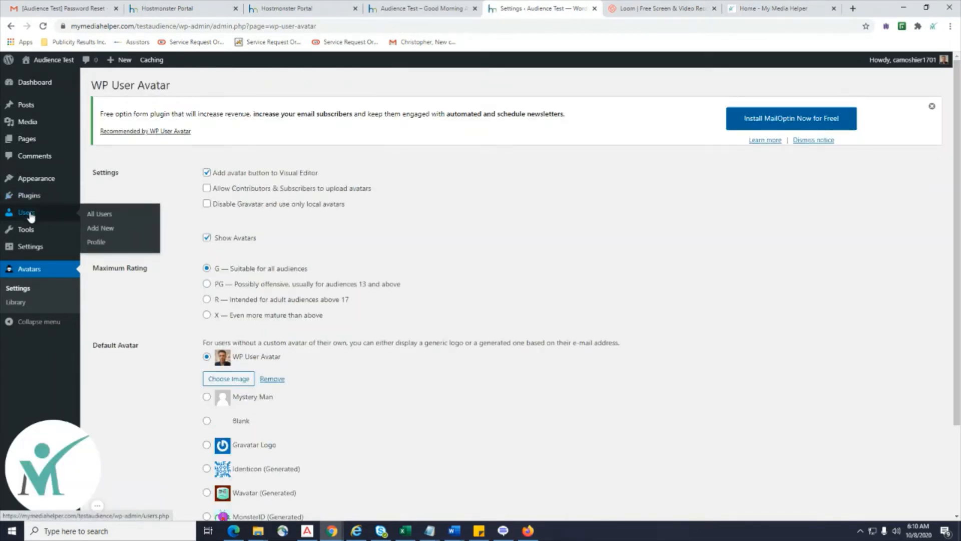
click(101, 215)
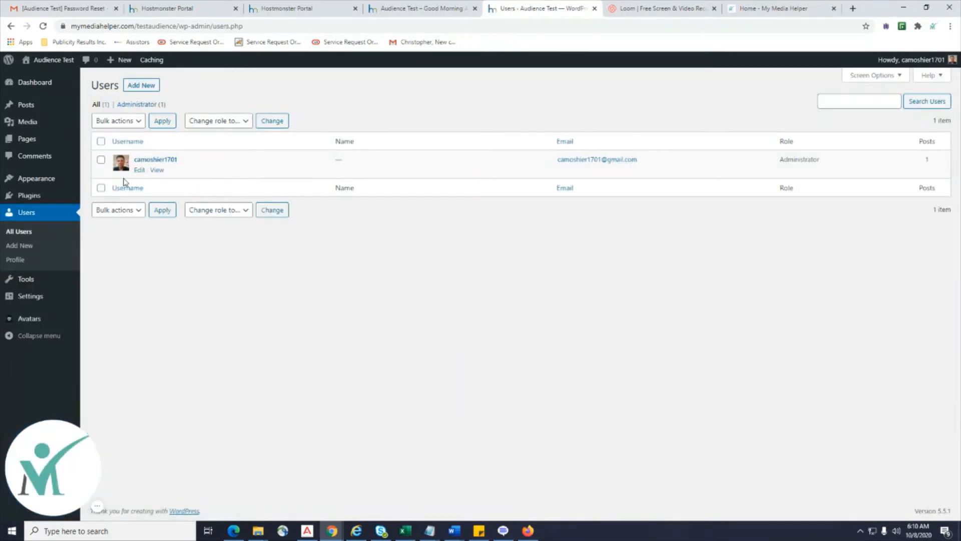
mouse_move(40, 295)
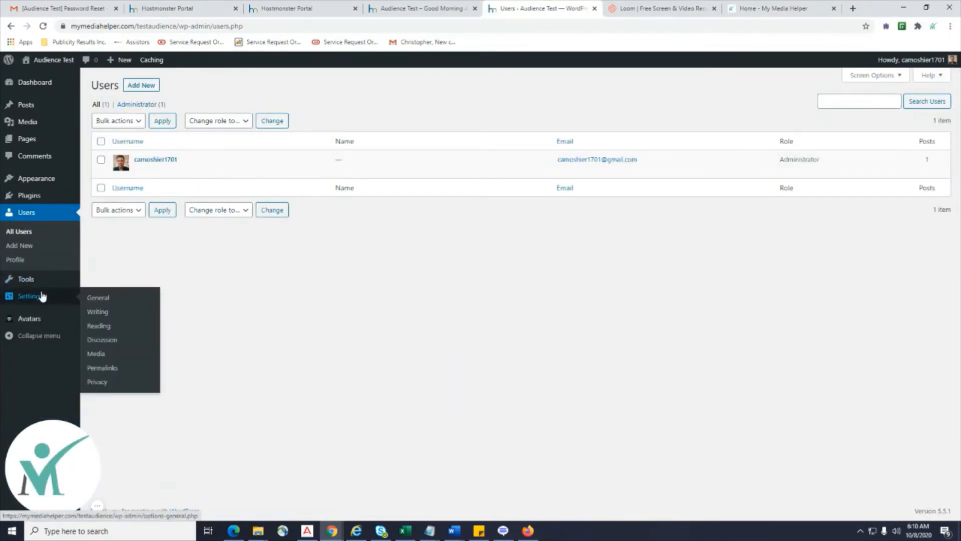
mouse_move(48, 178)
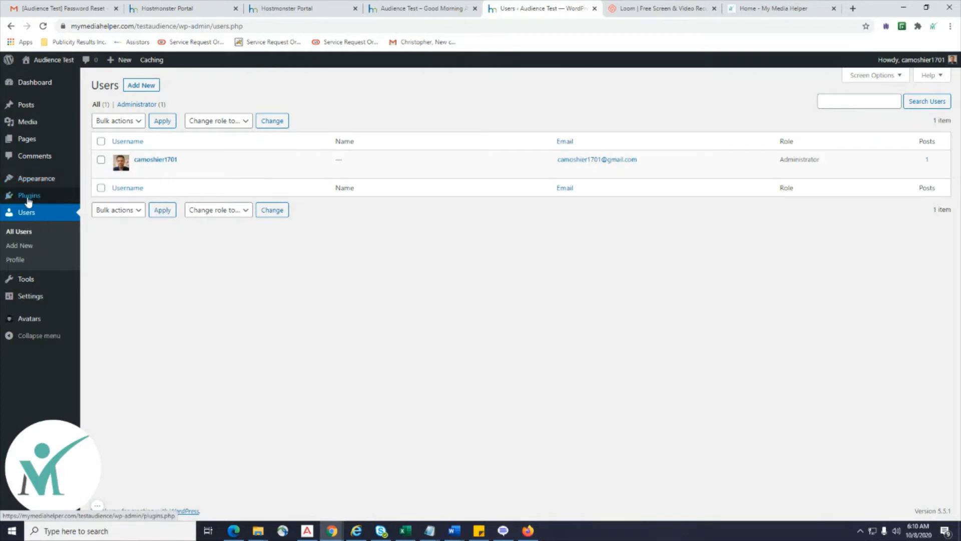
mouse_move(30, 196)
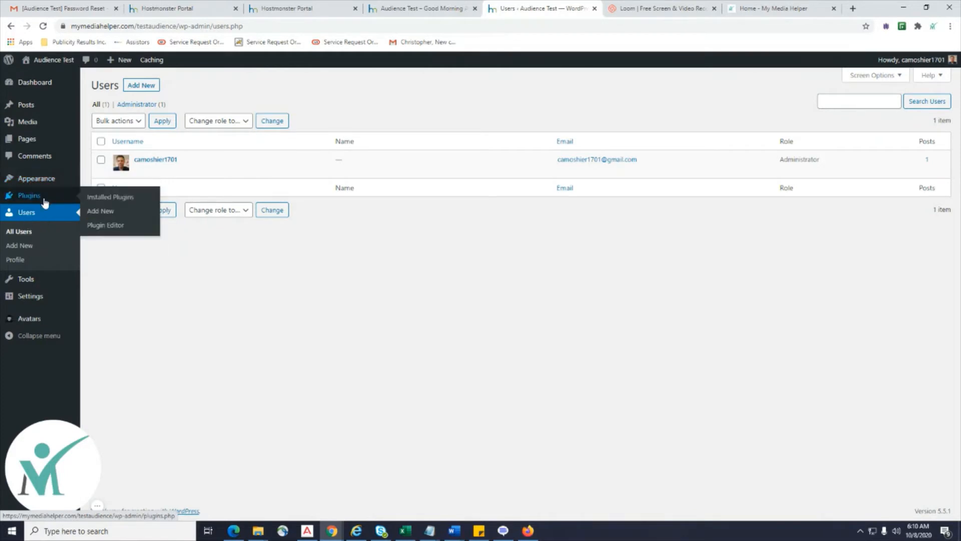
click(110, 197)
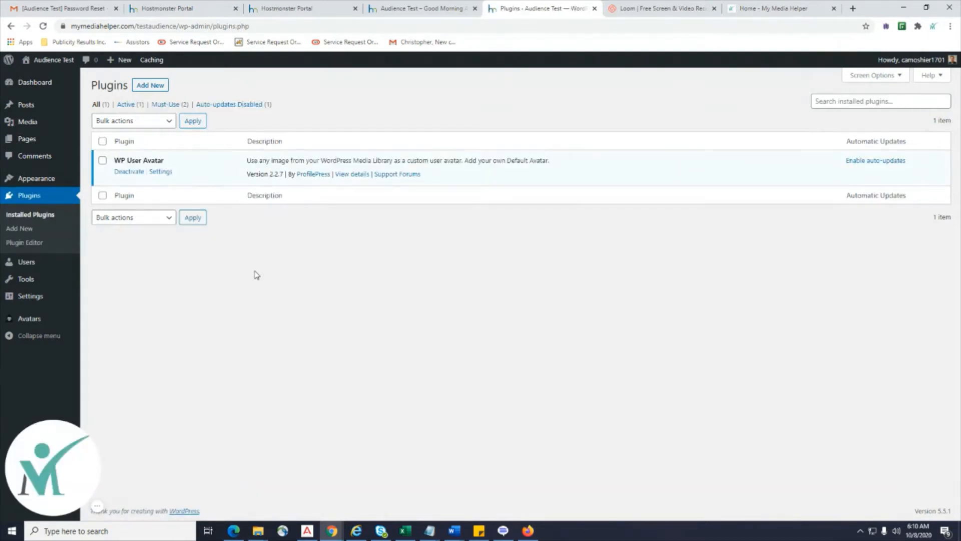
Search the plugin directory for 'WordFence' and install Wordfence Security – Firewall & Malware Scan.
click(150, 86)
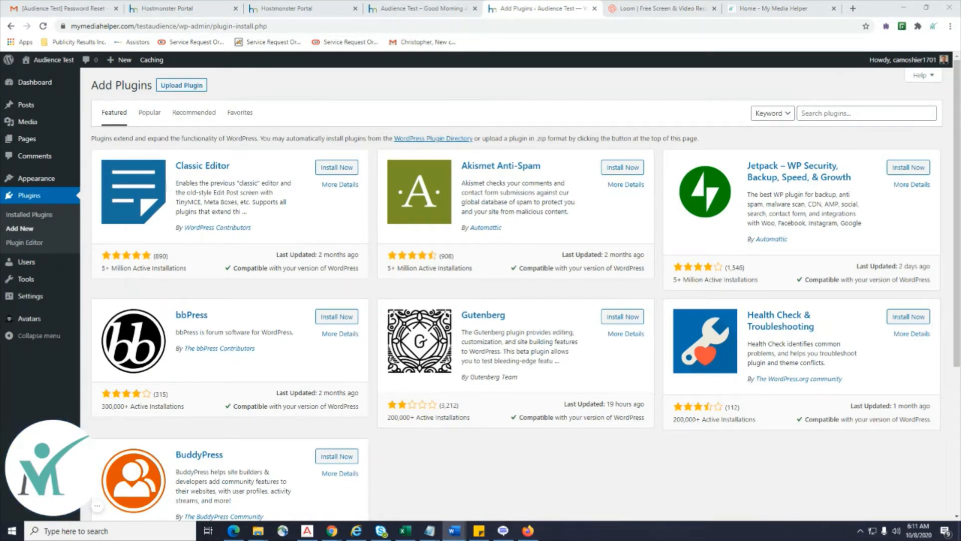
click(829, 114)
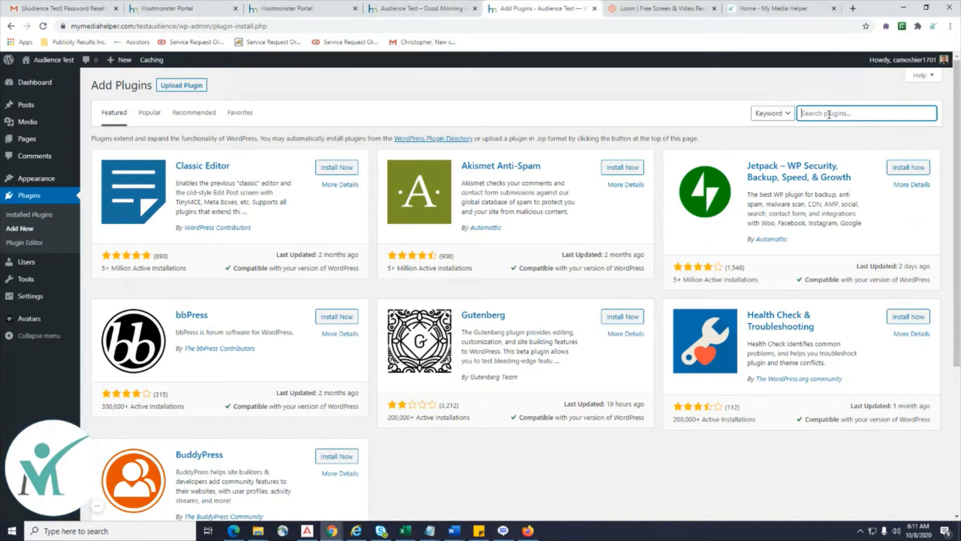
text(WordFence)
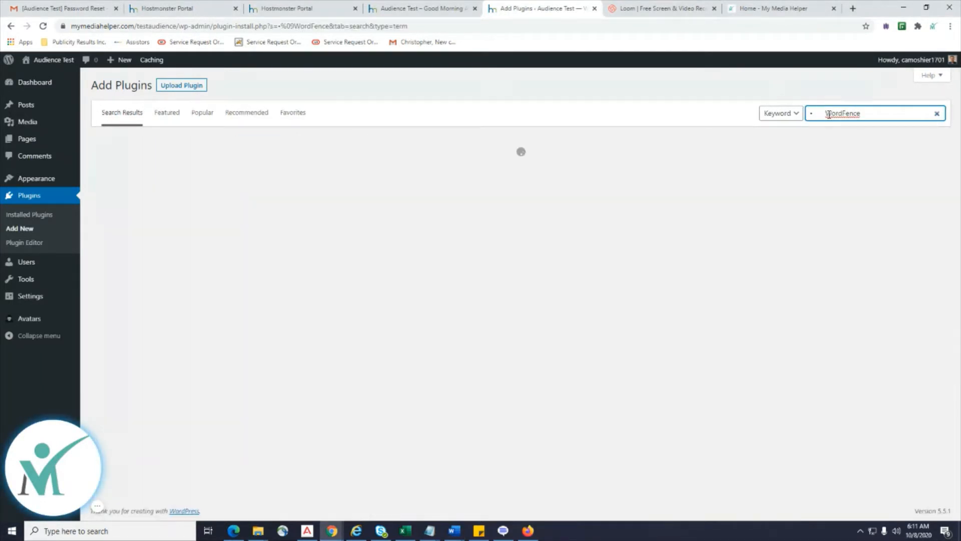
click(827, 115)
key(BackSpace)
key(BackSpace)
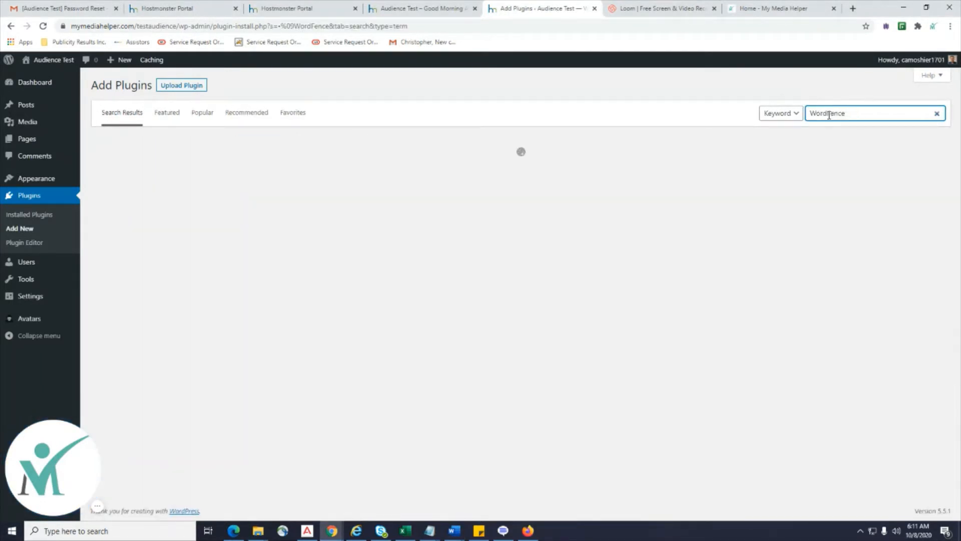
click(855, 118)
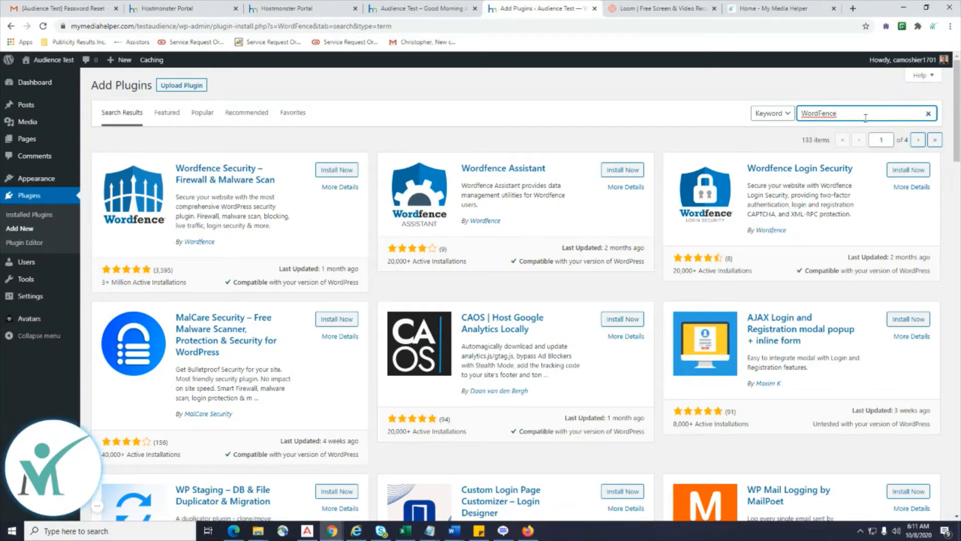
click(333, 171)
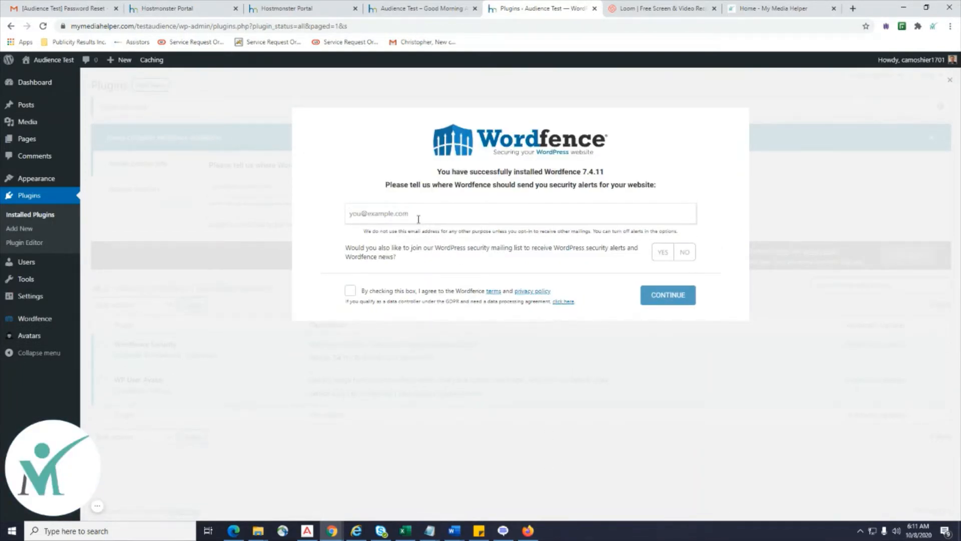
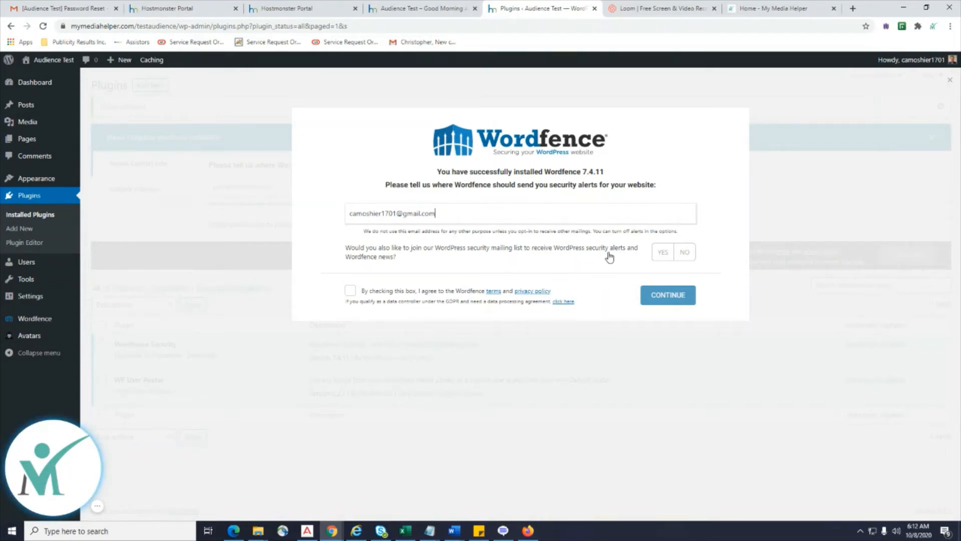
Enter the security-alert e-mail address, skip the mailing list, accept the terms, and decline premium.
click(685, 255)
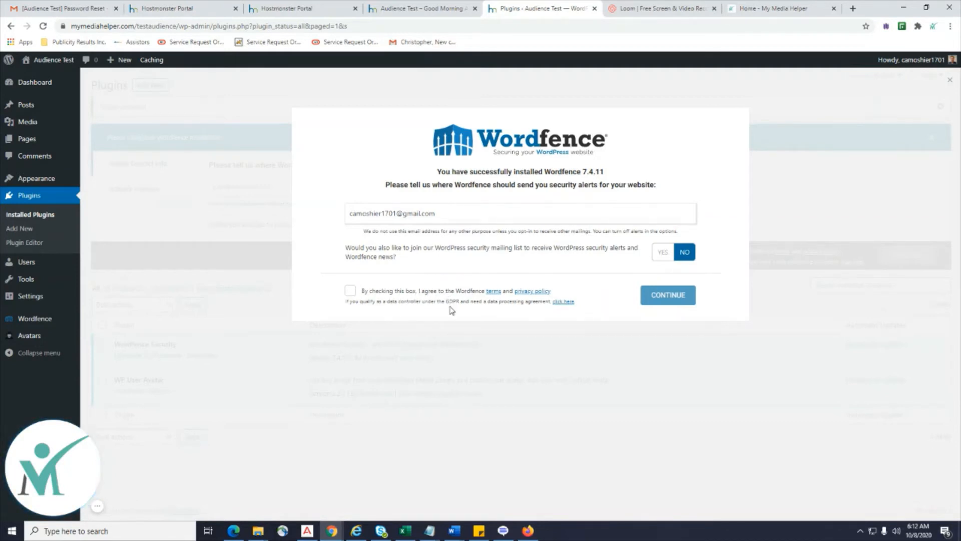
click(350, 299)
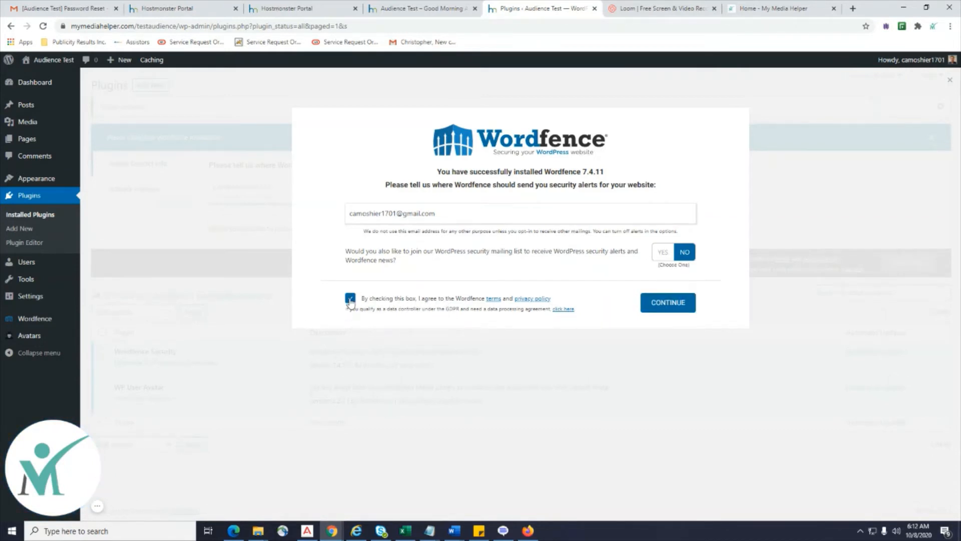
click(670, 303)
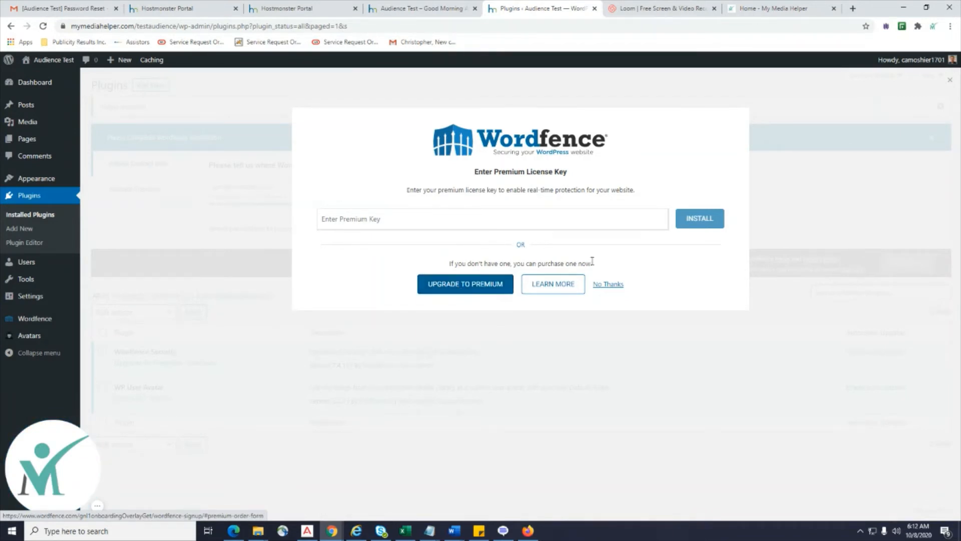
click(616, 286)
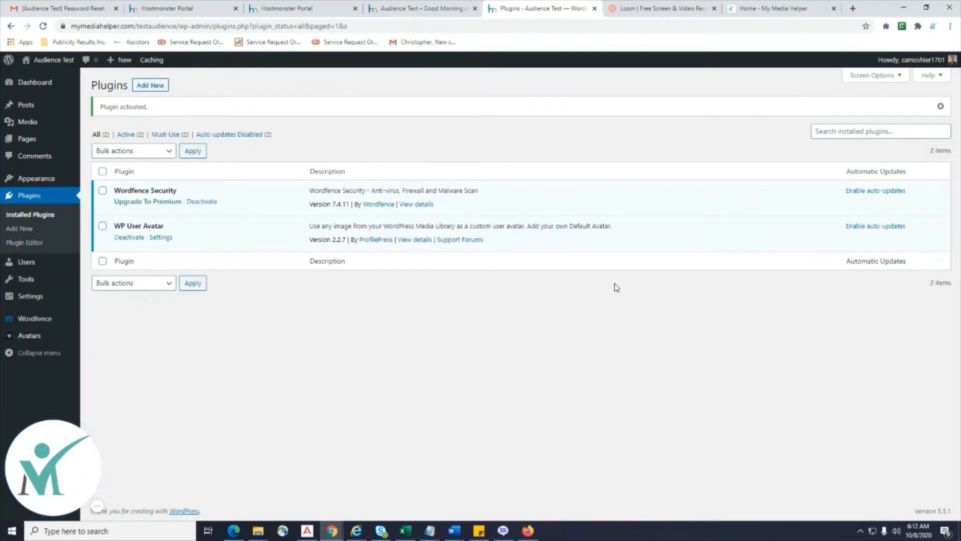
View the Wordfence plugin details, close them, then go to Wordfence > Dashboard.
click(417, 204)
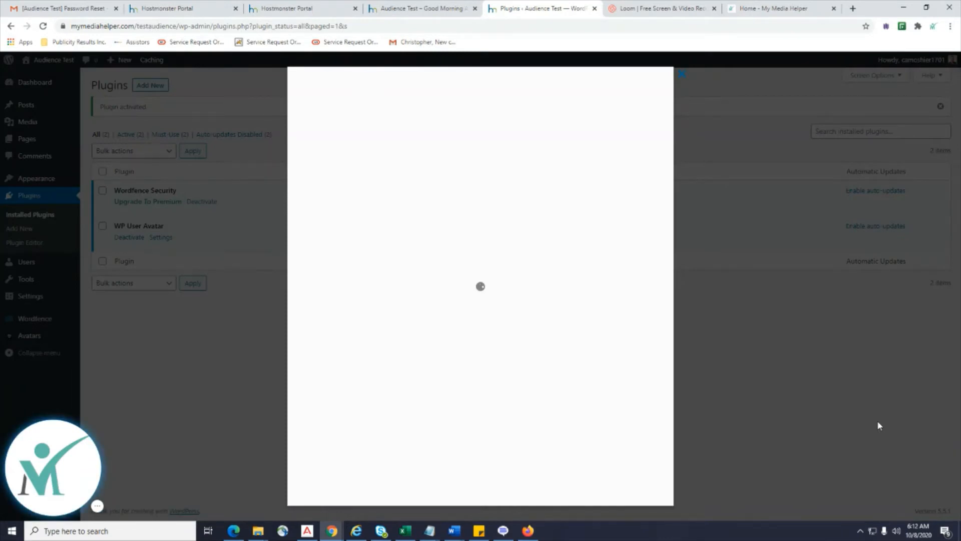
click(879, 426)
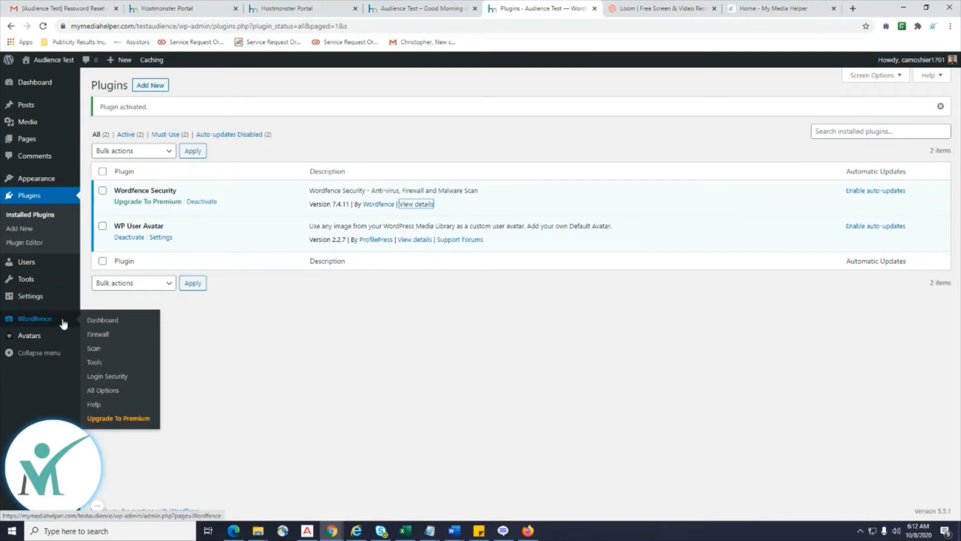
click(96, 321)
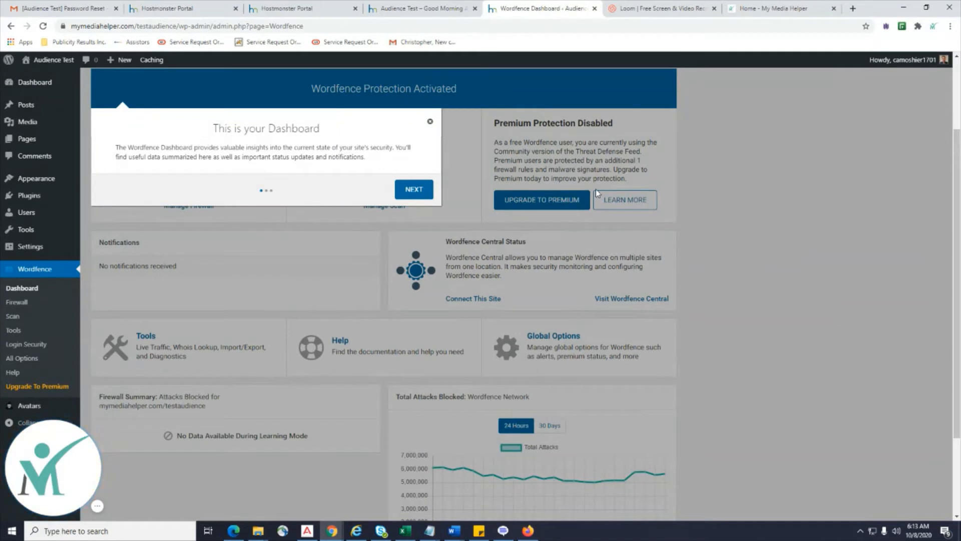
Advance the tour twice with NEXT, finish with GOT IT, and select 'WAF Currently in Learning Mode'.
click(414, 189)
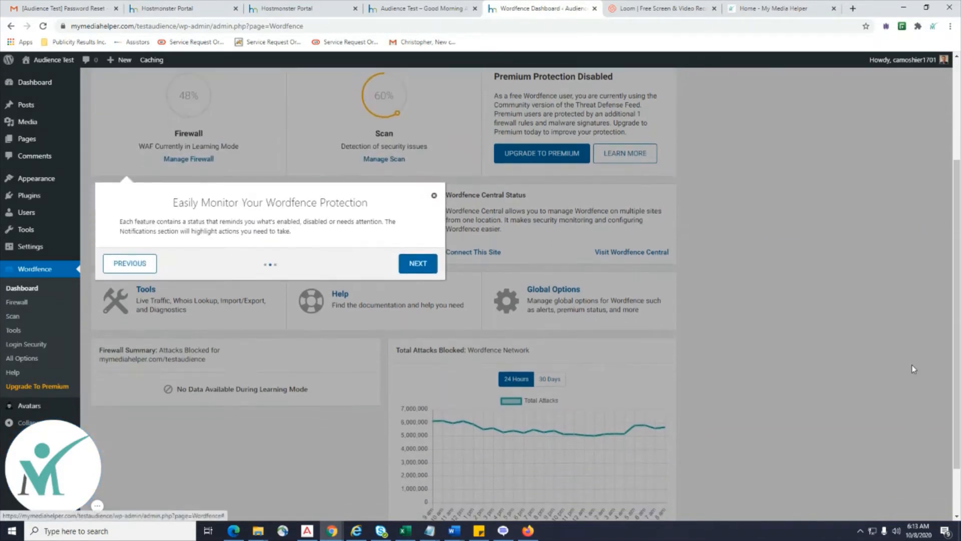
scroll(912, 366, up, 2)
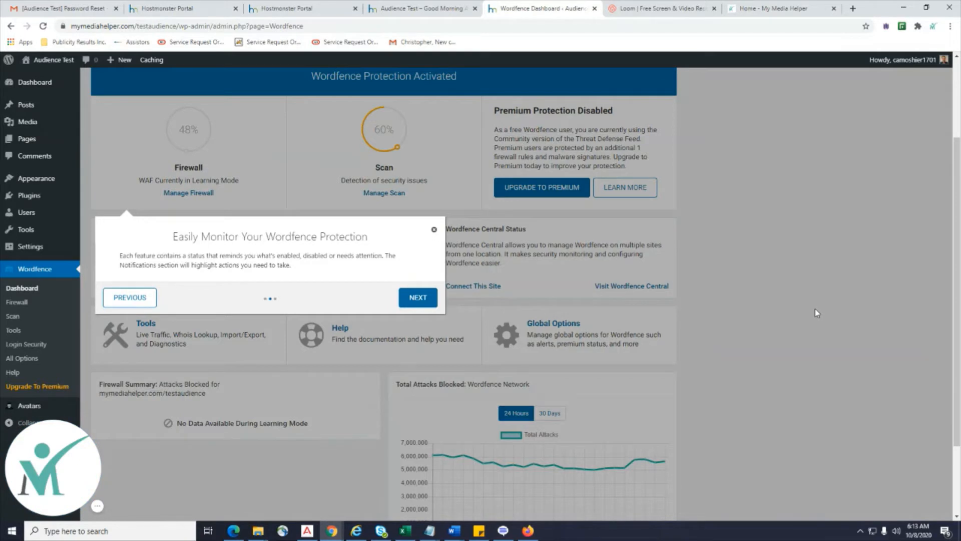
click(419, 298)
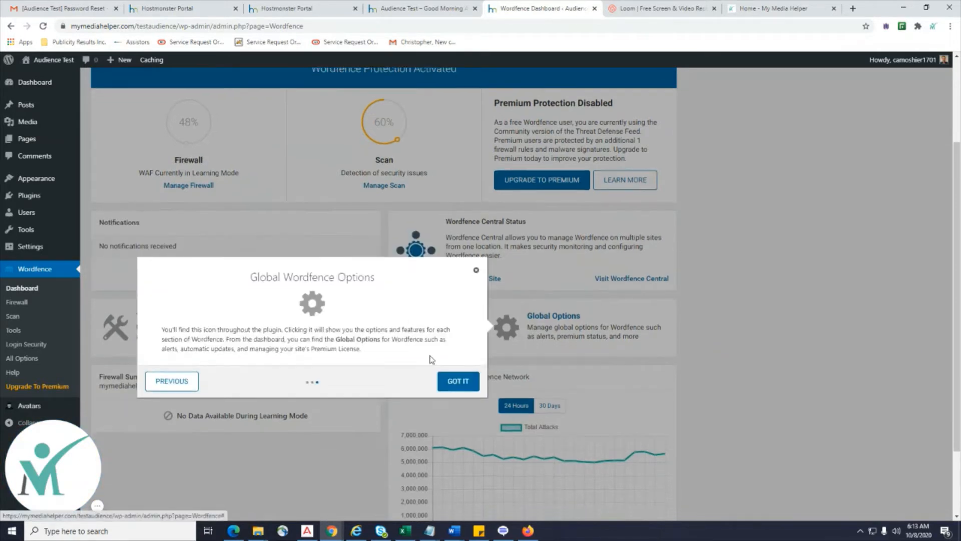
scroll(624, 433, down, 2)
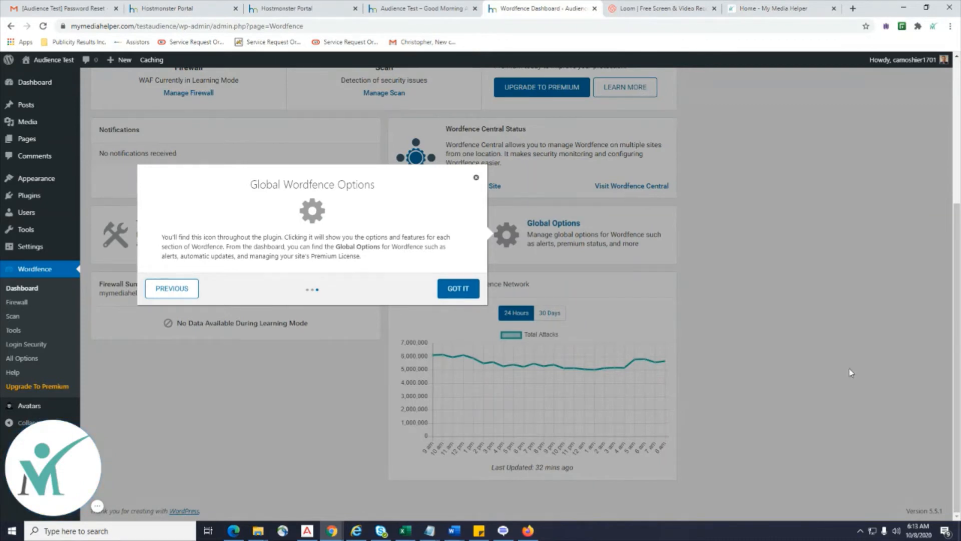
click(462, 289)
scroll(509, 339, up, 4)
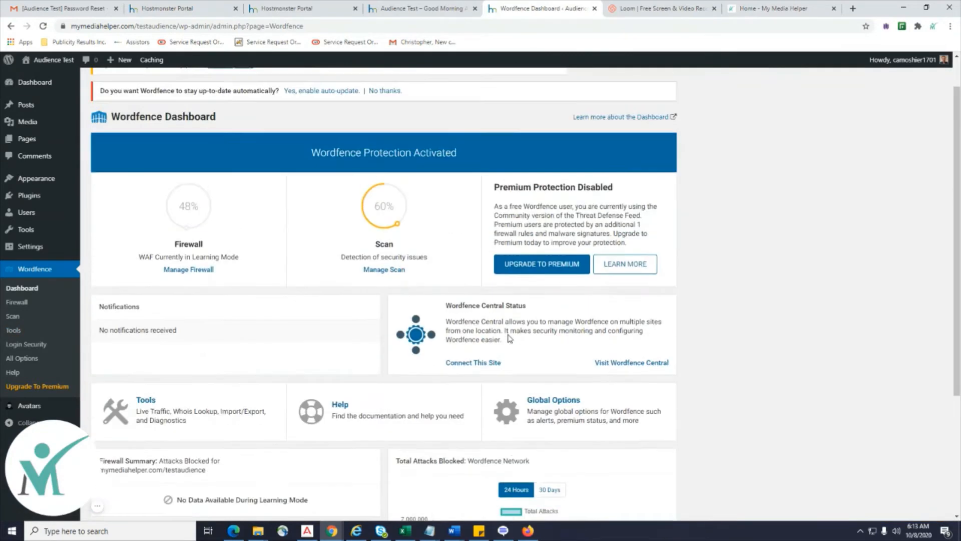
scroll(509, 338, up, 1)
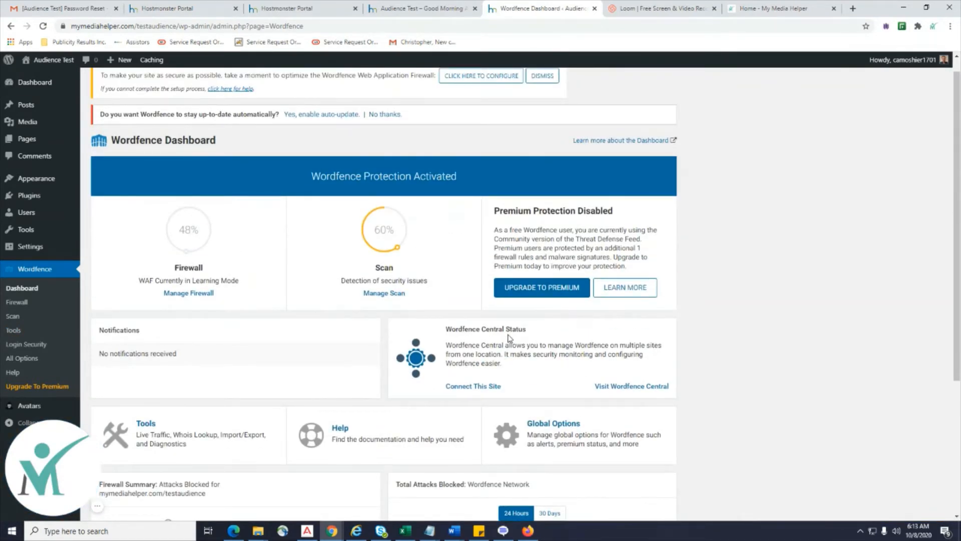
scroll(510, 338, down, 1)
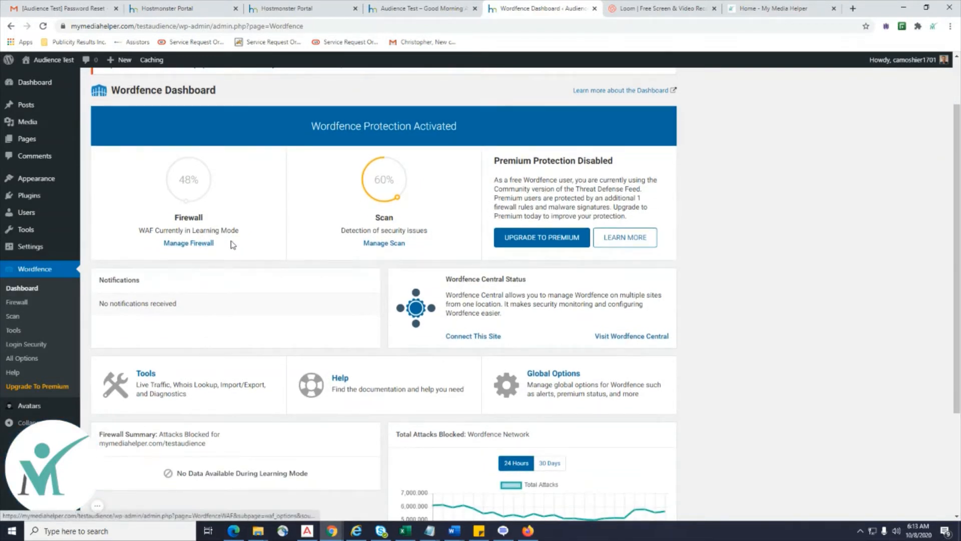
drag(242, 232, 146, 228)
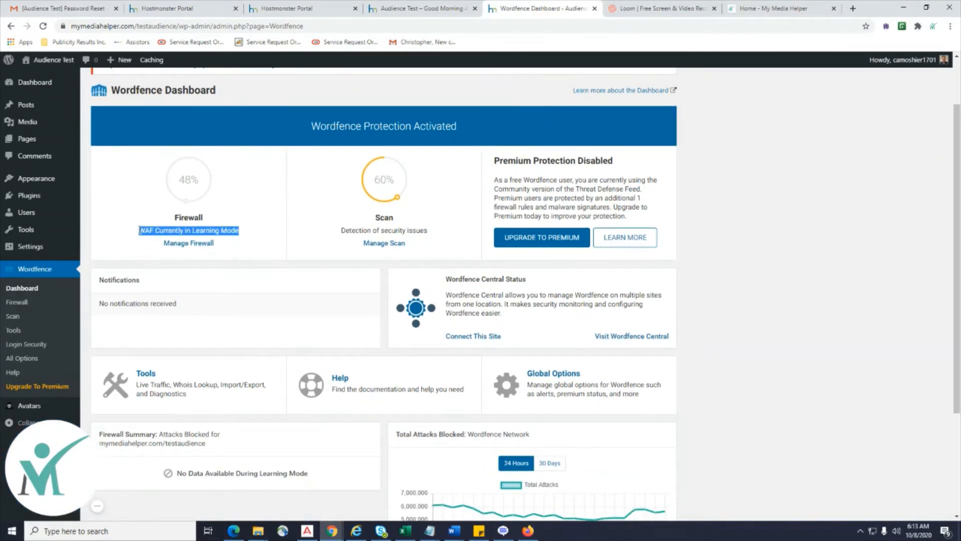
Open Manage Scan, expand General Options, and scroll through the scan checkboxes.
click(384, 243)
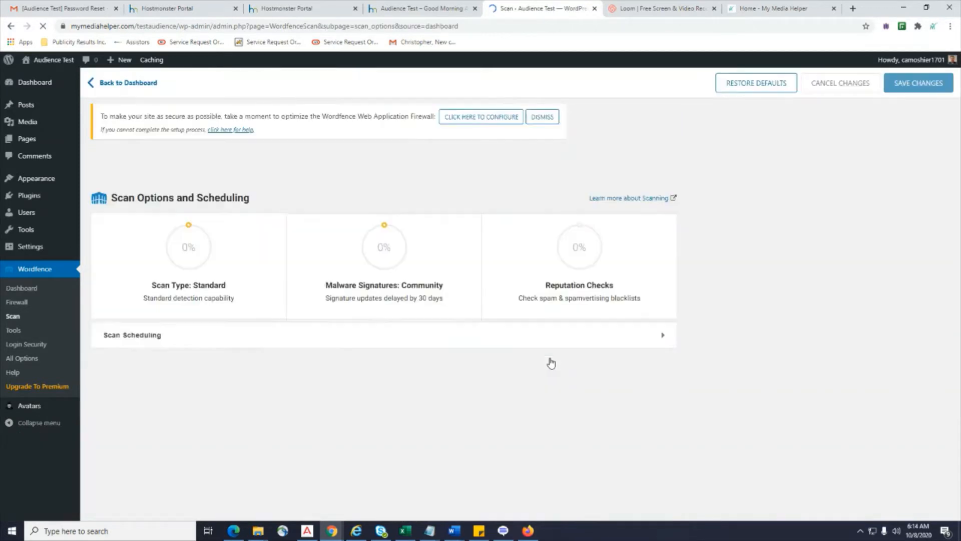
scroll(552, 362, down, 1)
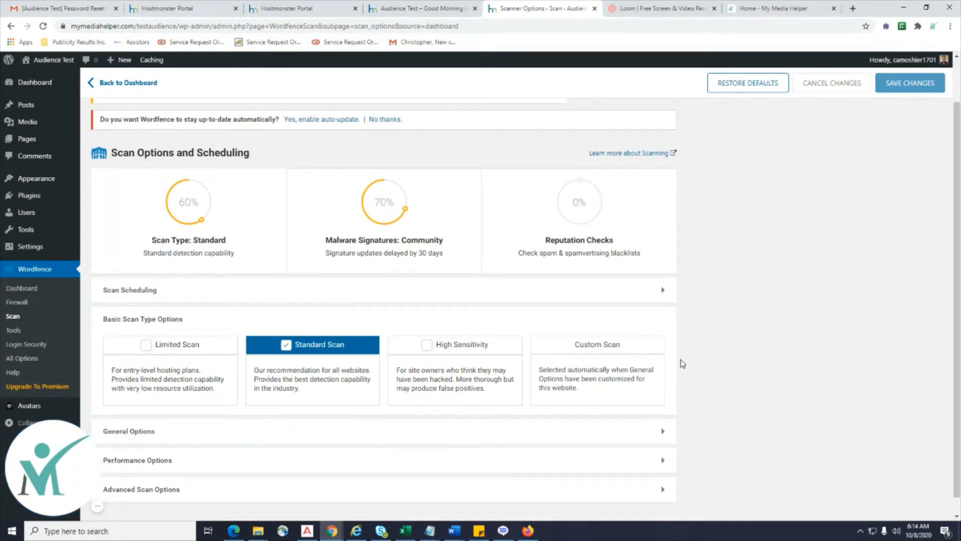
scroll(435, 313, down, 1)
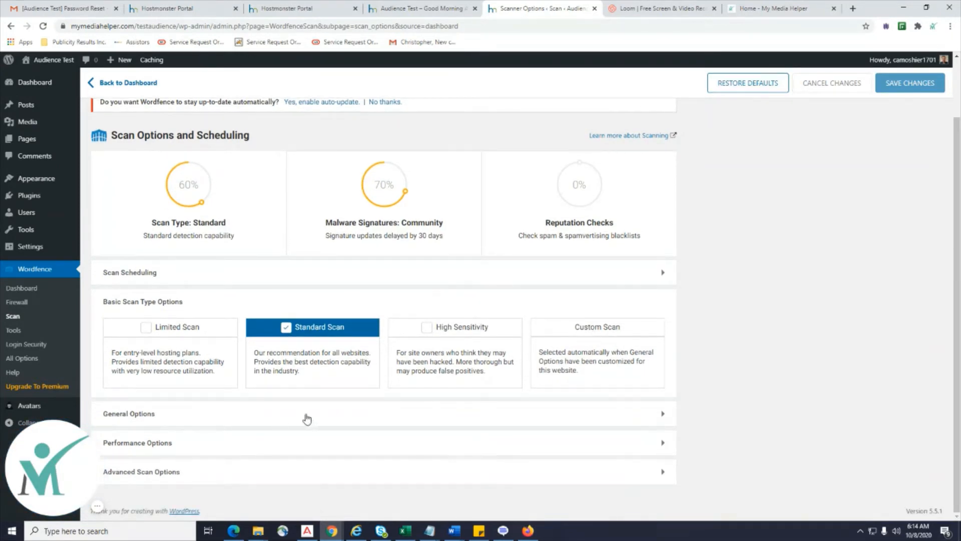
click(375, 421)
scroll(495, 383, down, 4)
scroll(531, 373, down, 4)
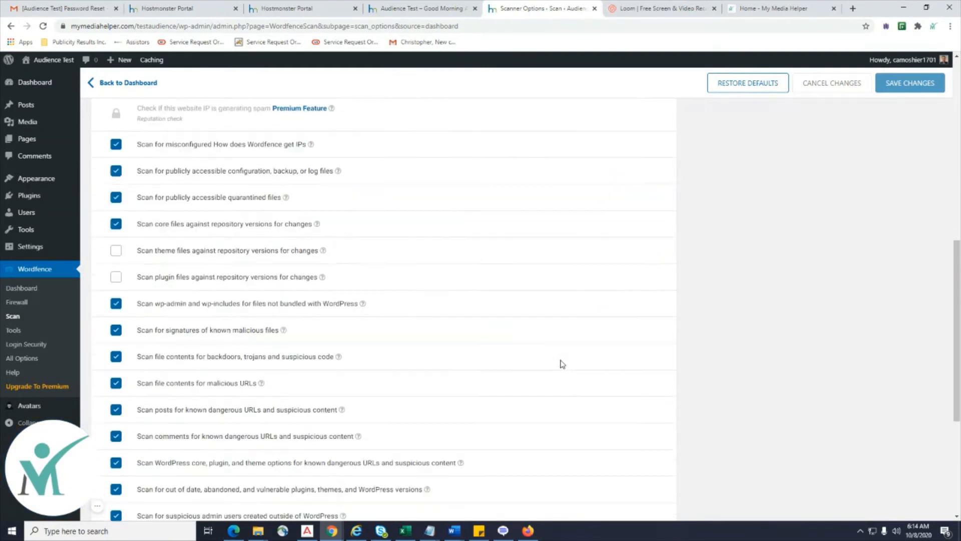
scroll(563, 365, down, 5)
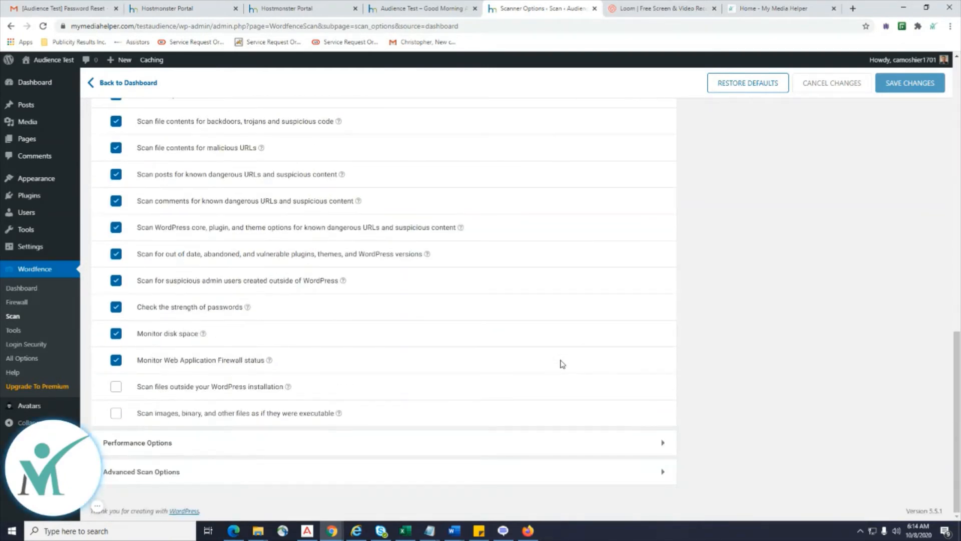
scroll(563, 364, up, 8)
scroll(563, 364, up, 6)
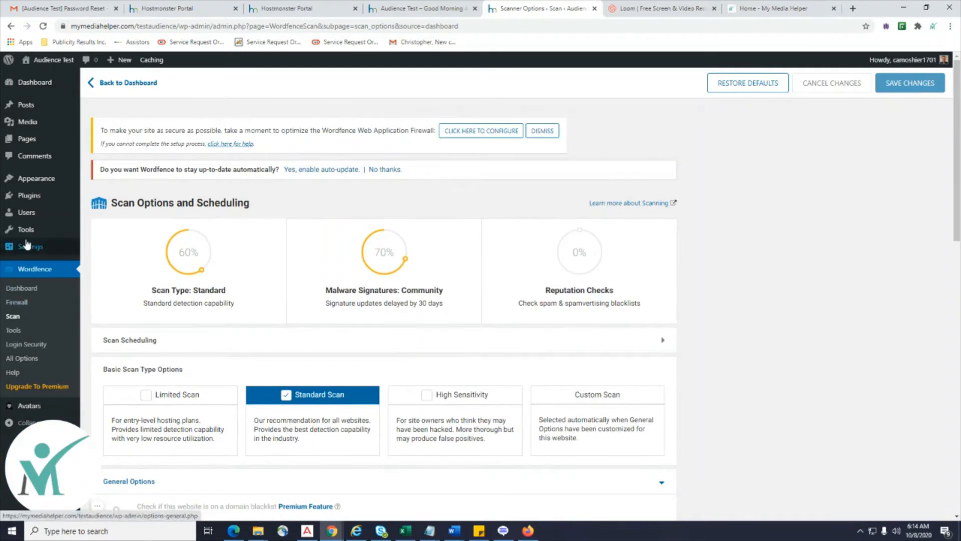
In Installed Plugins, enable Wordfence auto-updates and begin the firewall optimization configuration.
mouse_move(38, 205)
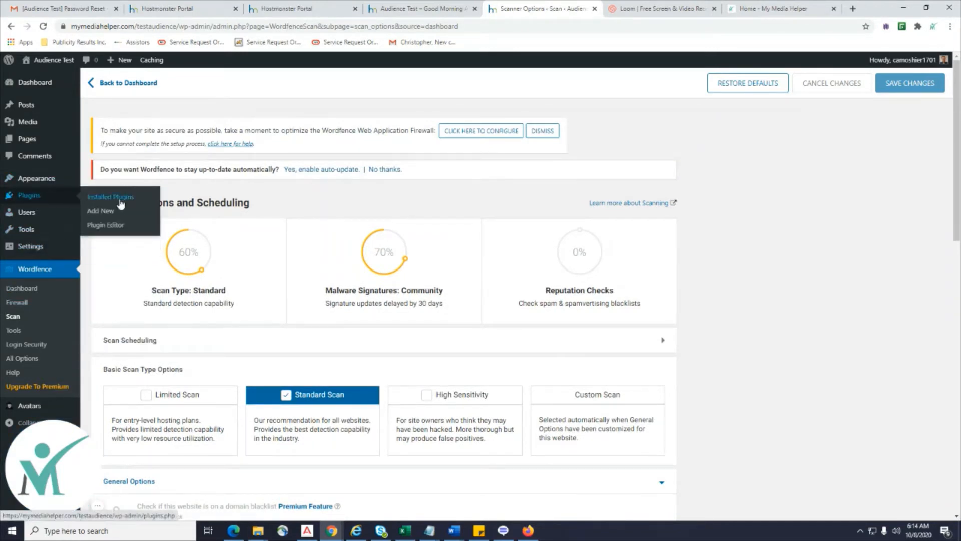
click(120, 200)
mouse_move(40, 248)
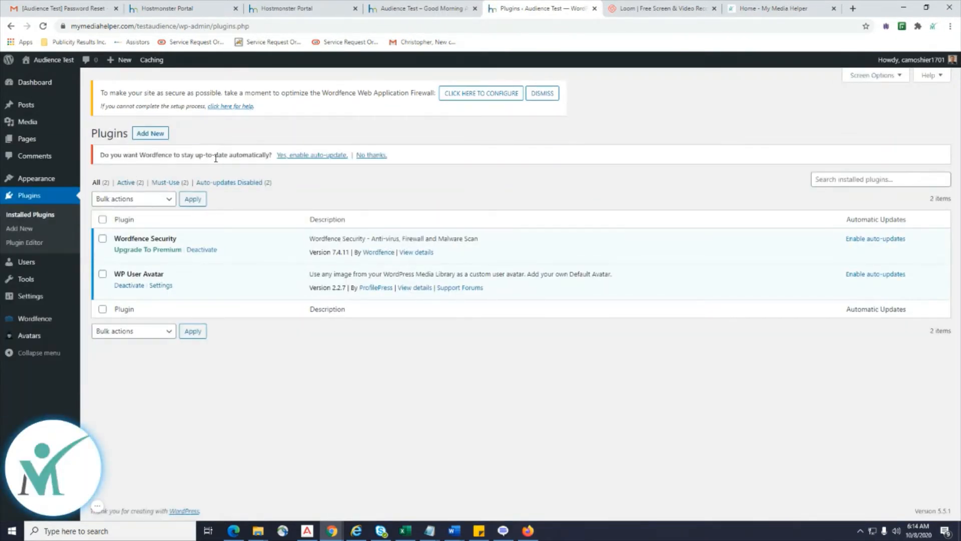
click(328, 160)
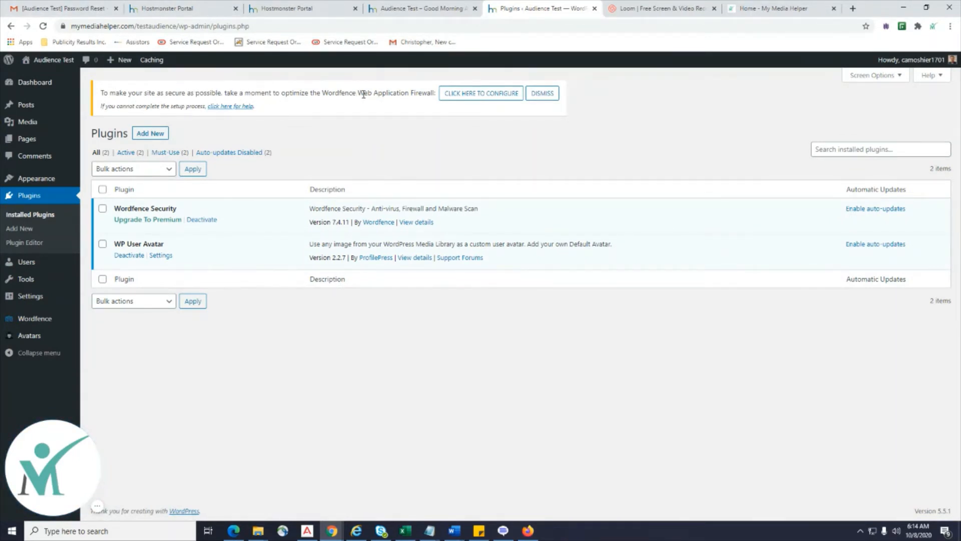
click(482, 100)
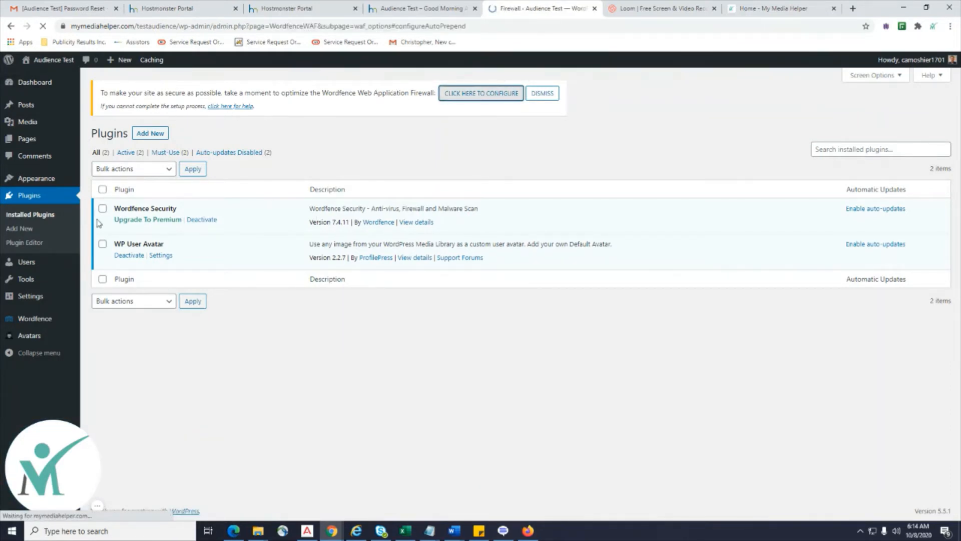
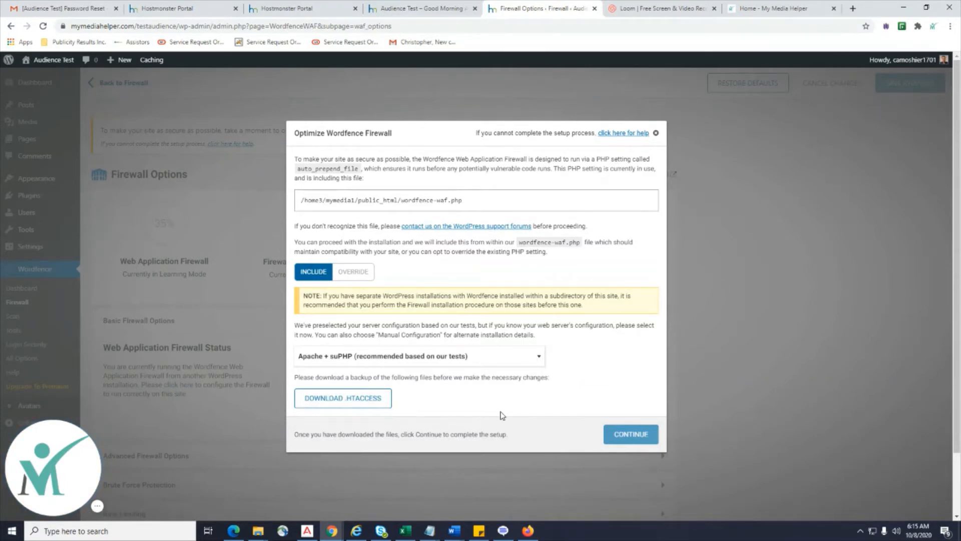
Download the .htaccess backup and complete the Wordfence firewall optimization for Extended Protection.
click(343, 399)
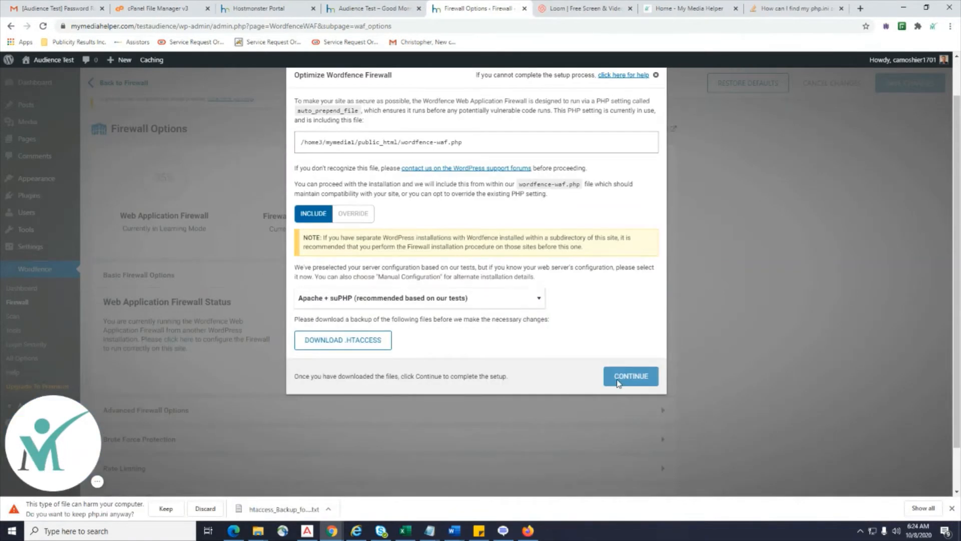
click(336, 345)
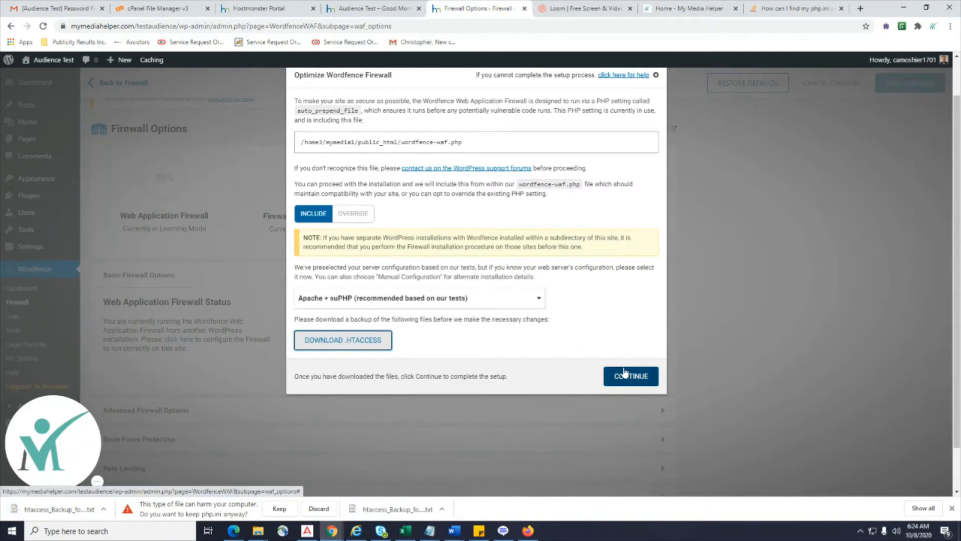
click(627, 385)
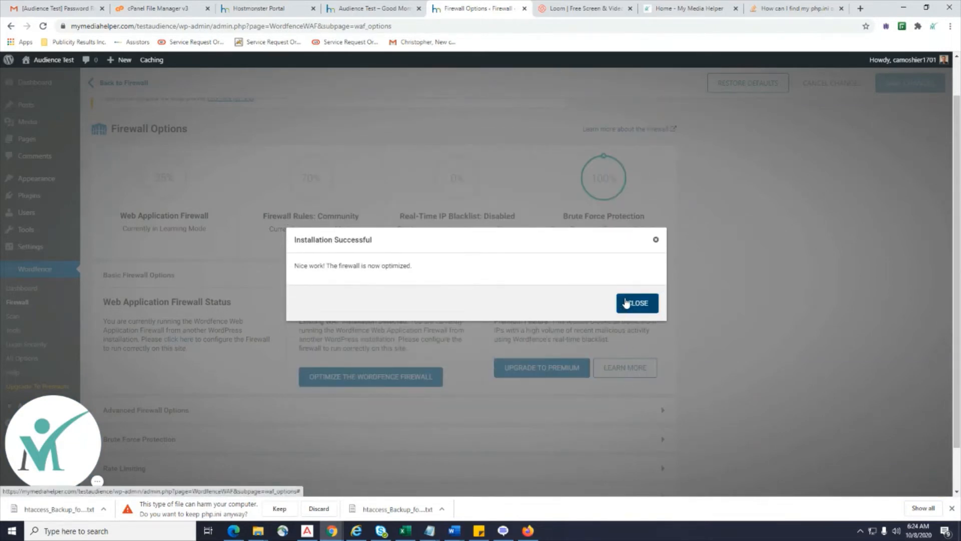
click(642, 303)
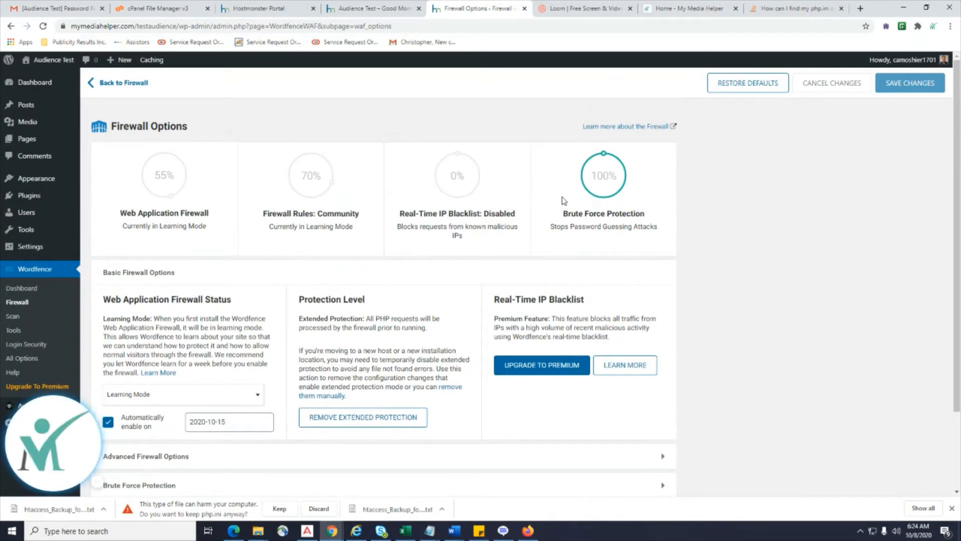
Go to Plugins > Add New from the admin sidebar.
mouse_move(610, 197)
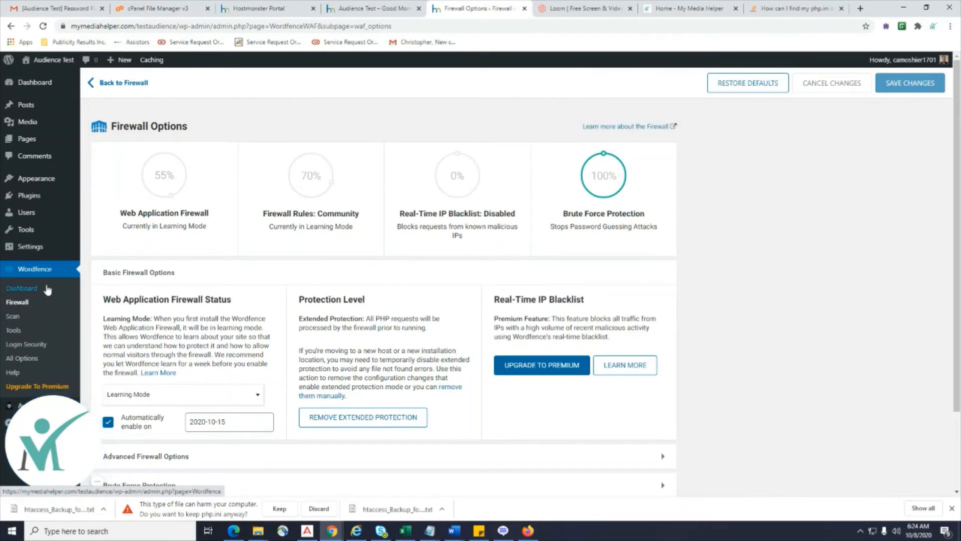
mouse_move(30, 196)
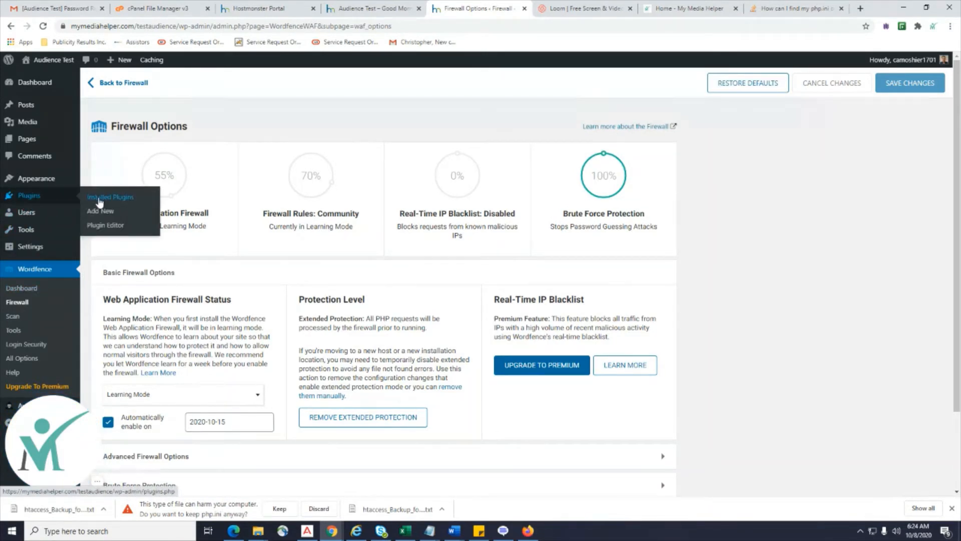
click(99, 200)
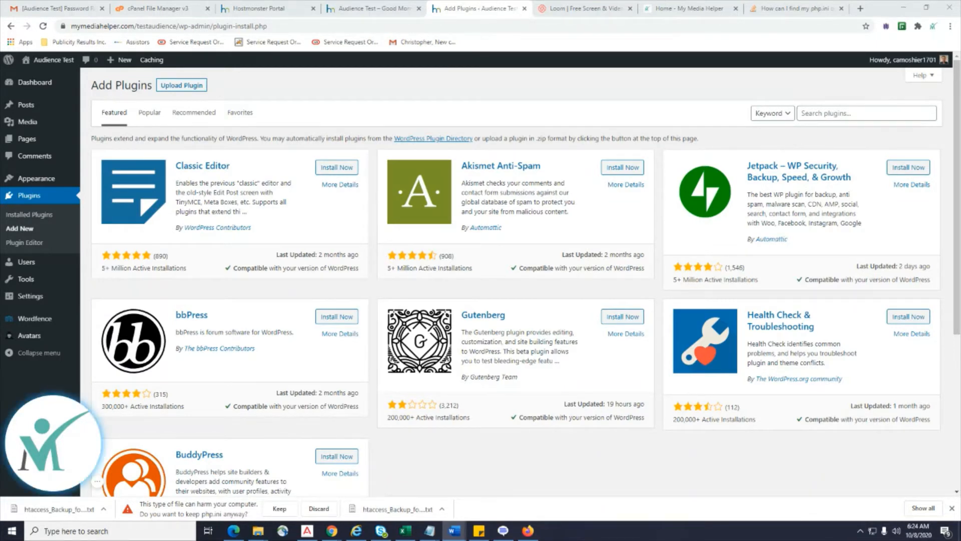
Search the plugin directory for 'Imagify', then install and activate it.
click(821, 113)
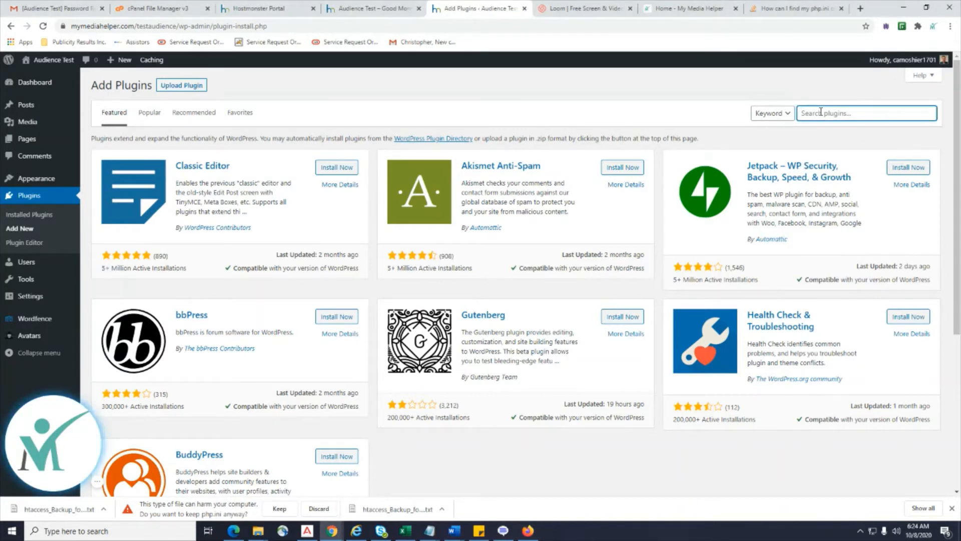
text(Imagify)
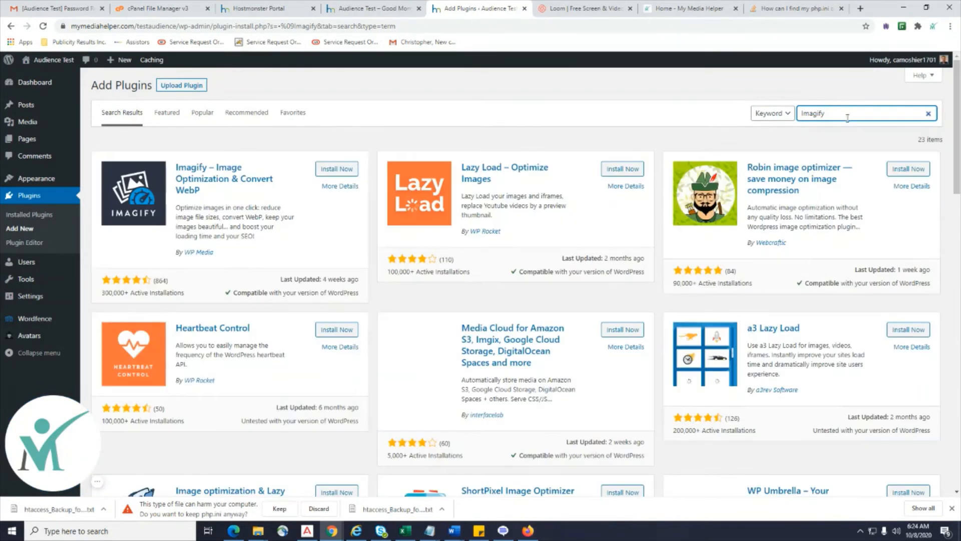
key(Home)
key(Delete)
key(Delete)
key(End)
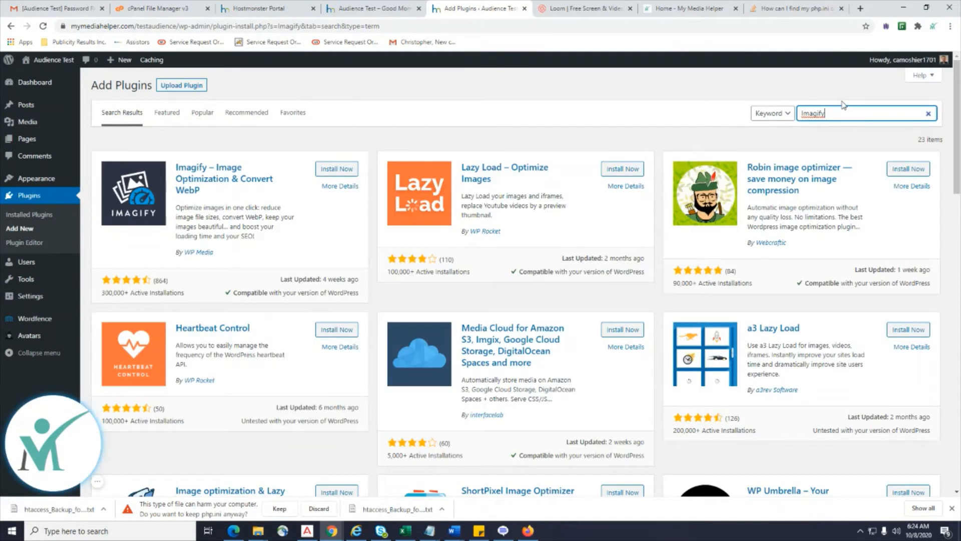
click(333, 170)
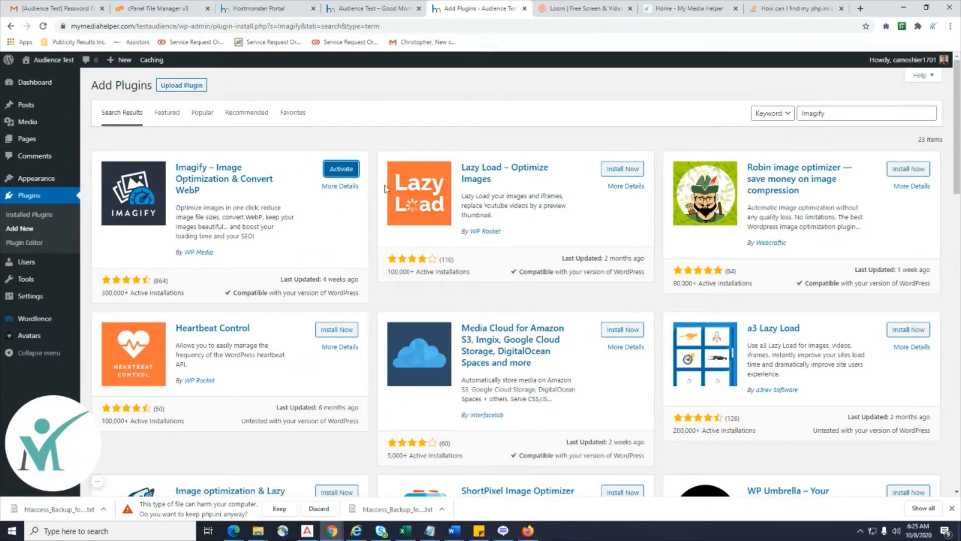
click(342, 169)
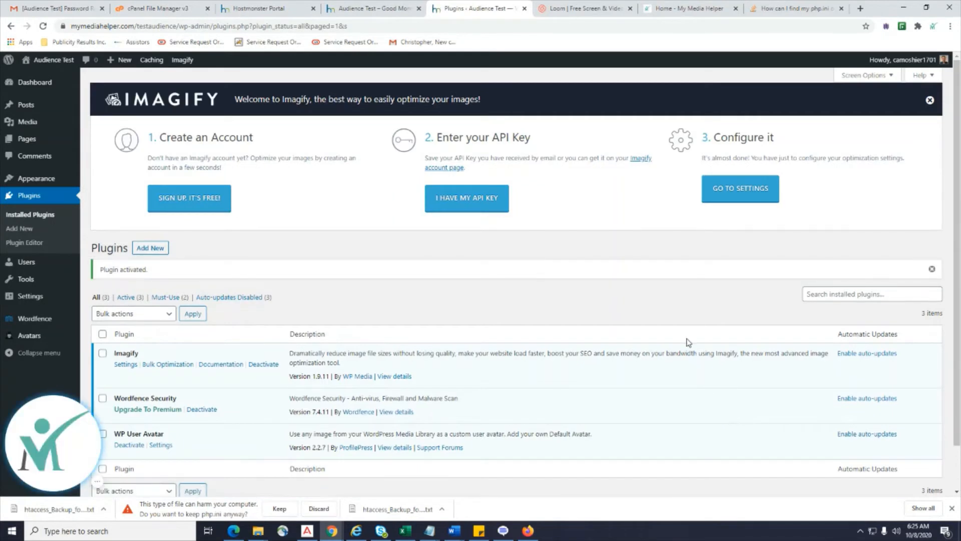
Sign up for a free Imagify account using the site owner's e-mail address.
click(191, 203)
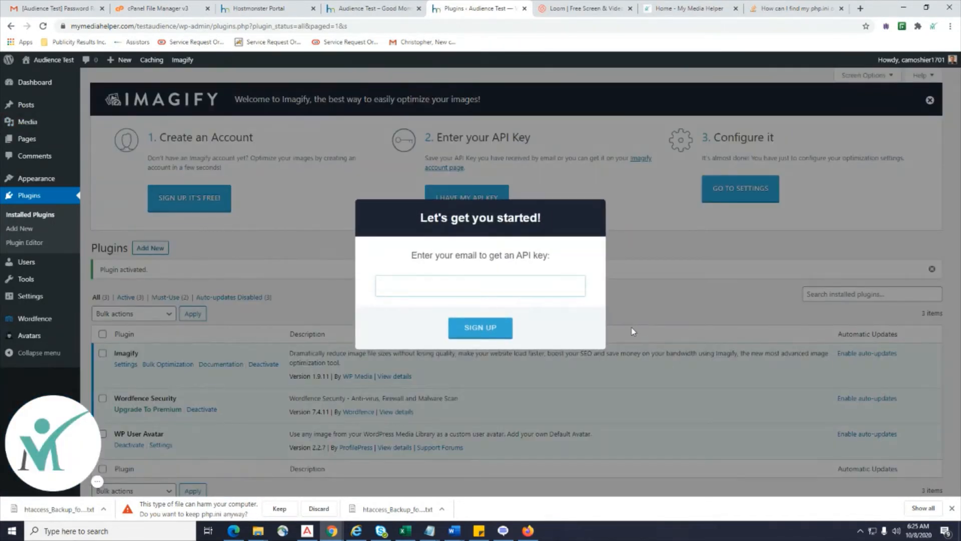
click(480, 331)
click(479, 339)
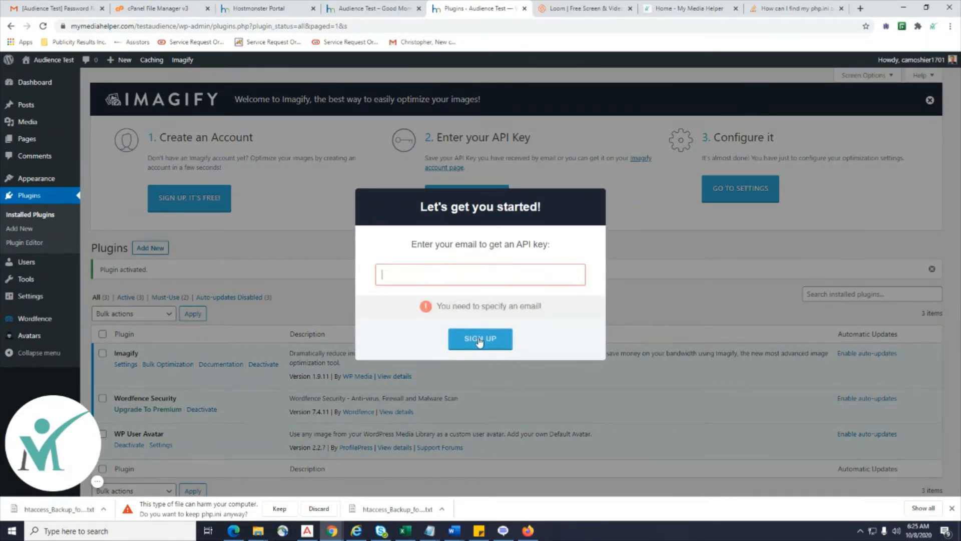
click(659, 183)
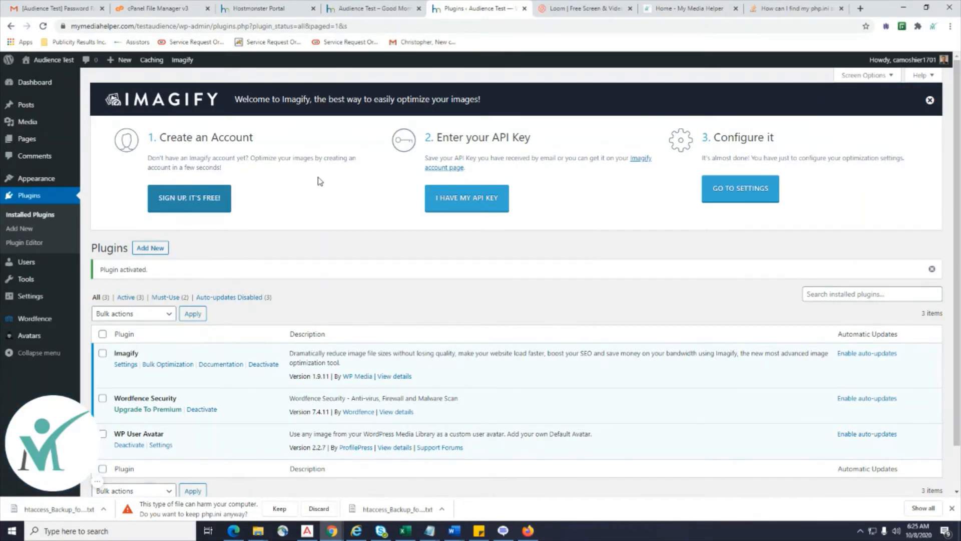
click(204, 208)
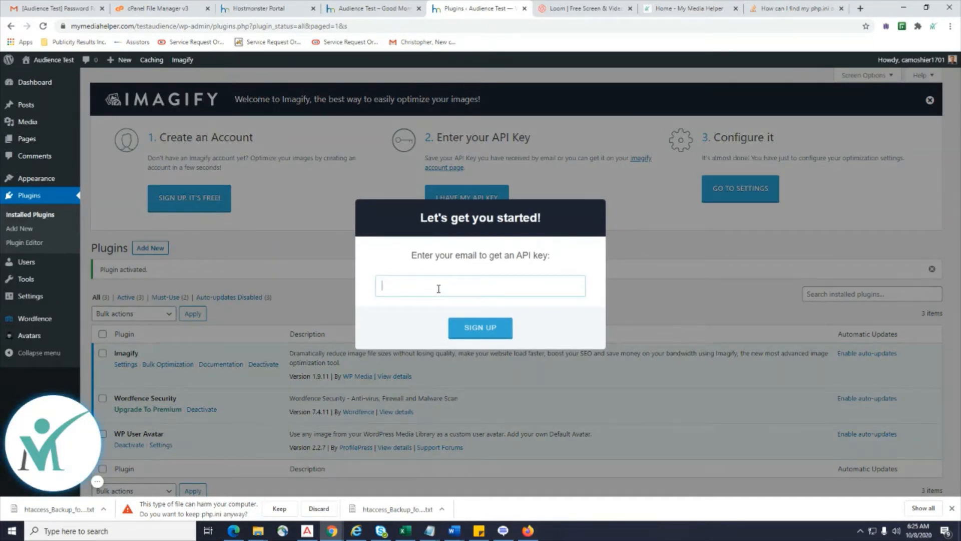
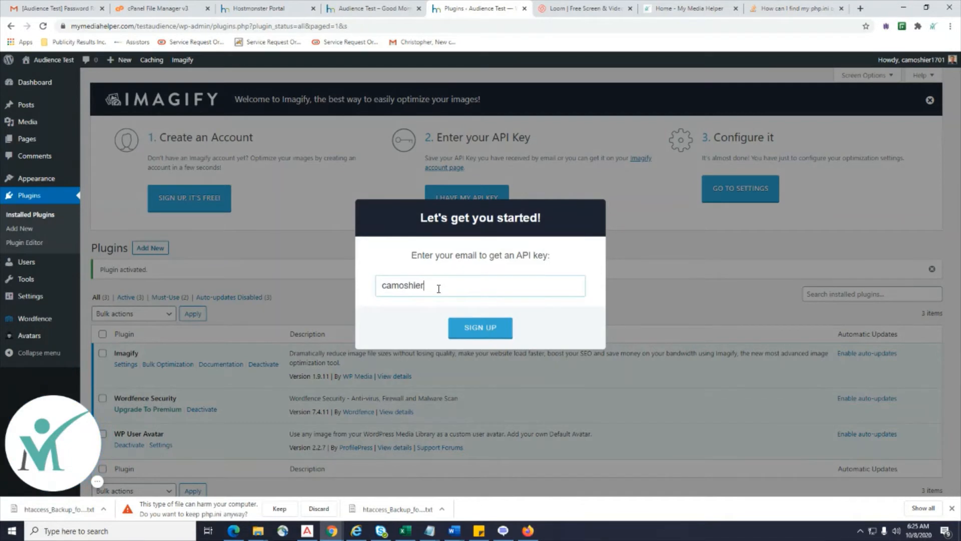
click(480, 332)
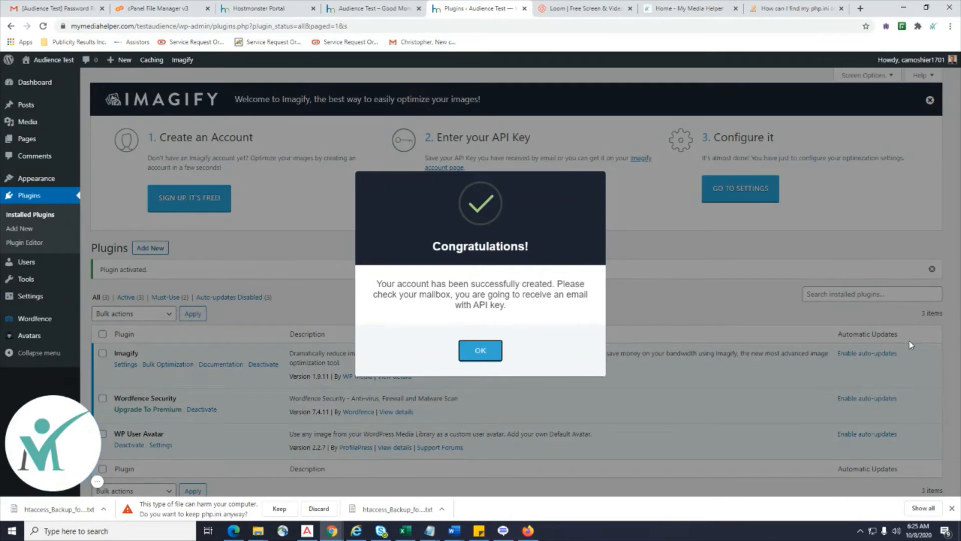
click(476, 355)
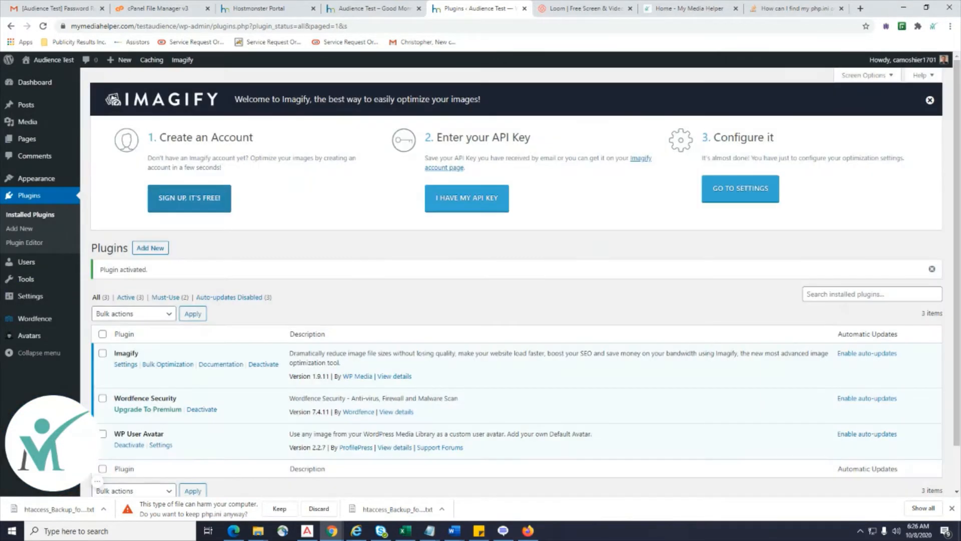
In Gmail, delete the Dice Advisor email and open the Welcome to Imagify message.
click(40, 8)
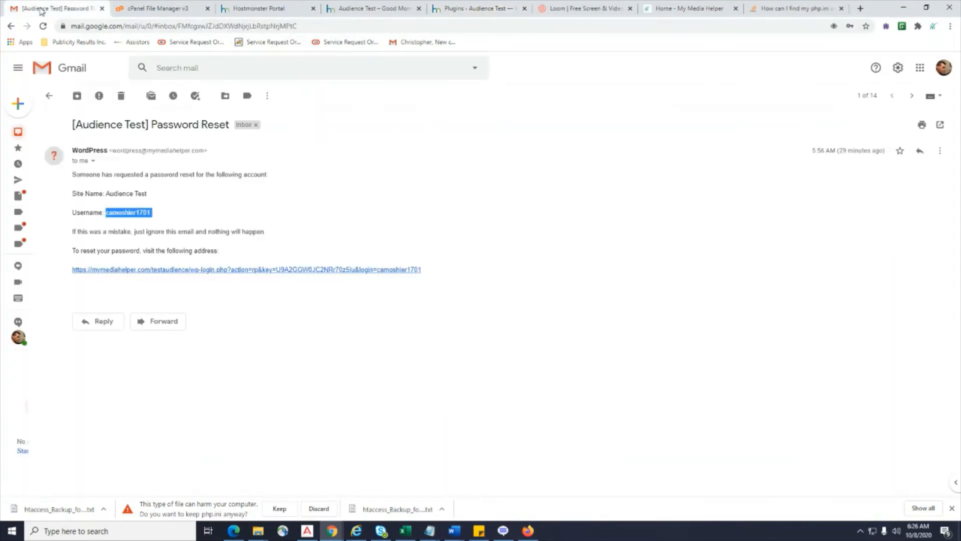
click(23, 131)
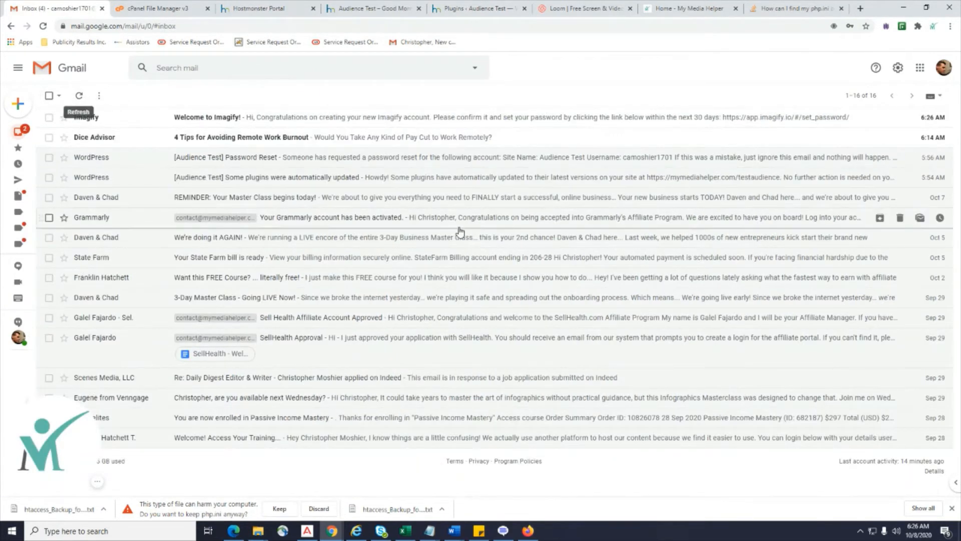
click(49, 137)
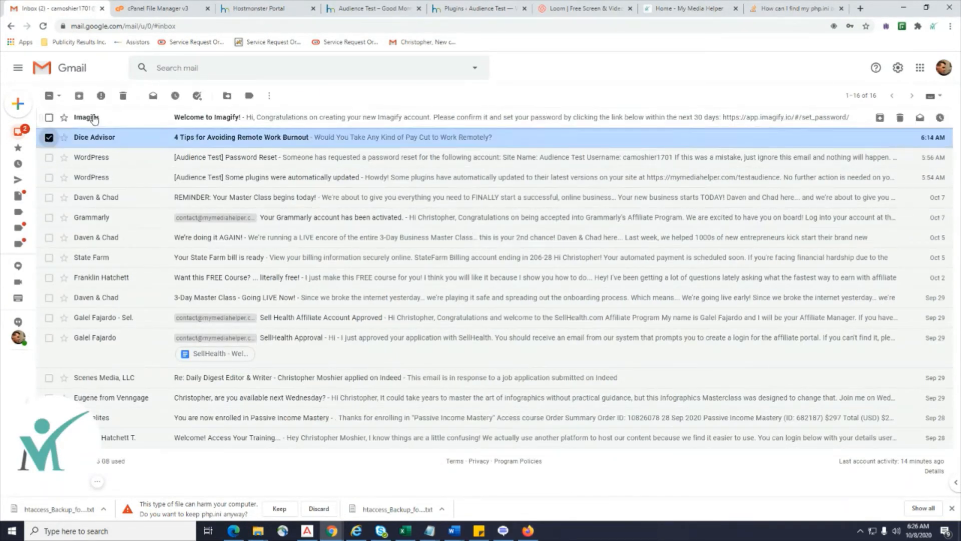
click(124, 95)
double_click(221, 119)
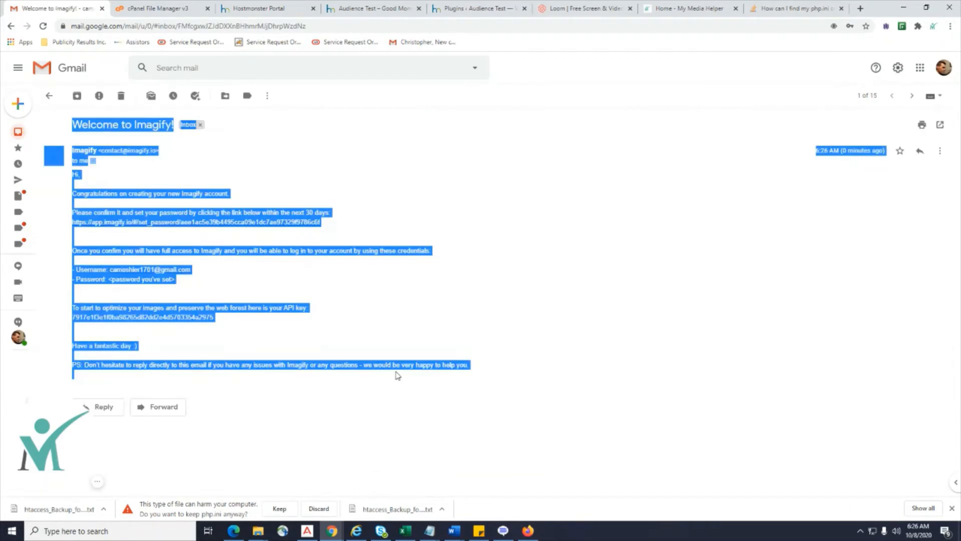
click(611, 277)
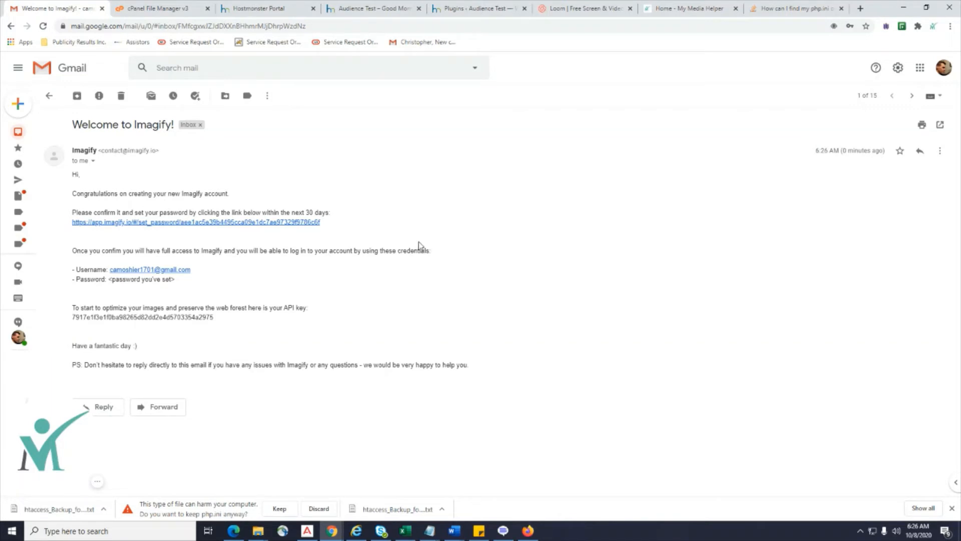
Open the password-setting link in a new tab and copy the API key.
right_click(208, 223)
click(246, 231)
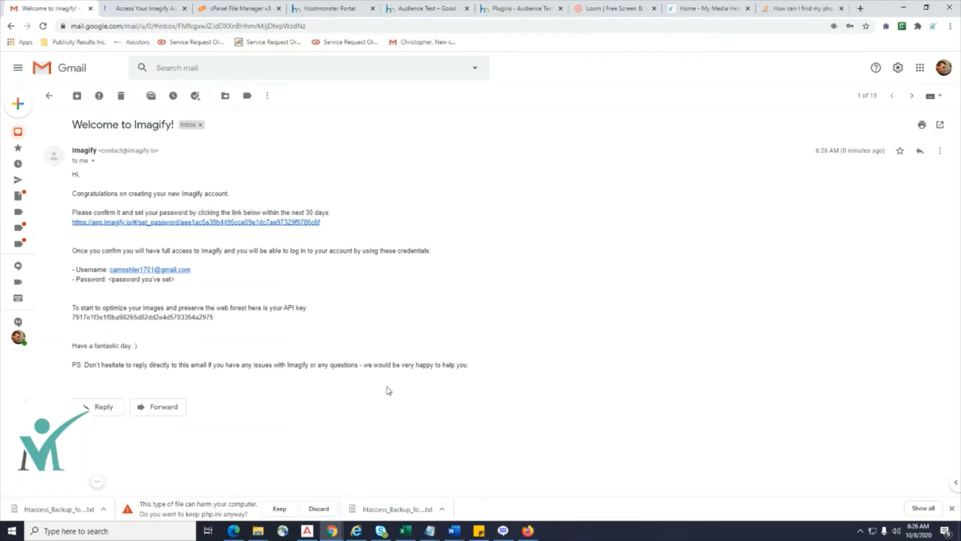
drag(220, 317, 74, 317)
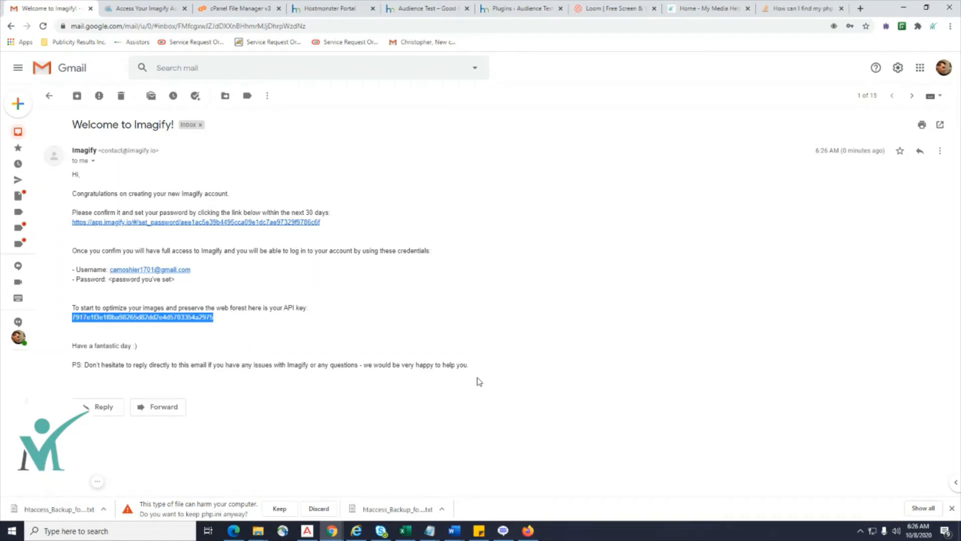
right_click(158, 317)
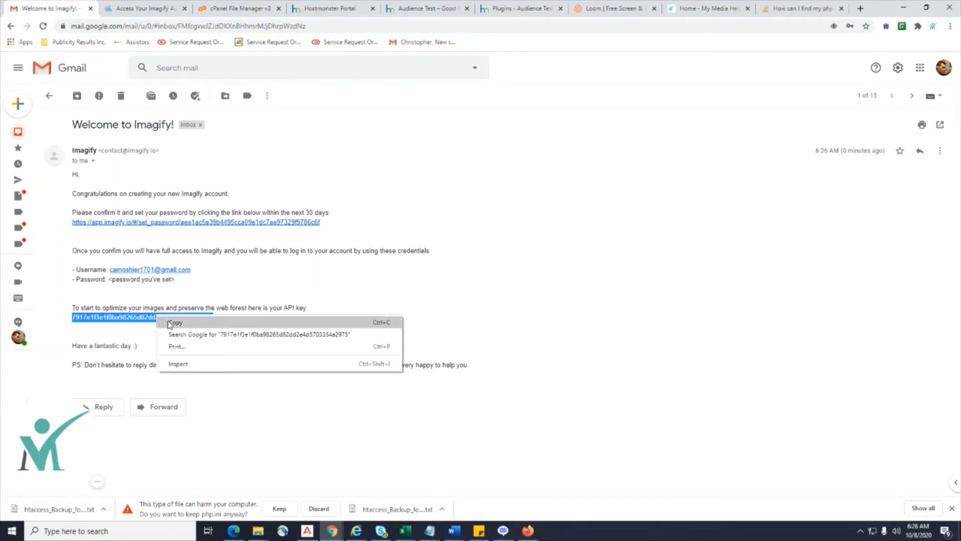
click(172, 323)
click(128, 9)
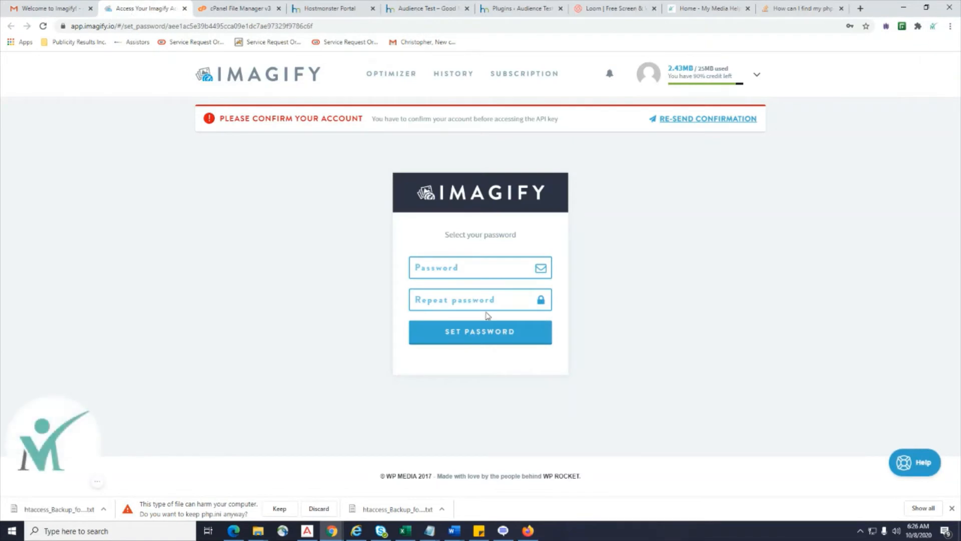
Enter the new Imagify account password in both password fields.
click(68, 9)
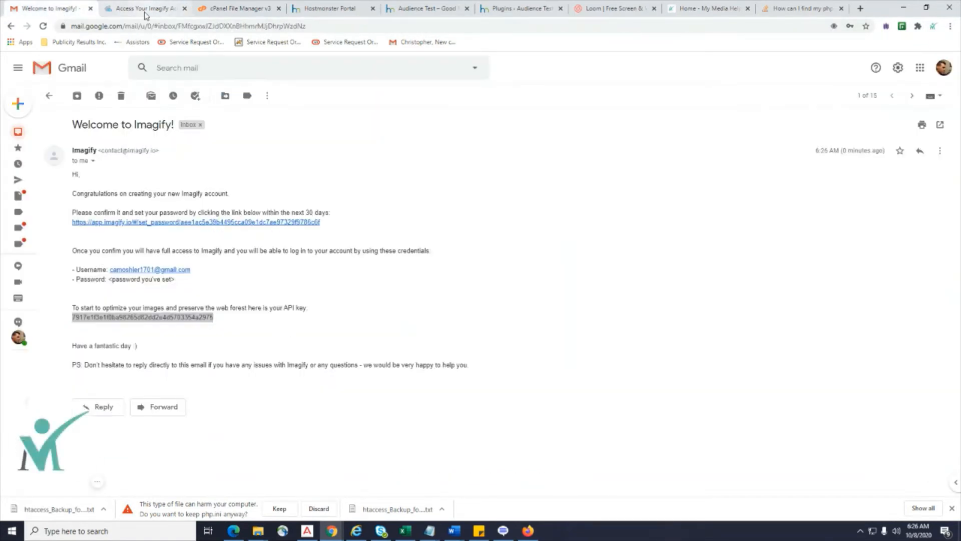
click(159, 7)
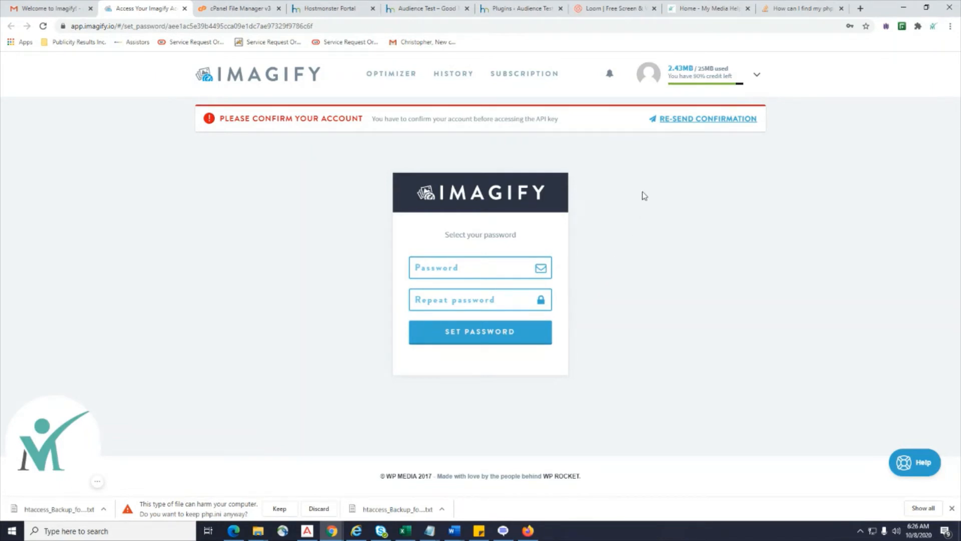
click(443, 275)
click(445, 269)
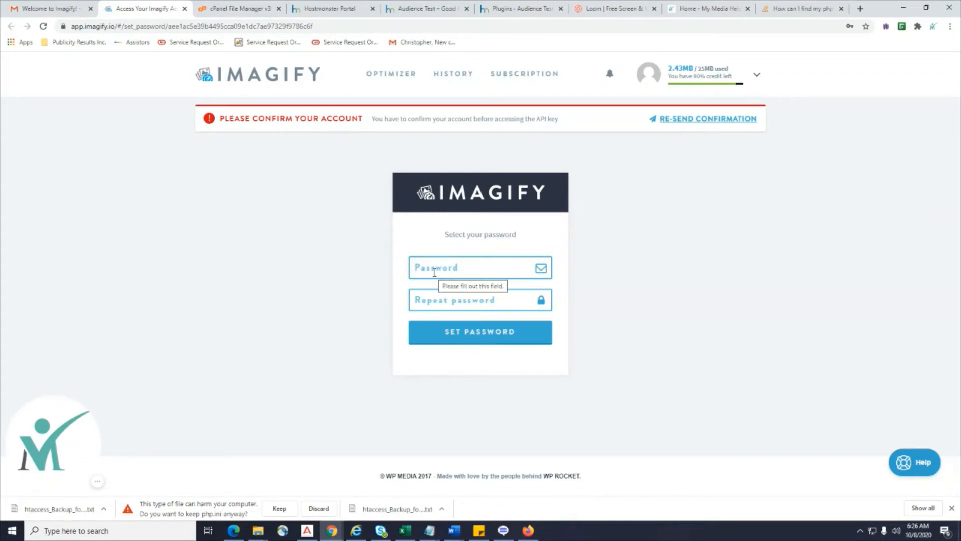
click(435, 273)
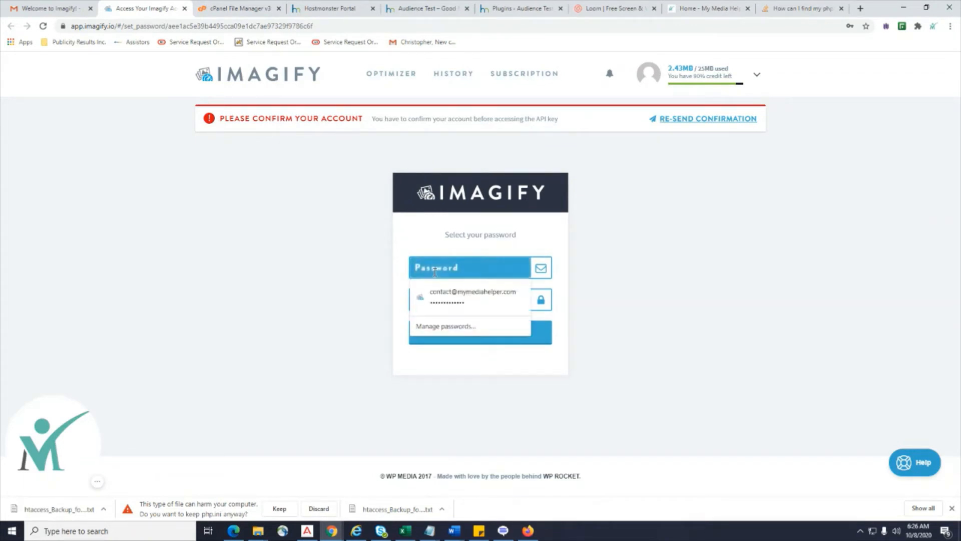
text(***)
key(Tab)
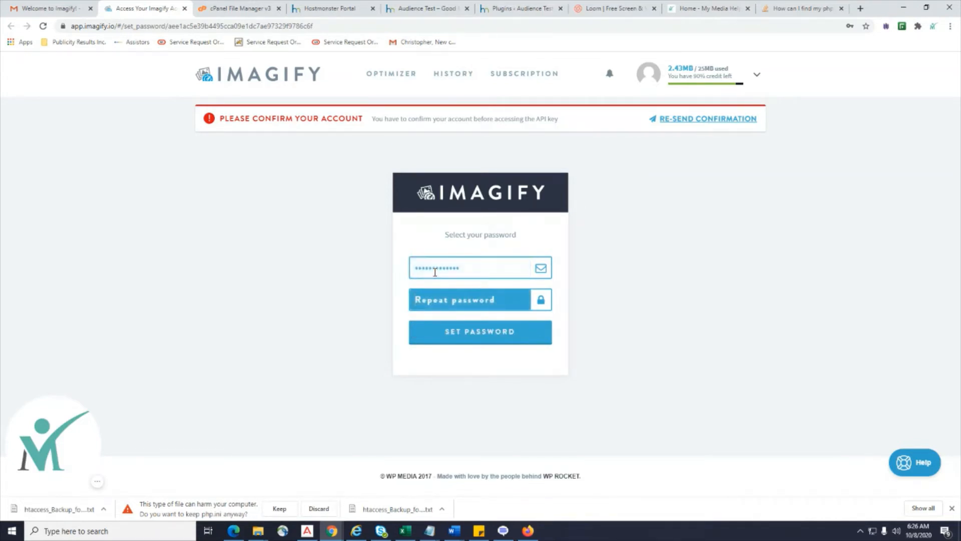
text(**)
Save the password, let Chrome update it, and return to the welcome email.
click(445, 328)
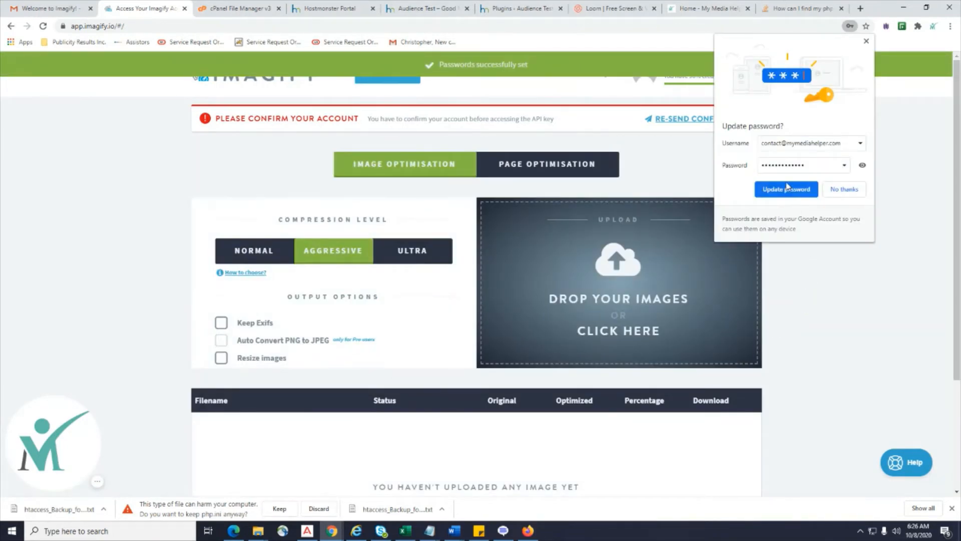
click(785, 191)
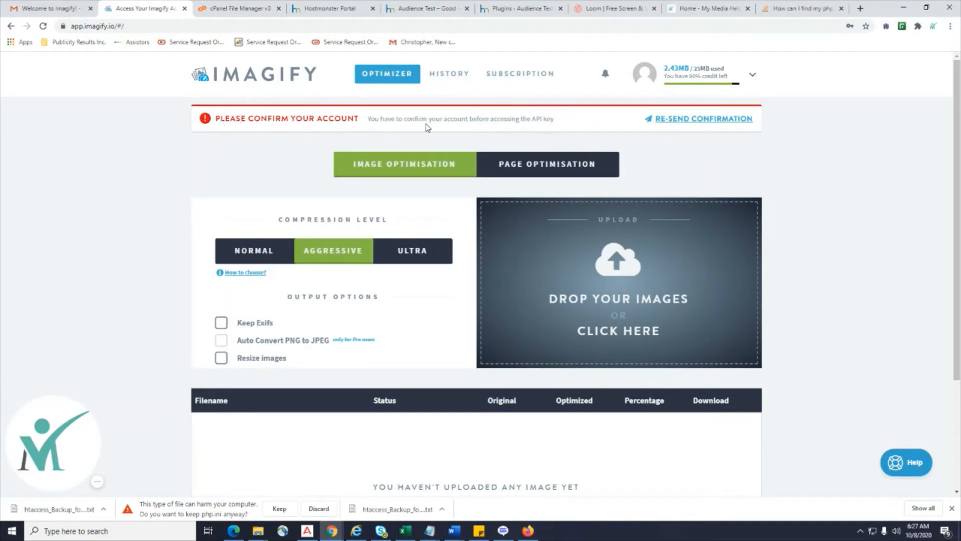
click(75, 11)
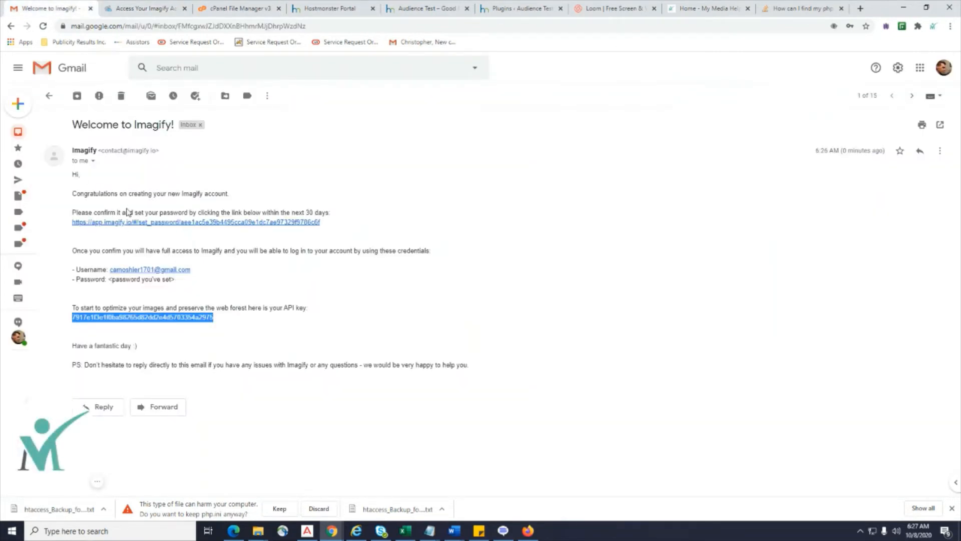
Turn on Keep Exifs, leave Resize images off, and select the Page Optimisation URL field.
click(135, 8)
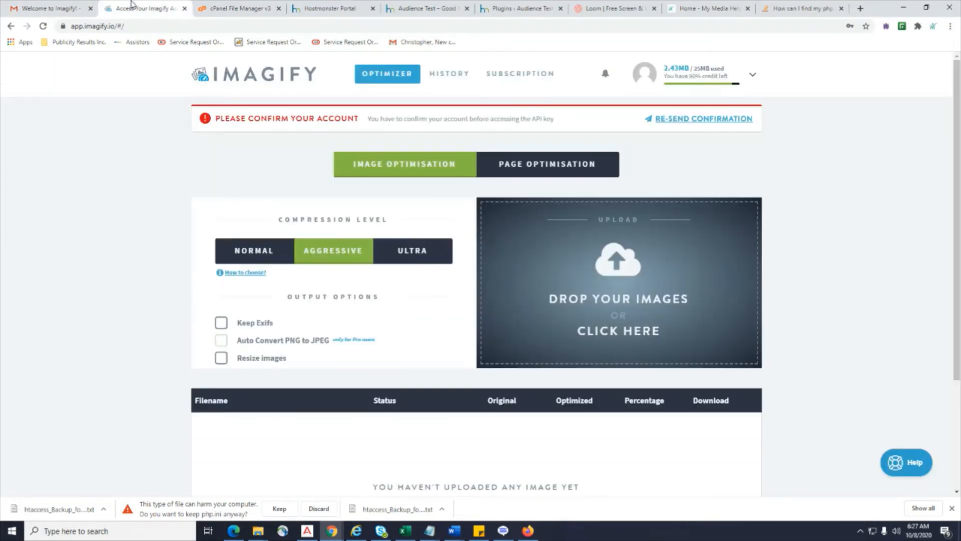
scroll(283, 369, down, 3)
scroll(281, 370, up, 2)
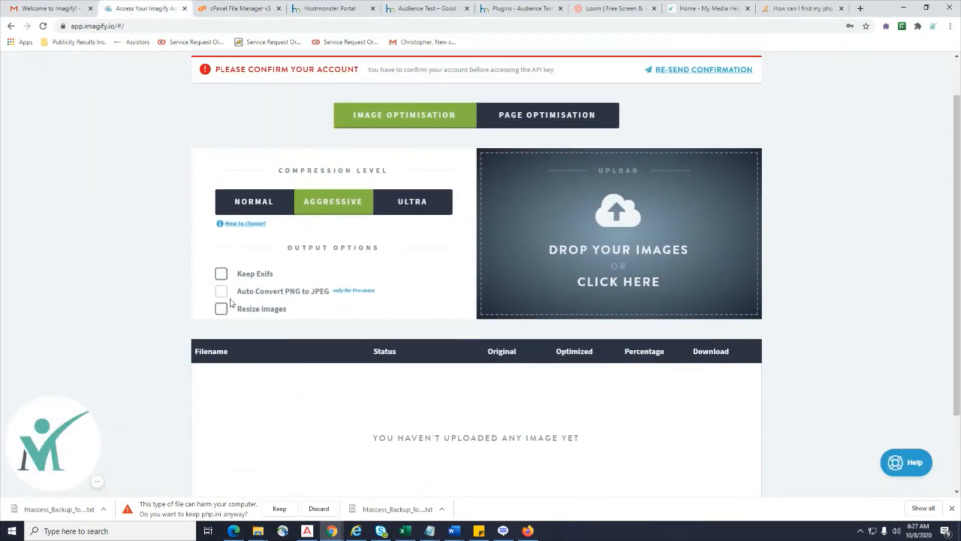
click(223, 275)
click(225, 311)
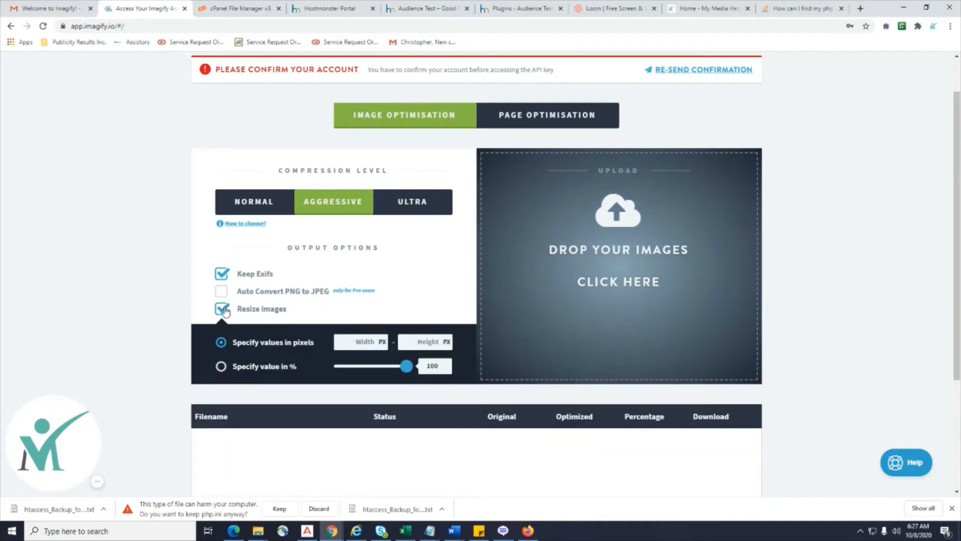
click(225, 306)
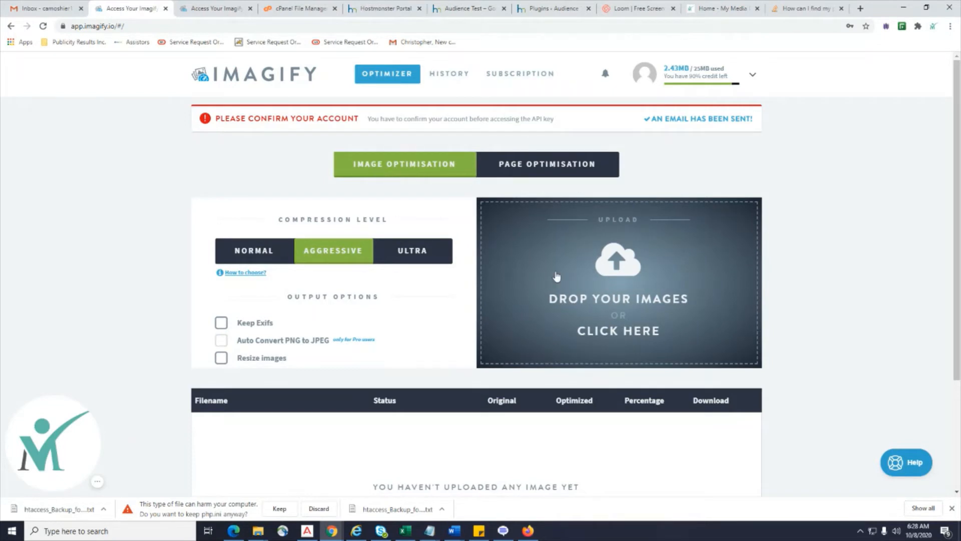
click(551, 168)
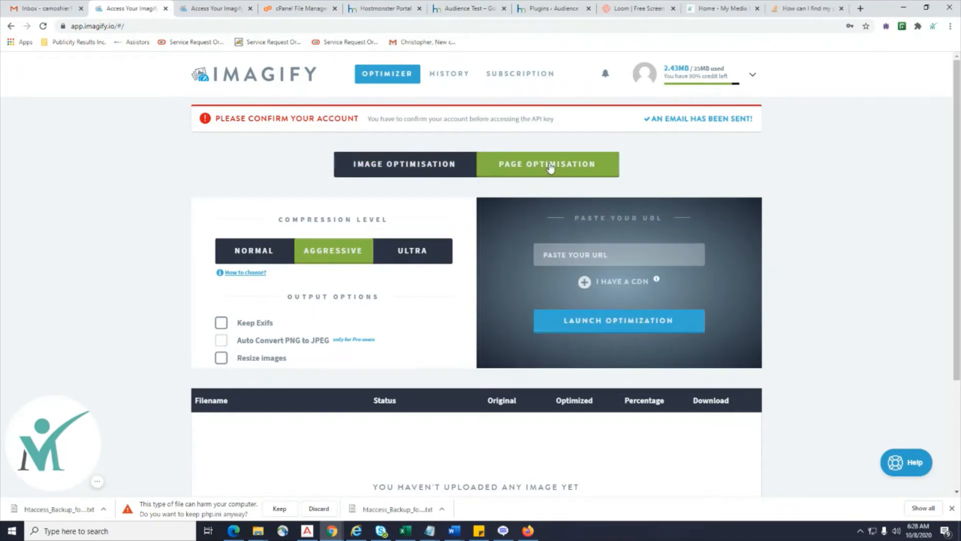
click(576, 258)
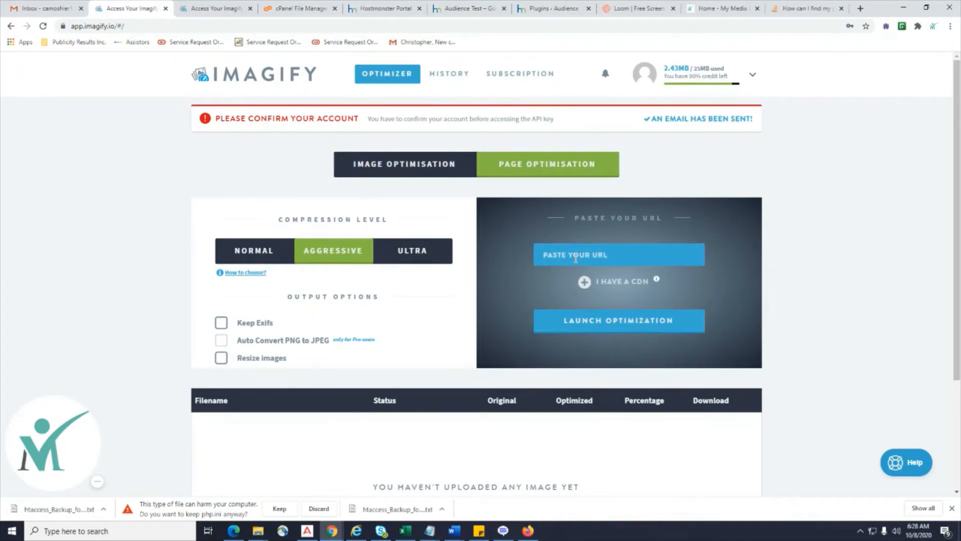
text(HT)
text(TPS://WWW.MYMEDIAHE)
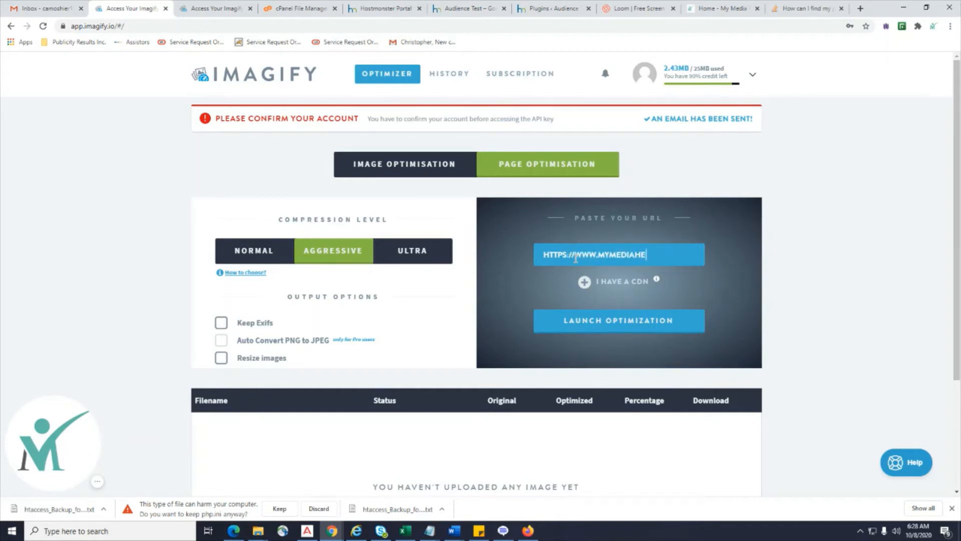
text(LPER.COM)
click(635, 324)
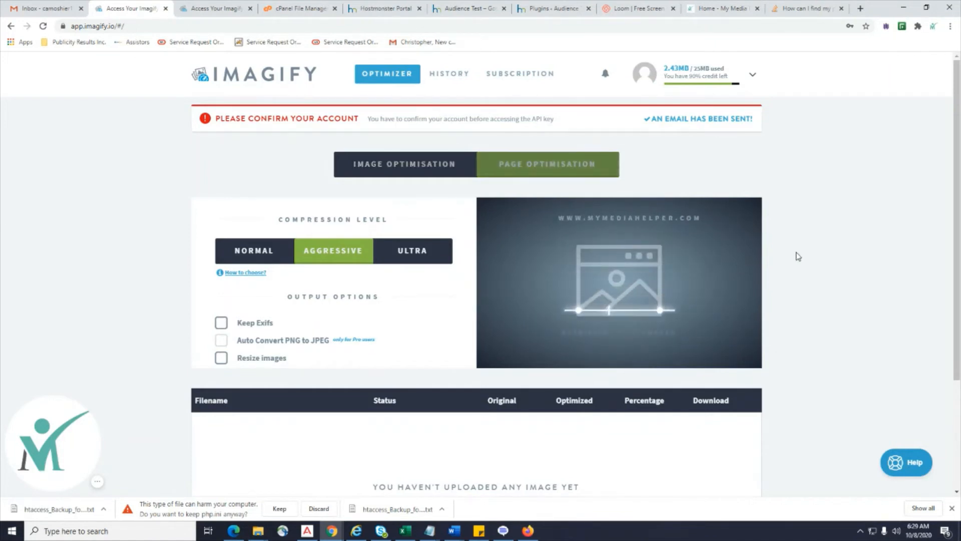
Review the results: 41 images optimized, saving 1.3mb of 2.2mb with 0 errors.
scroll(798, 257, down, 3)
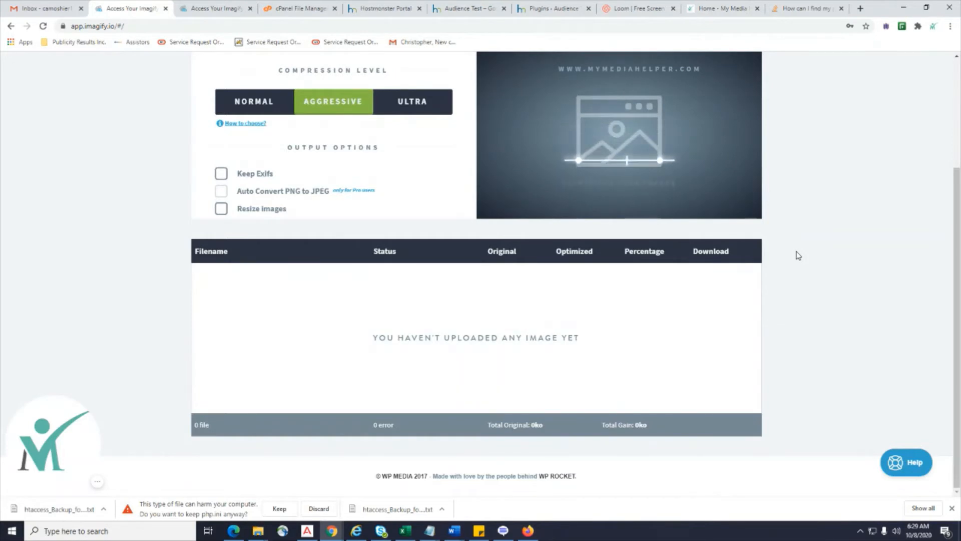
scroll(620, 324, down, 15)
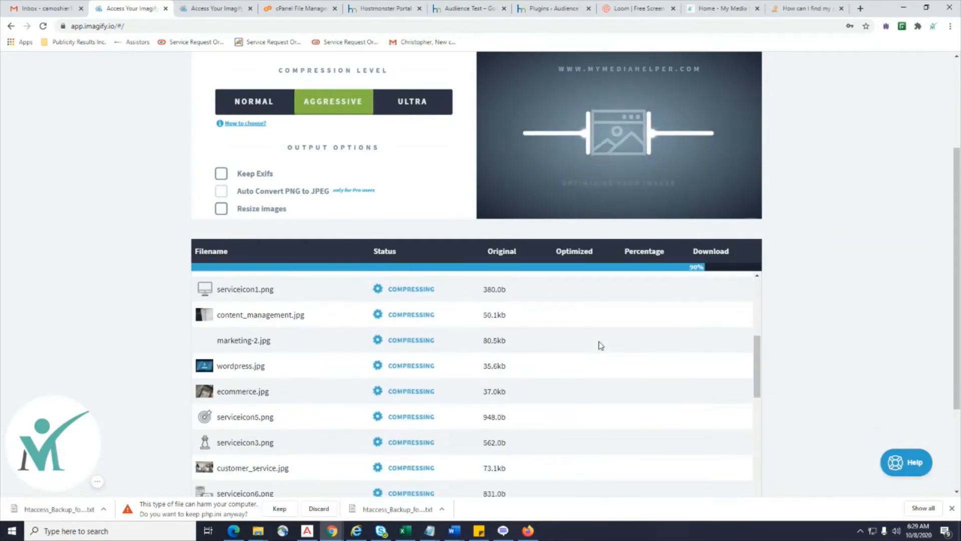
scroll(654, 337, down, 5)
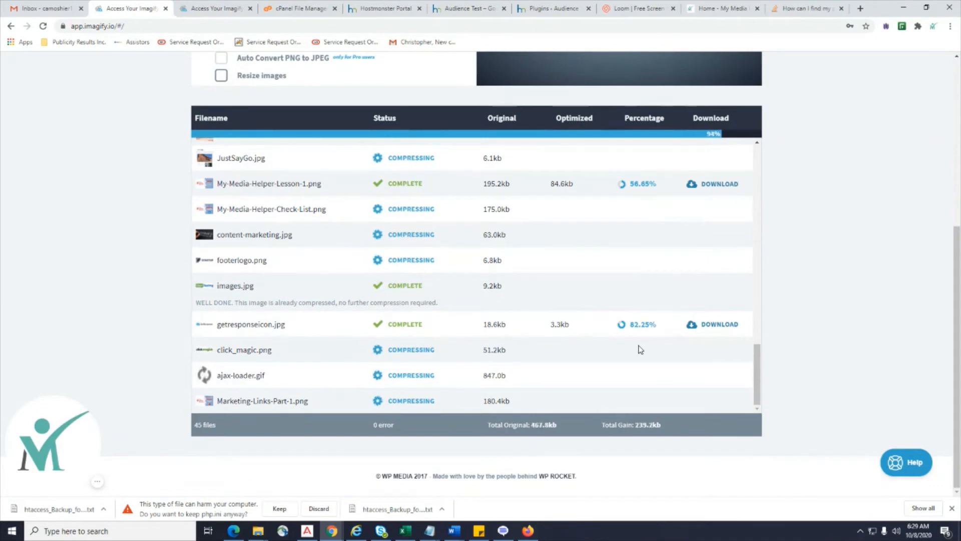
scroll(569, 344, up, 13)
scroll(558, 343, up, 8)
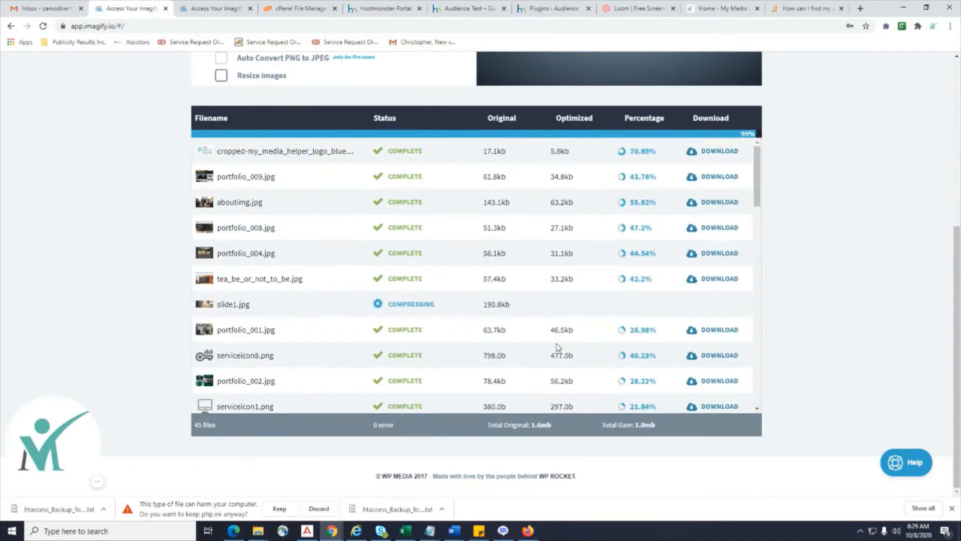
scroll(809, 287, up, 5)
scroll(809, 288, down, 6)
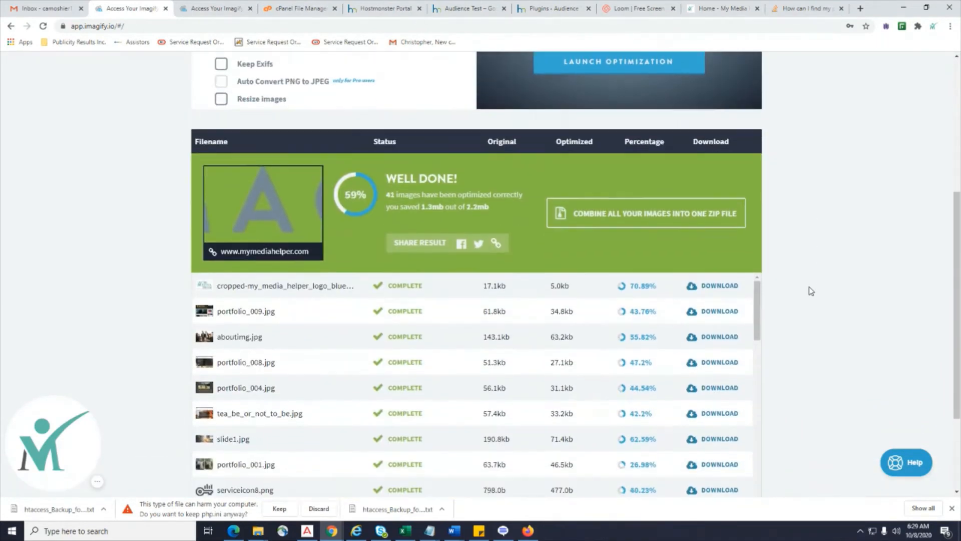
scroll(692, 280, down, 4)
scroll(692, 280, up, 4)
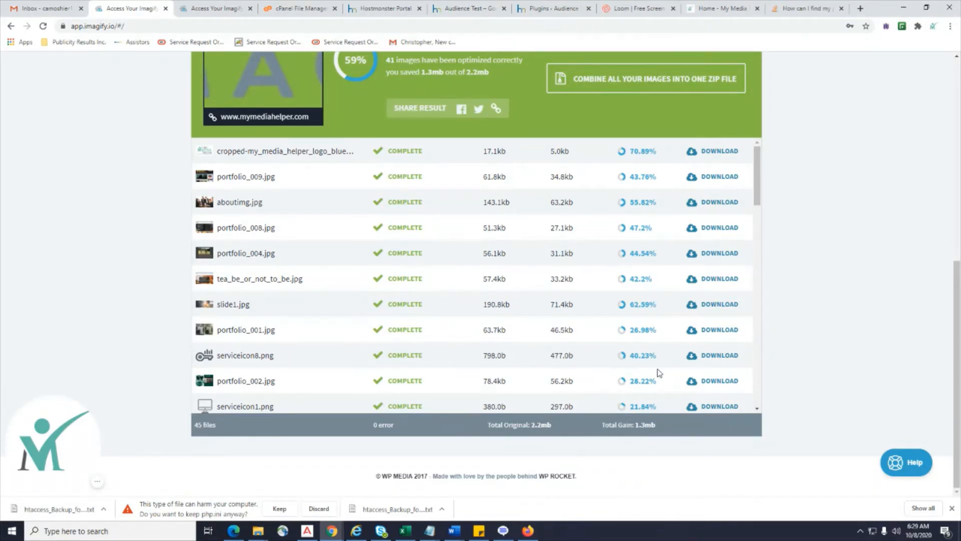
scroll(610, 296, down, 15)
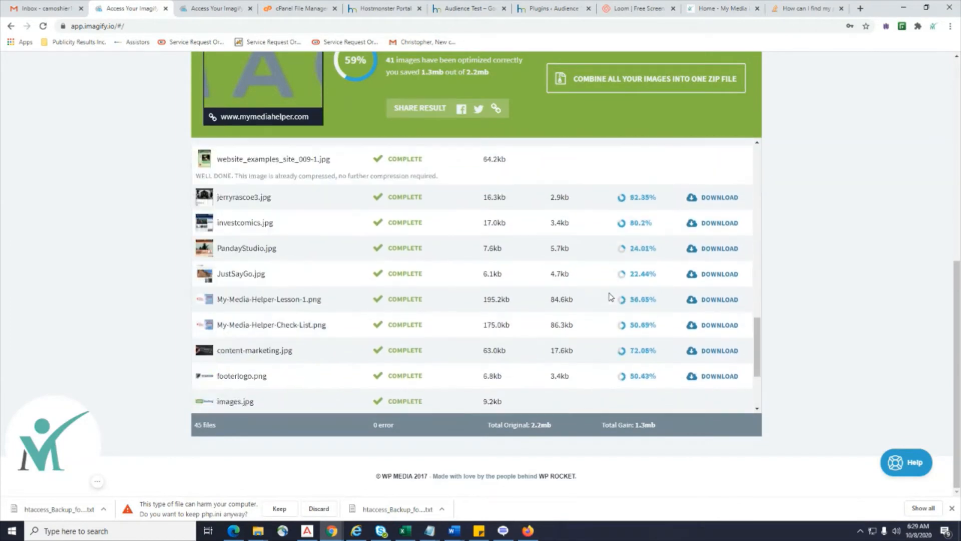
scroll(610, 296, up, 15)
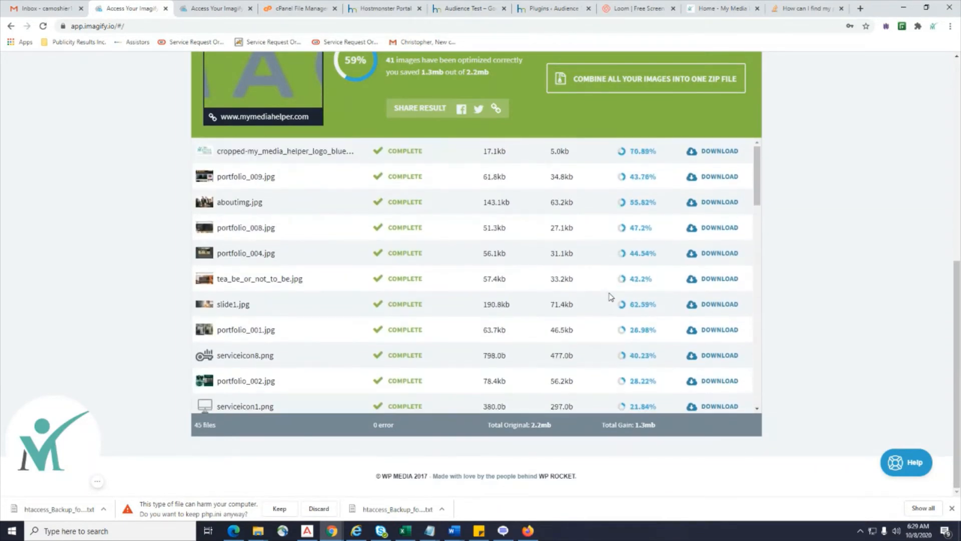
scroll(901, 225, up, 5)
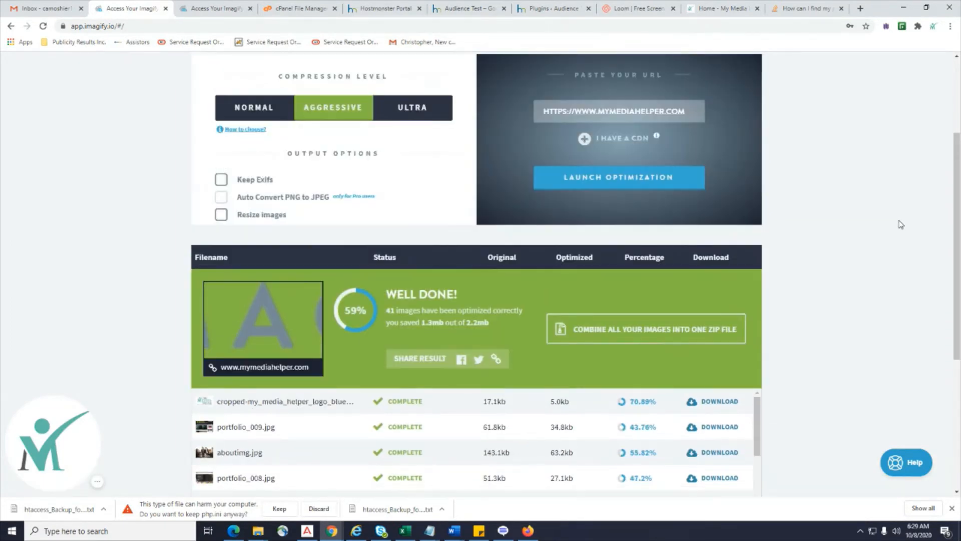
scroll(900, 225, up, 3)
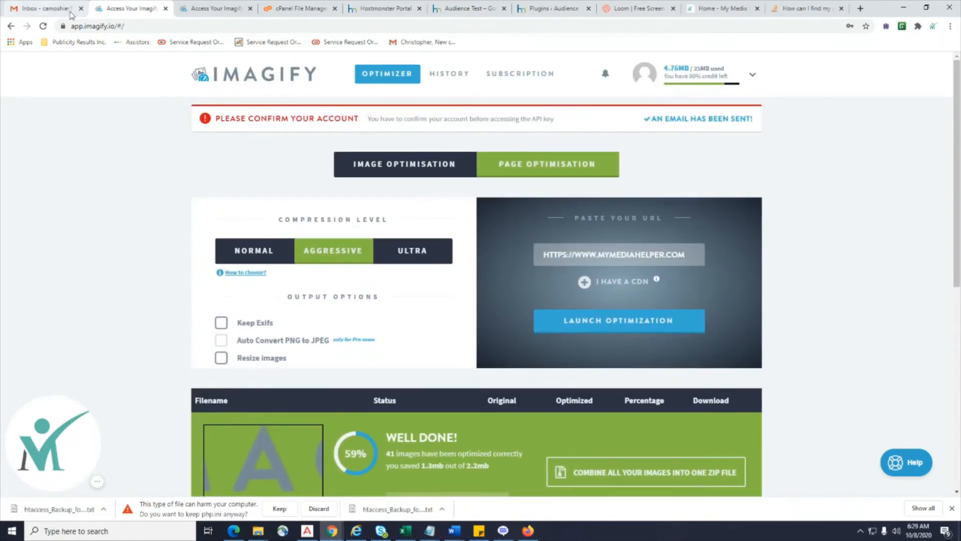
Open Imagify's billing information page, then close the extra Imagify tabs.
click(752, 75)
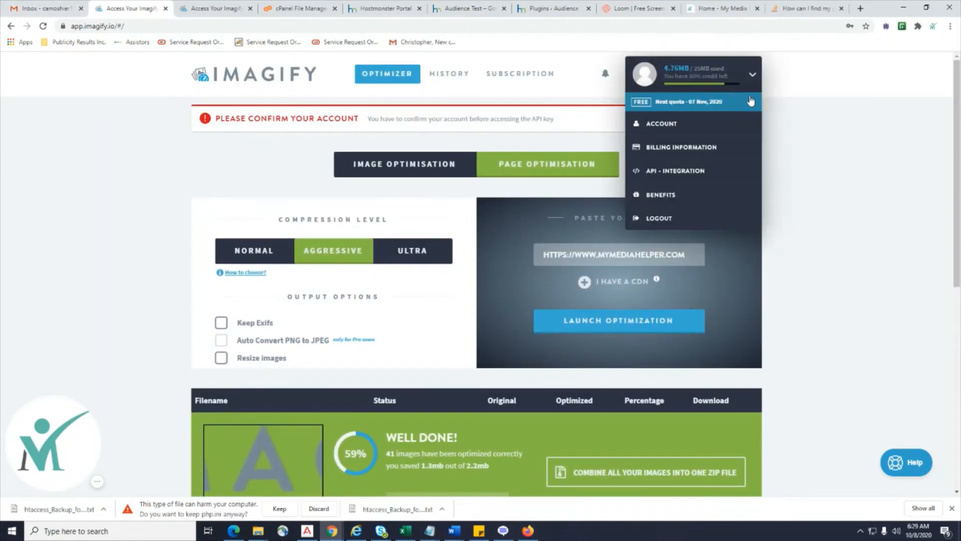
click(705, 169)
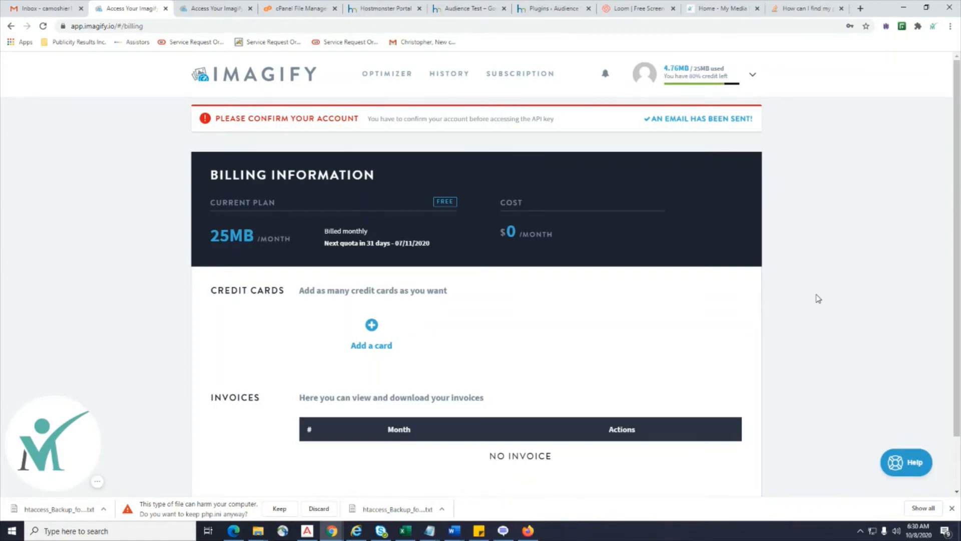
click(48, 6)
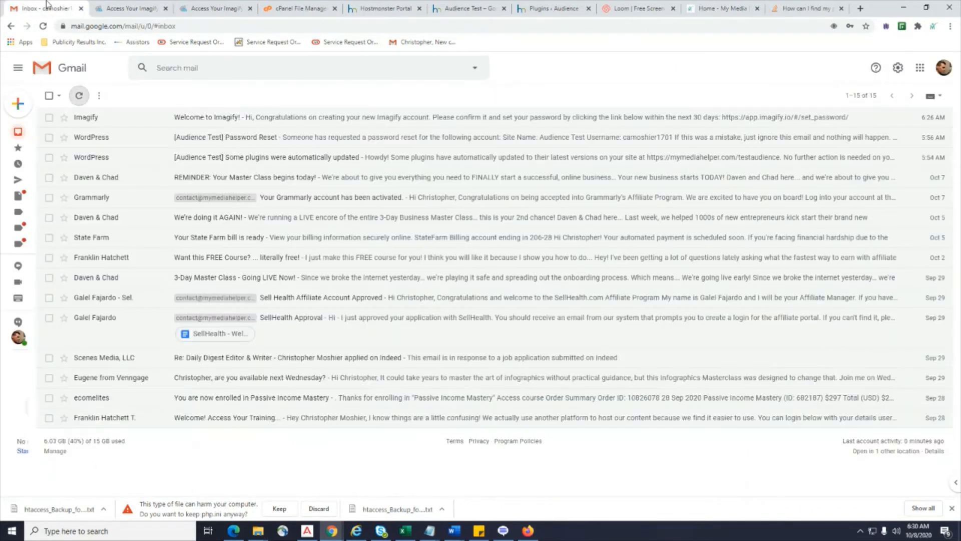
click(192, 10)
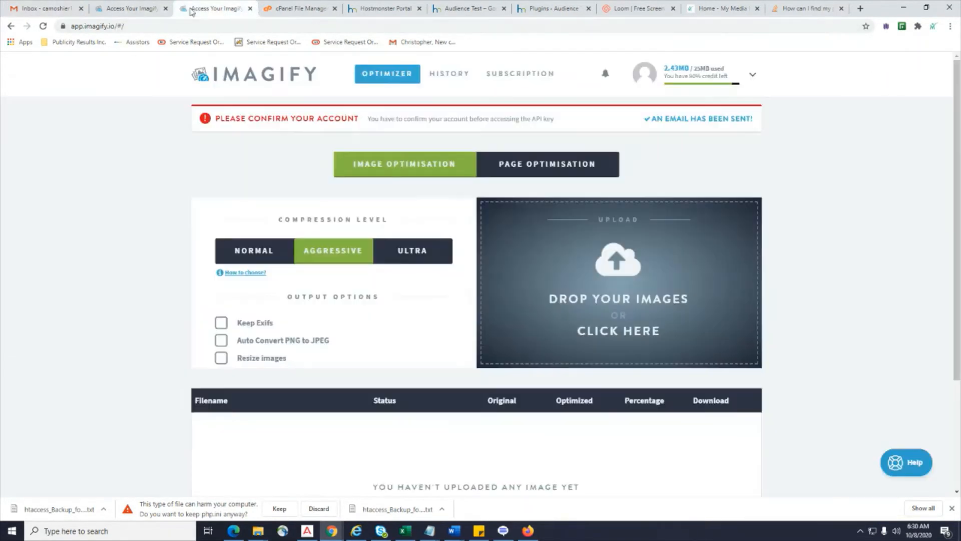
click(250, 8)
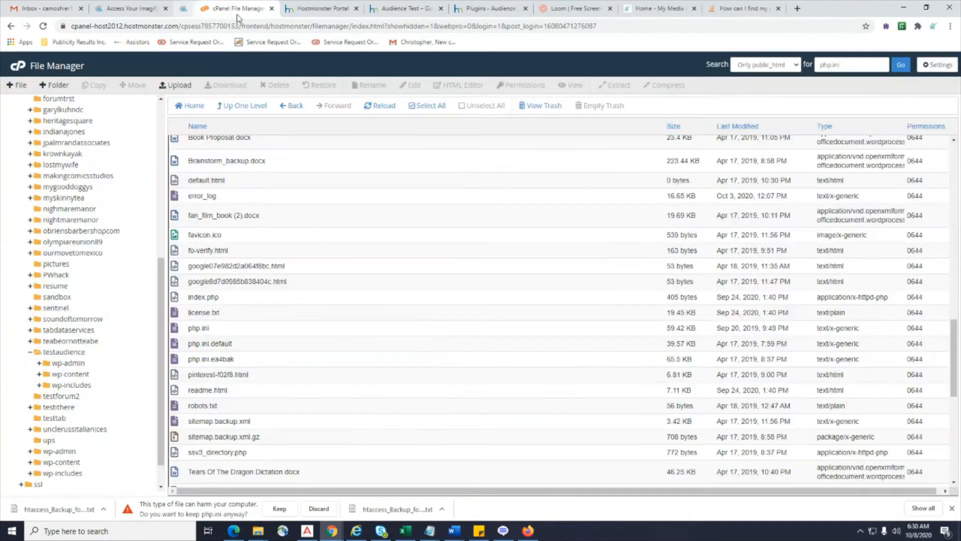
click(165, 9)
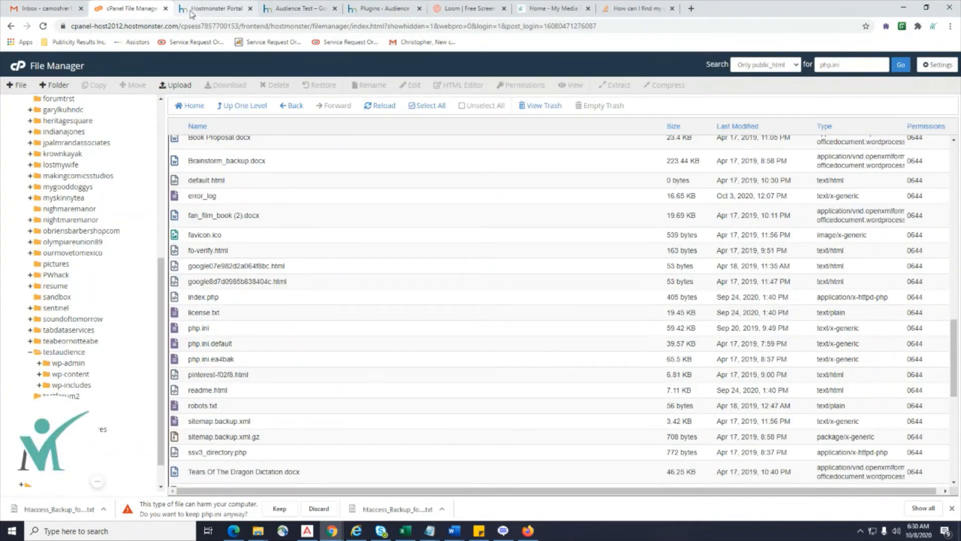
Close the hosting portal and Stack Overflow tabs and return to the Plugins page.
click(236, 15)
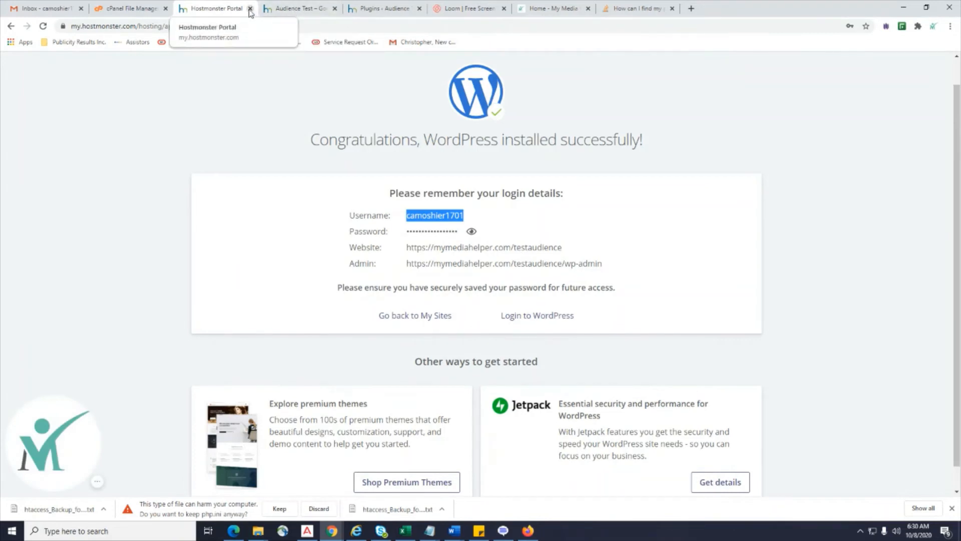
click(250, 9)
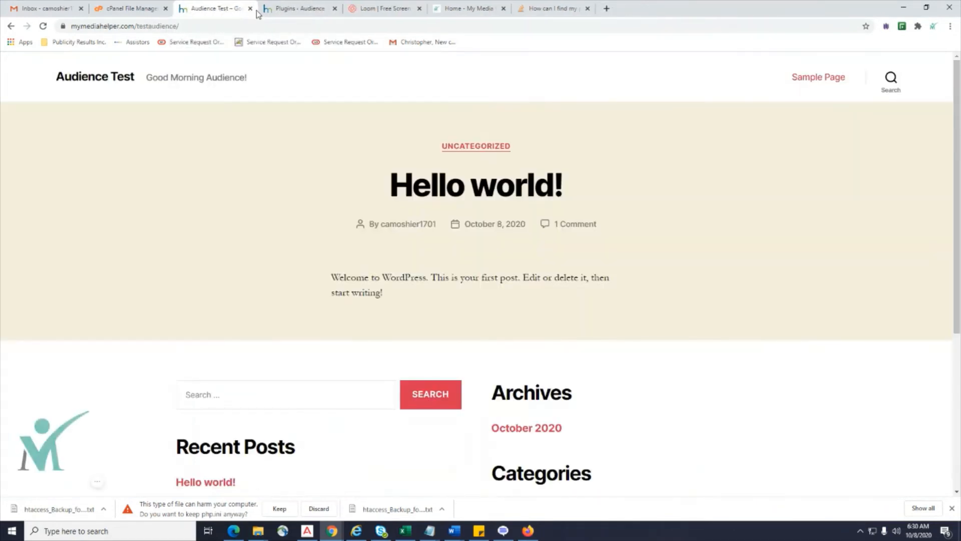
click(291, 10)
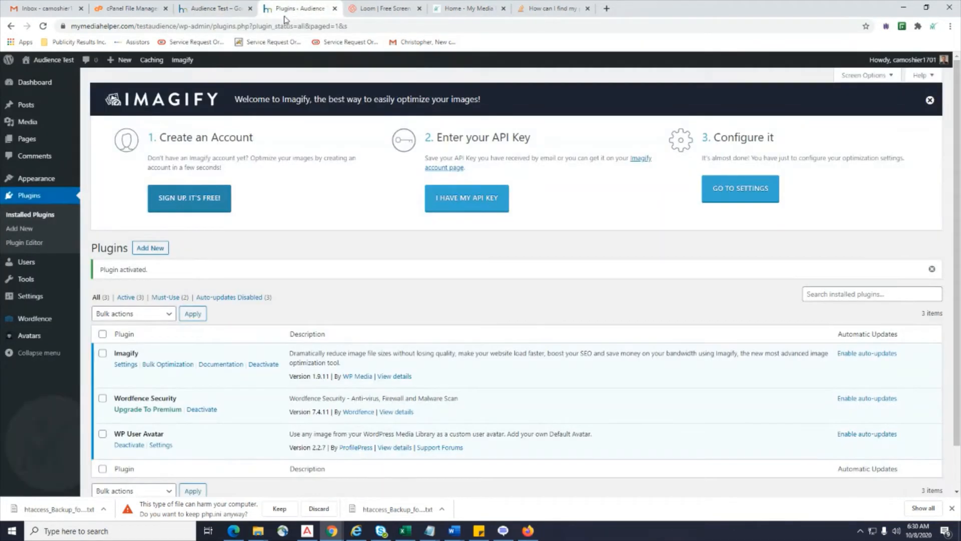
click(561, 9)
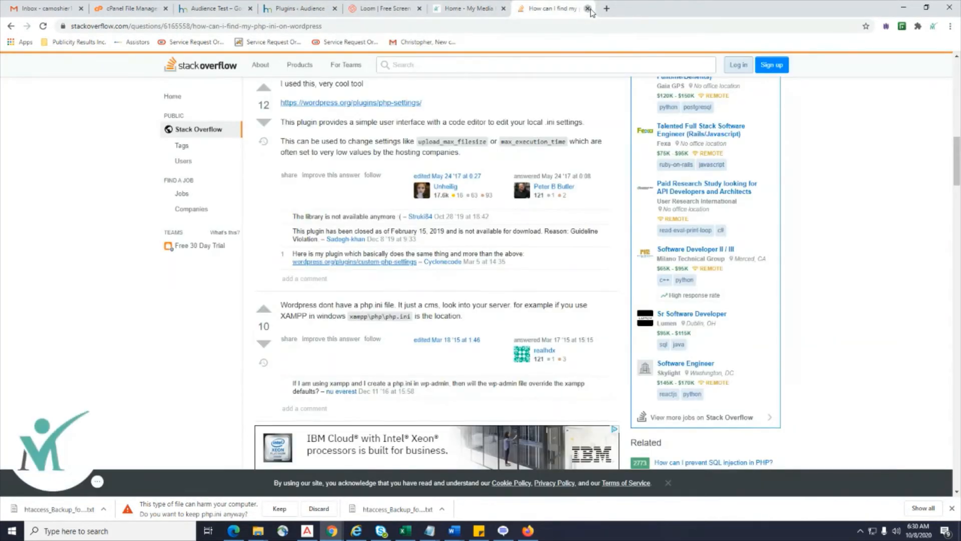
click(587, 9)
click(343, 11)
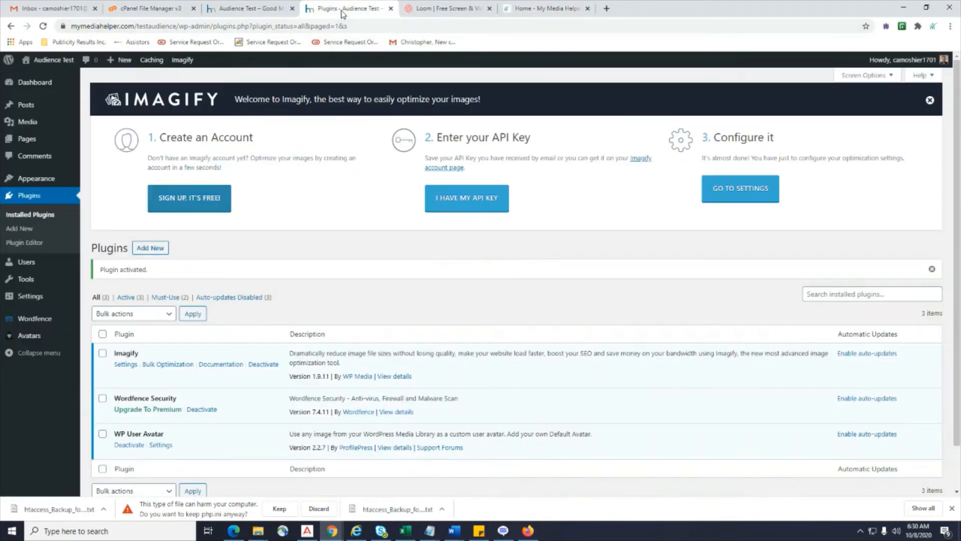
Search Add New for 'Rank Math', then install and activate Rank Math SEO.
click(21, 229)
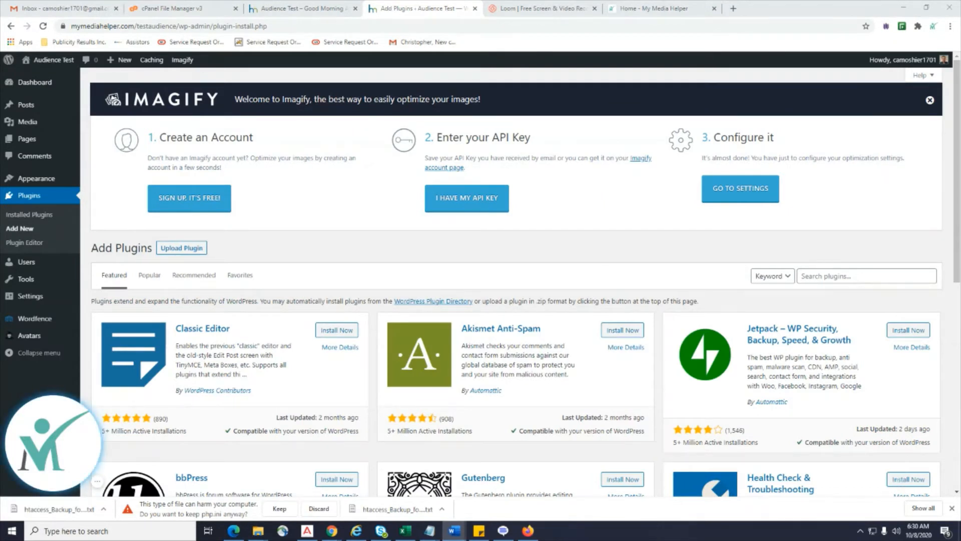
right_click(846, 283)
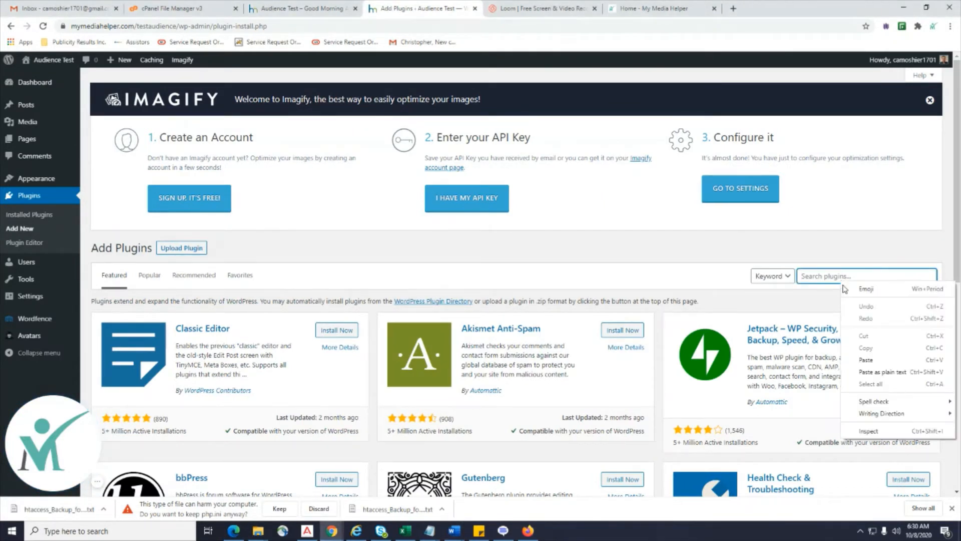
click(871, 358)
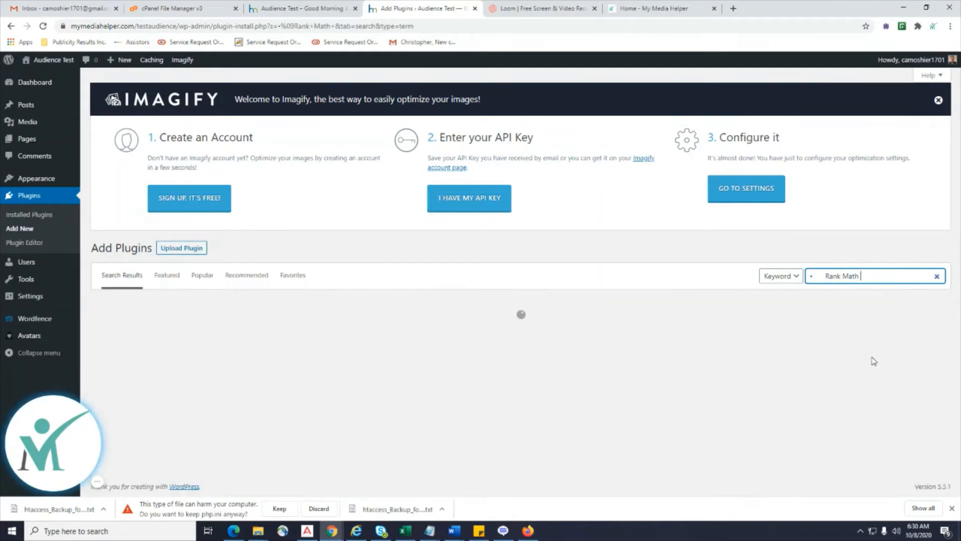
drag(827, 276, 790, 279)
click(818, 276)
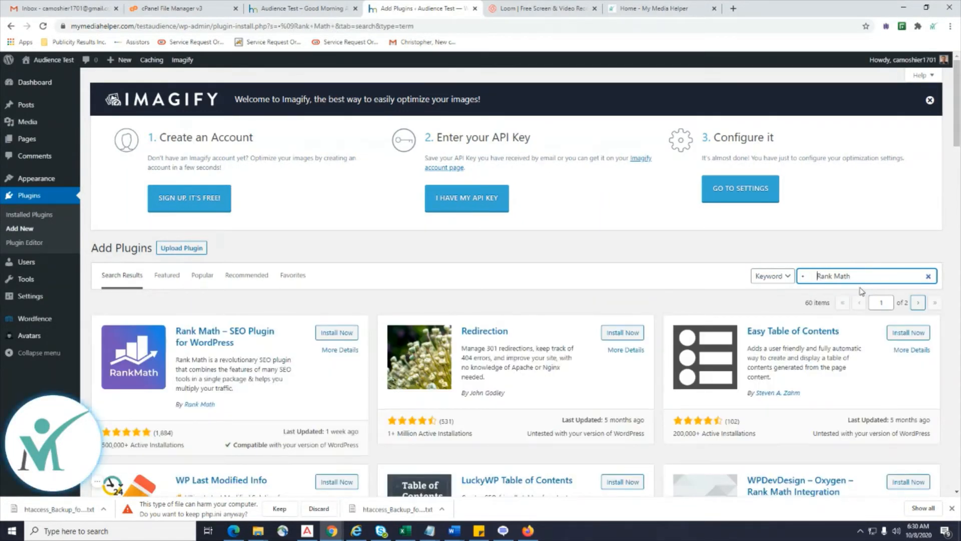
key(BackSpace)
key(BackSpace)
click(847, 277)
key(BackSpace)
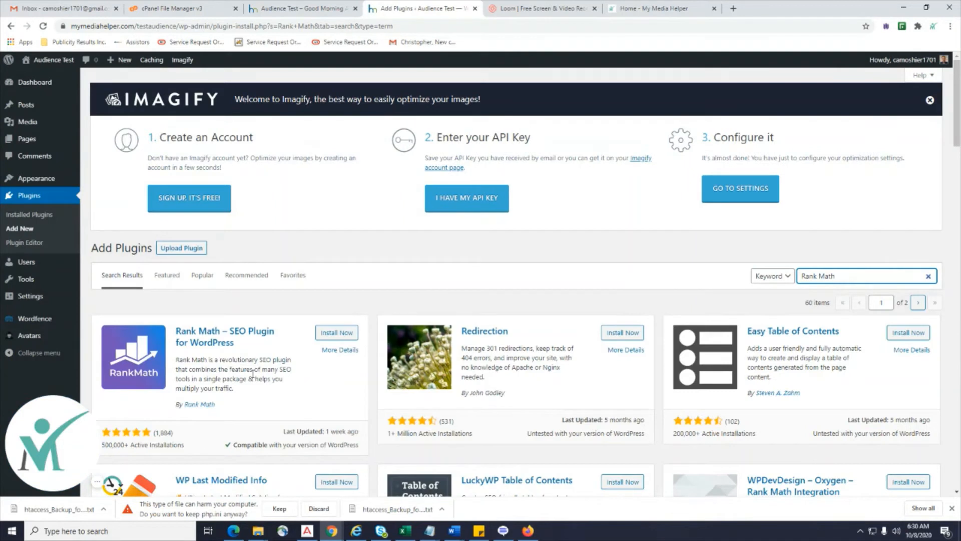
click(338, 334)
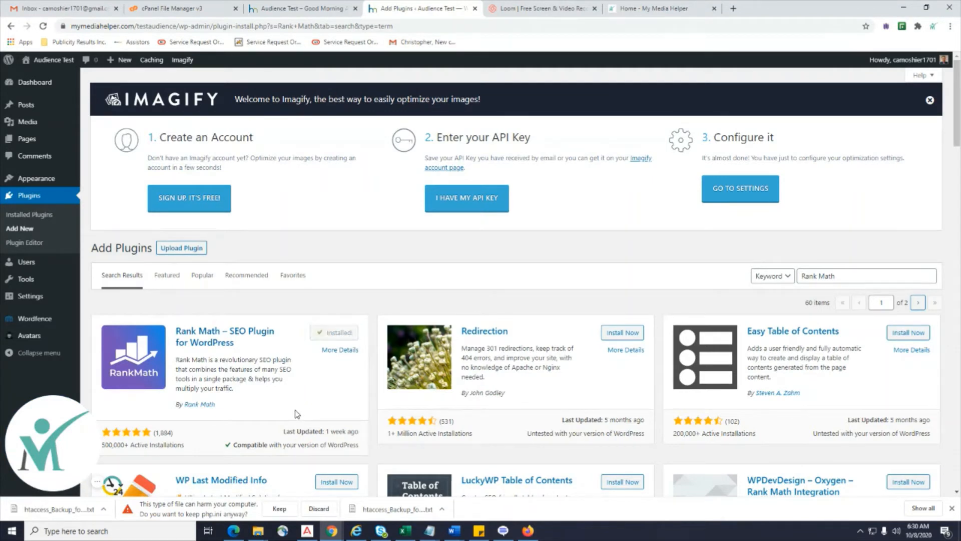
click(343, 334)
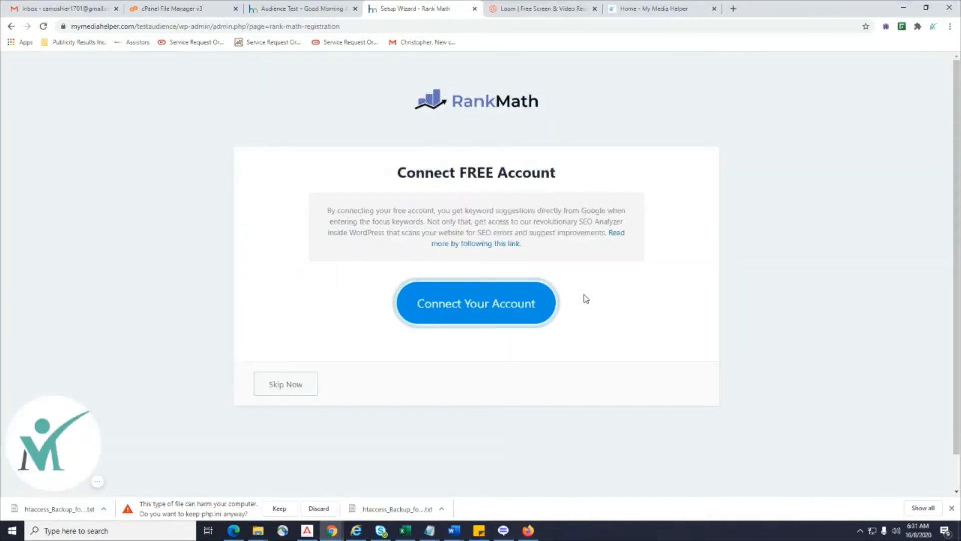
Connect a free Rank Math account to Audience Test and review the Getting Started mode options.
click(472, 307)
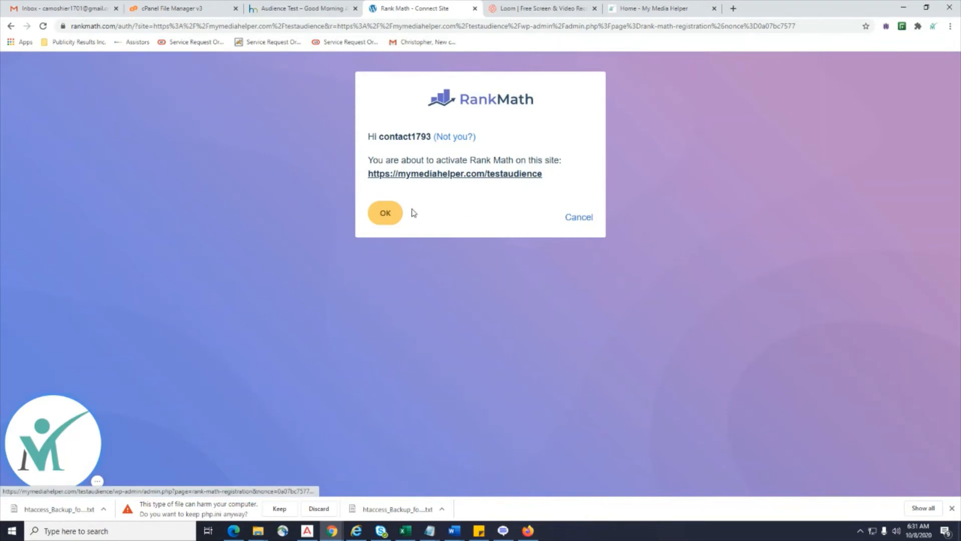
click(386, 214)
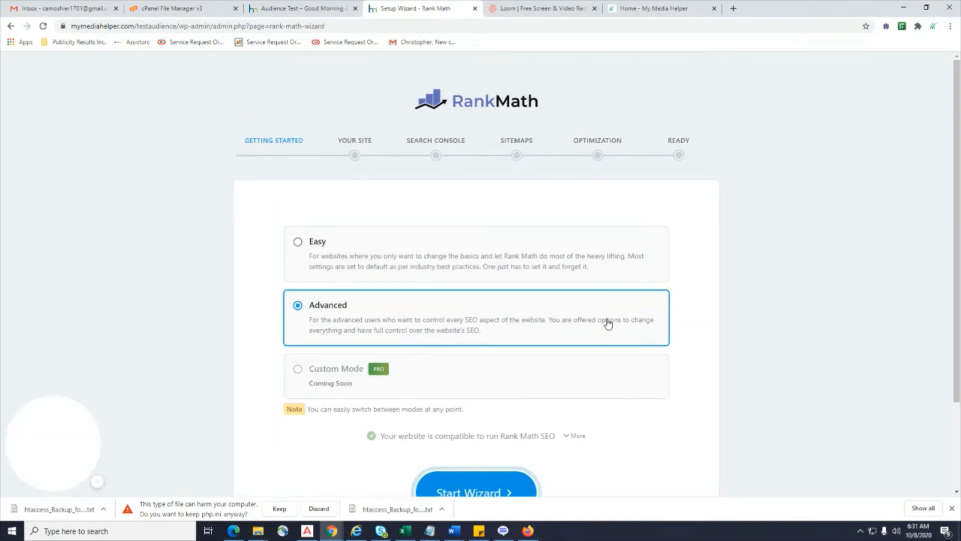
scroll(607, 324, down, 2)
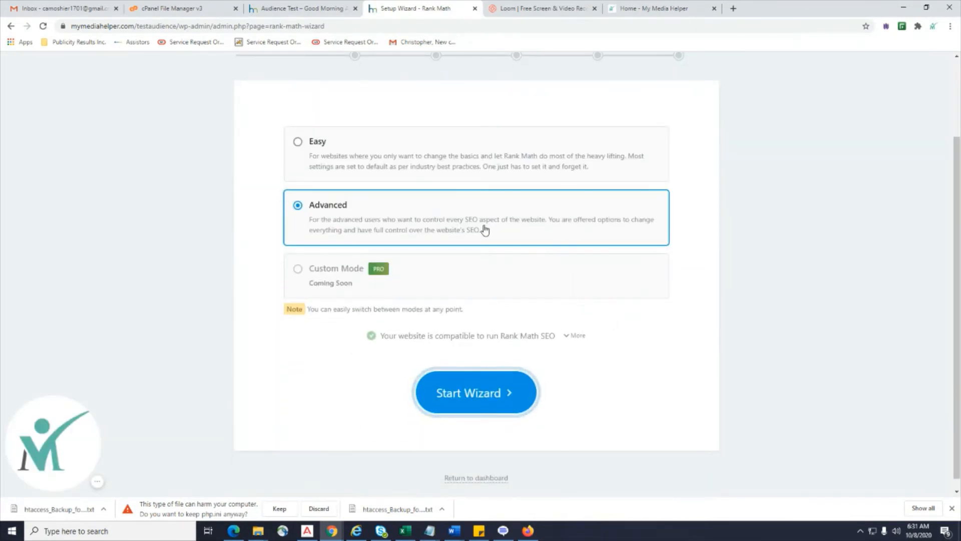
scroll(485, 229, up, 2)
scroll(311, 375, down, 1)
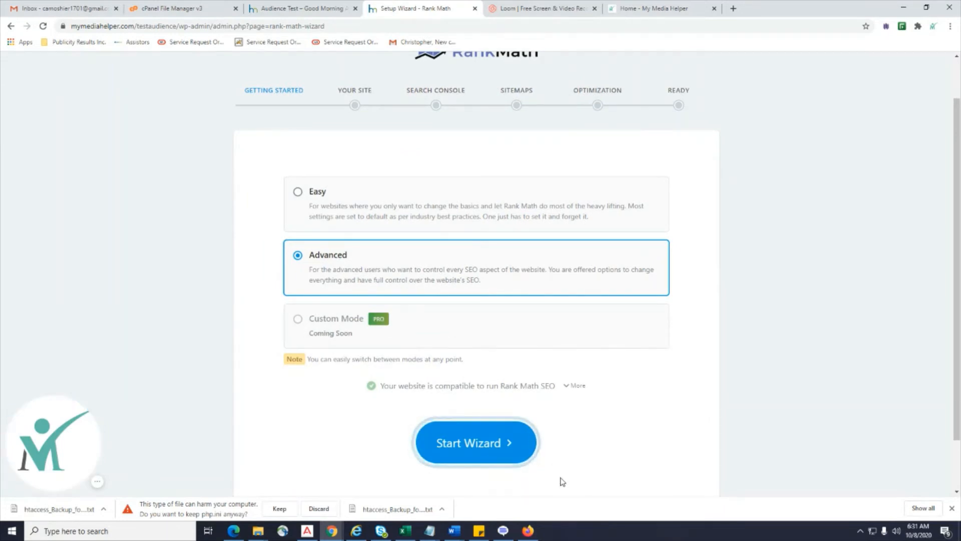
scroll(556, 481, up, 1)
scroll(548, 468, down, 1)
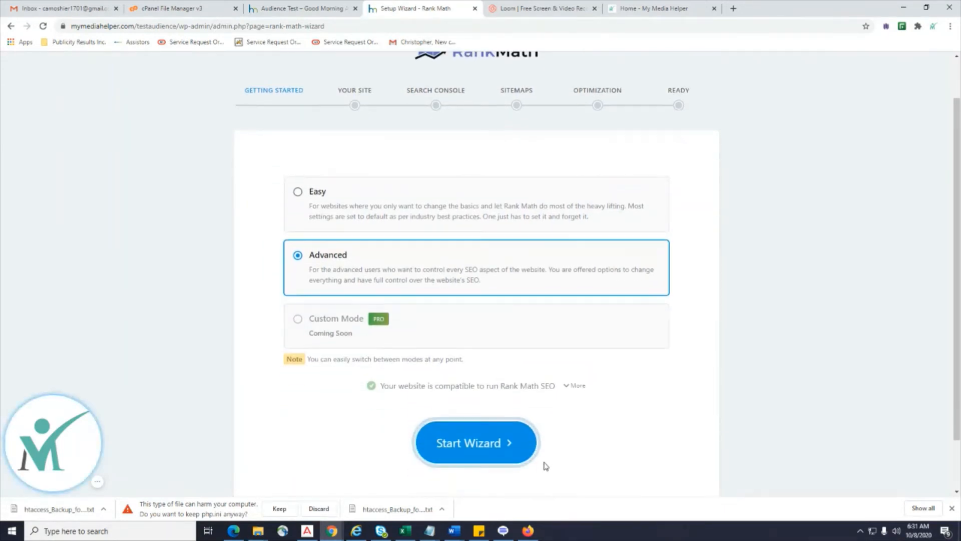
Start the setup wizard in Advanced mode and set the site type to Small Business Site.
click(467, 447)
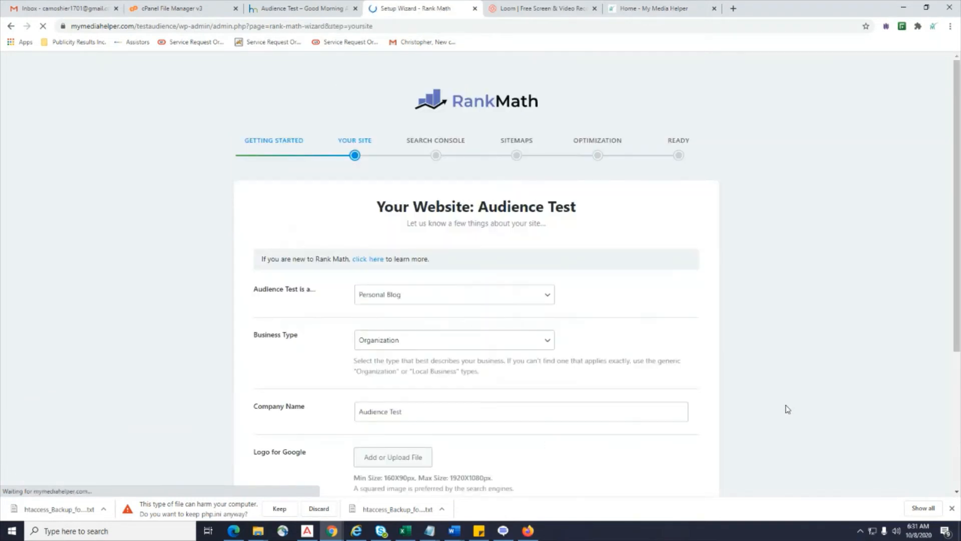
scroll(788, 409, down, 2)
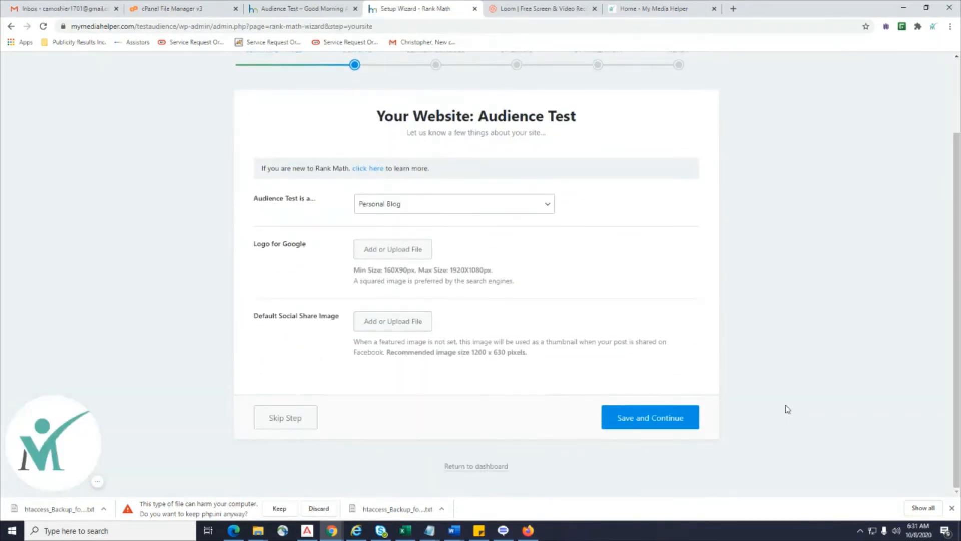
click(530, 207)
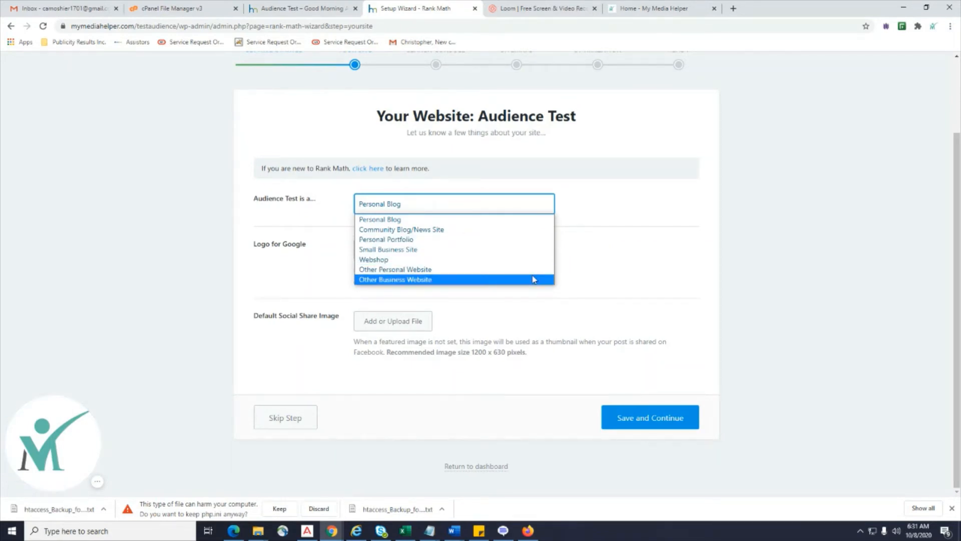
click(517, 249)
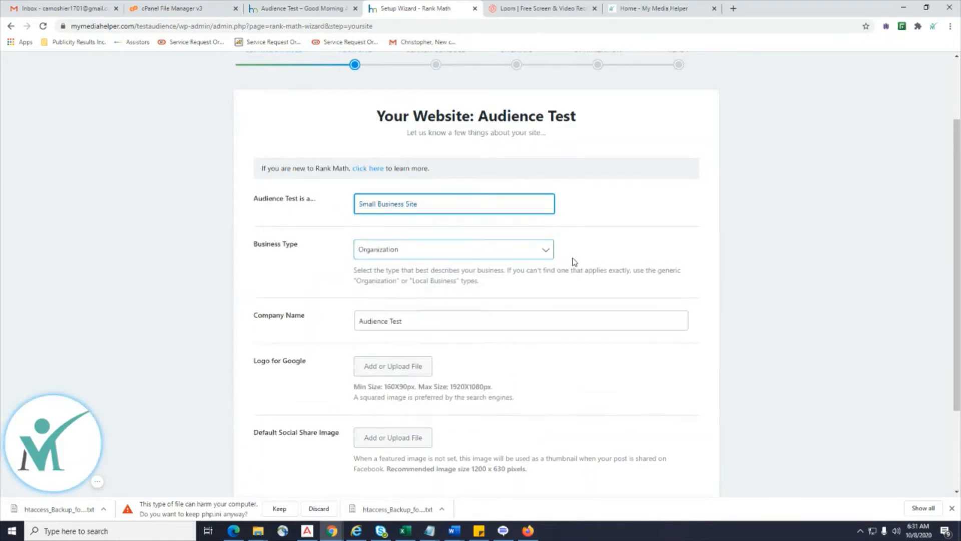
Search the business types for 'Information Technoli' and dismiss the search when nothing matches.
scroll(573, 265, down, 2)
click(526, 134)
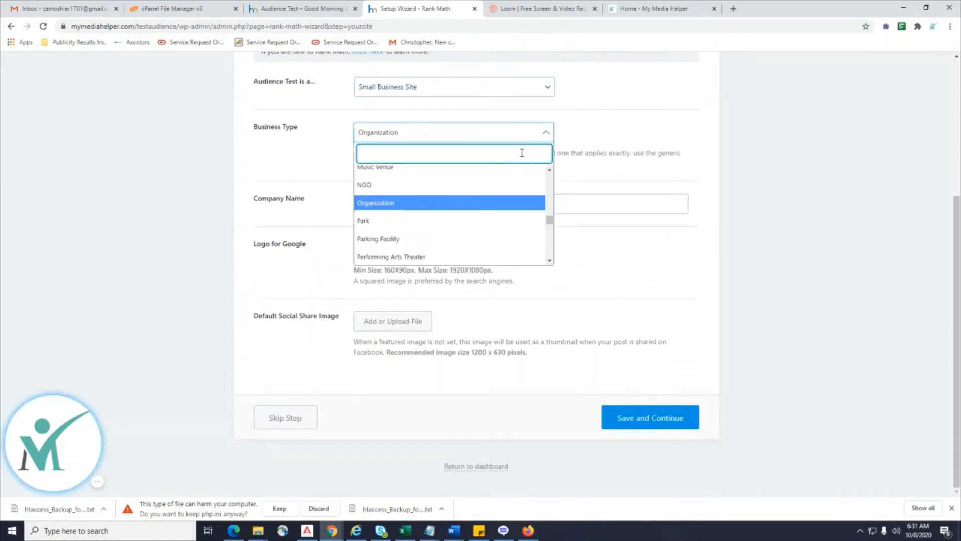
scroll(520, 219, down, 5)
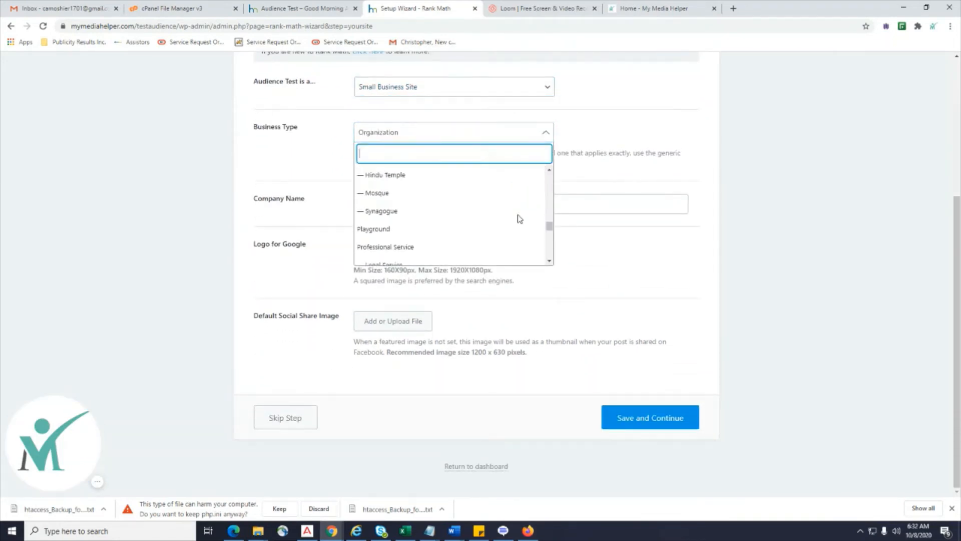
scroll(520, 218, up, 4)
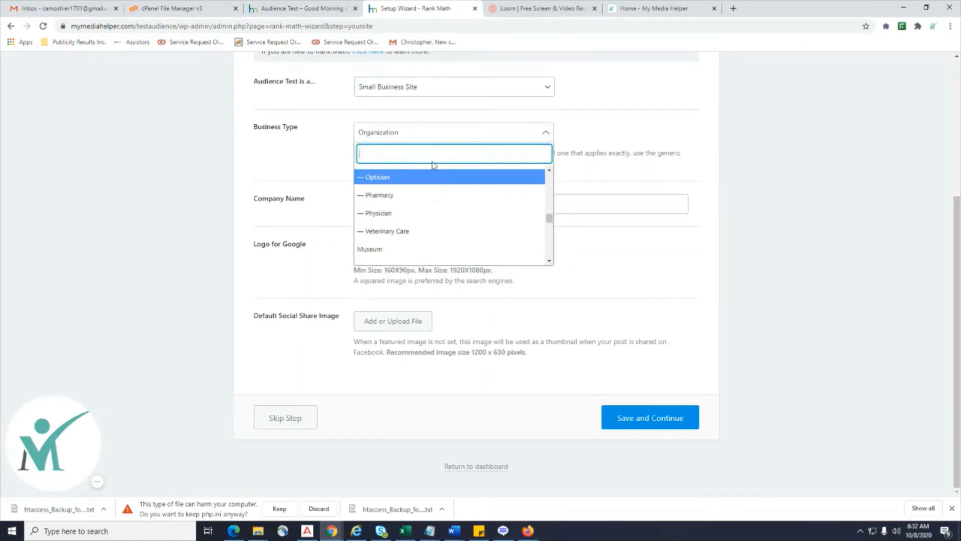
text(Informat)
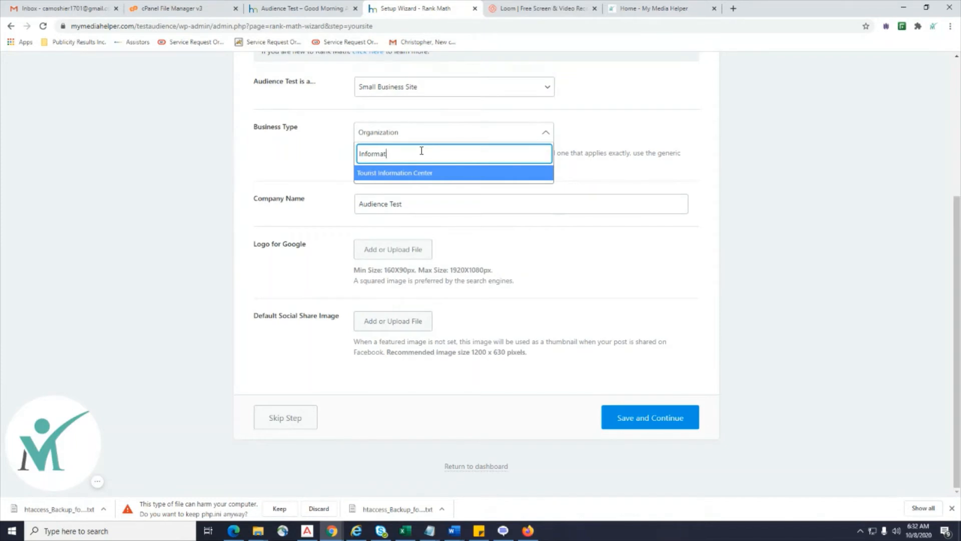
text(ion Tech)
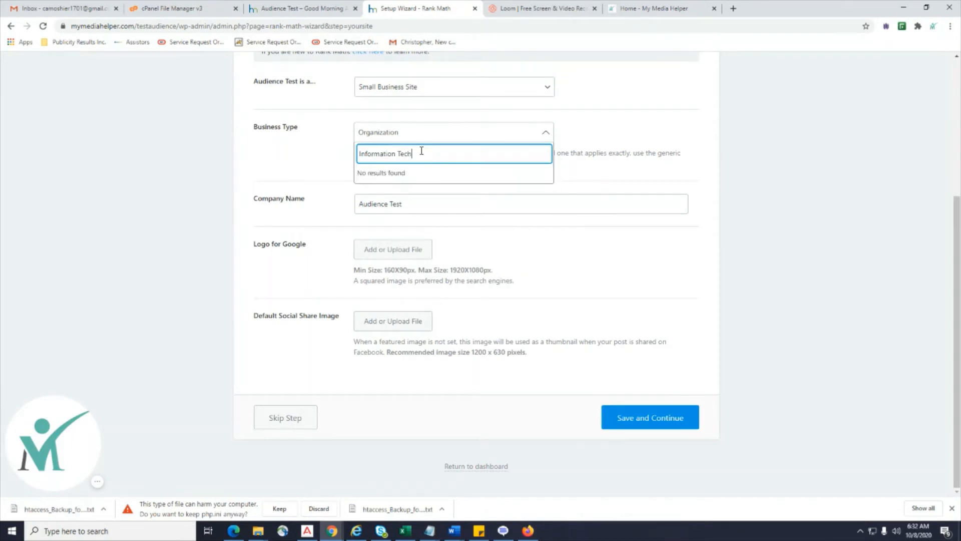
text(noli)
key(BackSpace)
key(Escape)
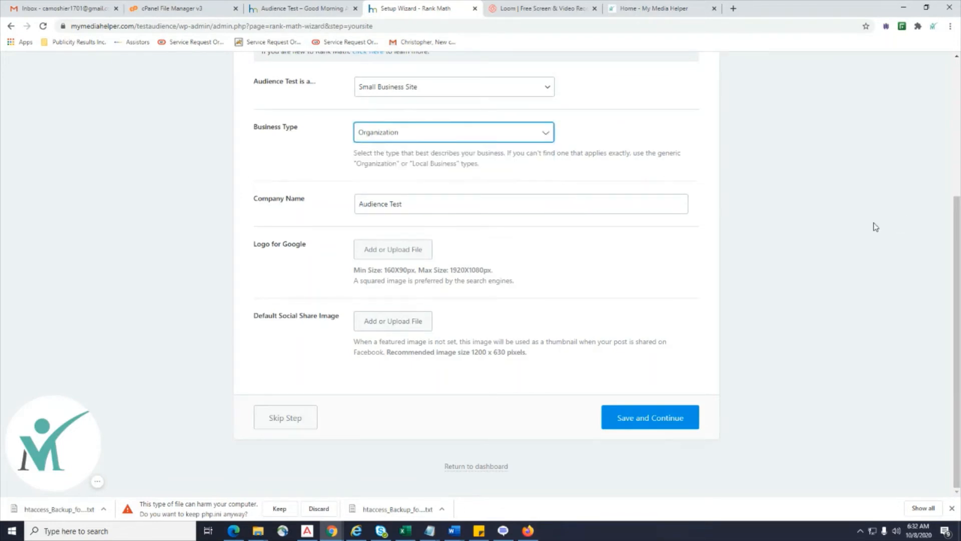
Set the business type to Website and select the Company Name text.
click(536, 131)
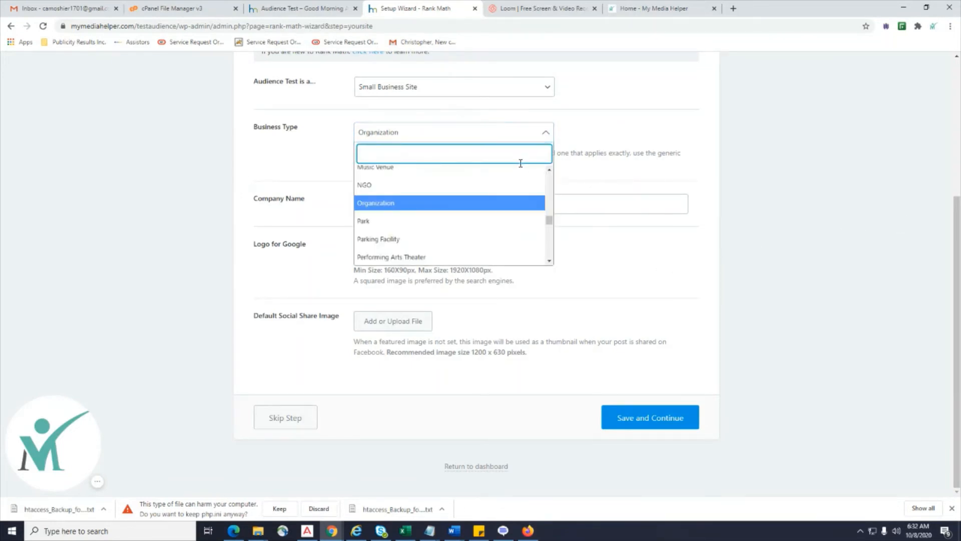
scroll(518, 224, down, 10)
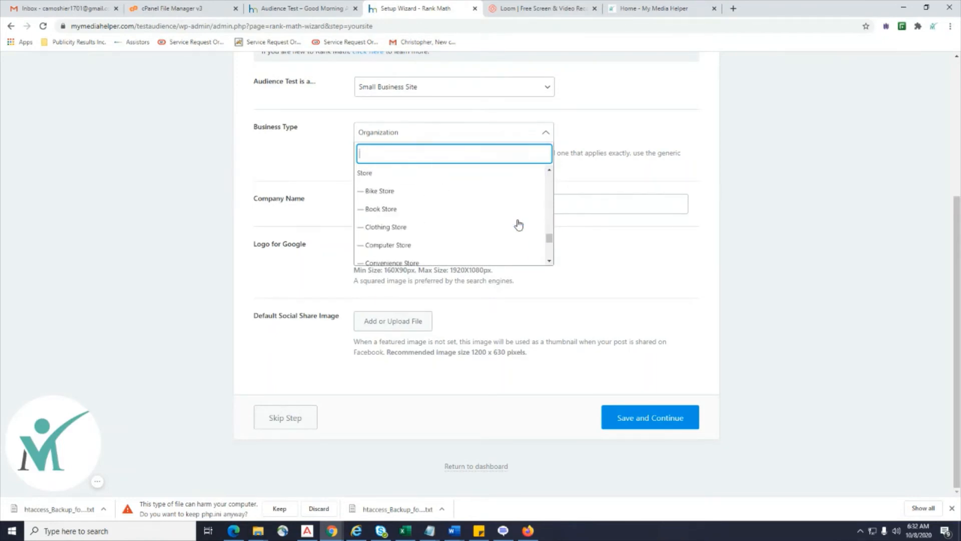
scroll(518, 224, down, 10)
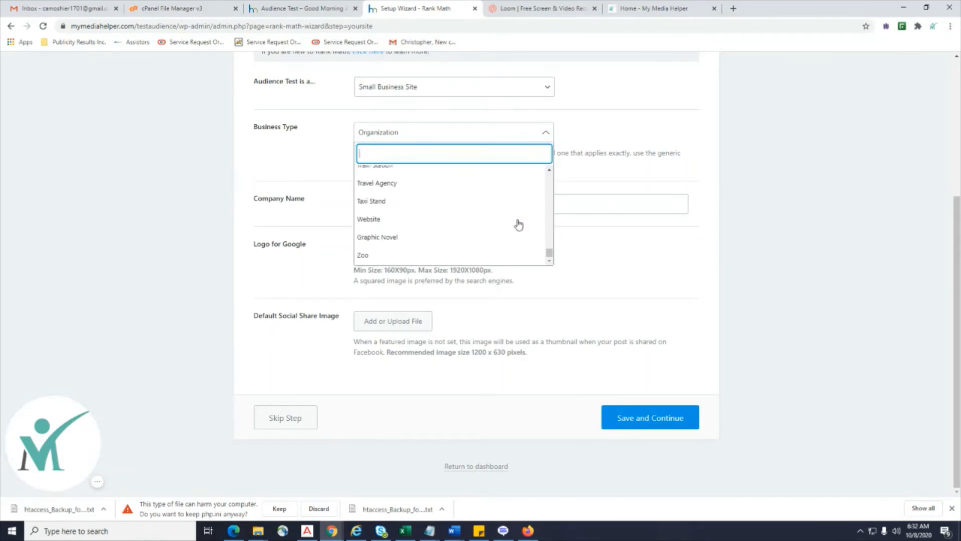
click(481, 201)
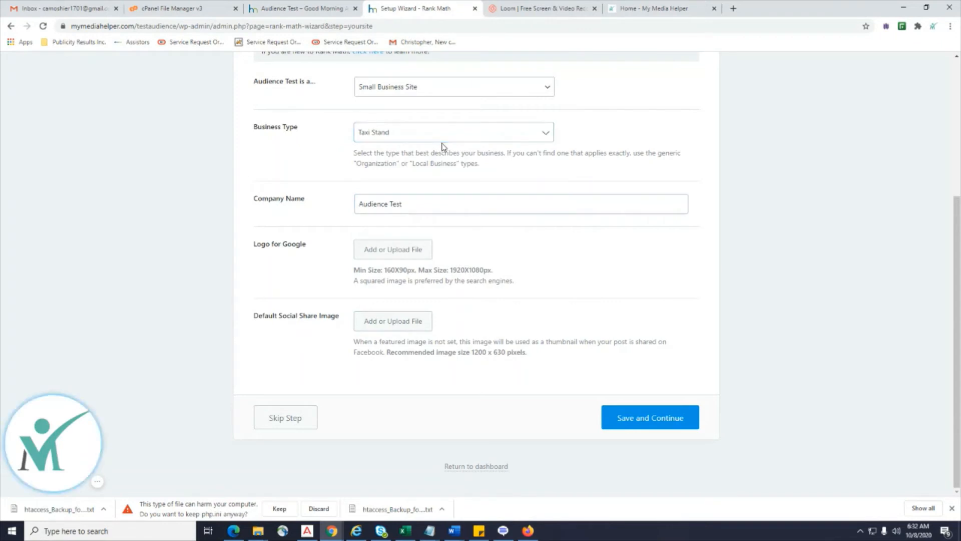
click(529, 135)
click(427, 220)
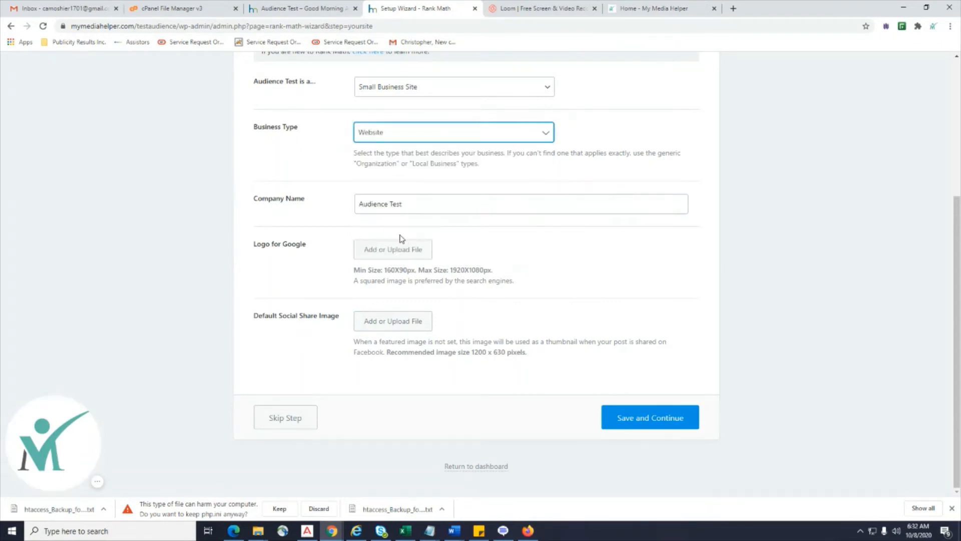
click(400, 204)
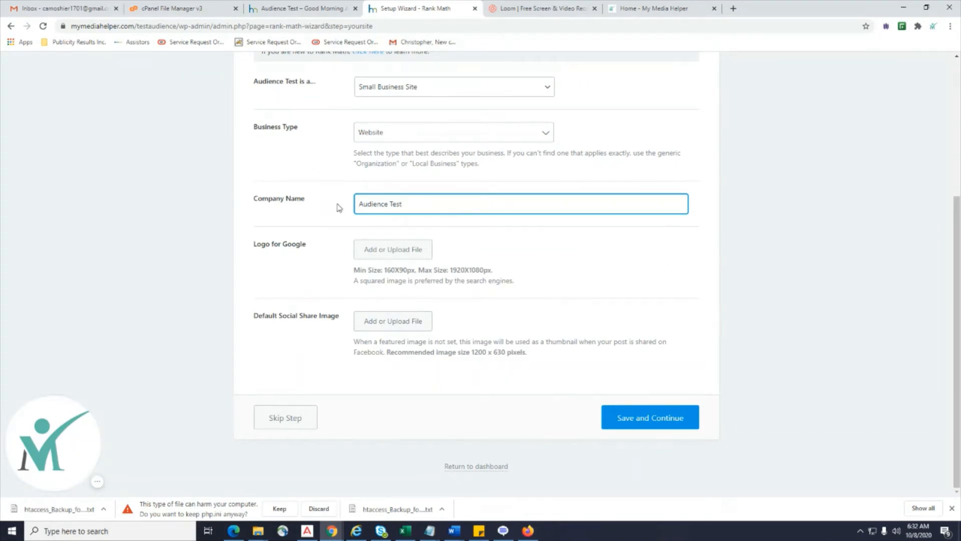
key(ctrl+a)
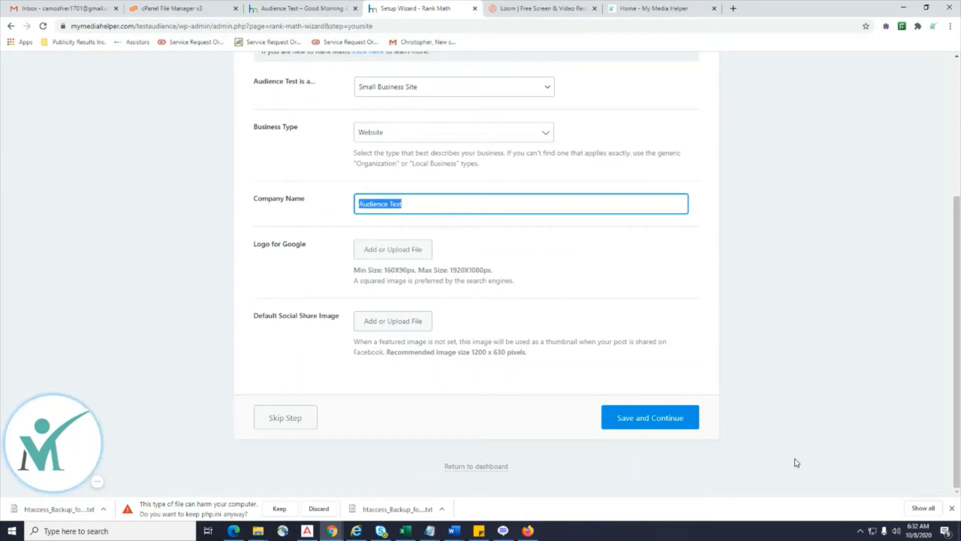
Set the uploaded photo as the Logo for Google.
click(377, 257)
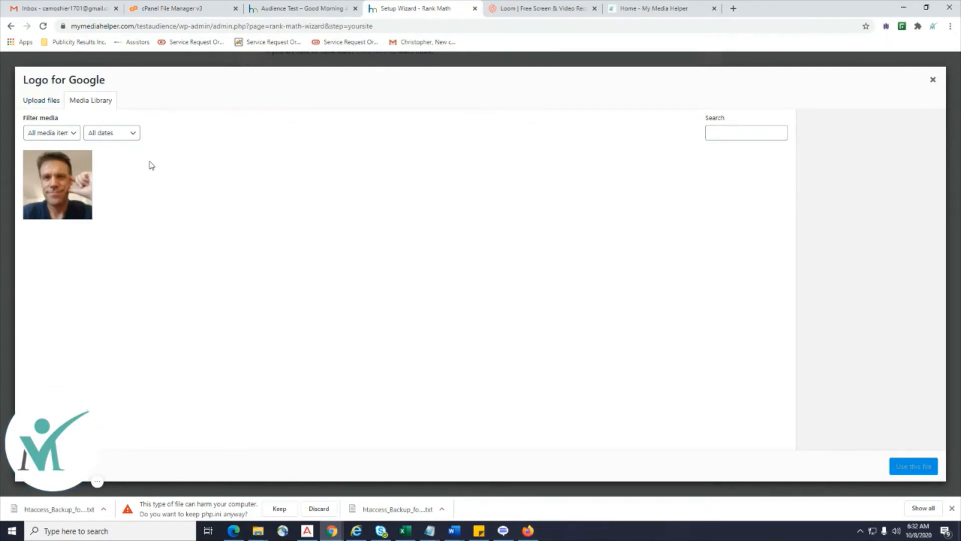
click(57, 184)
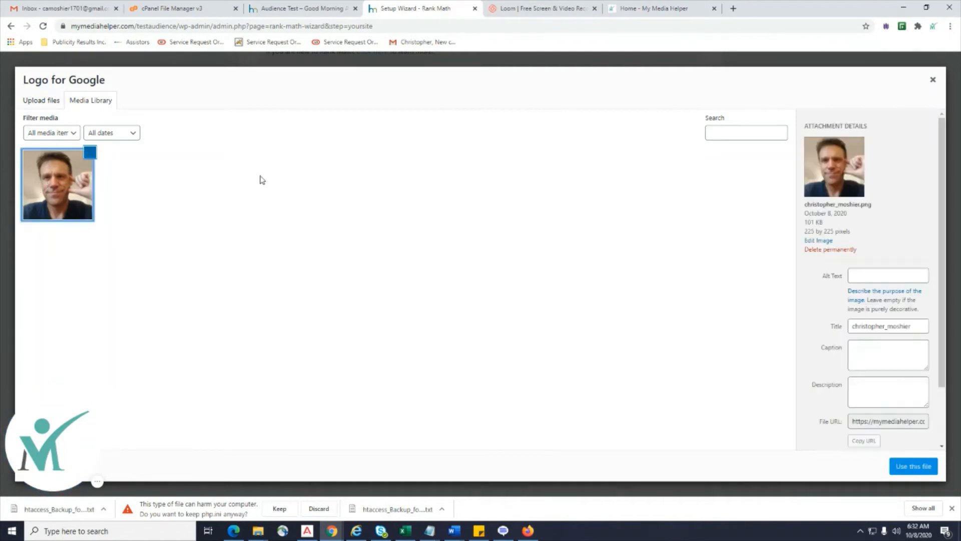
click(912, 467)
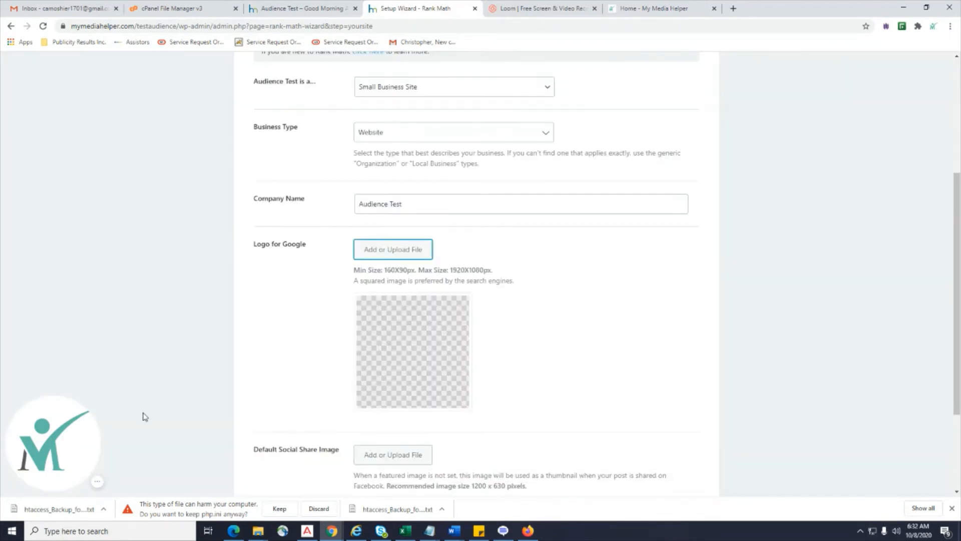
Set the same photo as the Default Social Share Image and save the step.
scroll(591, 326, down, 2)
scroll(530, 326, up, 3)
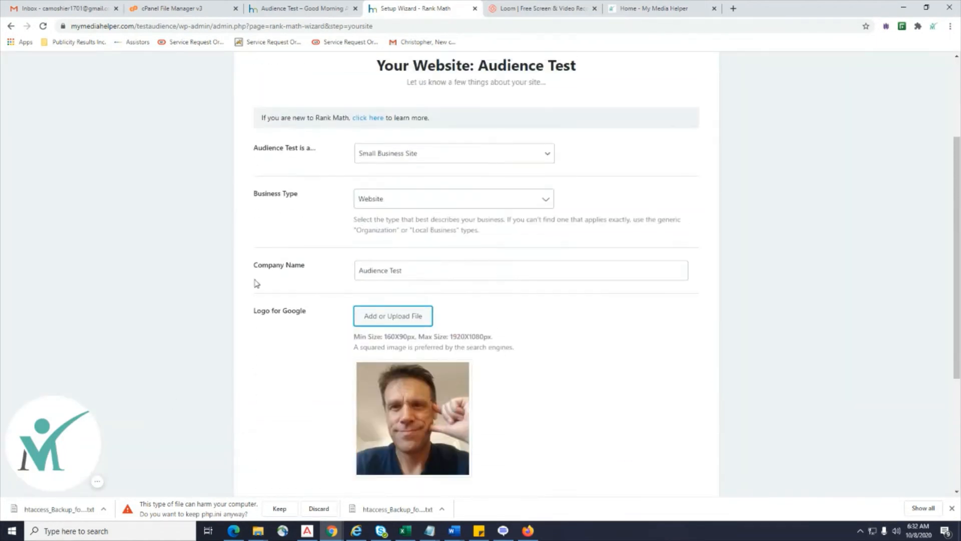
scroll(500, 436, down, 4)
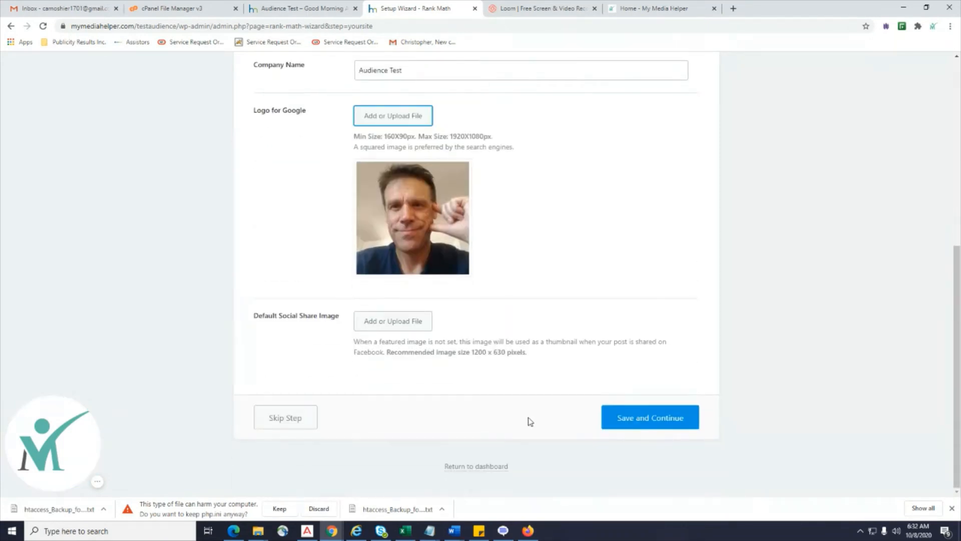
click(406, 326)
click(65, 209)
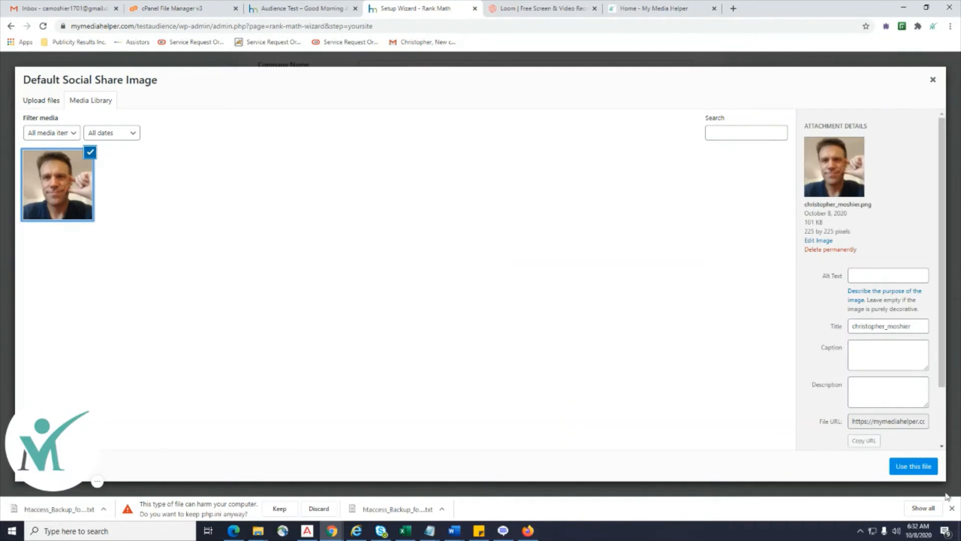
click(908, 471)
scroll(698, 392, down, 3)
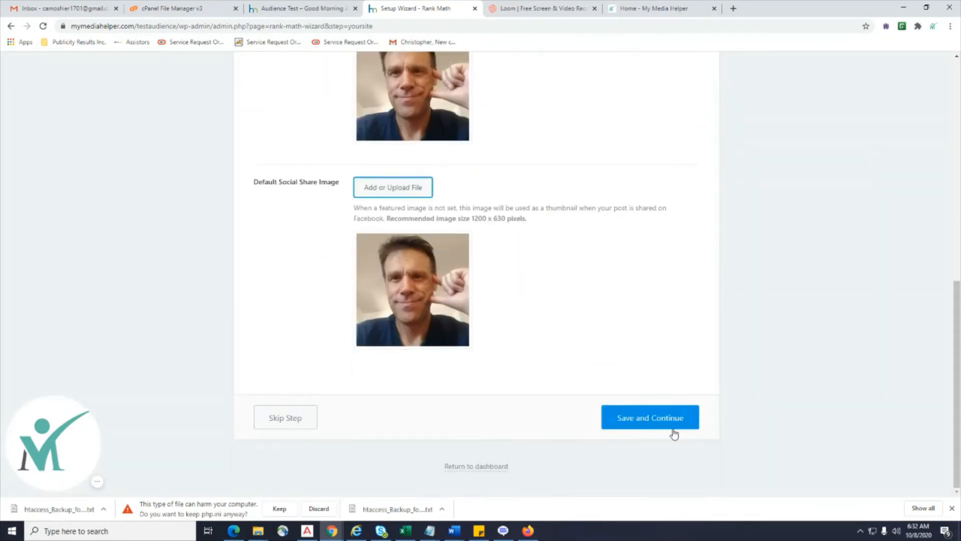
click(653, 418)
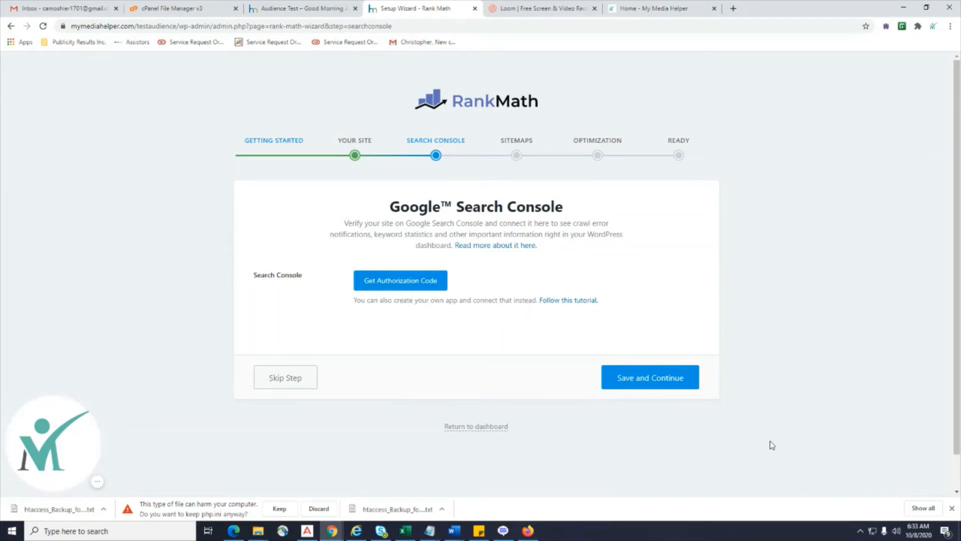
Get a Google authorization code for Rank Math and copy it.
click(399, 295)
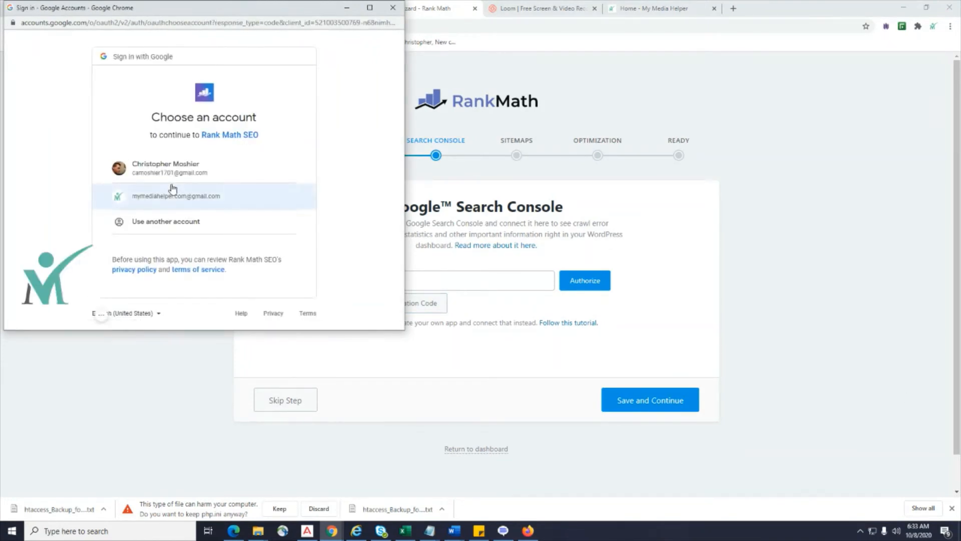
click(172, 179)
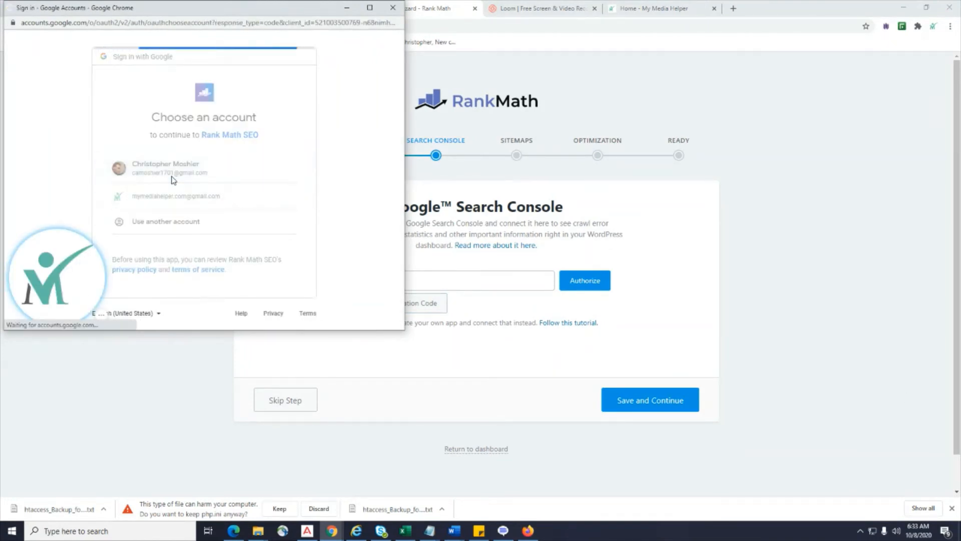
scroll(182, 181, down, 2)
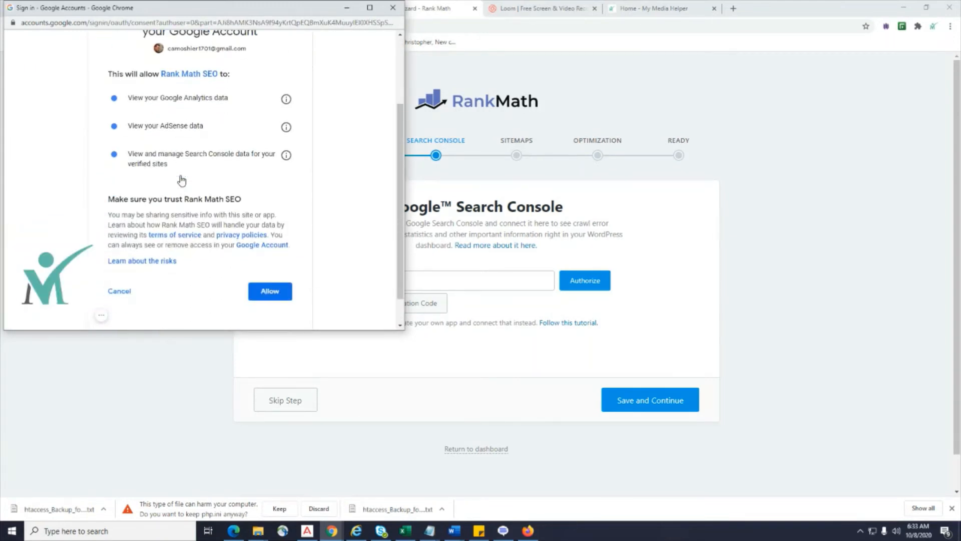
scroll(182, 181, up, 2)
scroll(182, 180, down, 3)
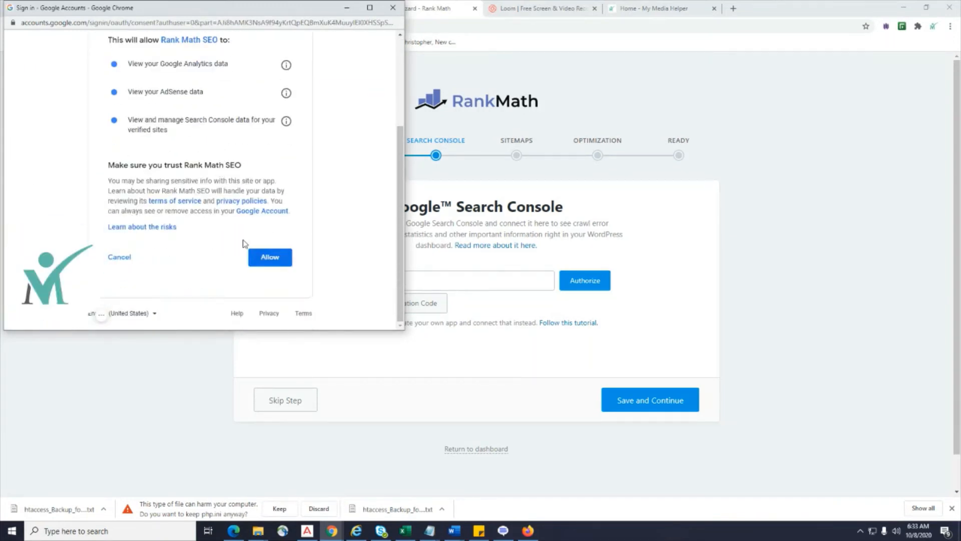
click(269, 258)
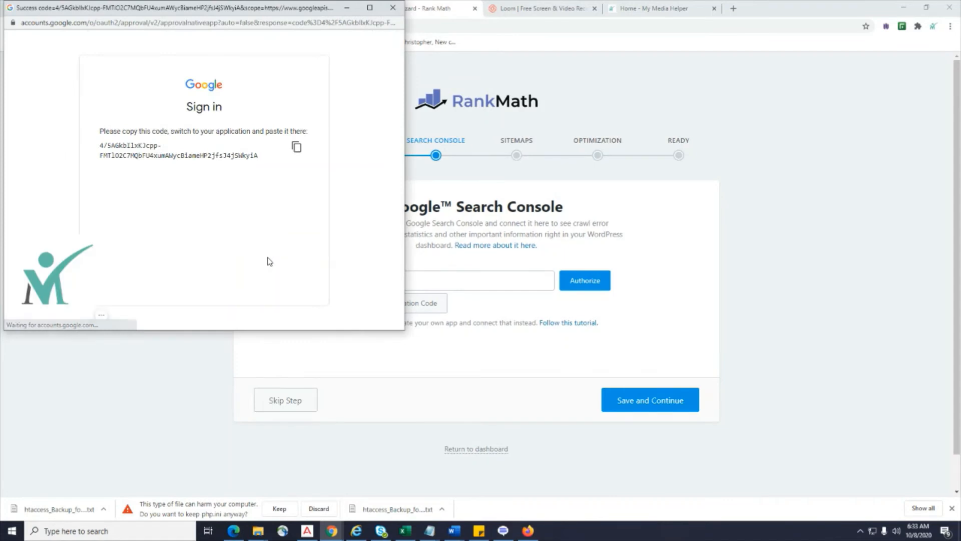
drag(267, 158, 100, 146)
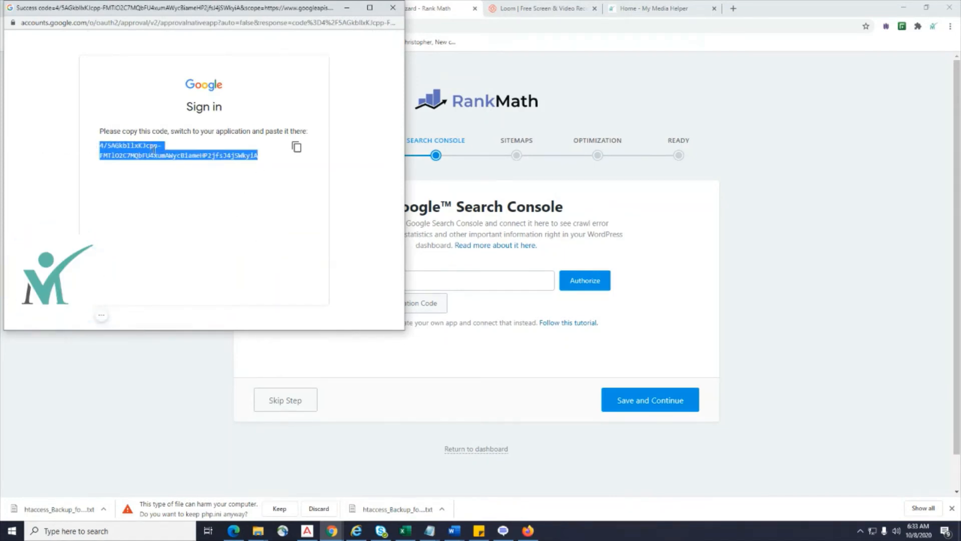
right_click(153, 150)
click(167, 155)
click(393, 7)
Paste the code into the Search Console field and save with no profile listed.
click(440, 281)
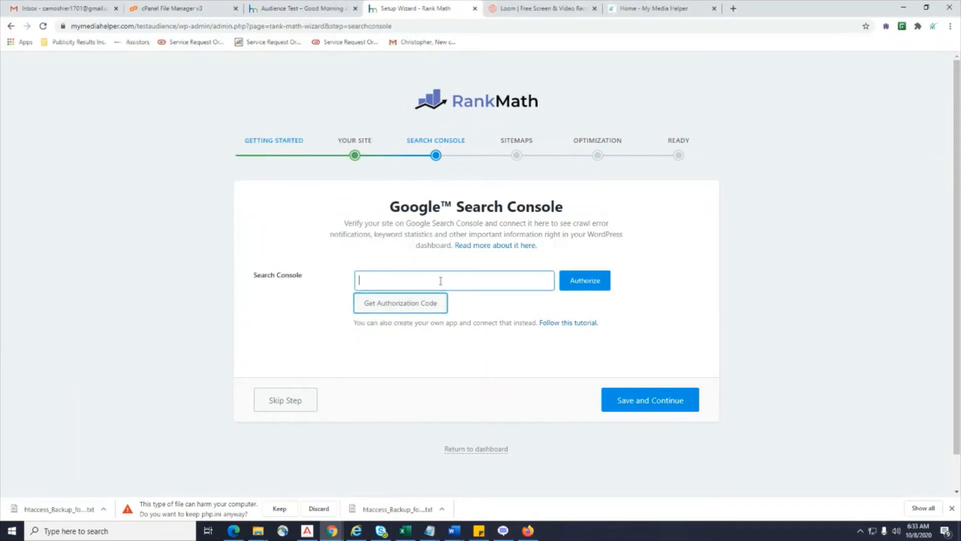
right_click(440, 281)
click(475, 359)
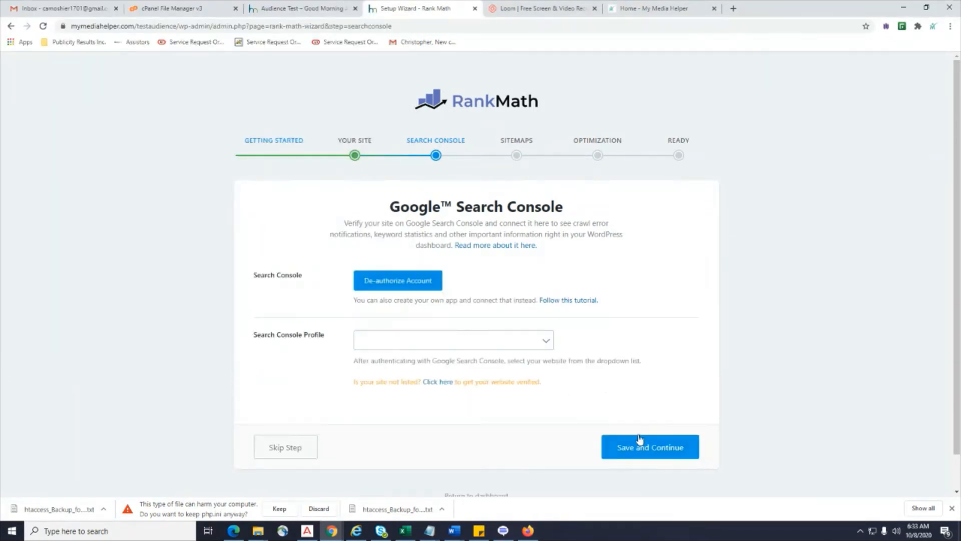
click(525, 345)
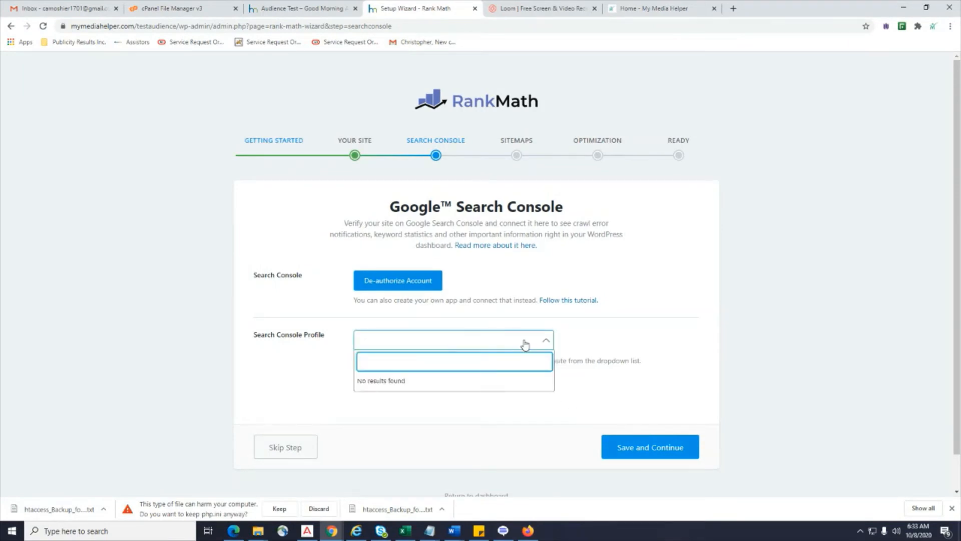
click(682, 346)
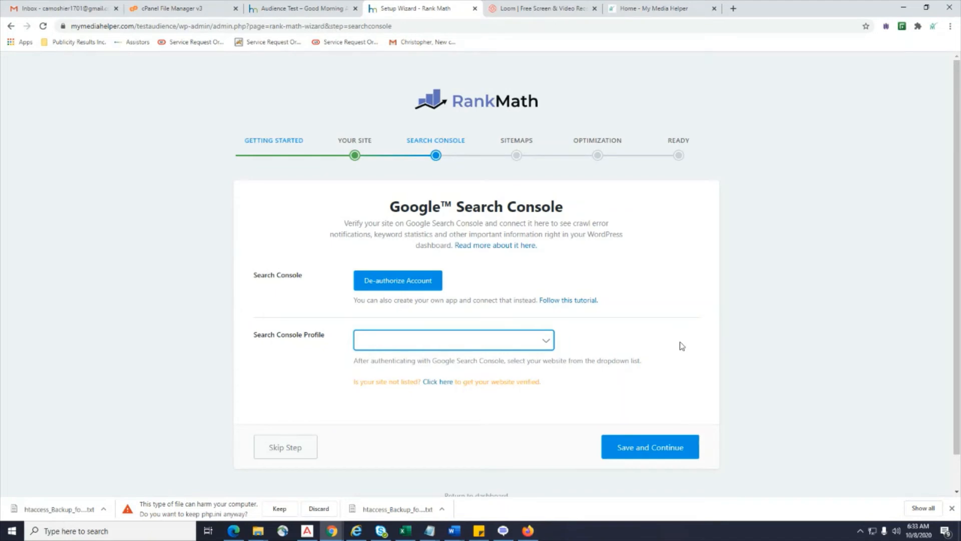
click(479, 340)
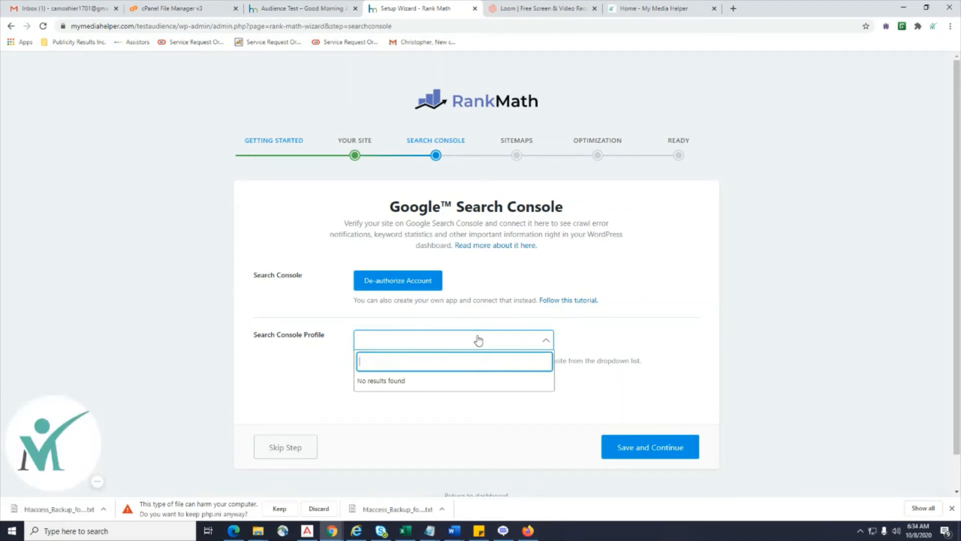
click(478, 340)
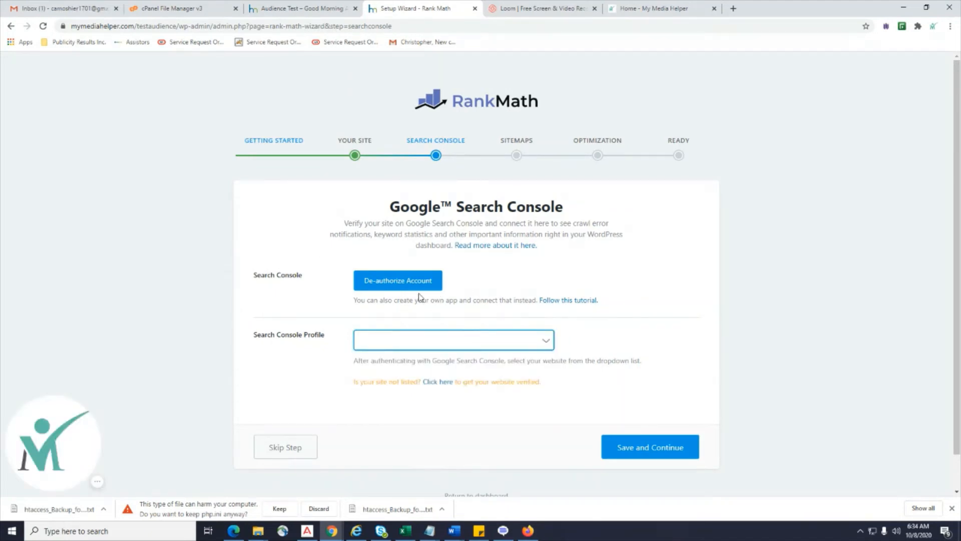
click(620, 449)
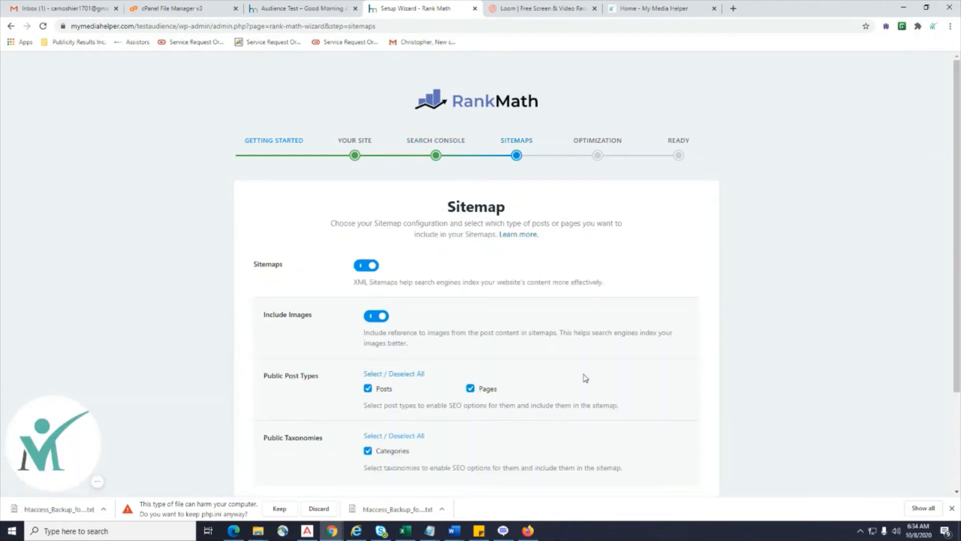
Save the default Sitemap and SEO Tweaks settings to reach the 'Your site is ready!' page.
scroll(584, 377, down, 2)
scroll(589, 371, down, 2)
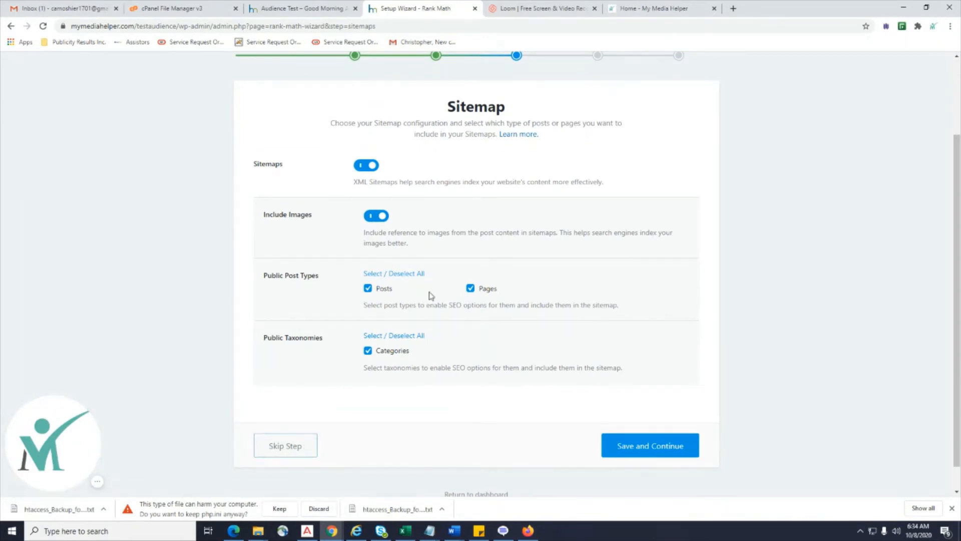
click(649, 446)
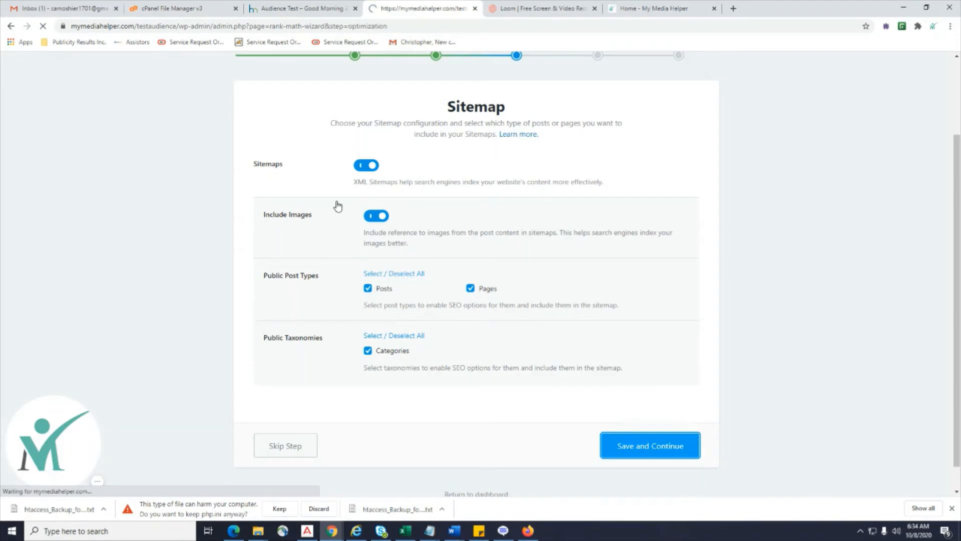
scroll(620, 316, down, 2)
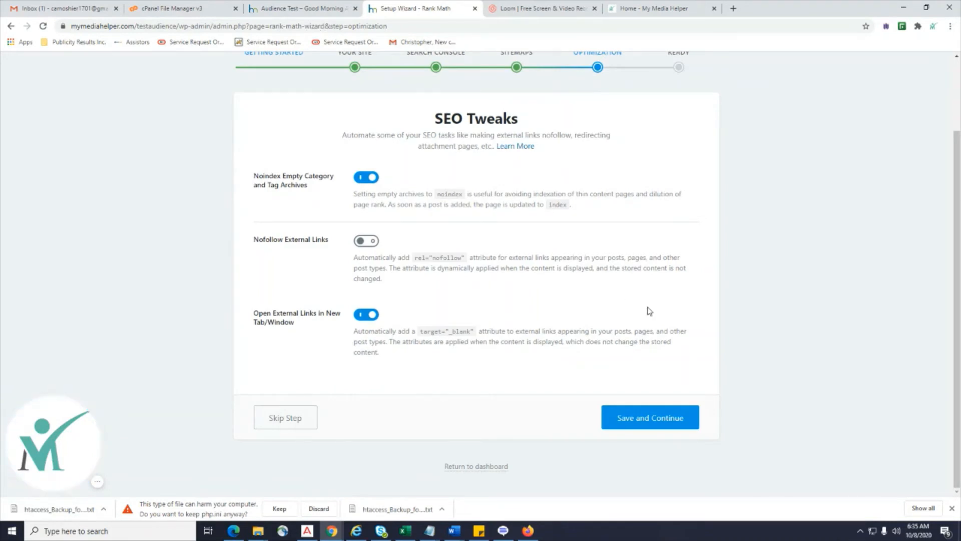
click(649, 431)
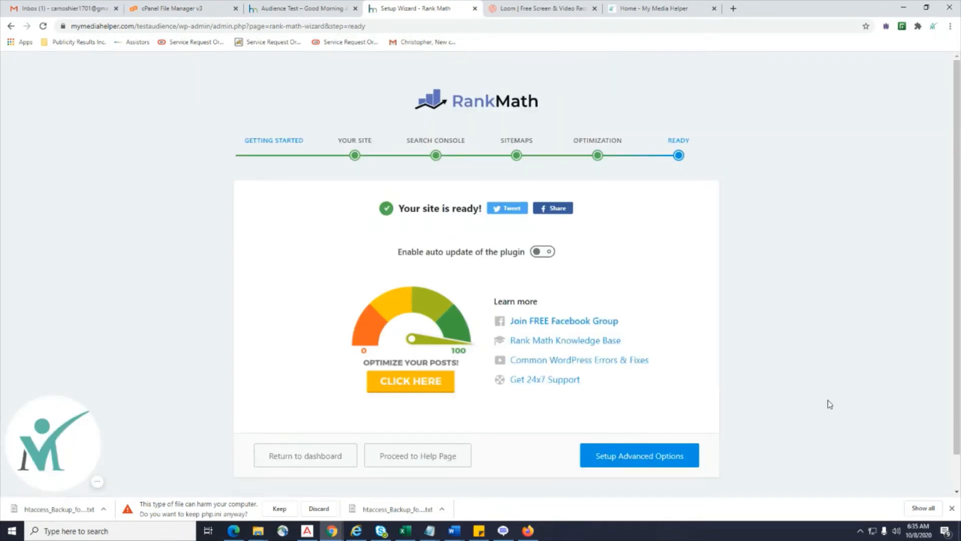
Open the 'Score 100/100 With Rank Math Post Tests' guide in a new tab, then return to the wizard.
click(430, 386)
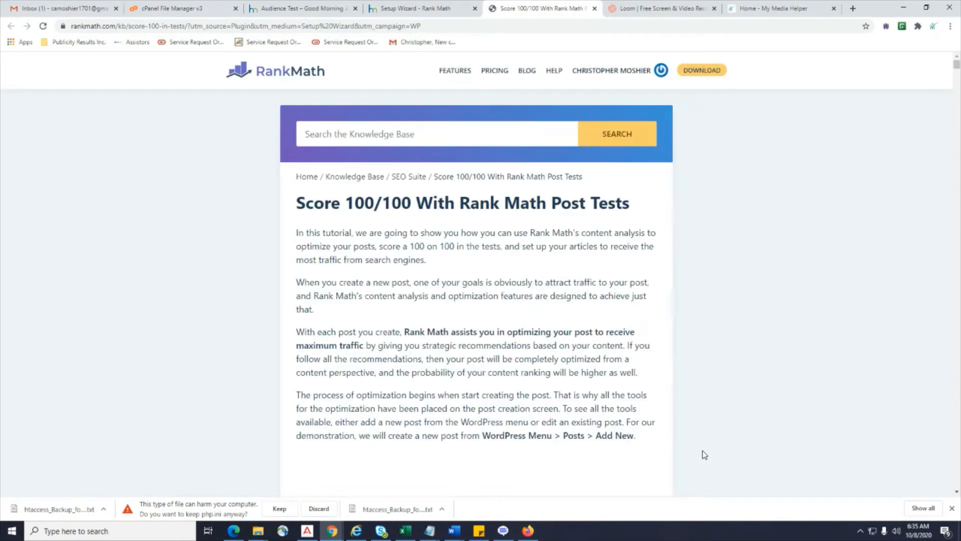
scroll(703, 452, down, 4)
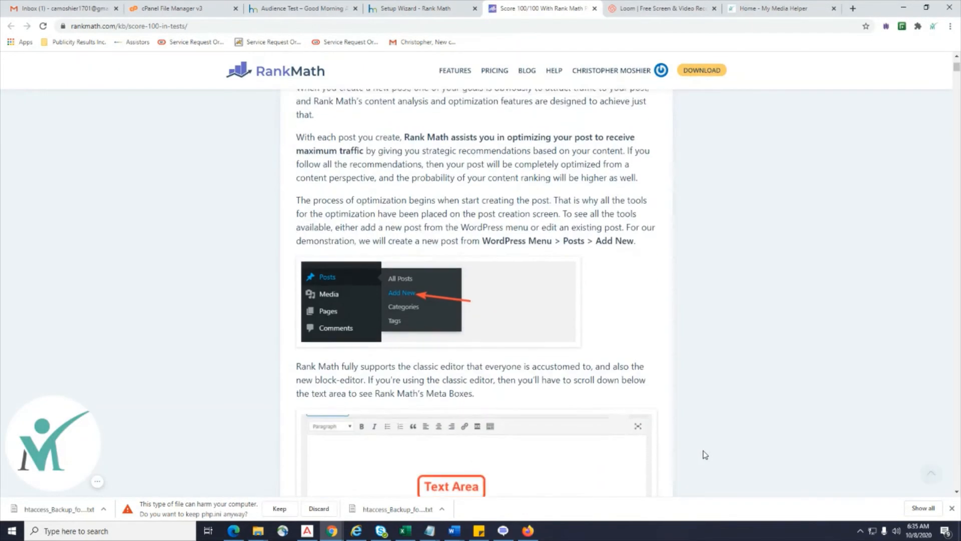
scroll(702, 453, up, 5)
click(424, 10)
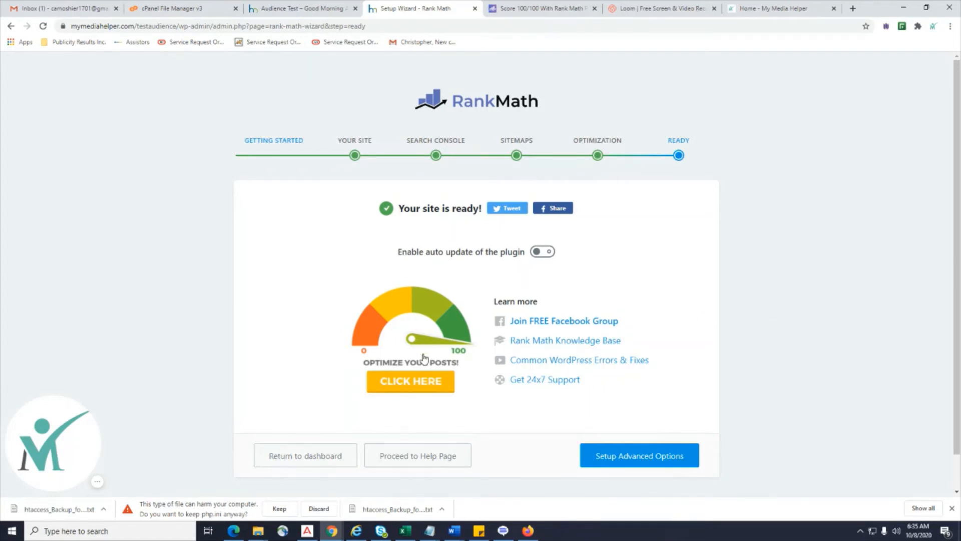
Leave the wizard and scroll through the Local SEO settings for Audience Test, including opening hours.
click(294, 464)
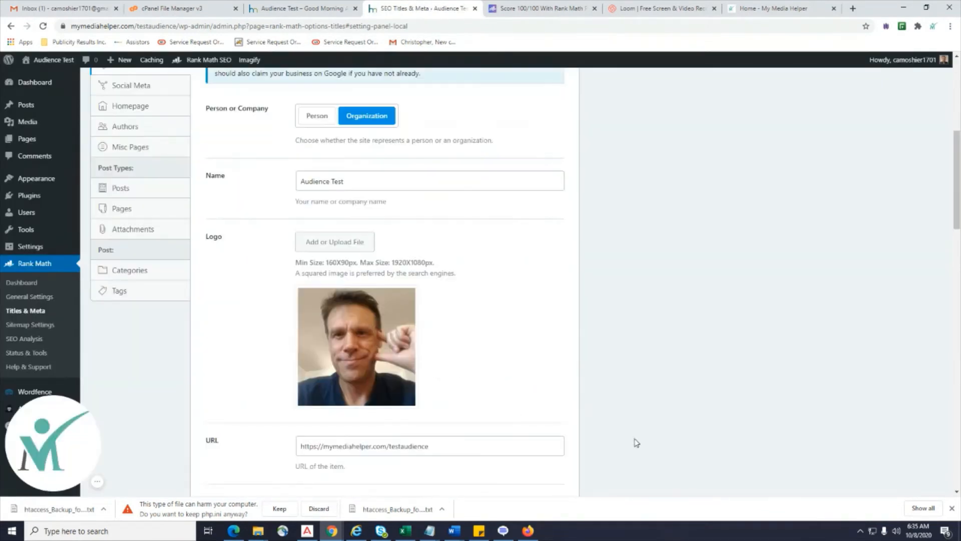
scroll(647, 419, up, 4)
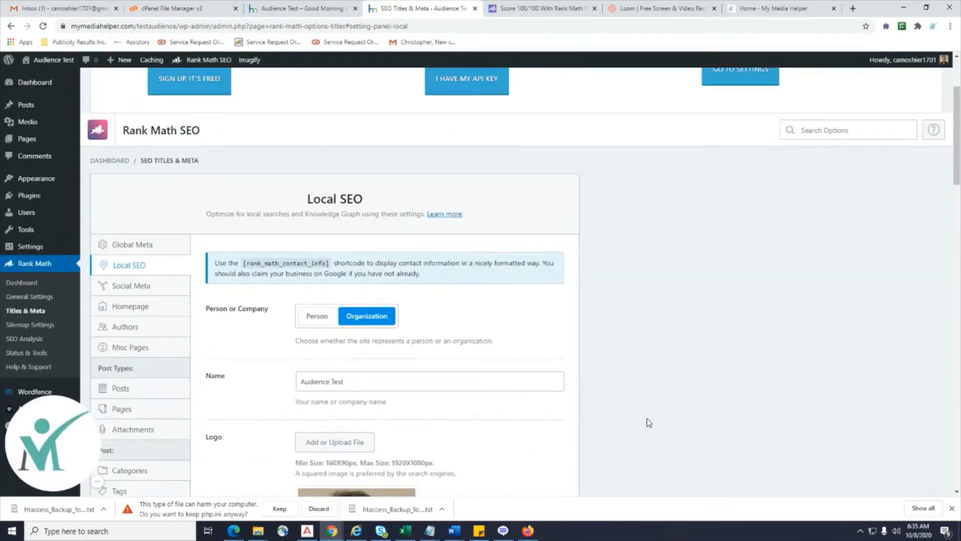
scroll(647, 419, down, 3)
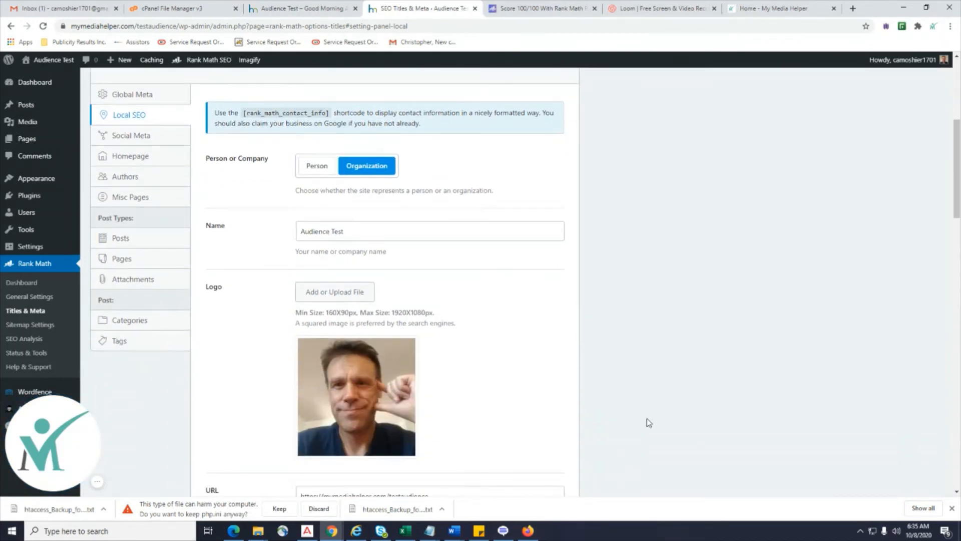
scroll(199, 223, up, 2)
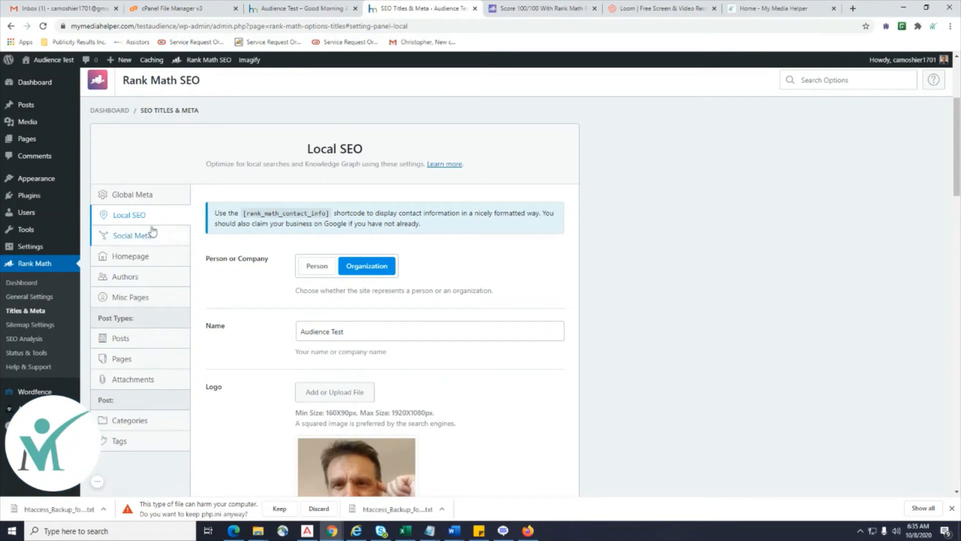
scroll(764, 404, down, 3)
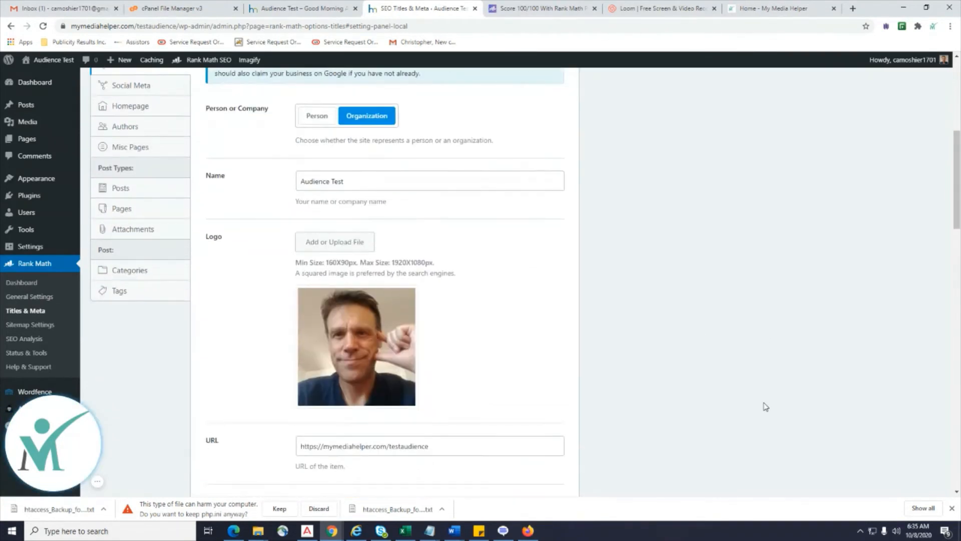
scroll(766, 406, down, 5)
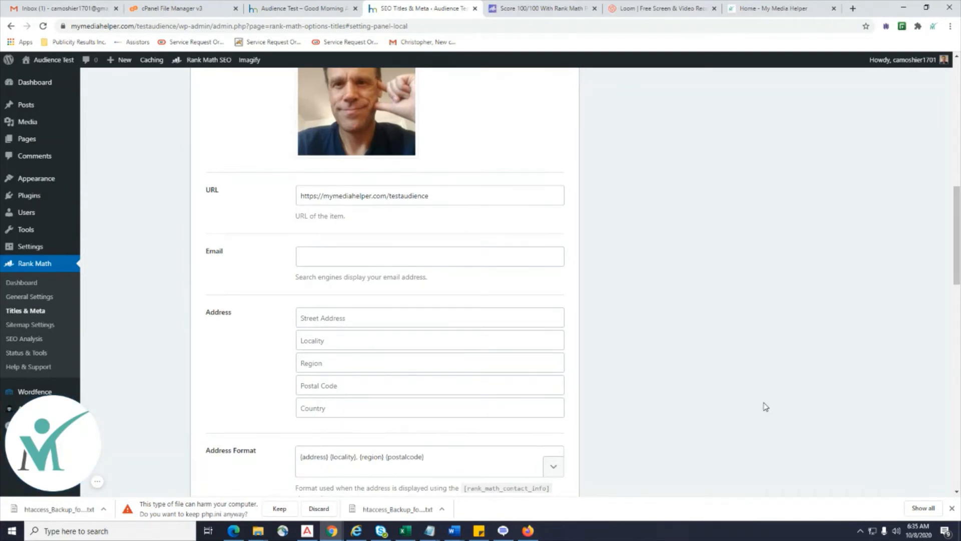
scroll(764, 405, down, 3)
scroll(754, 406, up, 2)
scroll(762, 362, down, 5)
scroll(763, 360, down, 1)
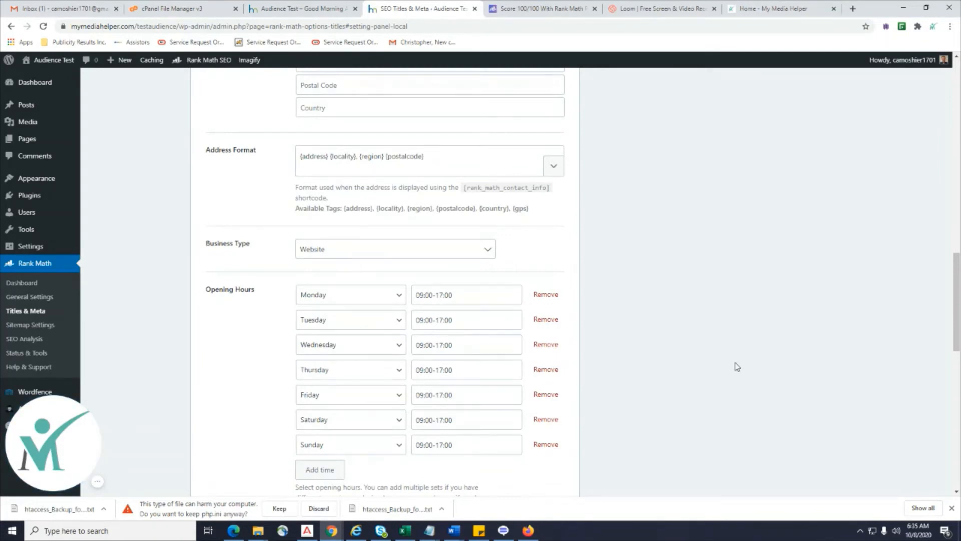
scroll(737, 367, up, 14)
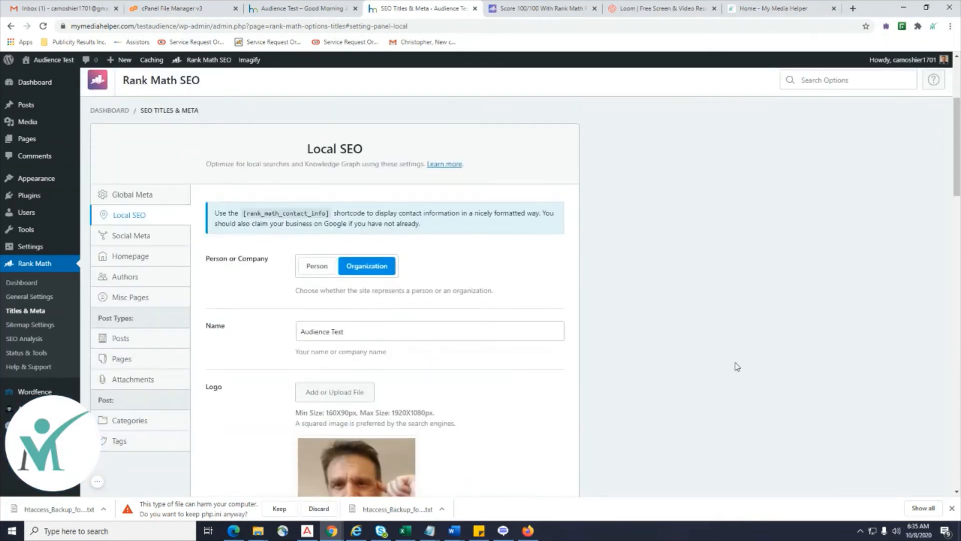
Browse the Social Meta, Homepage, Misc Pages, Authors, Posts and Pages title and meta sections.
click(136, 236)
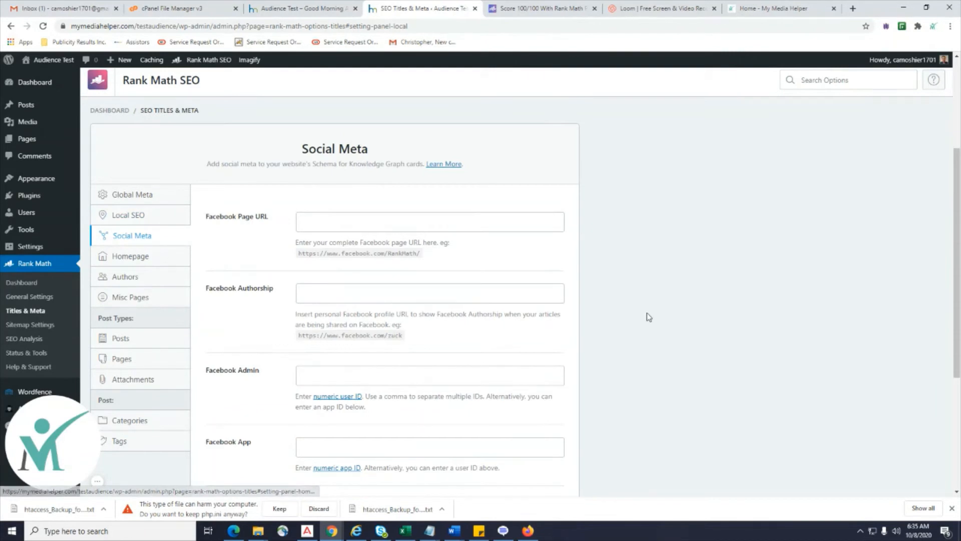
scroll(455, 258, down, 2)
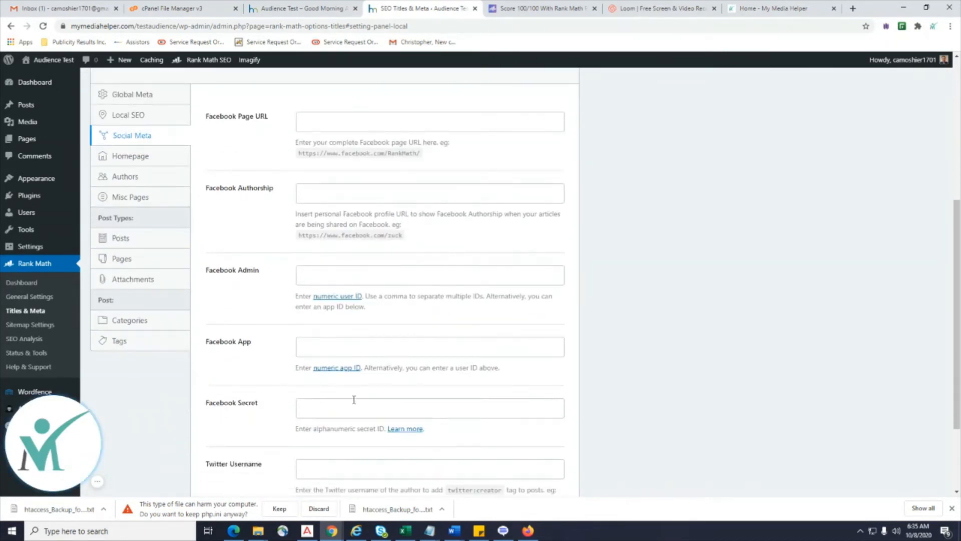
click(124, 159)
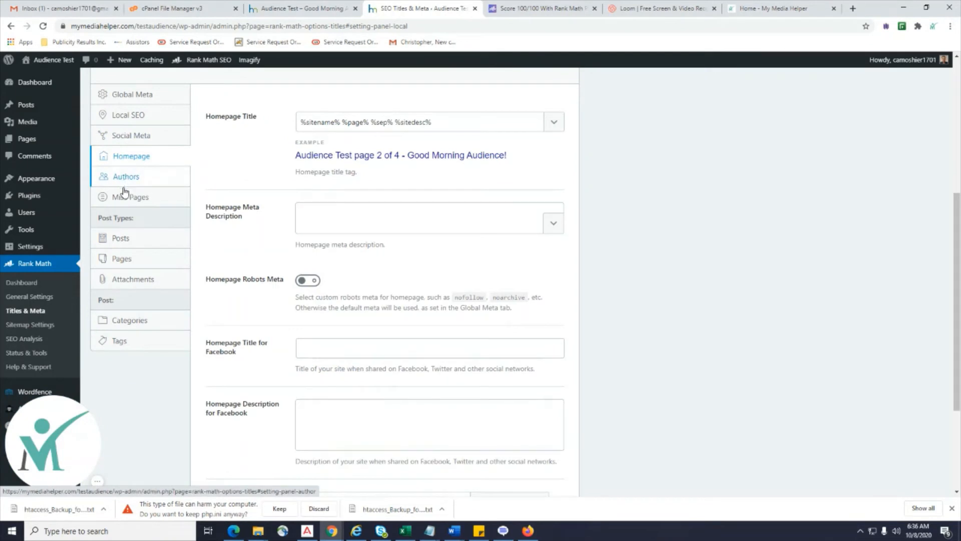
click(331, 219)
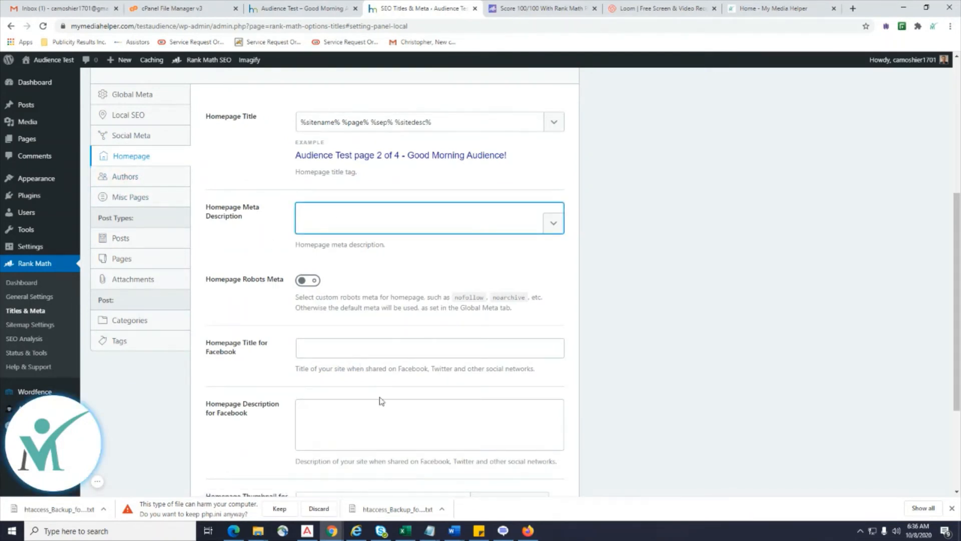
click(107, 190)
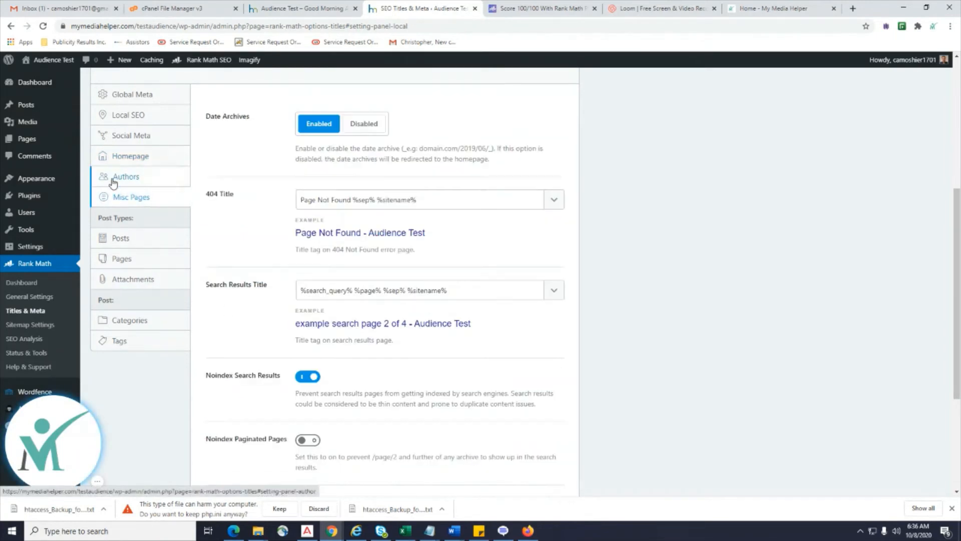
click(116, 178)
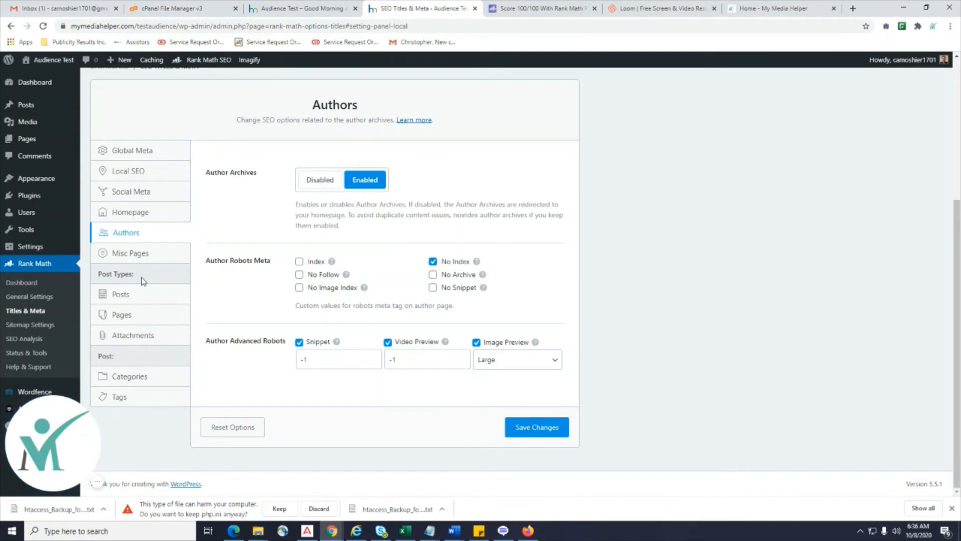
click(120, 295)
click(127, 315)
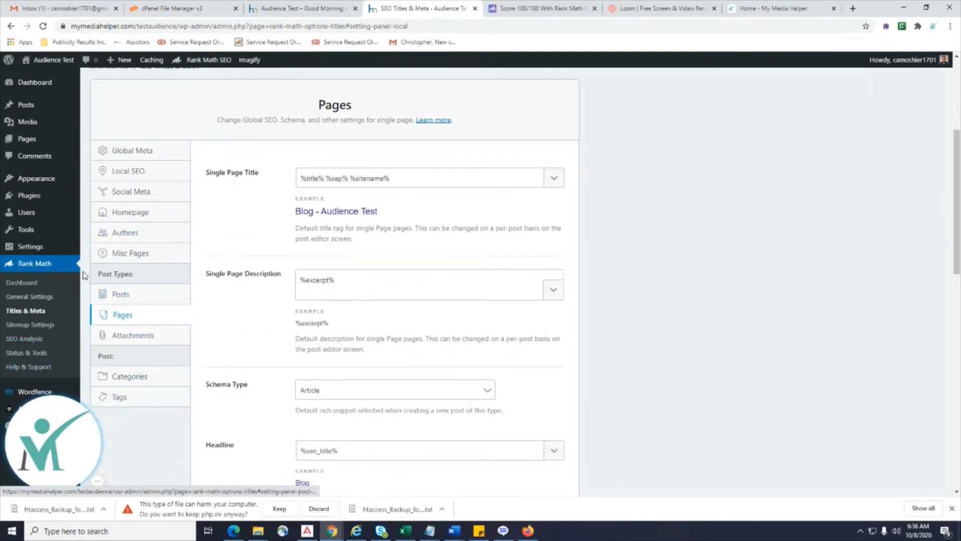
scroll(21, 276, up, 4)
mouse_move(41, 195)
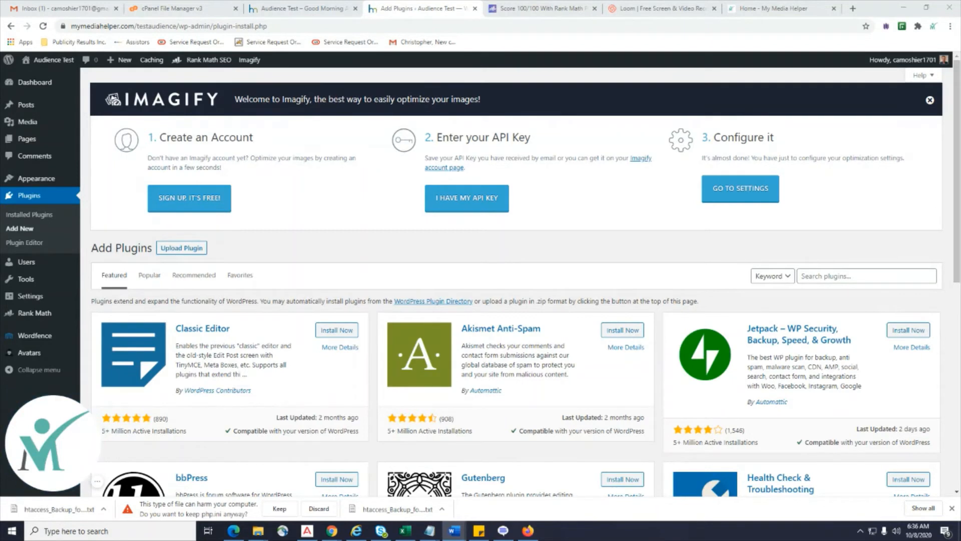
Search the plugin directory for Pretty Links and install it.
click(850, 276)
text(•	Pretty Links)
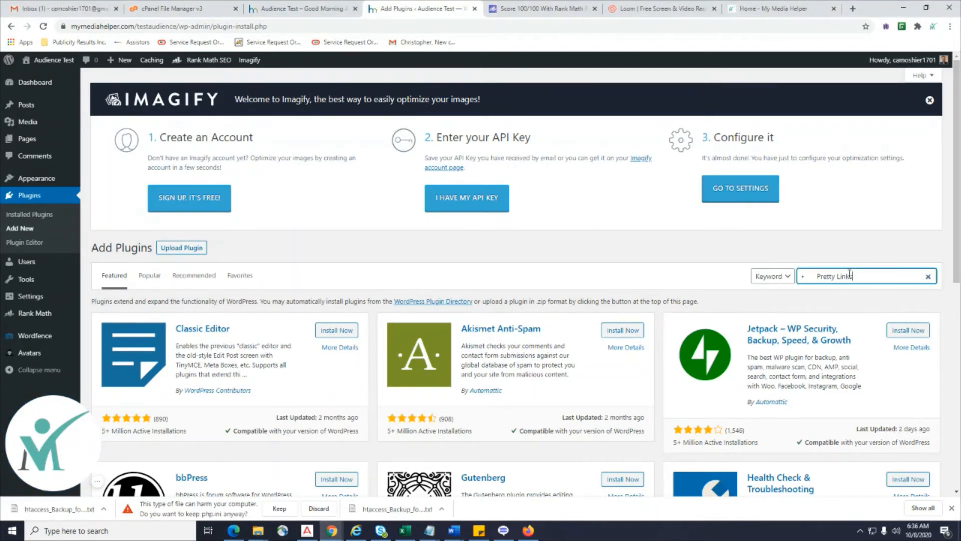
drag(827, 273, 777, 279)
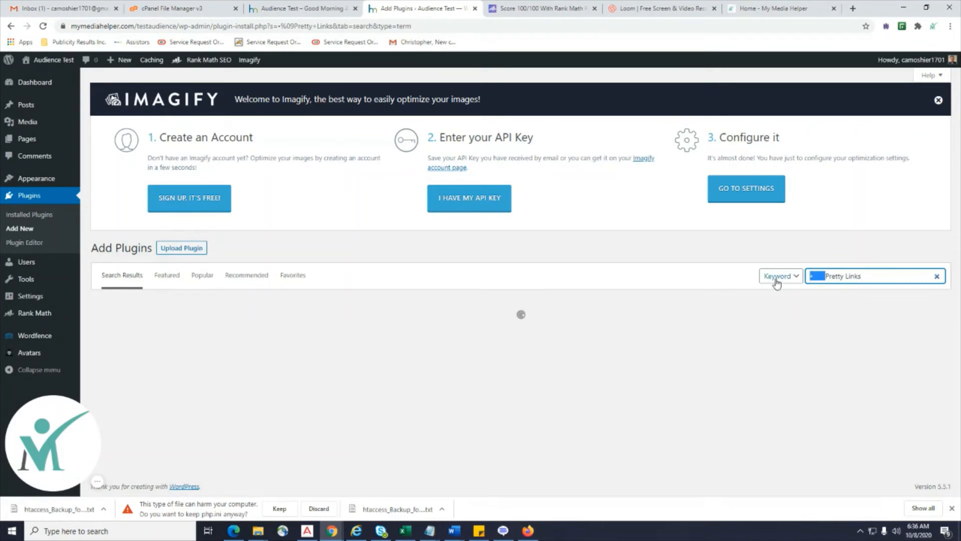
key(BackSpace)
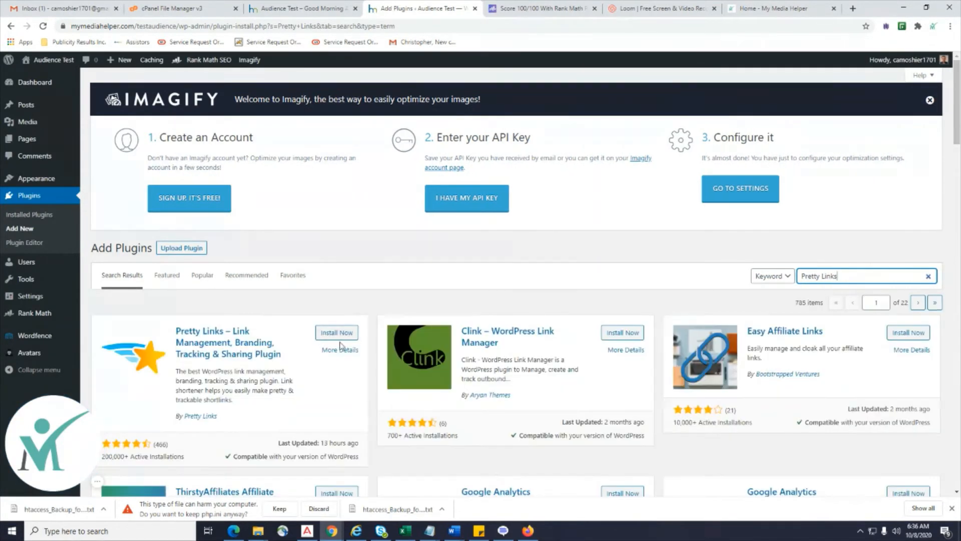
click(341, 337)
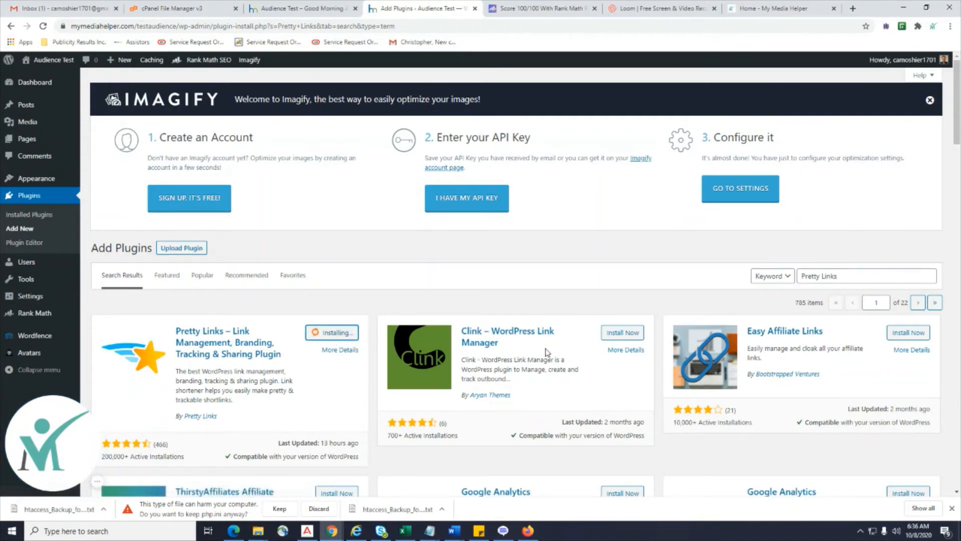
scroll(545, 352, down, 3)
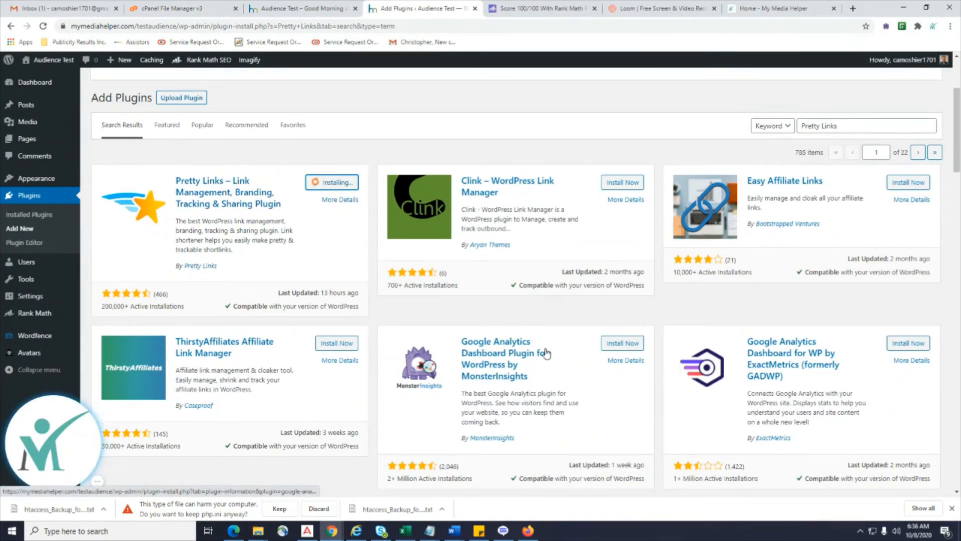
click(727, 13)
Copy the cPanel File Manager web address from its browser tab.
click(135, 28)
right_click(125, 26)
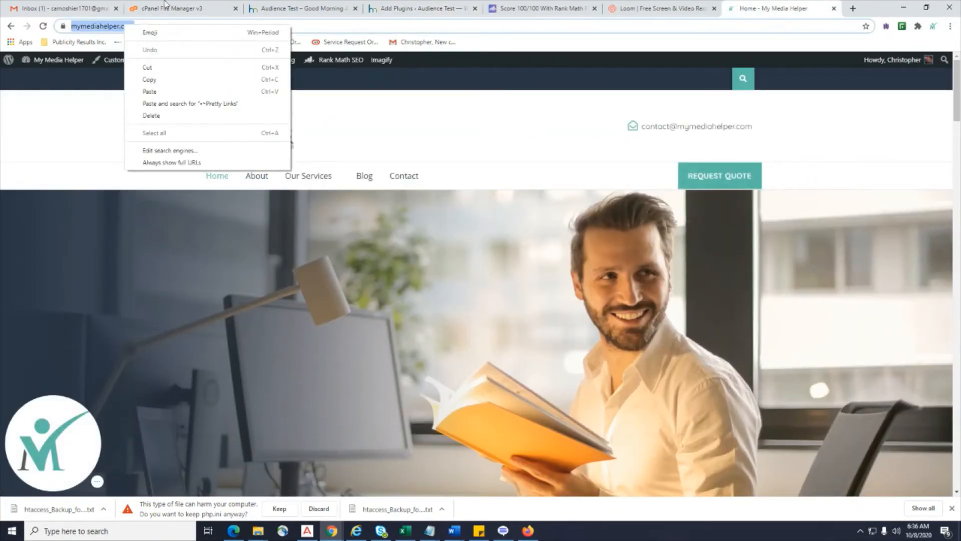
click(150, 8)
click(287, 11)
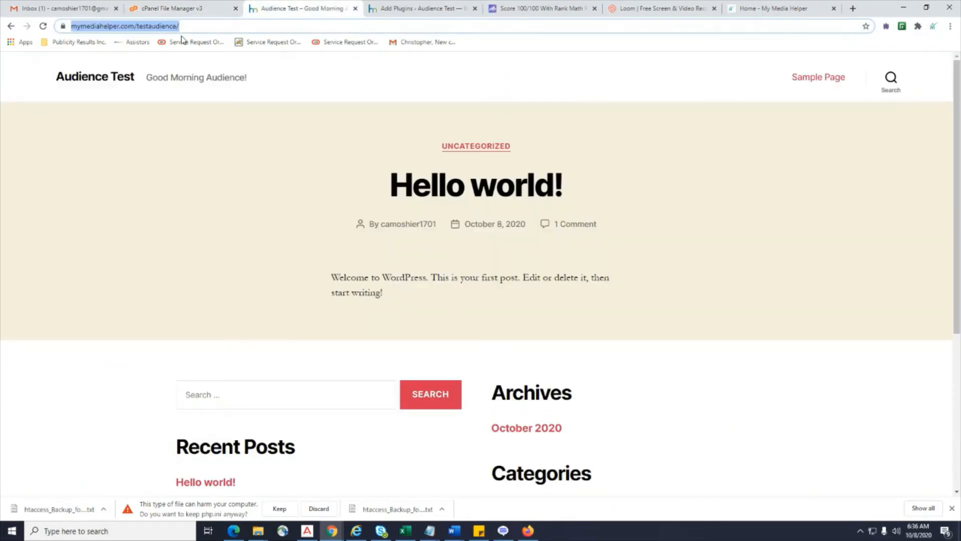
right_click(146, 28)
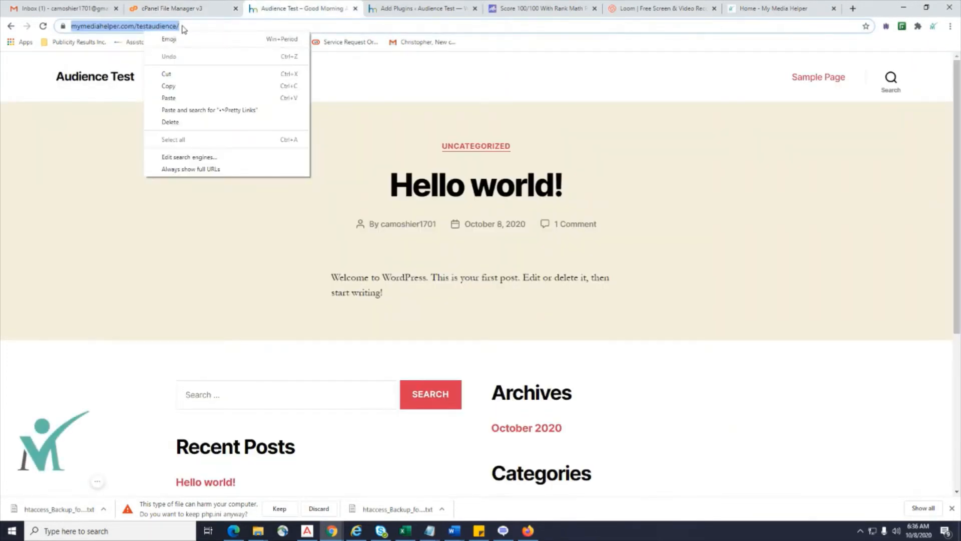
click(183, 7)
click(170, 26)
right_click(168, 25)
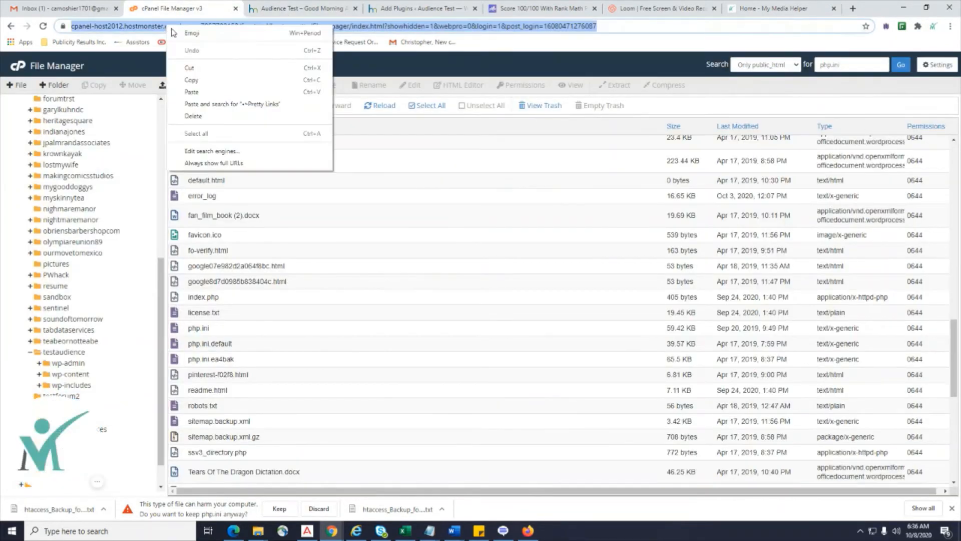
click(215, 80)
Return to the Add Plugins results and activate Pretty Links.
click(653, 9)
click(546, 8)
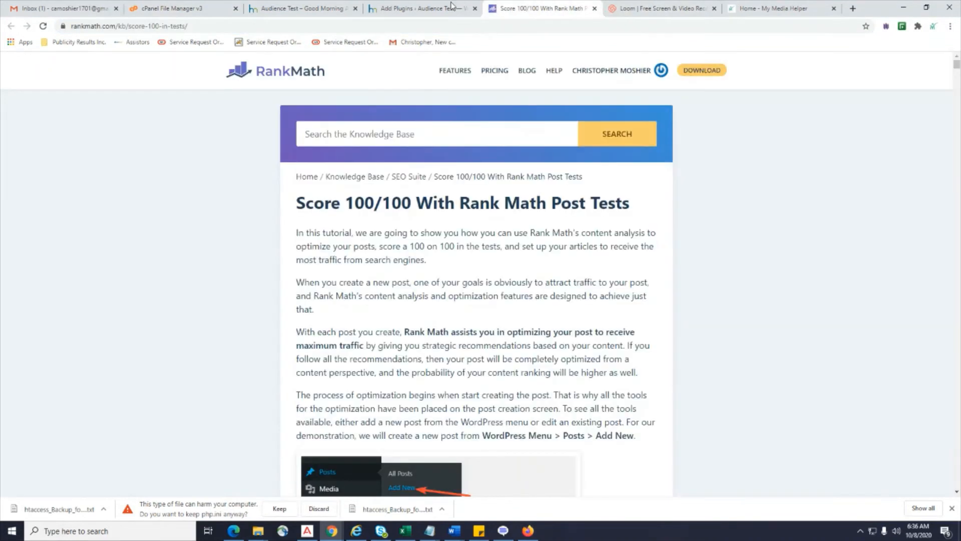
click(441, 8)
click(351, 191)
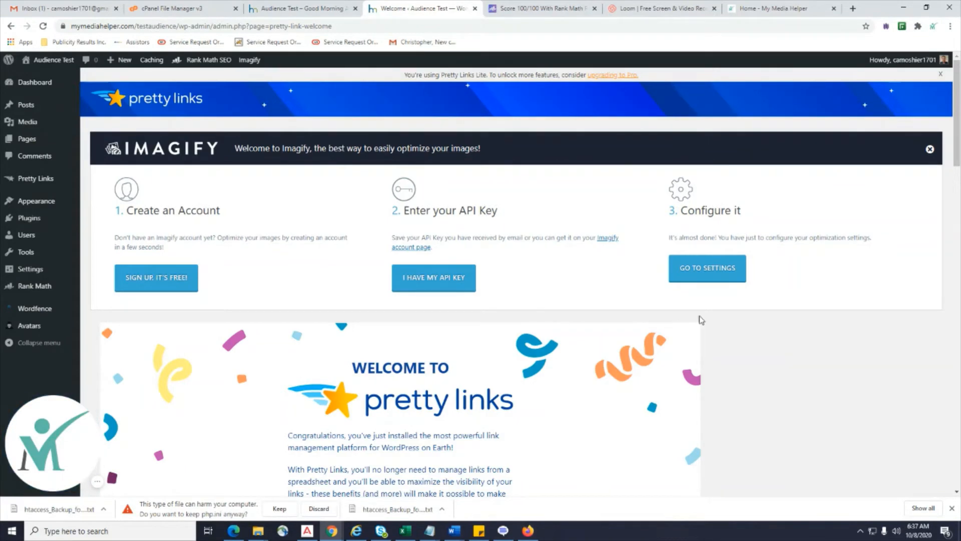
scroll(189, 343, down, 3)
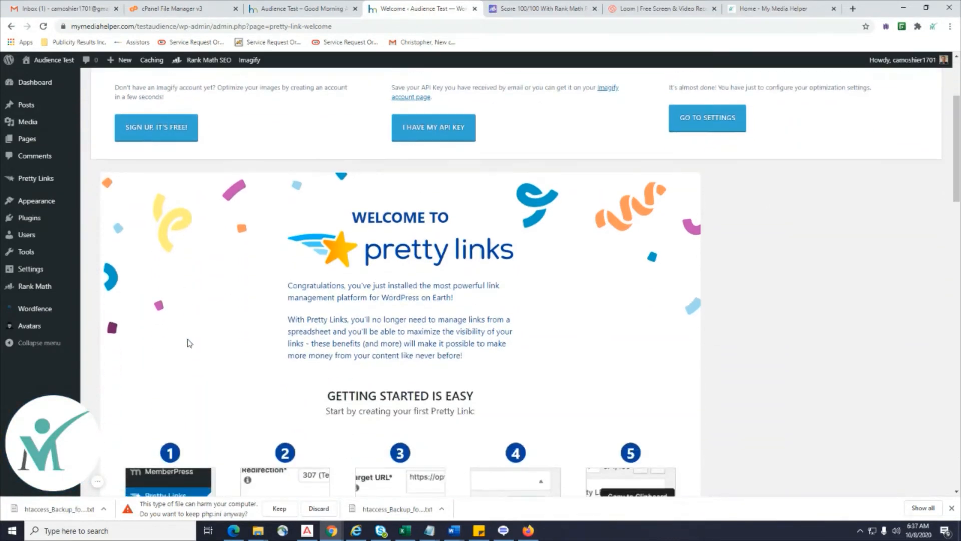
scroll(189, 342, down, 3)
scroll(448, 294, up, 6)
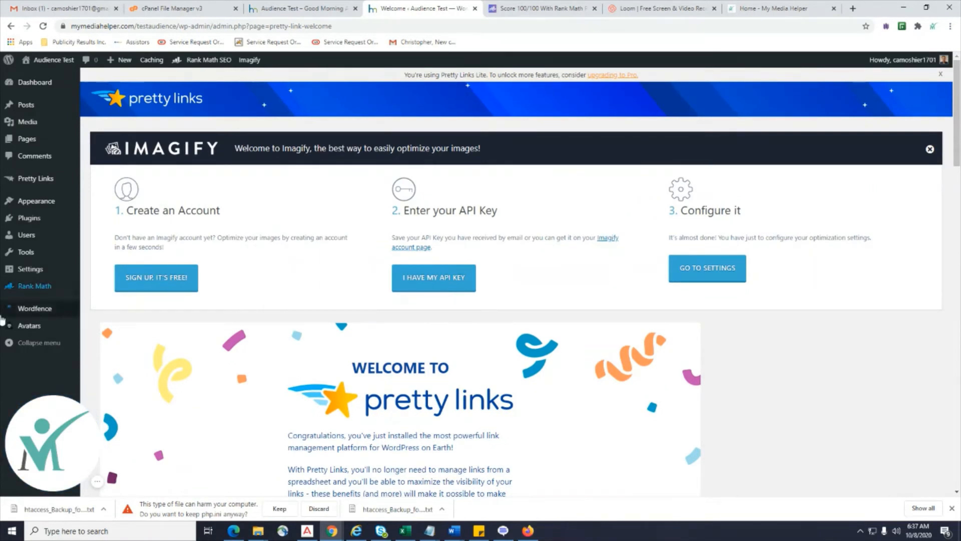
mouse_move(38, 264)
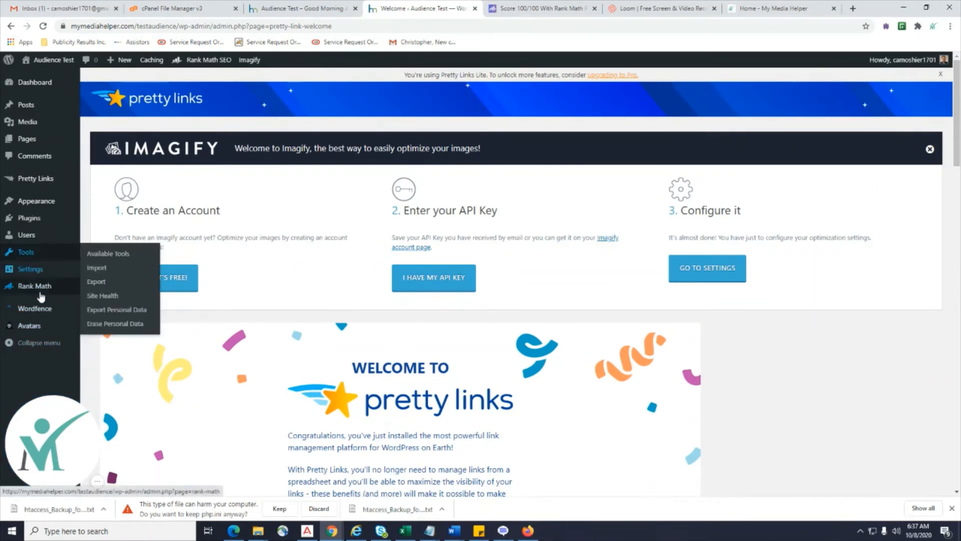
scroll(396, 291, down, 6)
scroll(403, 293, up, 5)
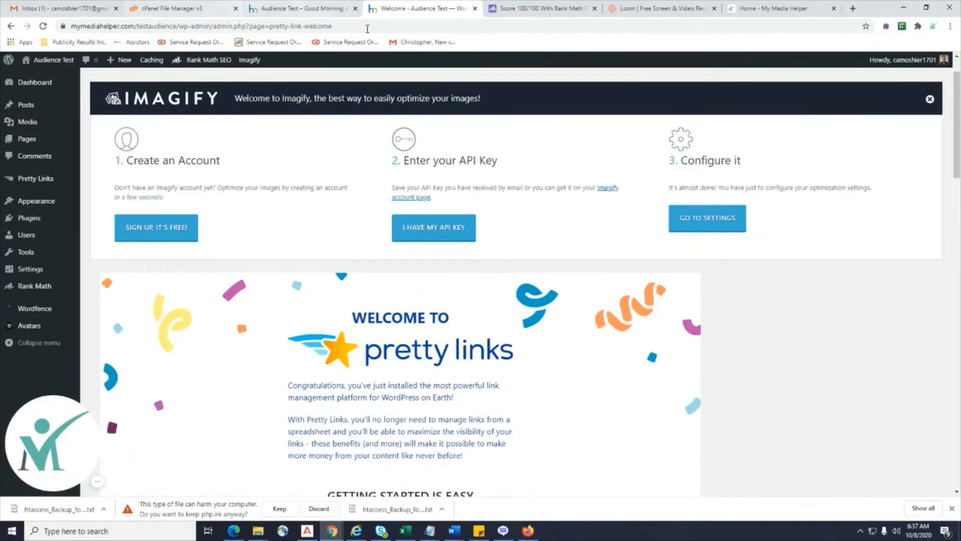
click(303, 8)
click(438, 5)
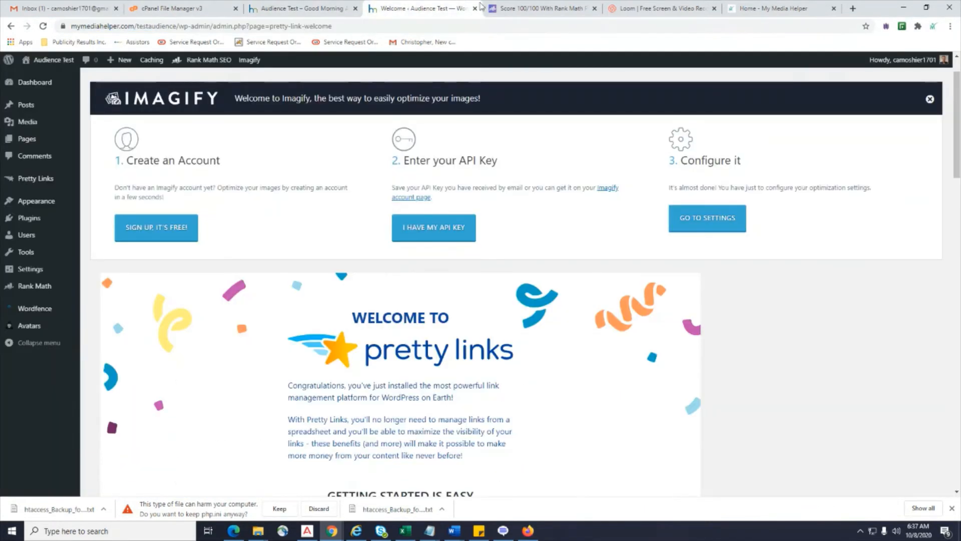
mouse_move(49, 205)
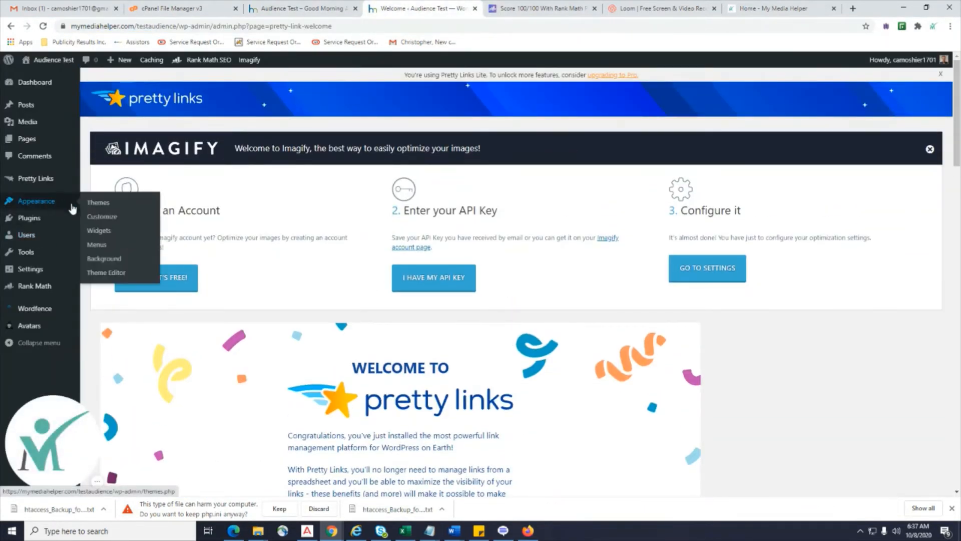
Review Installed Plugins, where Pretty Links now sits alongside Imagify, Rank Math SEO and Wordfence.
click(100, 225)
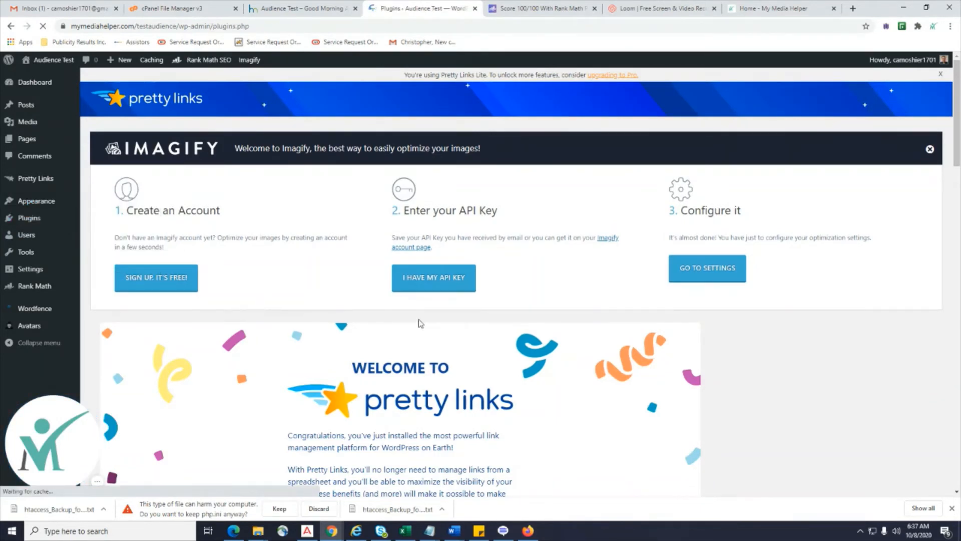
scroll(421, 323, down, 2)
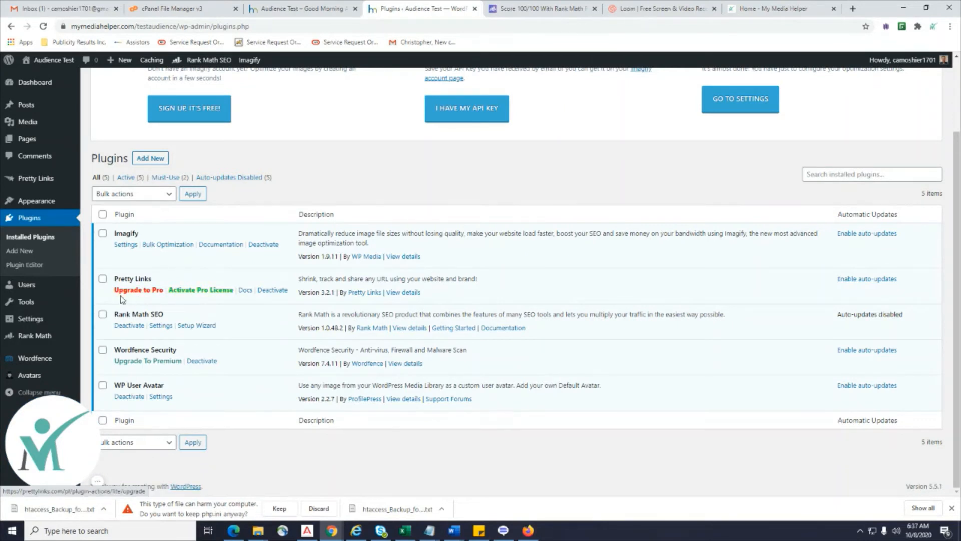
scroll(35, 357, up, 1)
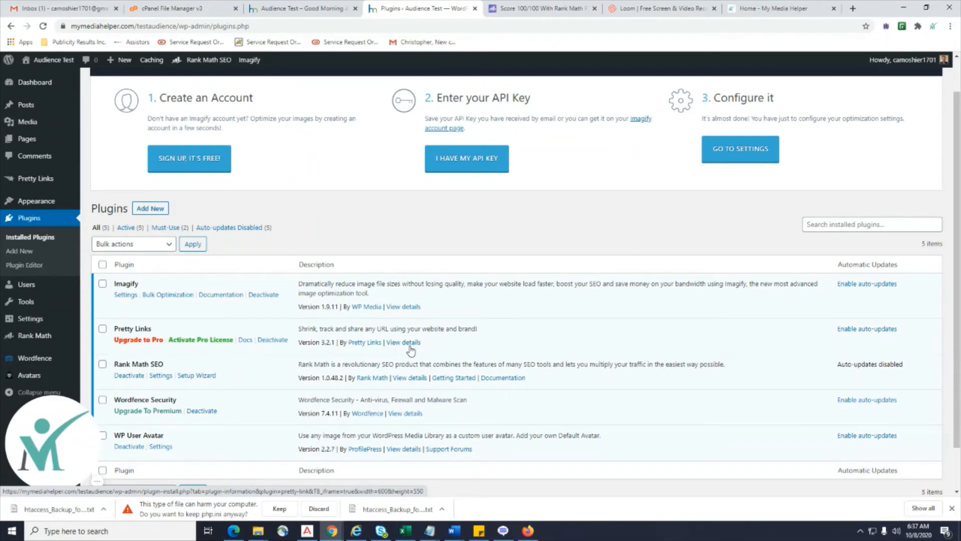
mouse_move(30, 184)
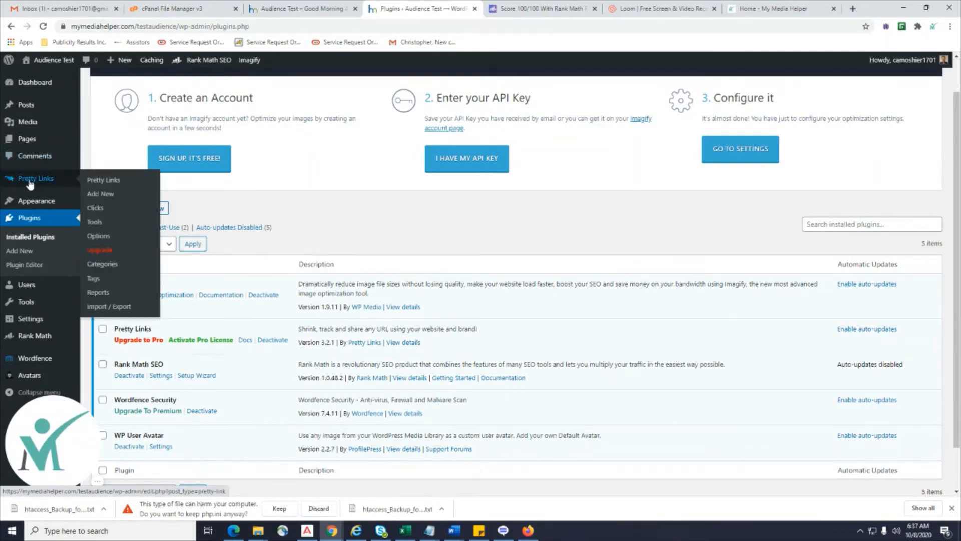
Add a Pretty Link 'Test' redirecting to the pasted cPanel File Manager address, then copy its short URL.
click(109, 183)
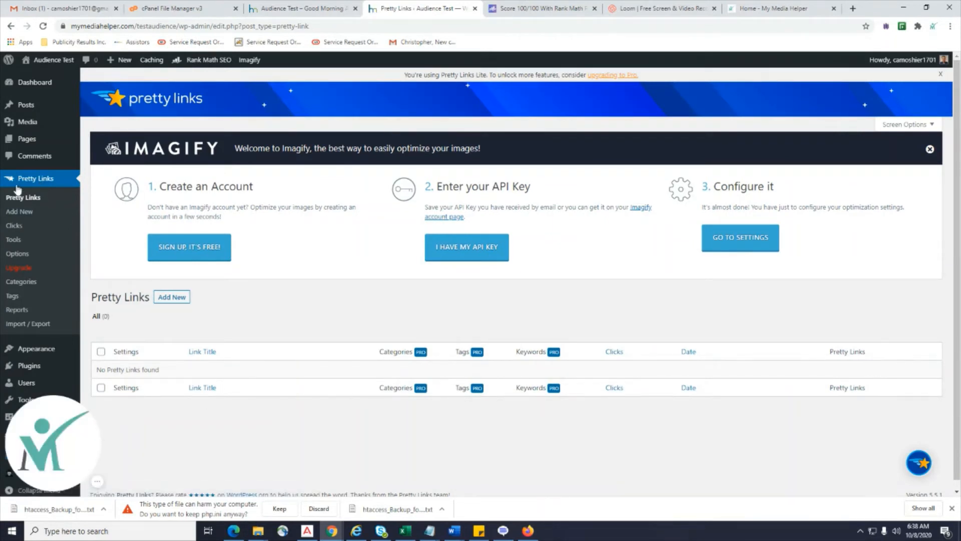
click(19, 212)
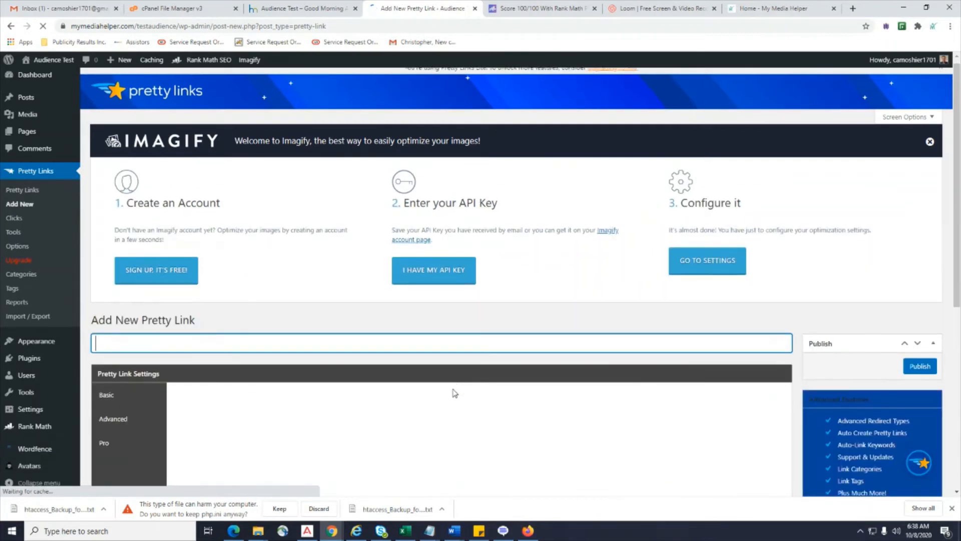
scroll(454, 393, down, 4)
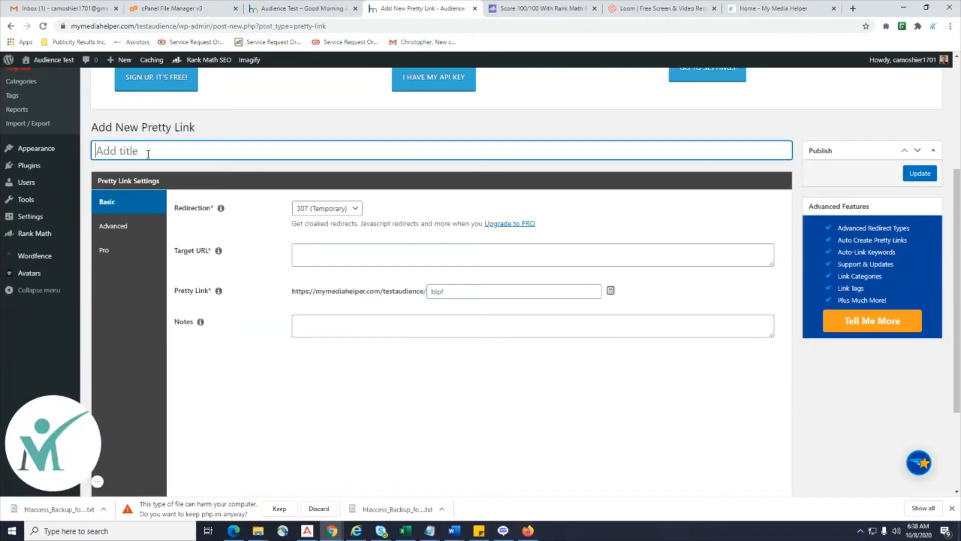
text(Test)
click(292, 257)
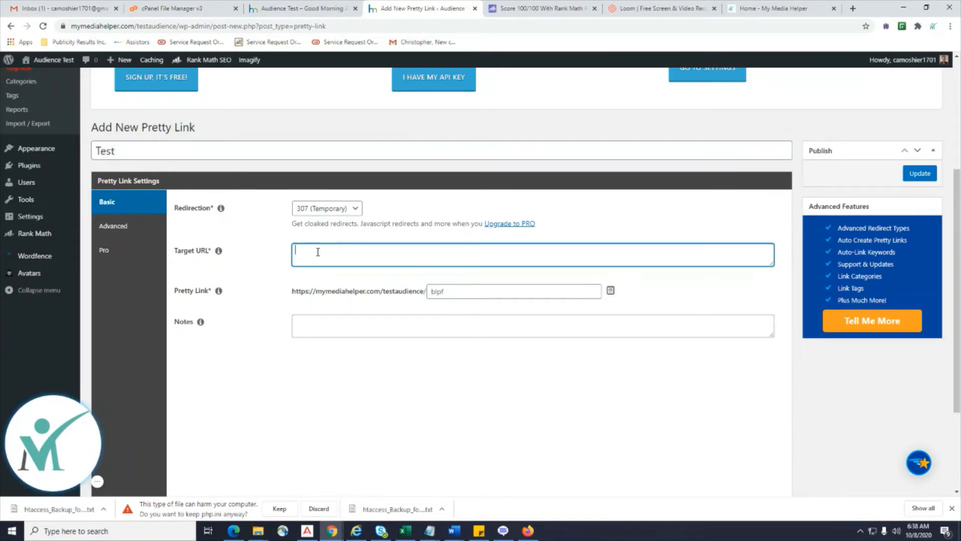
key(ctrl+v)
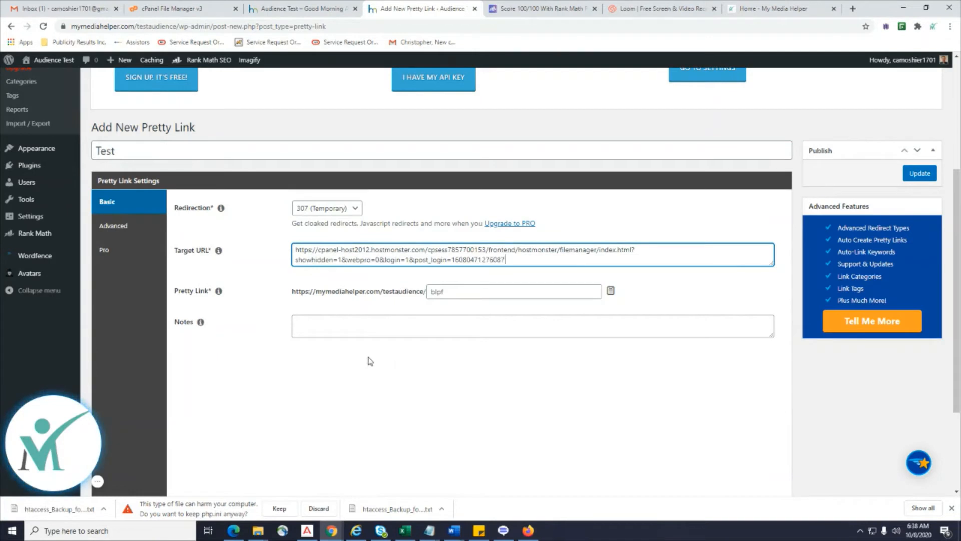
click(460, 292)
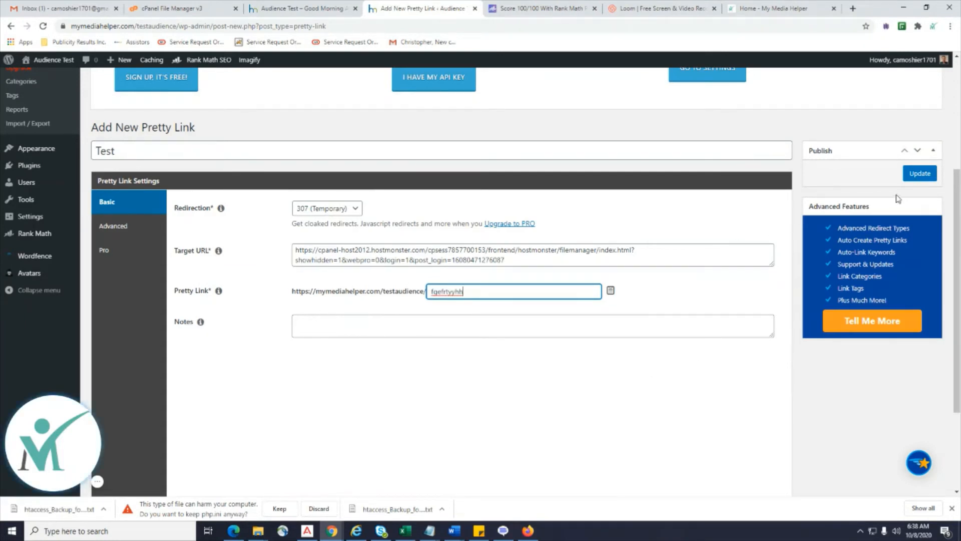
click(916, 176)
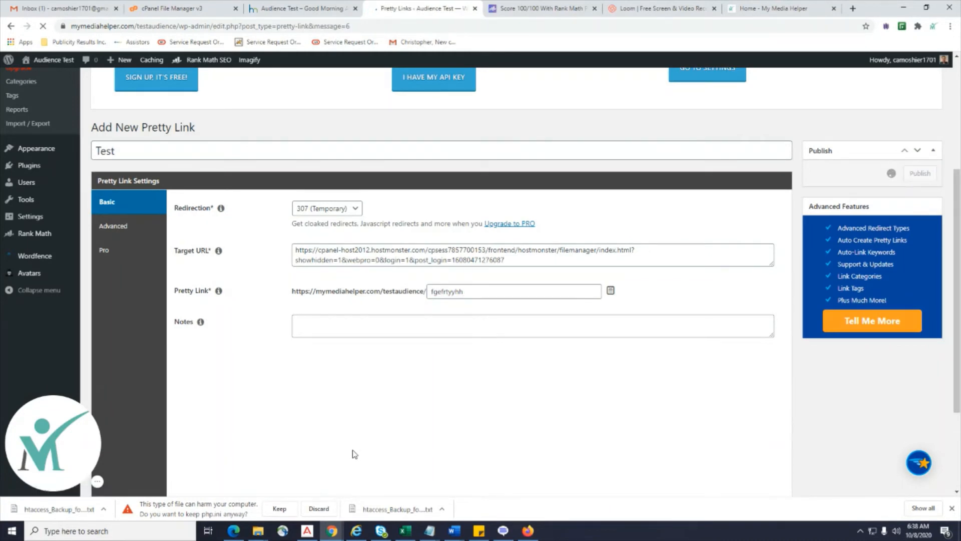
scroll(353, 450, down, 1)
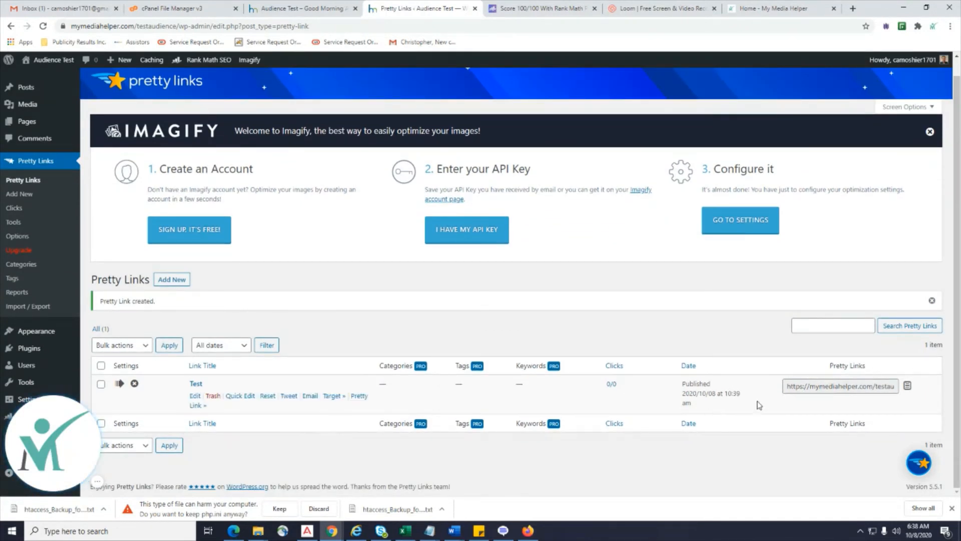
click(908, 387)
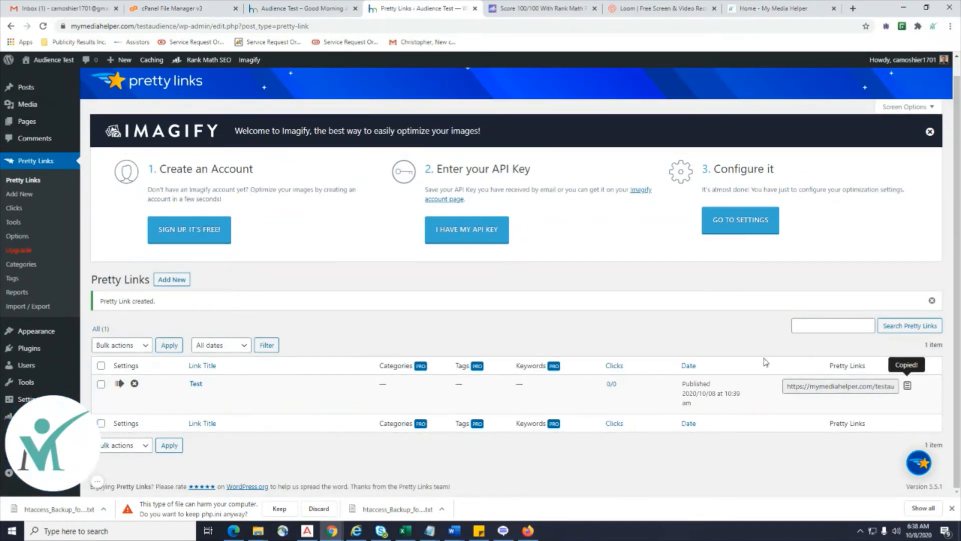
Load the copied Test short link in a new tab to confirm it reaches cPanel File Manager.
click(854, 10)
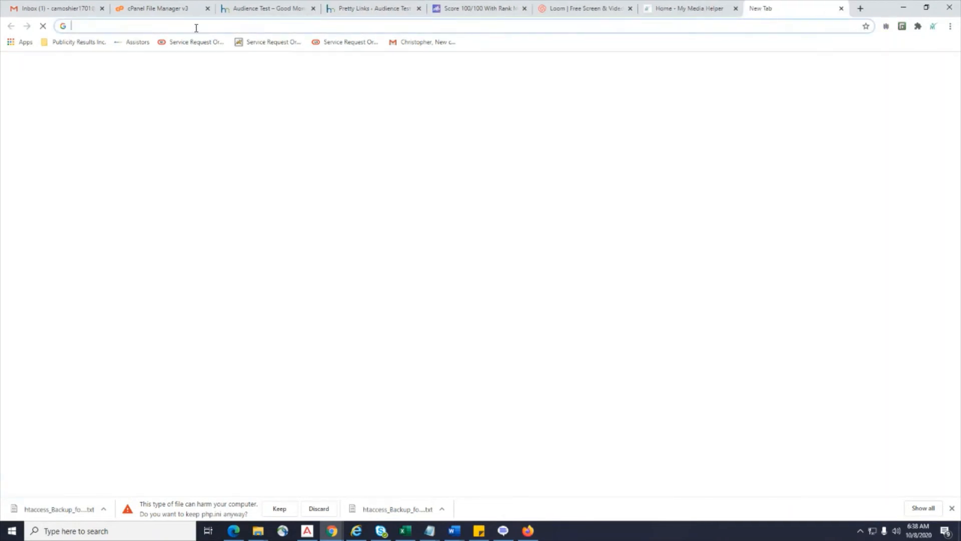
click(195, 26)
key(ctrl+v)
key(Return)
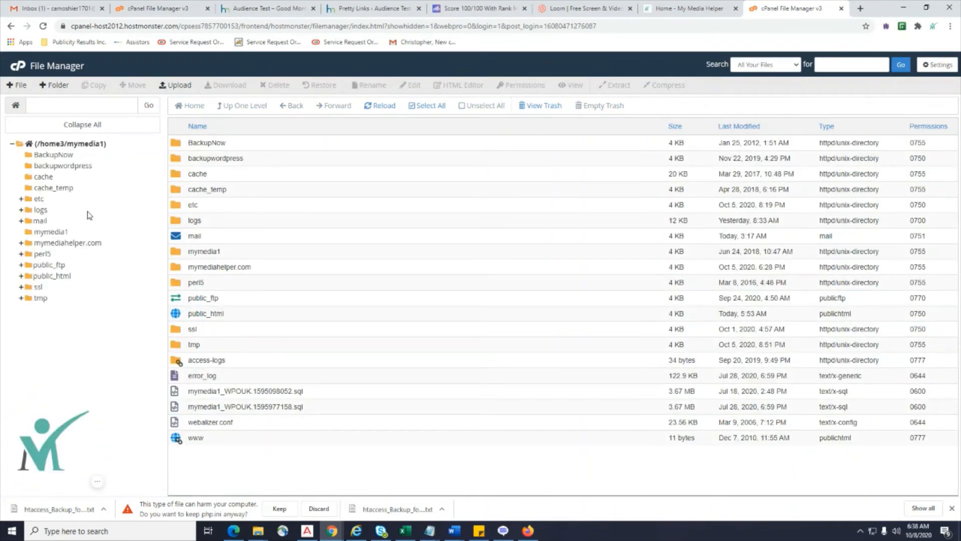
Return to the Pretty Links admin tab.
click(259, 9)
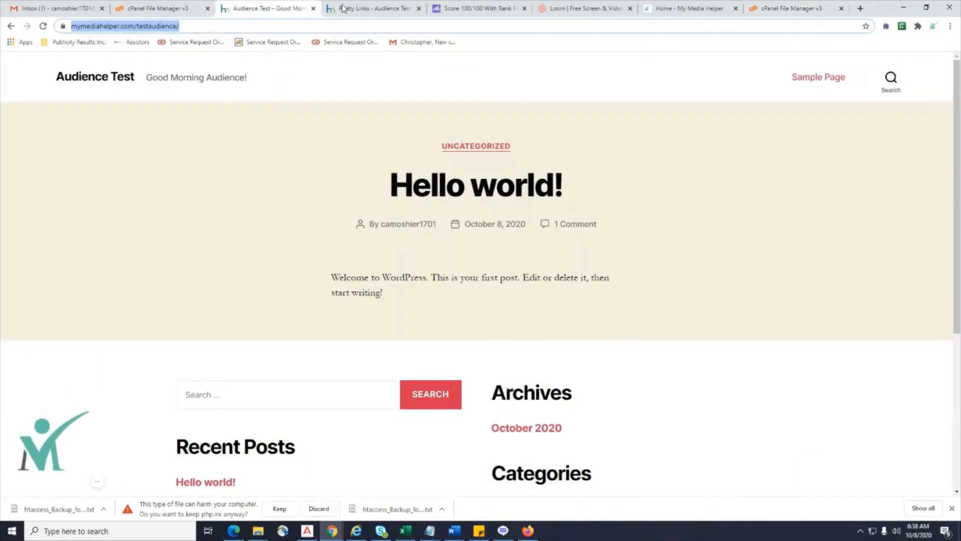
click(345, 9)
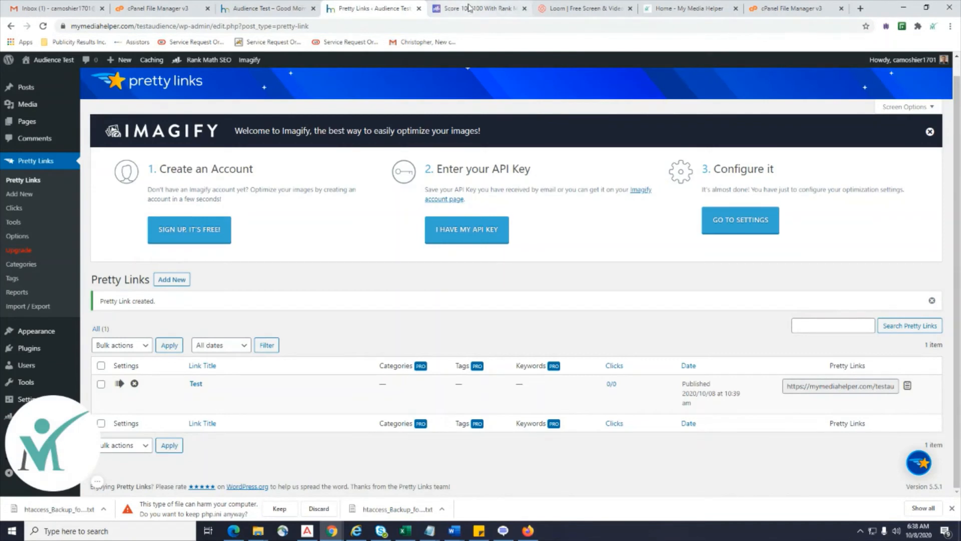
mouse_move(22, 339)
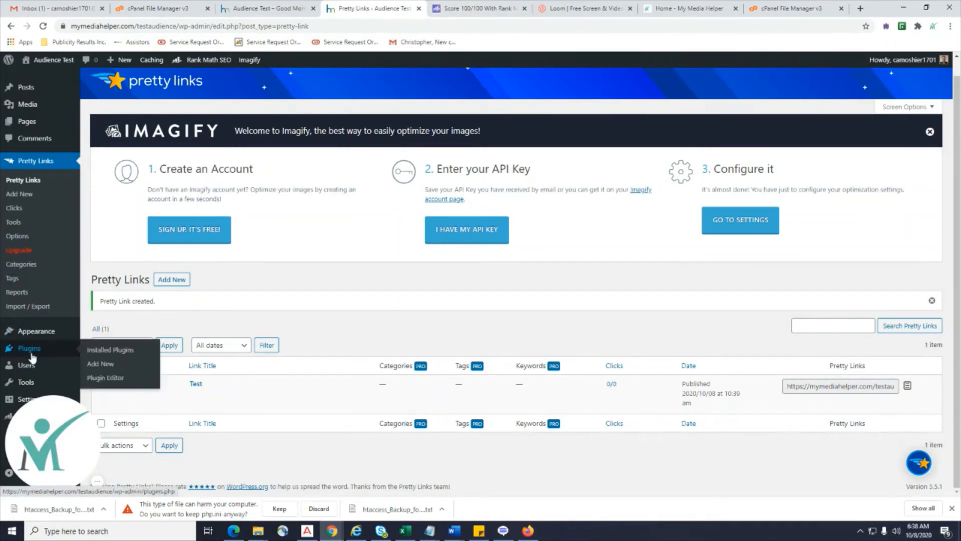
Search Add Plugins for 'Classic Editor', deleting the stray bullet from the pasted query.
click(111, 373)
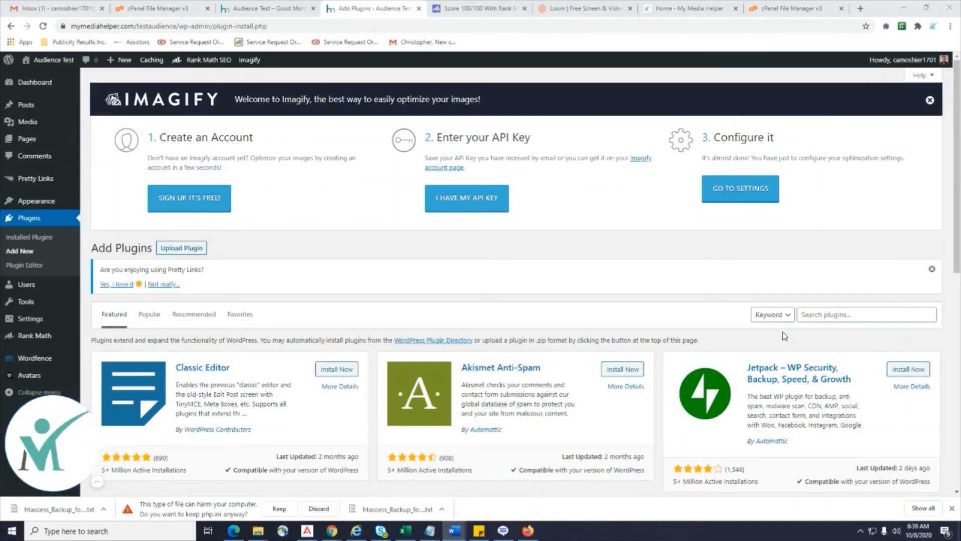
click(804, 314)
key(ctrl+v)
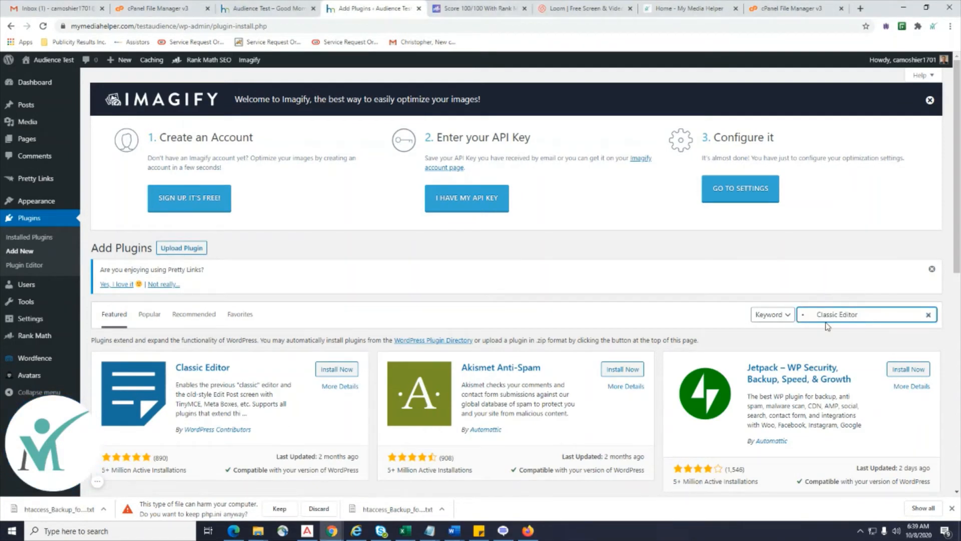
drag(826, 316, 810, 315)
key(BackSpace)
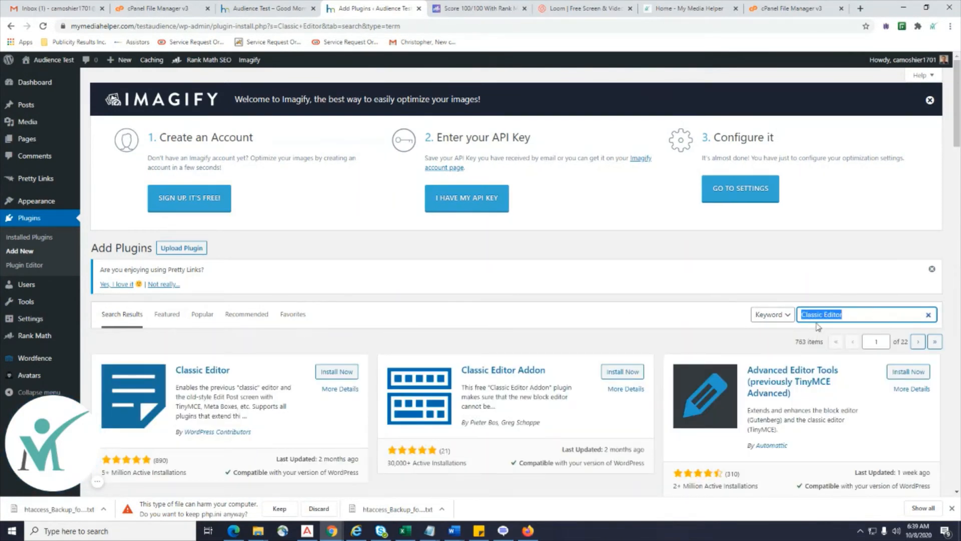
mouse_move(37, 173)
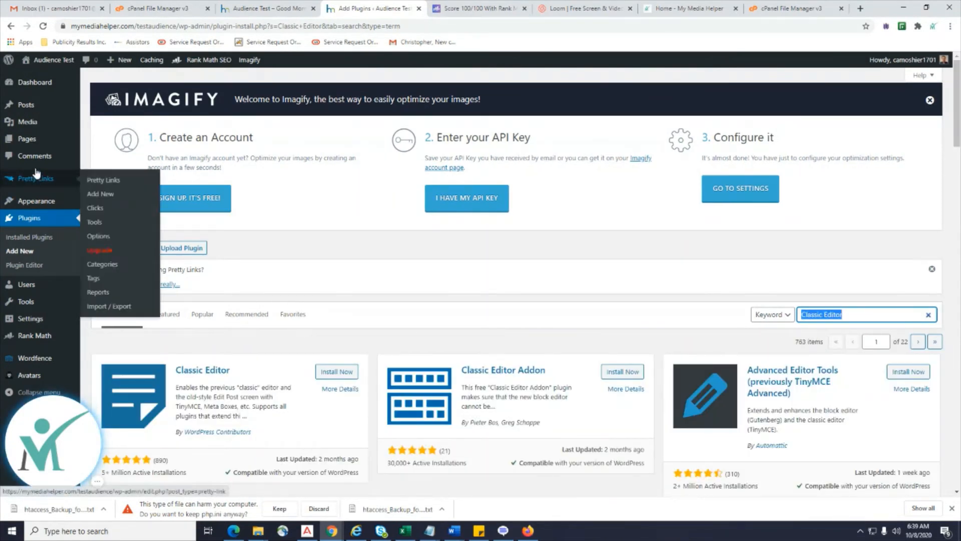
mouse_move(37, 113)
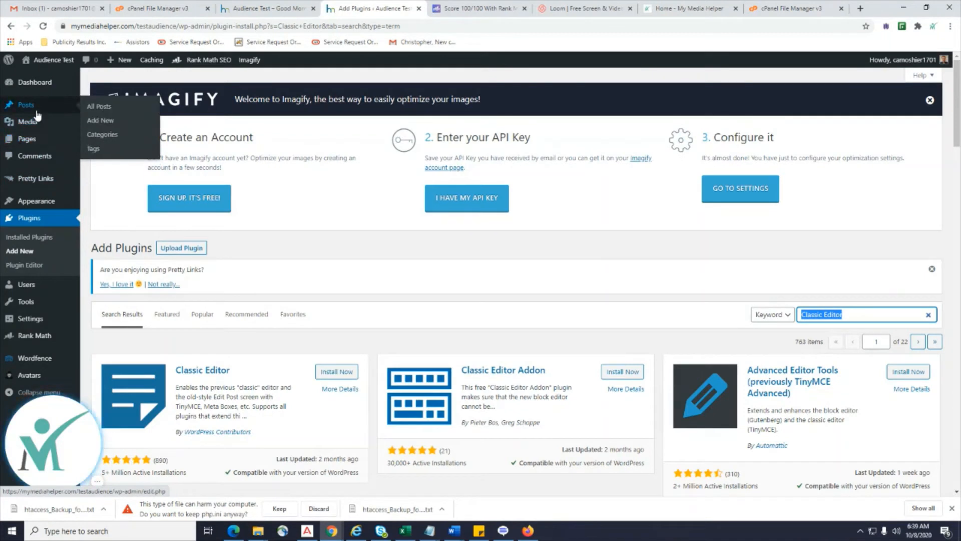
Type 'gfhsdfsdaf' in a new post, then leave the editor without saving to reach All Posts.
click(99, 110)
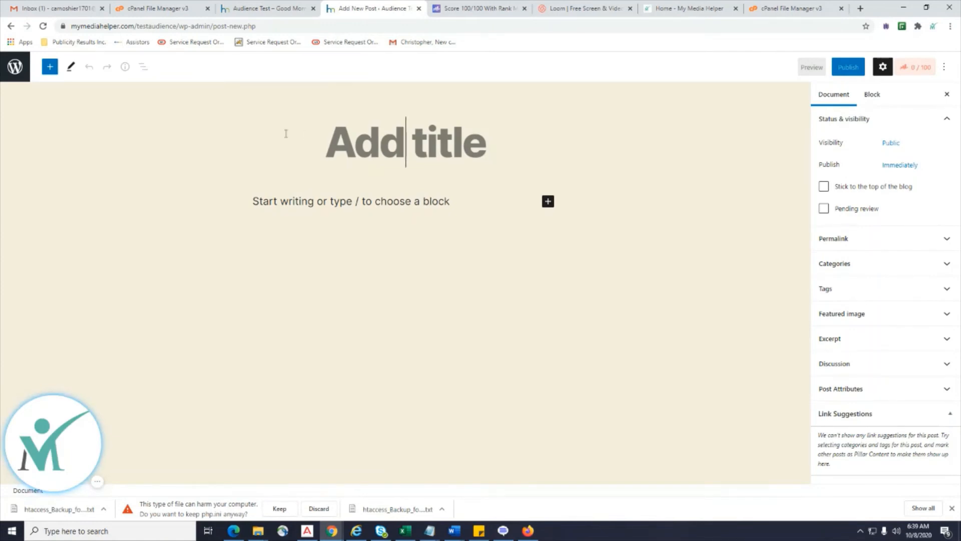
text(gfhsdfsdaf)
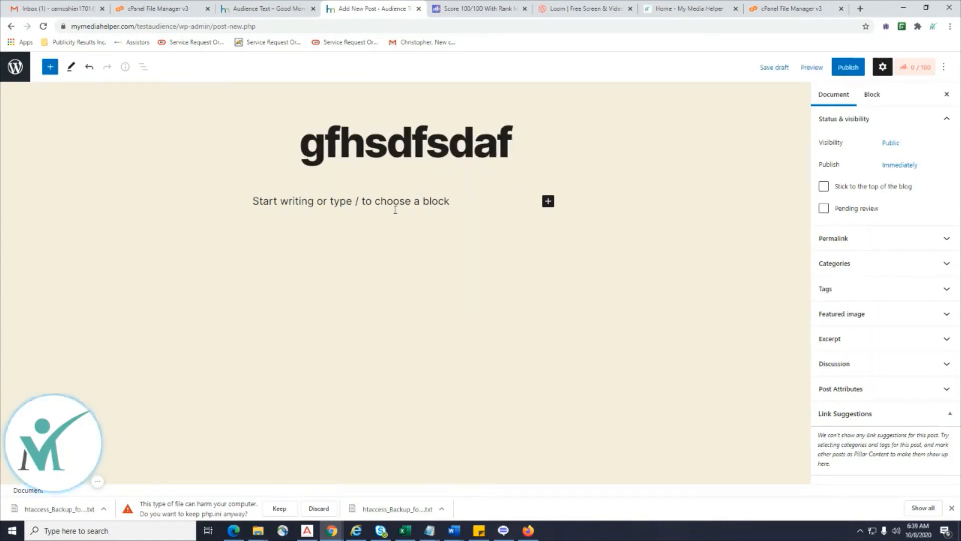
drag(395, 206, 406, 269)
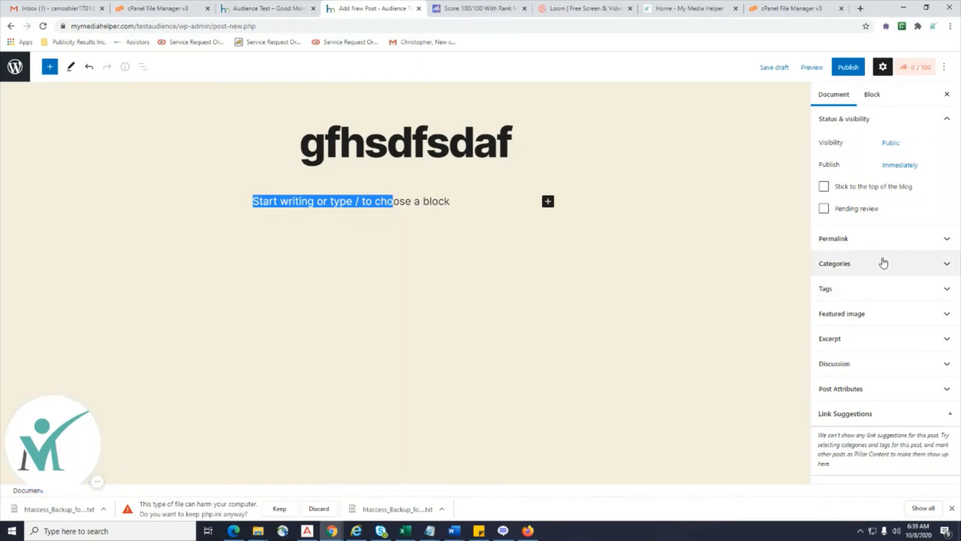
click(13, 75)
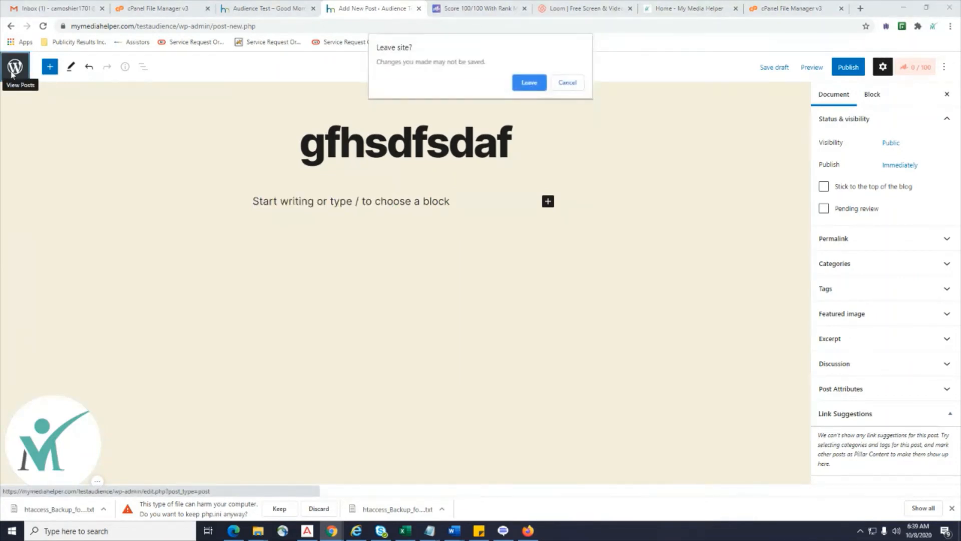
click(529, 83)
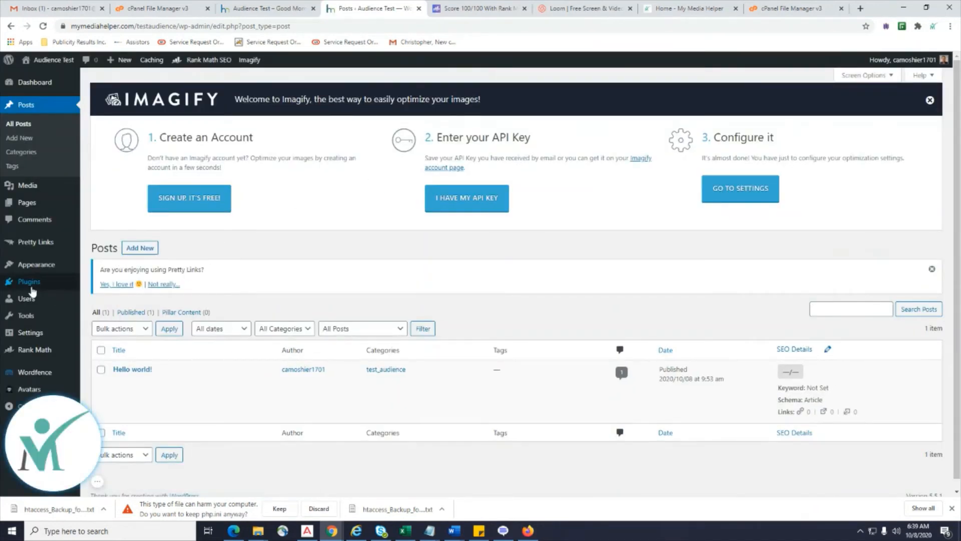
Search Add Plugins for Classic Editor, then install and activate it.
mouse_move(32, 292)
click(97, 296)
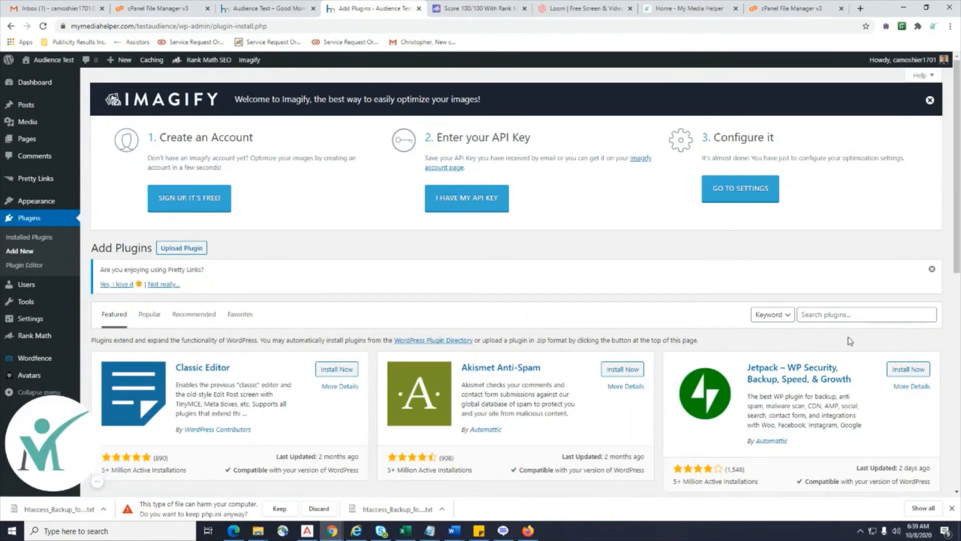
click(825, 316)
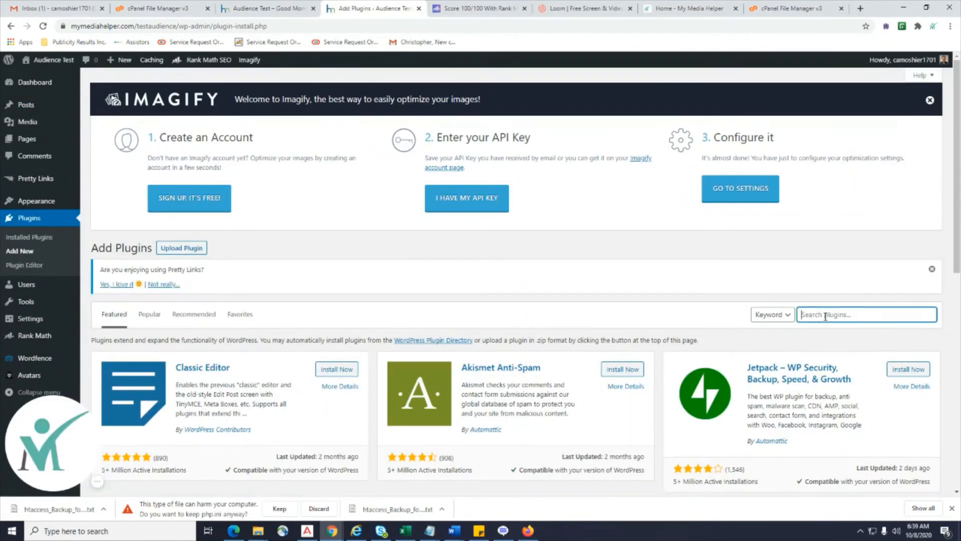
key(ctrl+v)
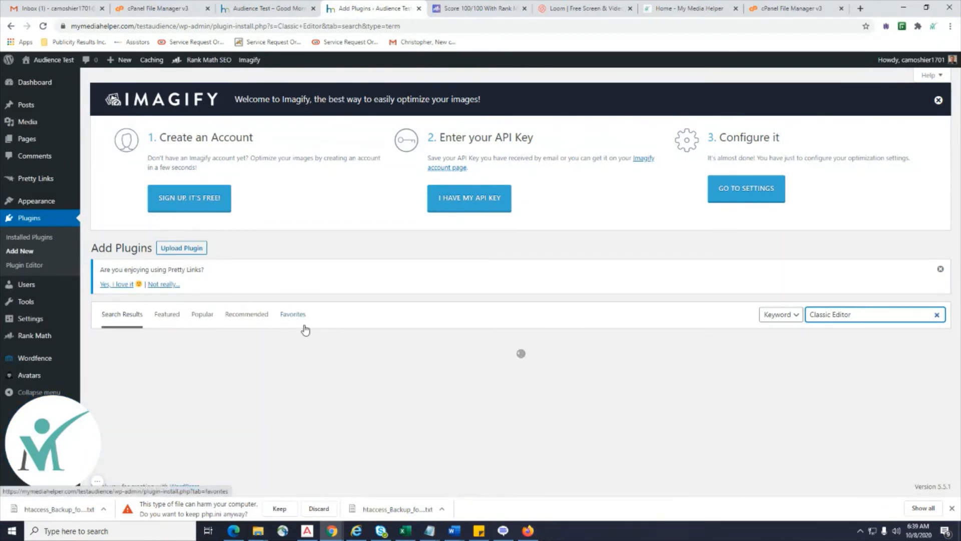
scroll(303, 328, down, 2)
click(332, 271)
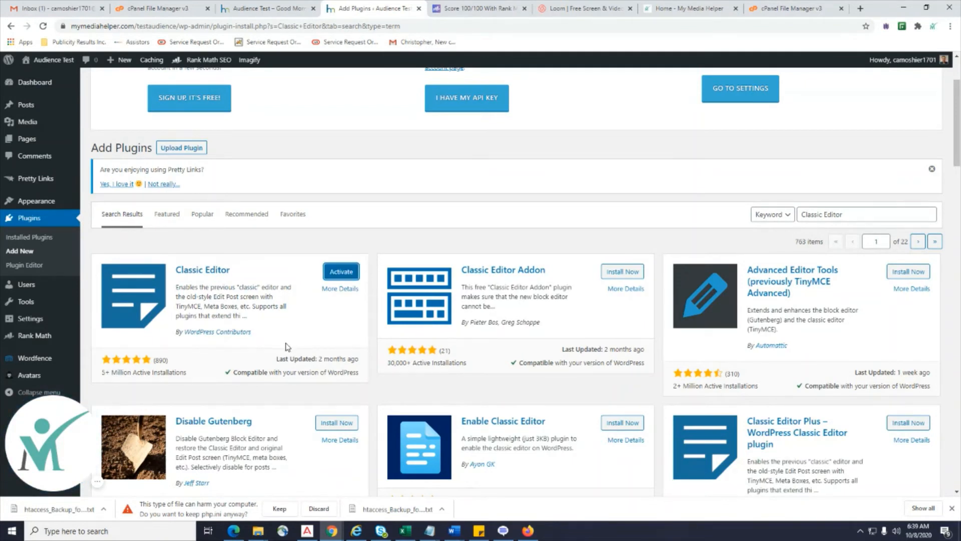
click(336, 273)
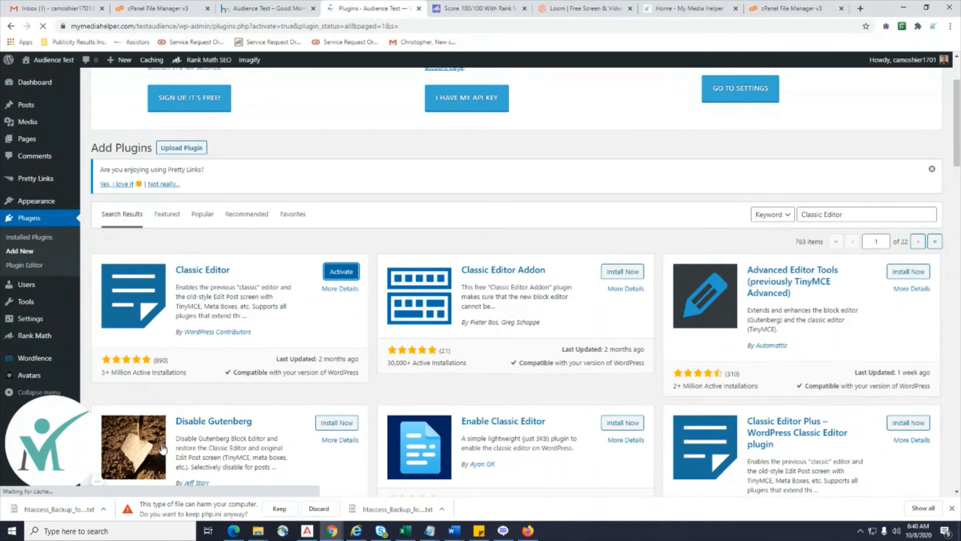
scroll(517, 318, down, 5)
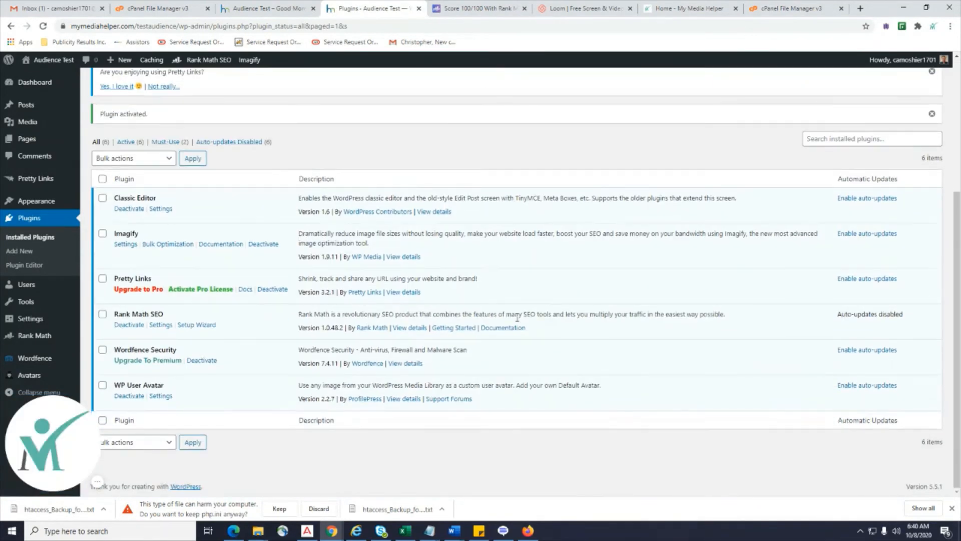
scroll(556, 326, up, 5)
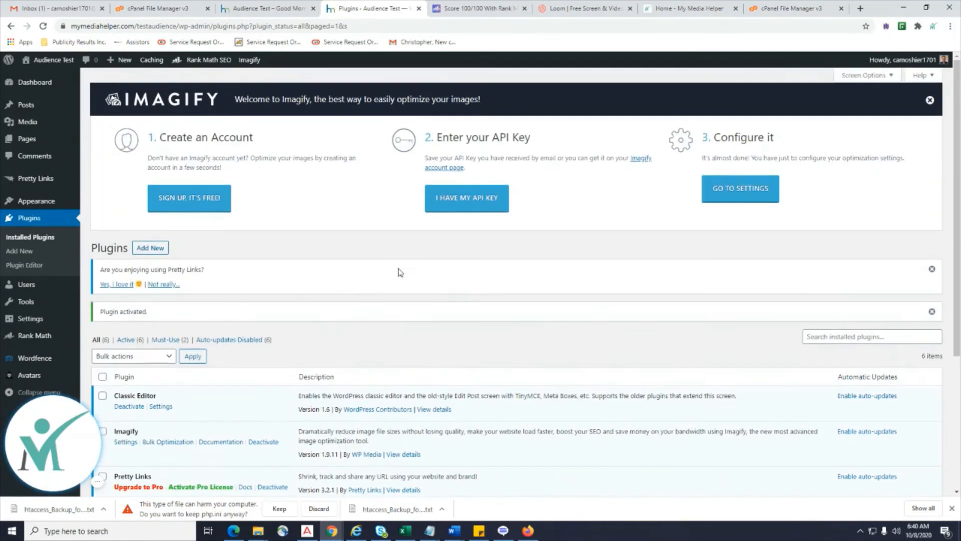
Go back to the All Posts list.
mouse_move(29, 117)
click(71, 111)
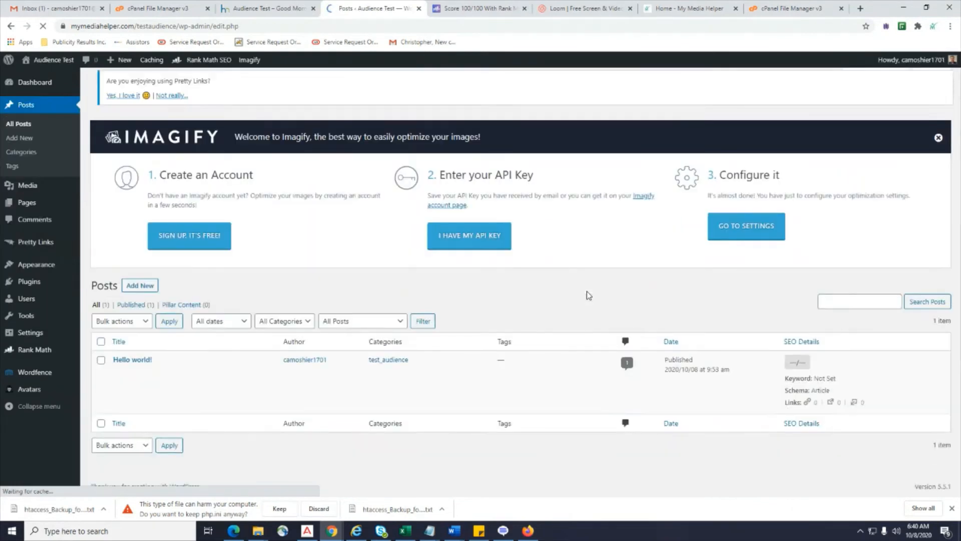
scroll(587, 291, down, 1)
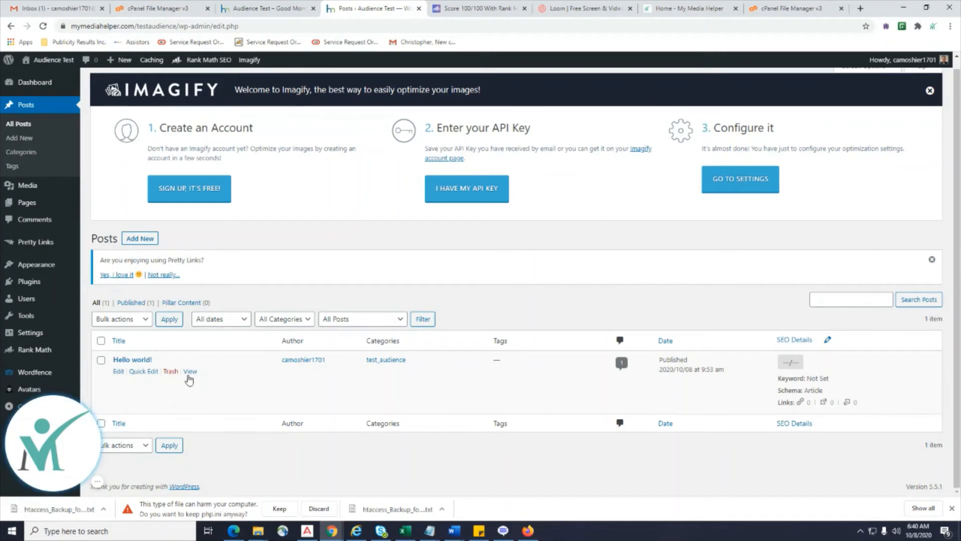
Open Hello world! in the classic editor and delete all of its text.
click(117, 372)
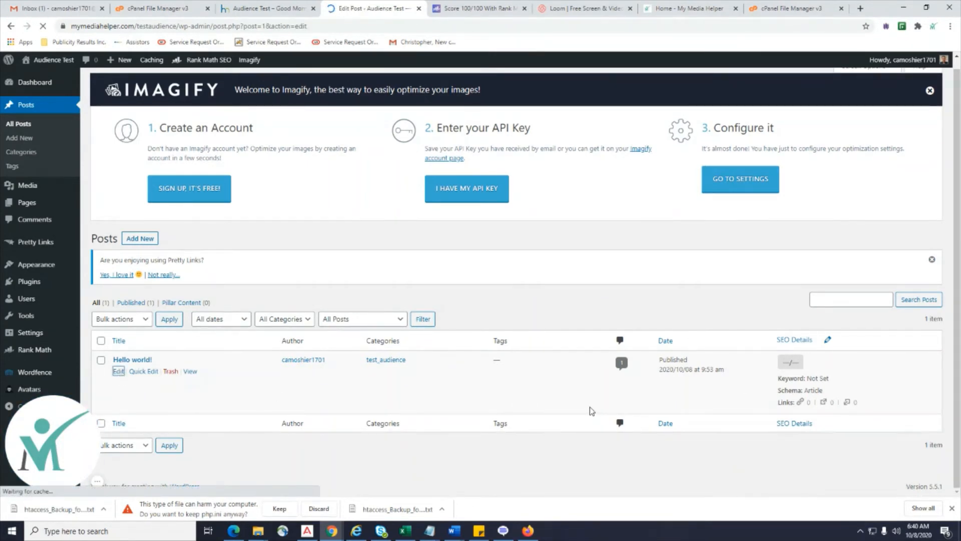
scroll(591, 408, down, 2)
scroll(591, 407, down, 2)
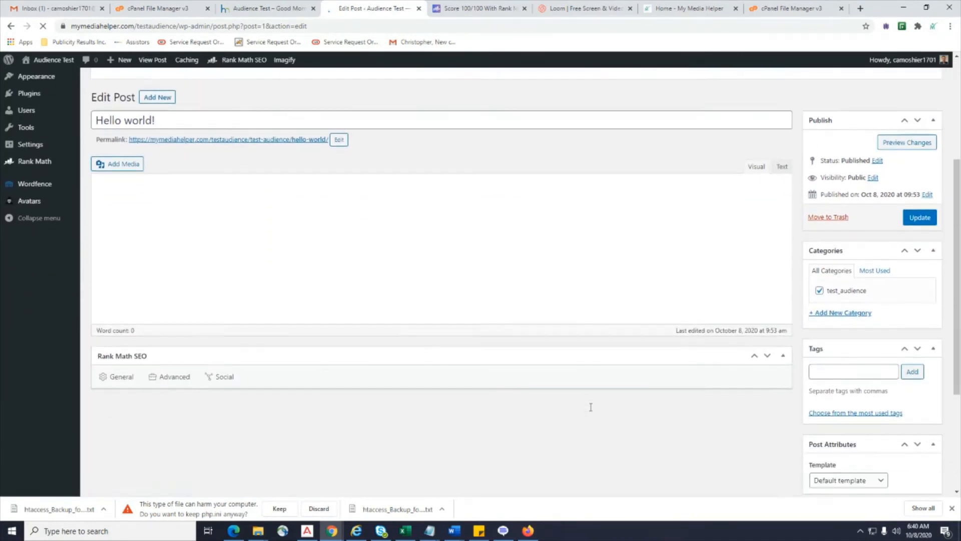
scroll(592, 411, up, 4)
scroll(592, 411, down, 1)
scroll(592, 411, down, 3)
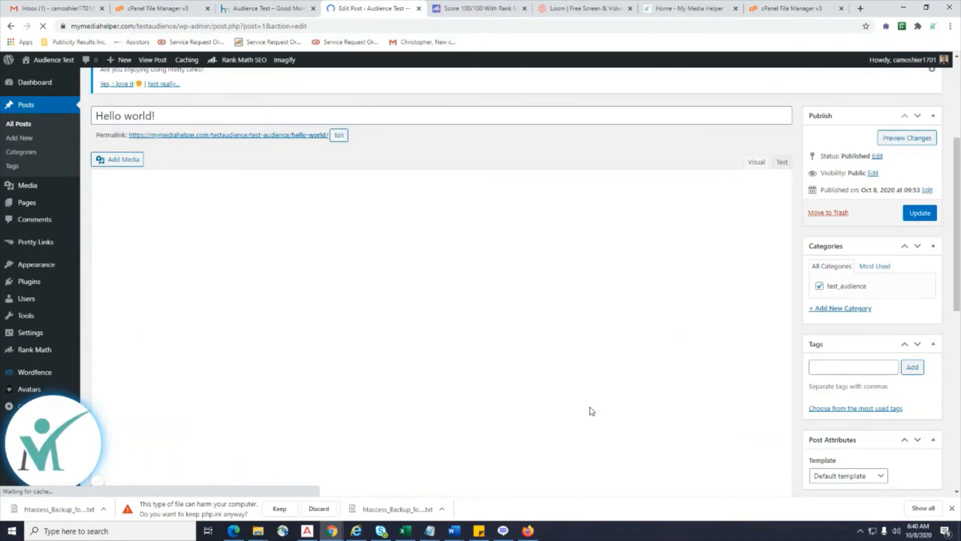
click(398, 264)
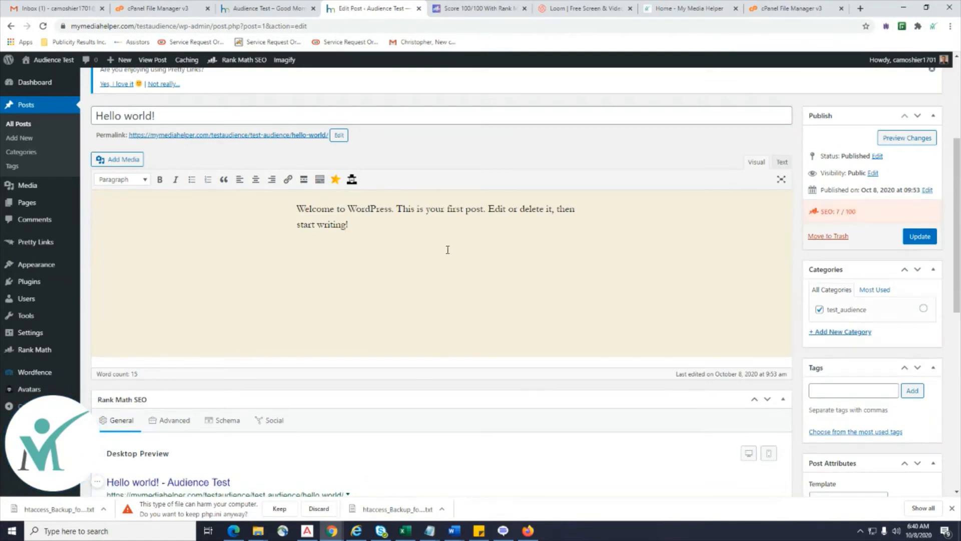
key(ctrl+a)
key(BackSpace)
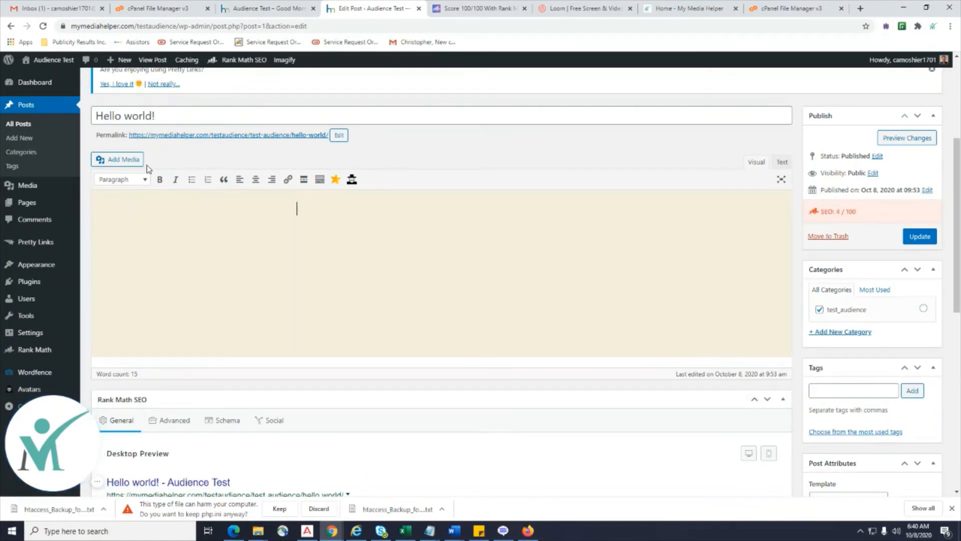
Discard those edits for a new post, toggle Text/Visual modes, type 'WEQdAD', and start another new post.
scroll(149, 169, up, 5)
click(157, 247)
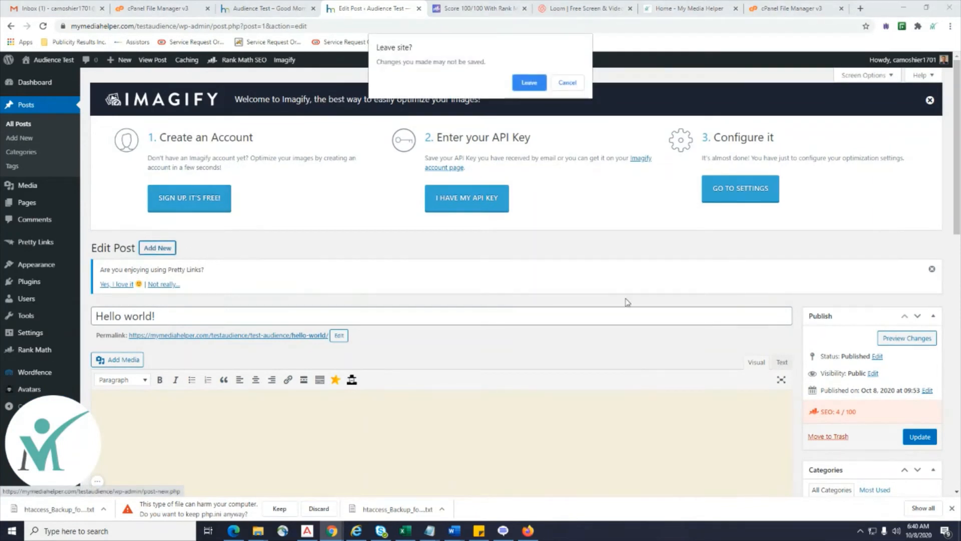
click(529, 89)
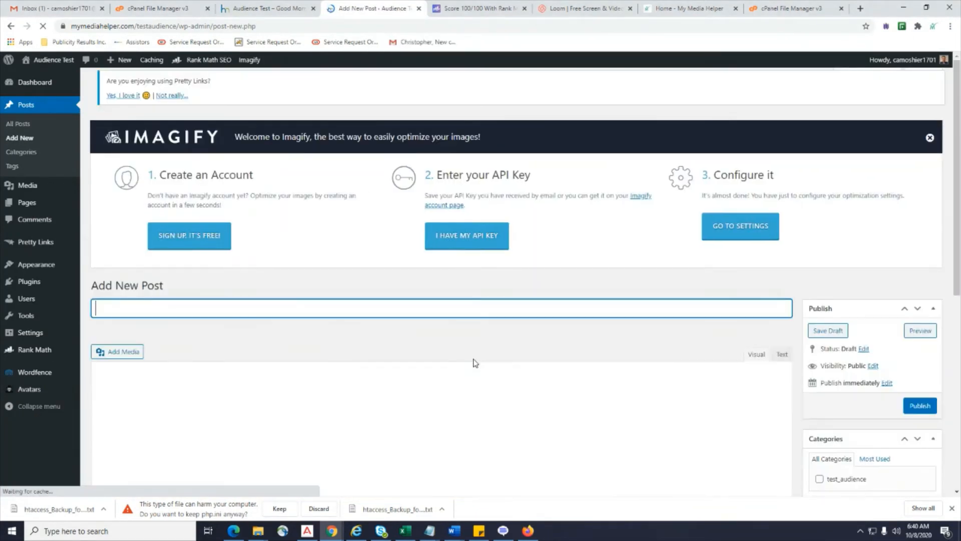
scroll(475, 363, down, 3)
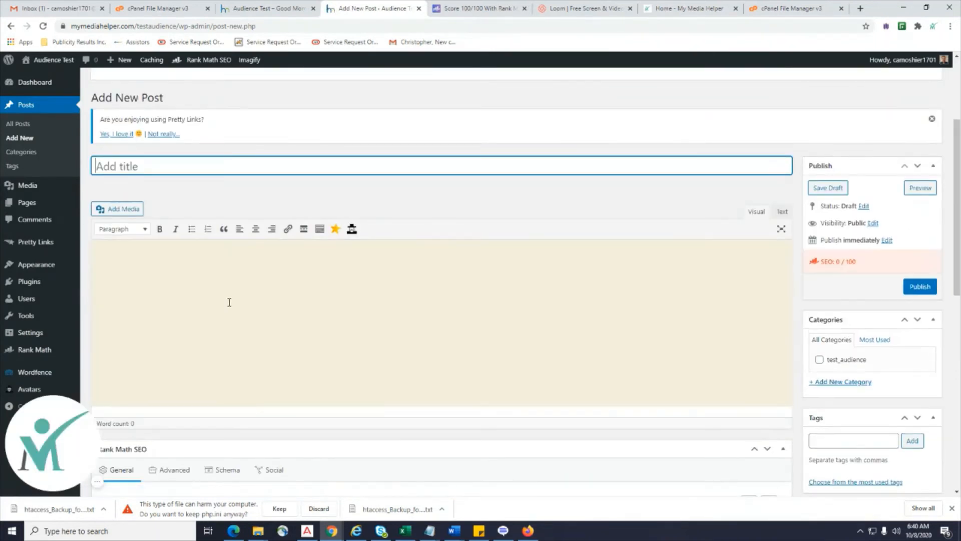
click(229, 302)
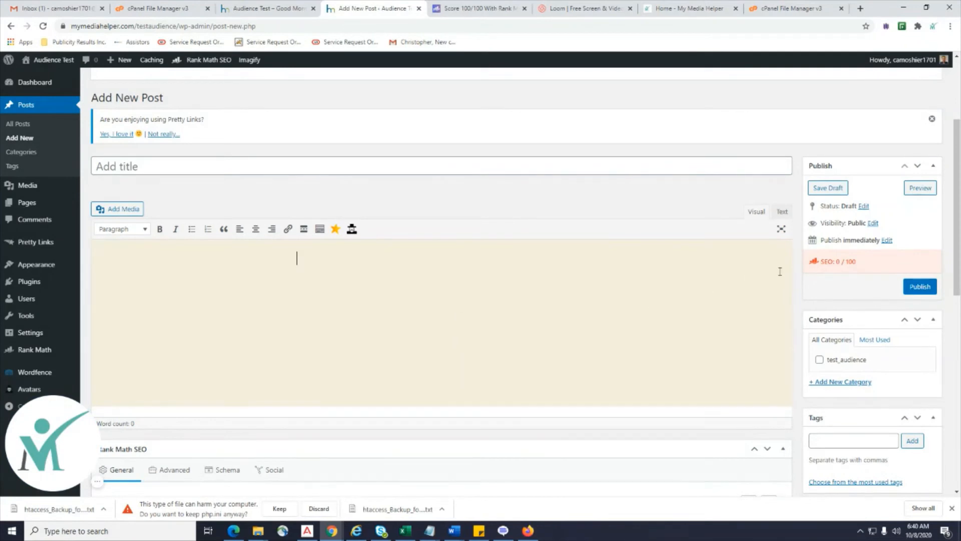
click(781, 213)
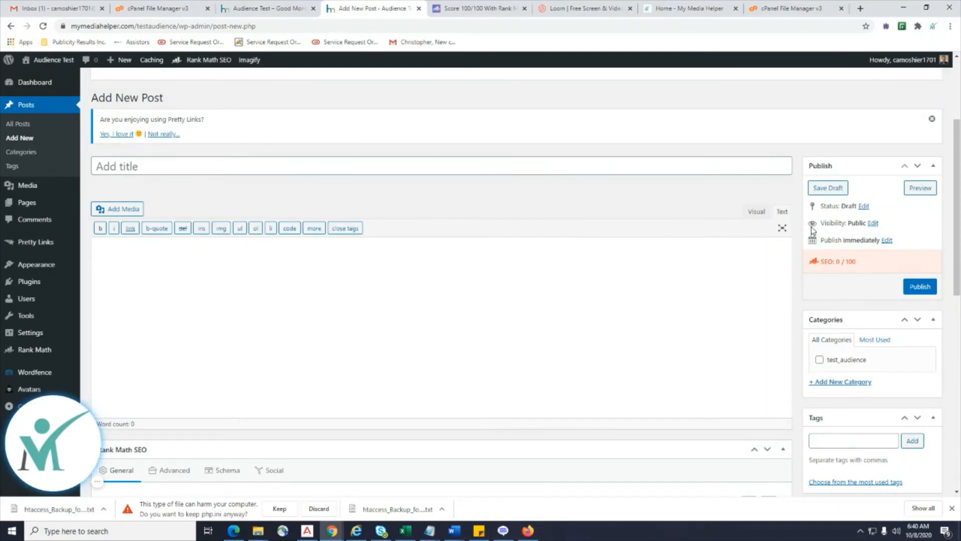
click(755, 212)
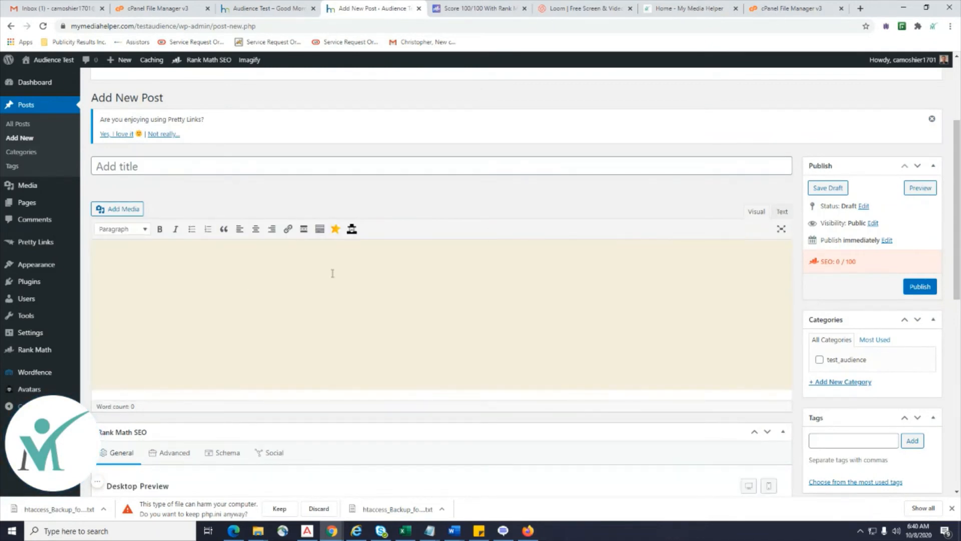
text(WEQdAD)
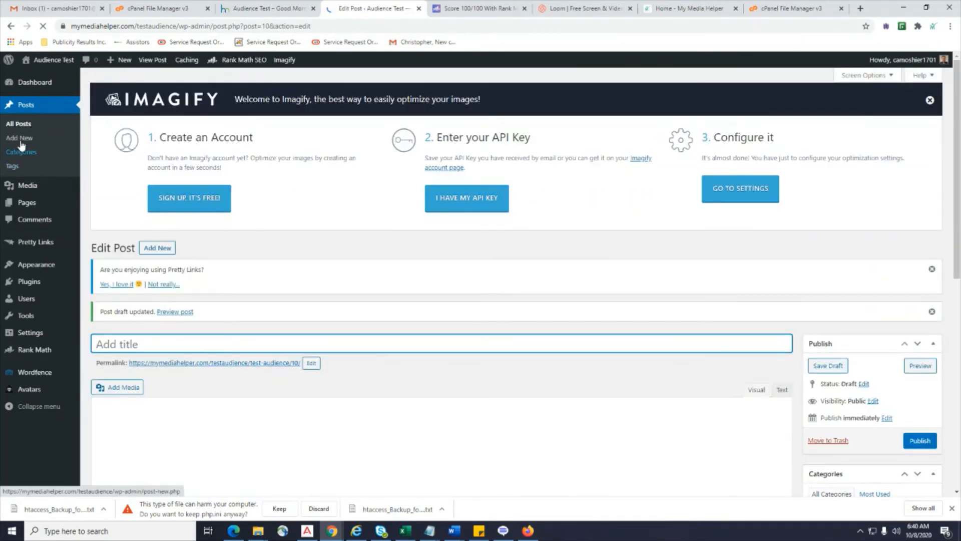
click(20, 139)
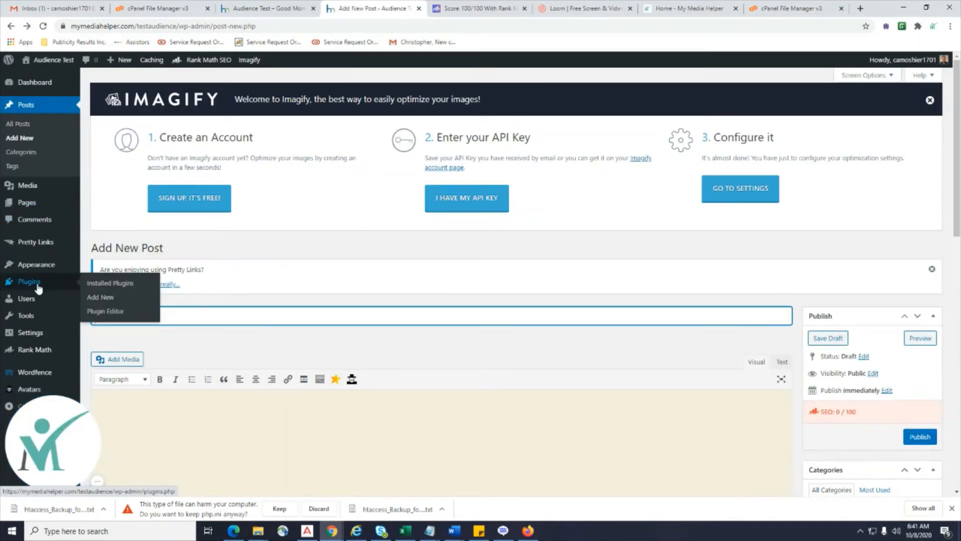
Search Add Plugins for 'Contact Form 7', correct the query, and install Contact Form 7.
click(103, 304)
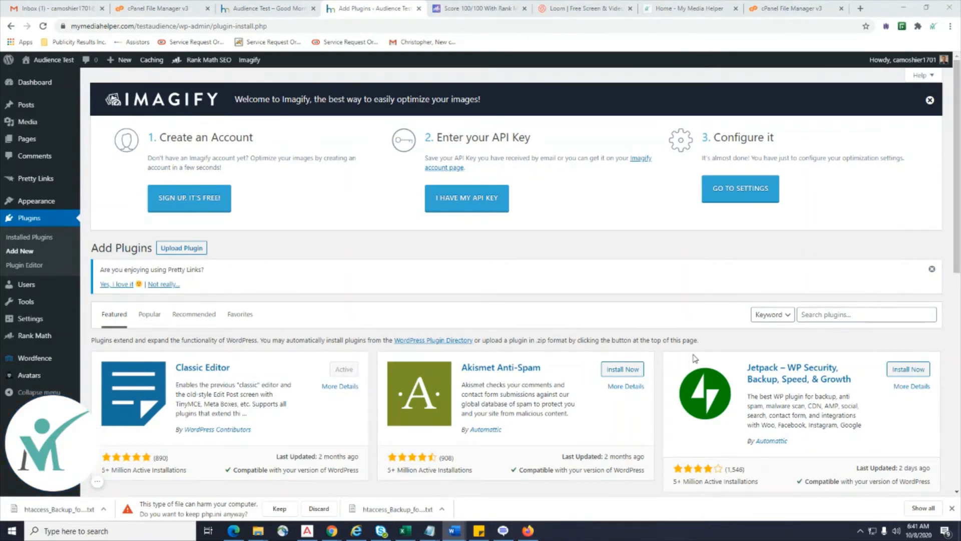
click(821, 316)
text(Contact Form 7)
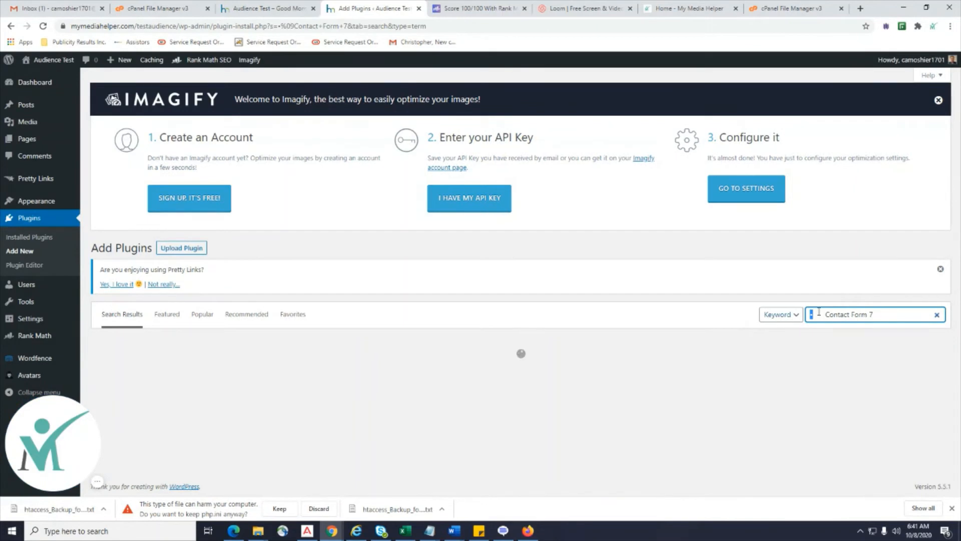
drag(831, 311, 786, 321)
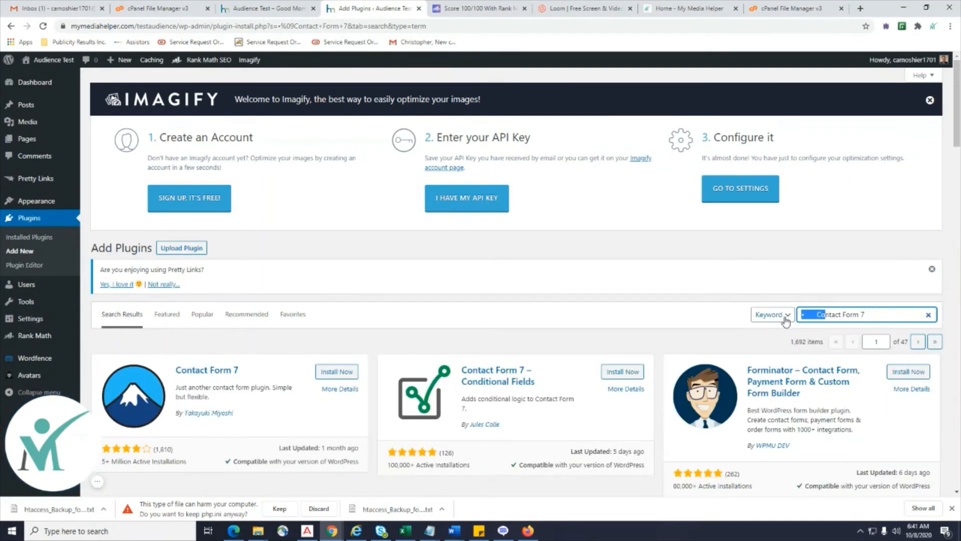
text(Co)
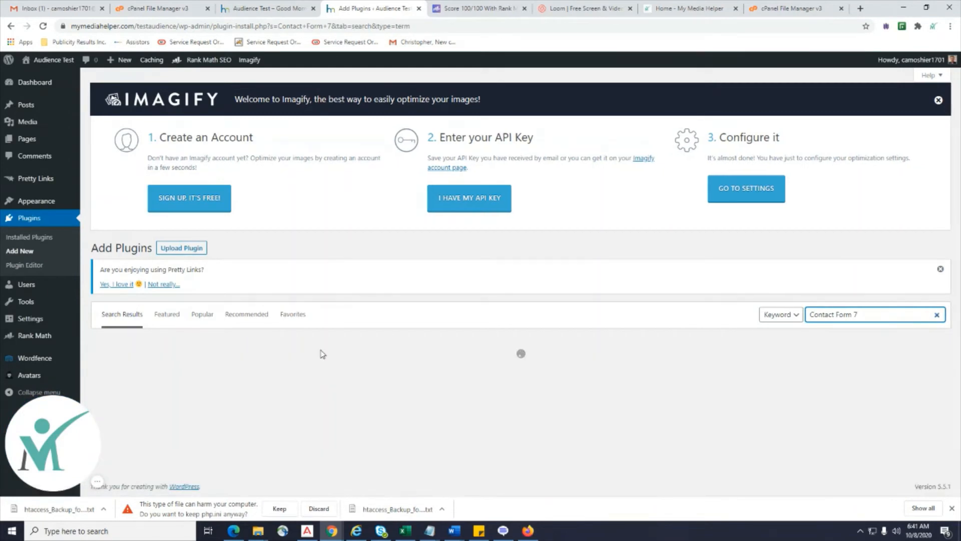
scroll(323, 354, down, 1)
click(332, 321)
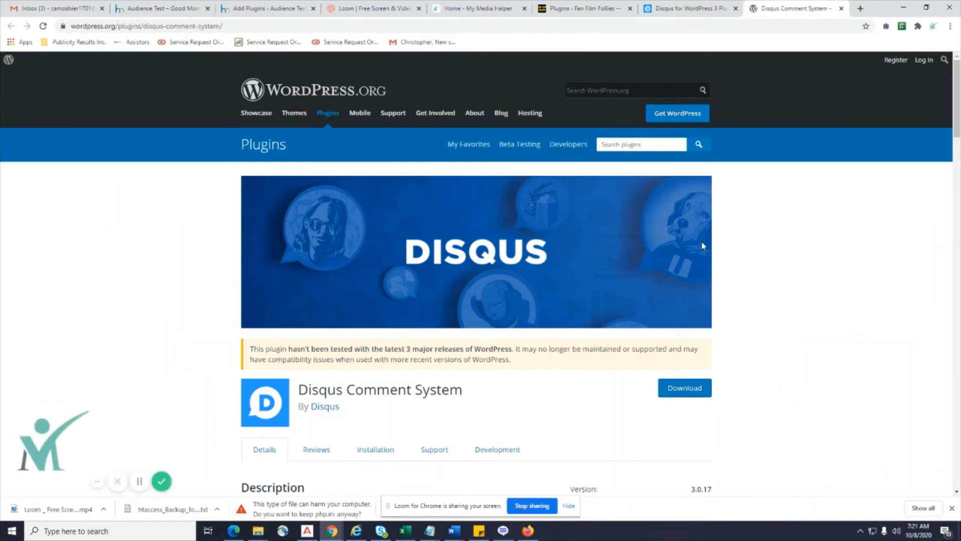
scroll(703, 246, down, 4)
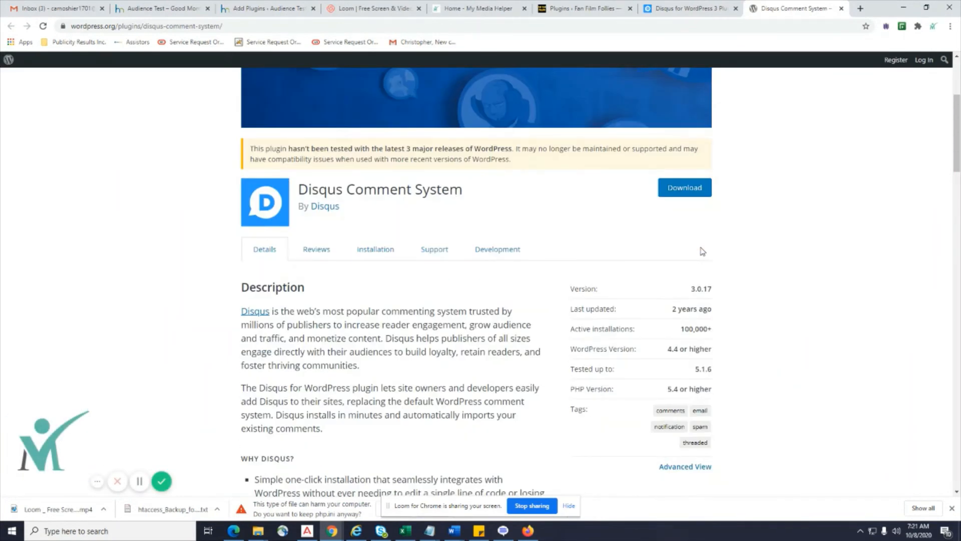
Copy the 'Disqus Comment System' title from wordpress.org and search Add Plugins for it.
drag(492, 194, 298, 192)
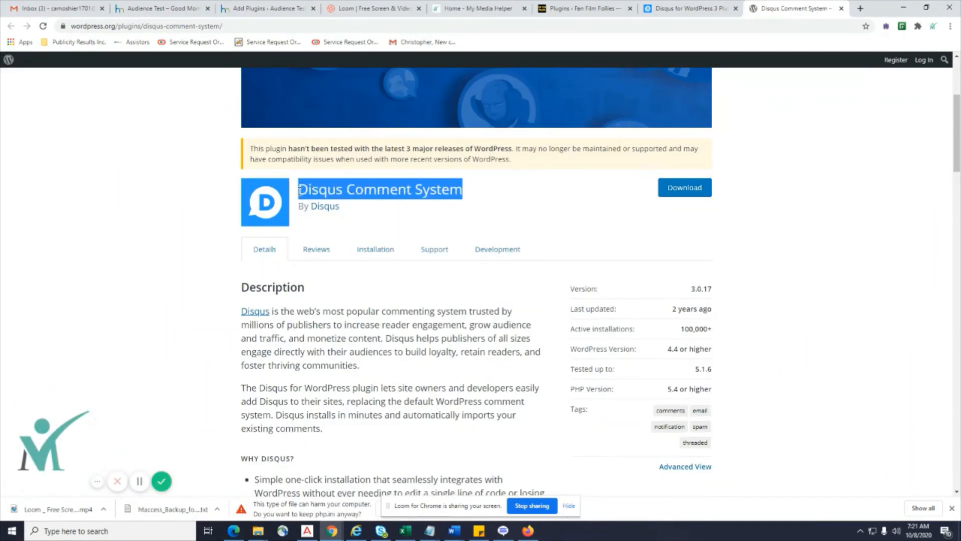
right_click(326, 195)
click(346, 200)
click(271, 6)
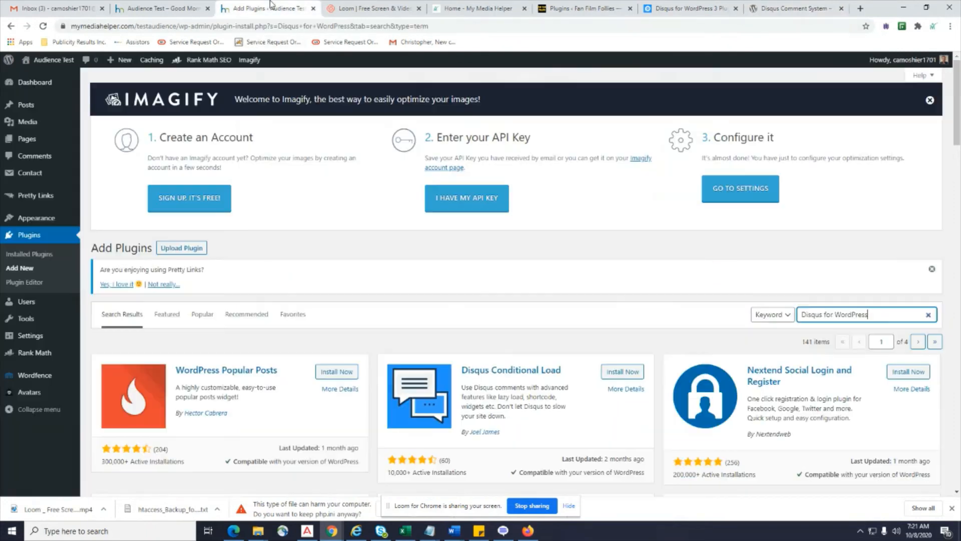
drag(890, 313, 760, 316)
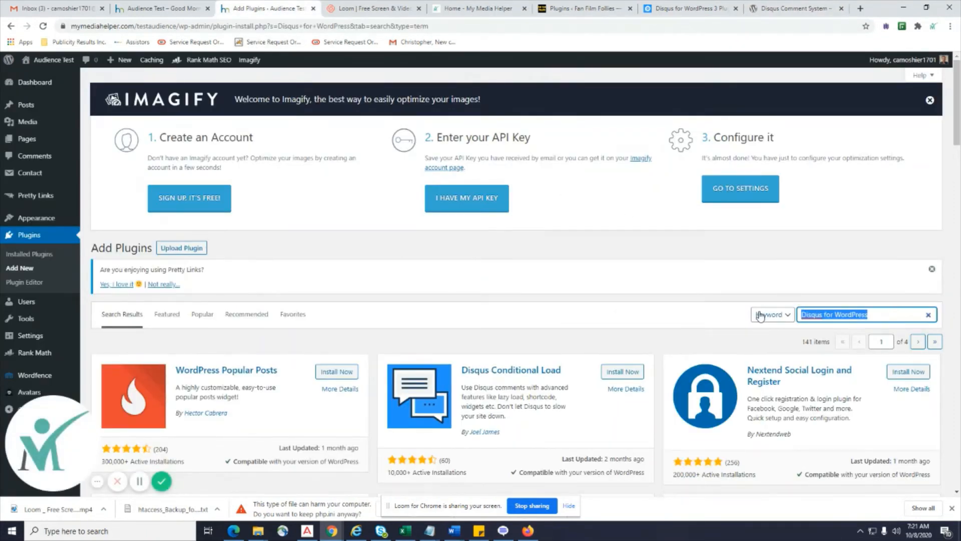
key(ctrl+v)
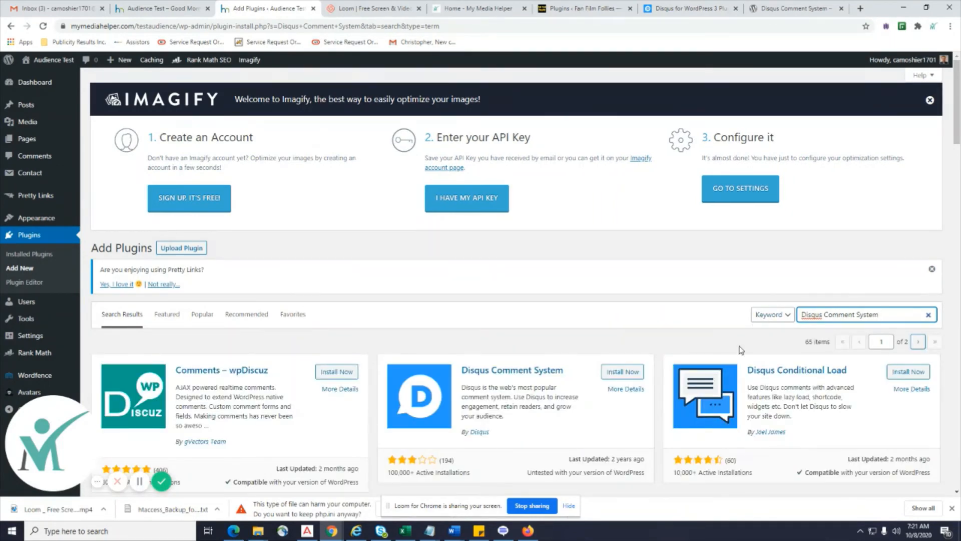
scroll(591, 368, down, 2)
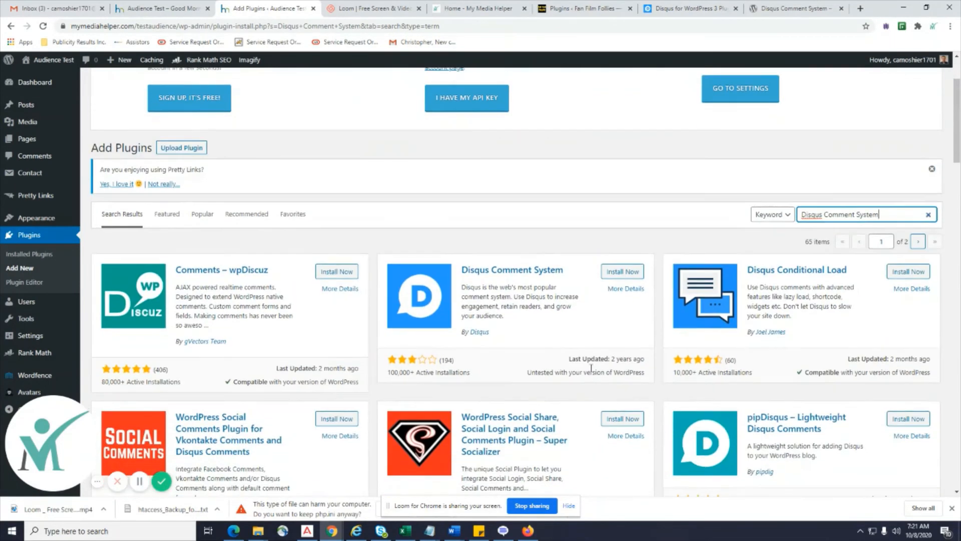
Install and activate Disqus Comment System, then return to its wordpress.org page.
click(625, 275)
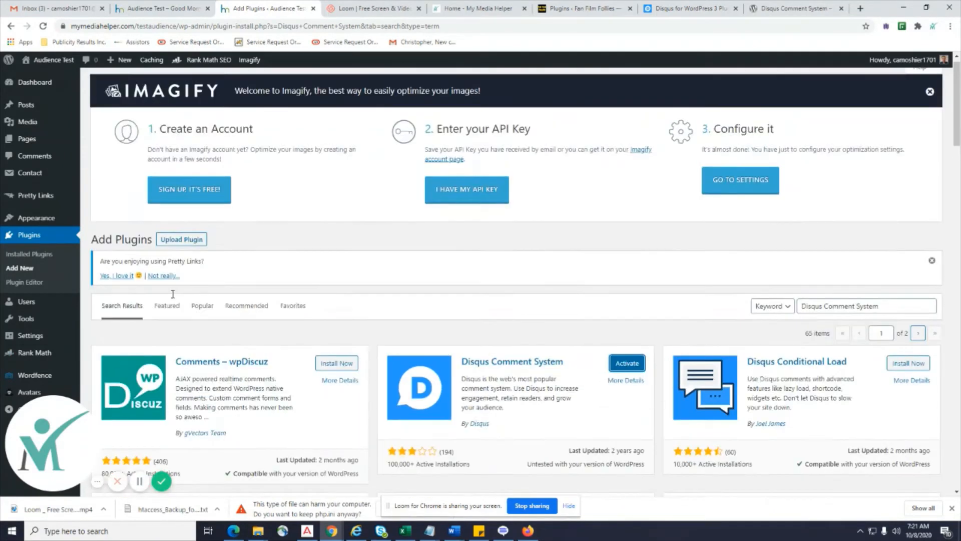
scroll(691, 221, up, 3)
mouse_move(46, 67)
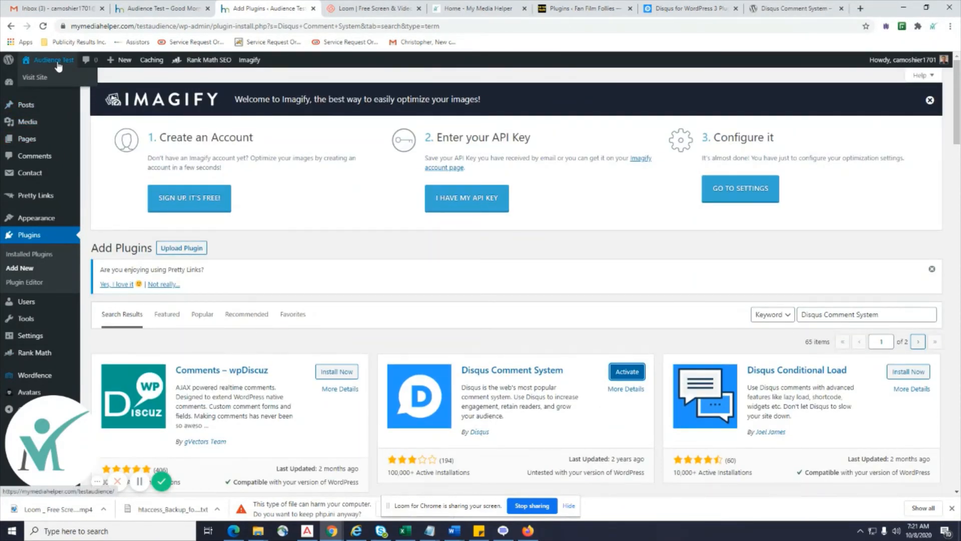
scroll(513, 326, down, 3)
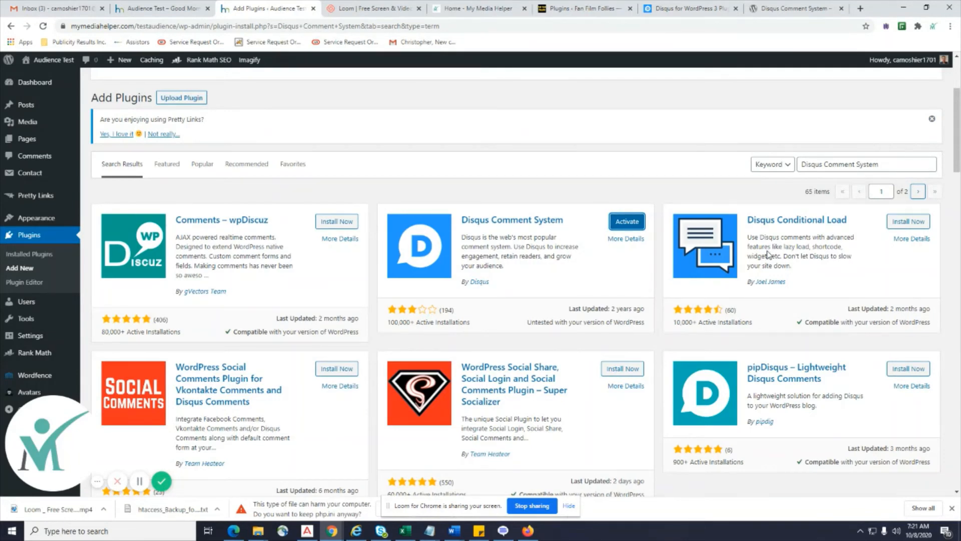
click(621, 225)
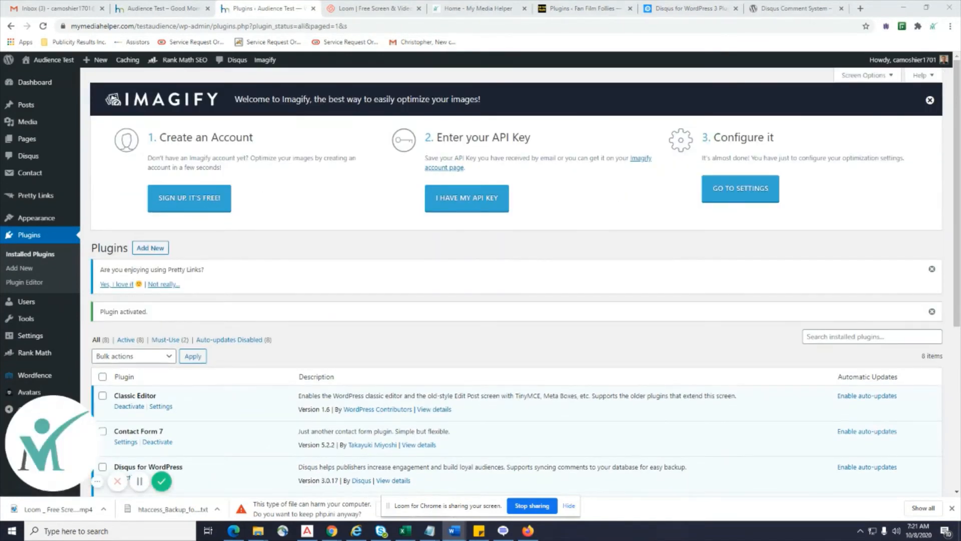
click(777, 11)
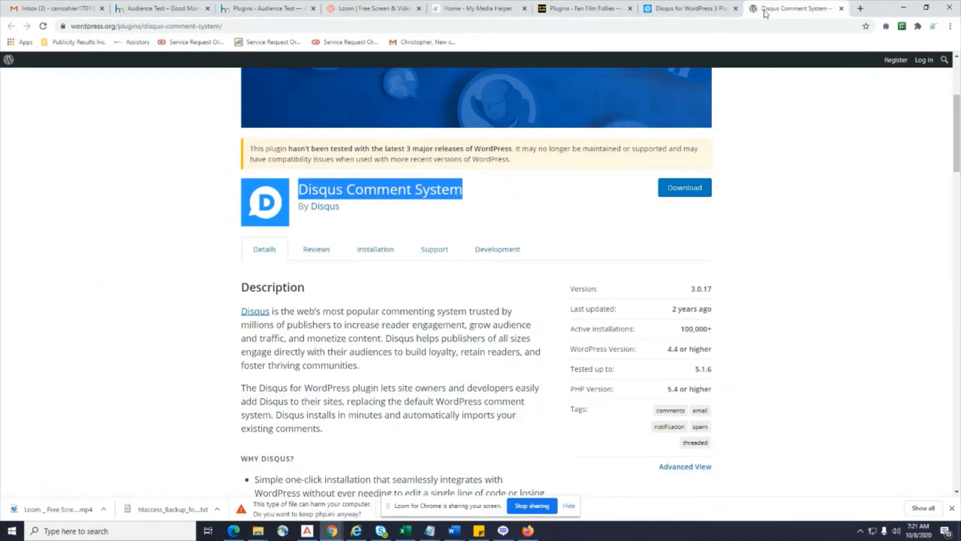
Search Google for 'Disqus Recent Comments Widget', removing the stray bullet from the query.
click(841, 9)
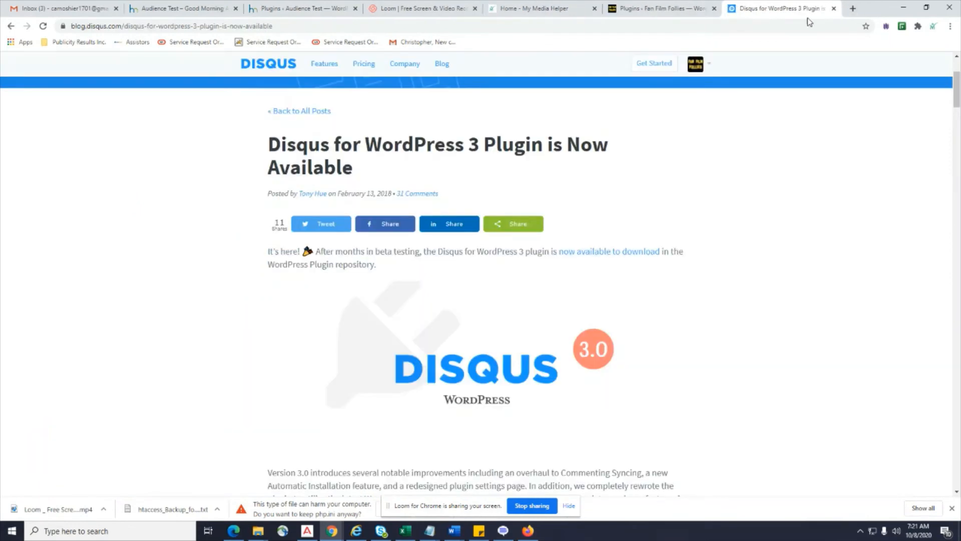
click(10, 25)
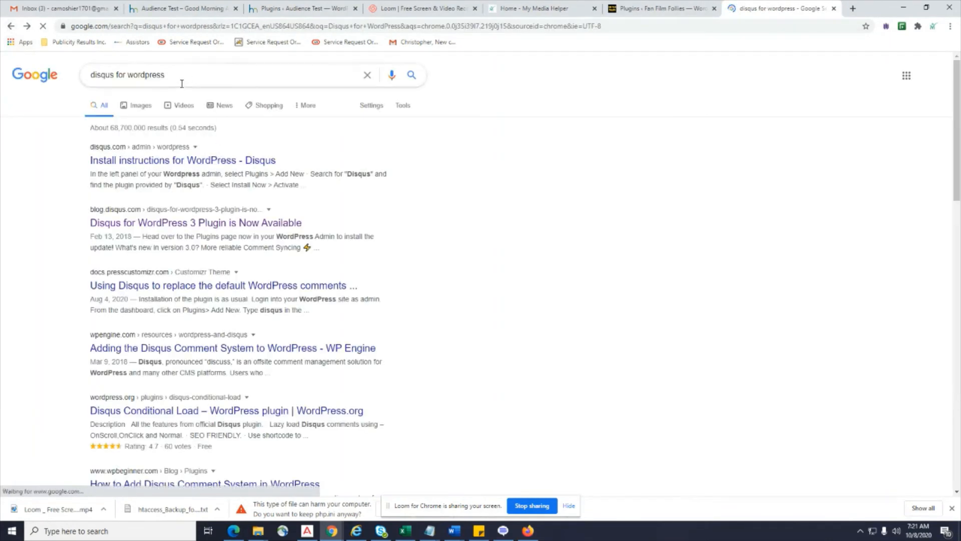
drag(180, 79, 25, 81)
key(ctrl+v)
key(Return)
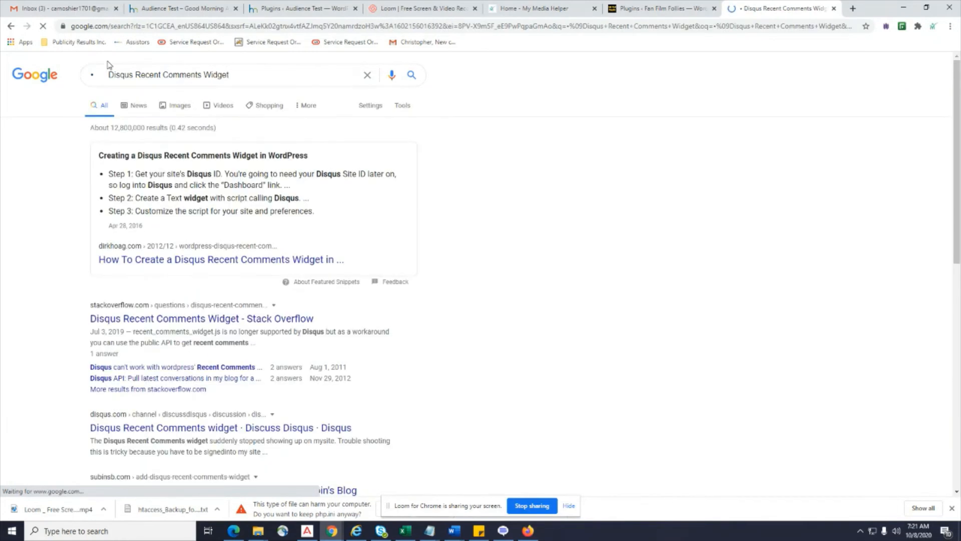
drag(109, 74, 2, 78)
key(BackSpace)
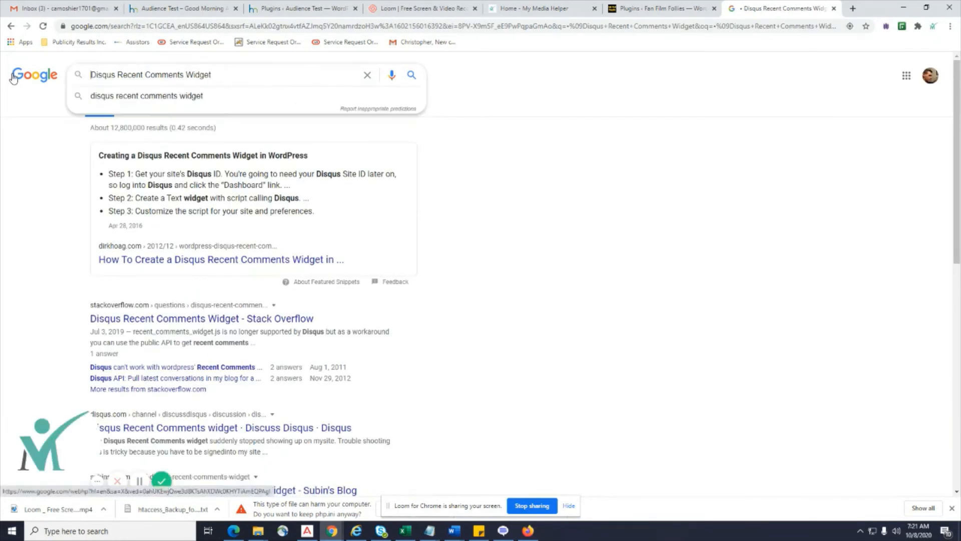
key(Return)
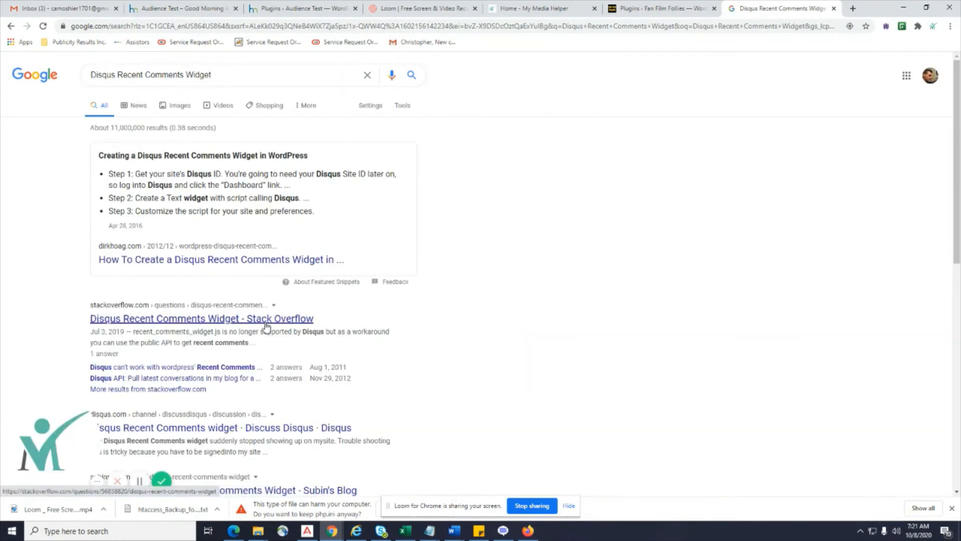
scroll(266, 325, down, 2)
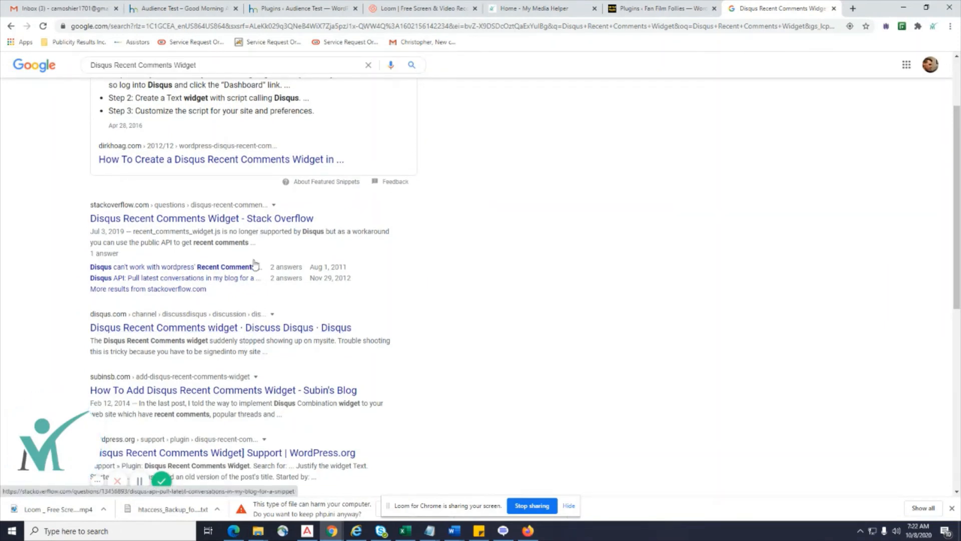
Read the Stack Overflow and Discuss Disqus results, then return to the WordPress Plugins page.
click(253, 219)
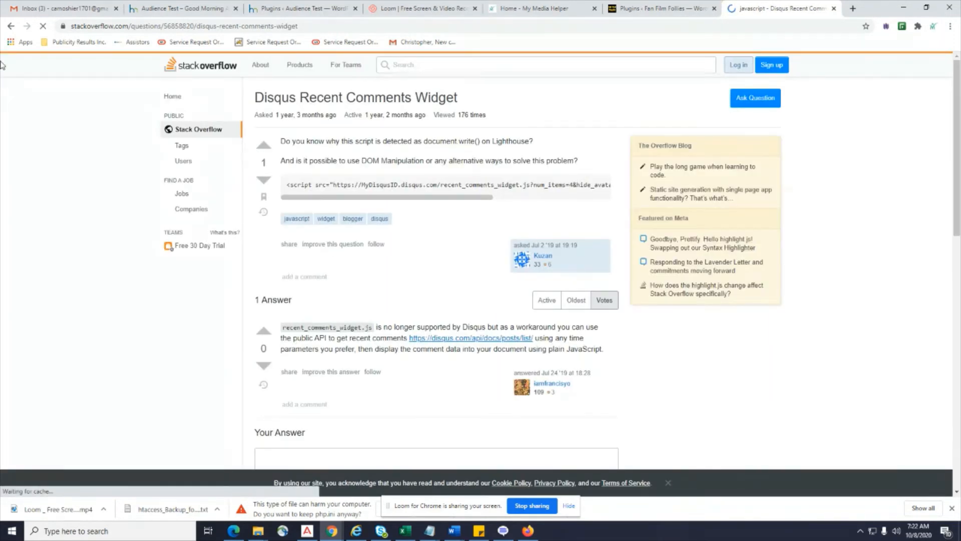
click(10, 28)
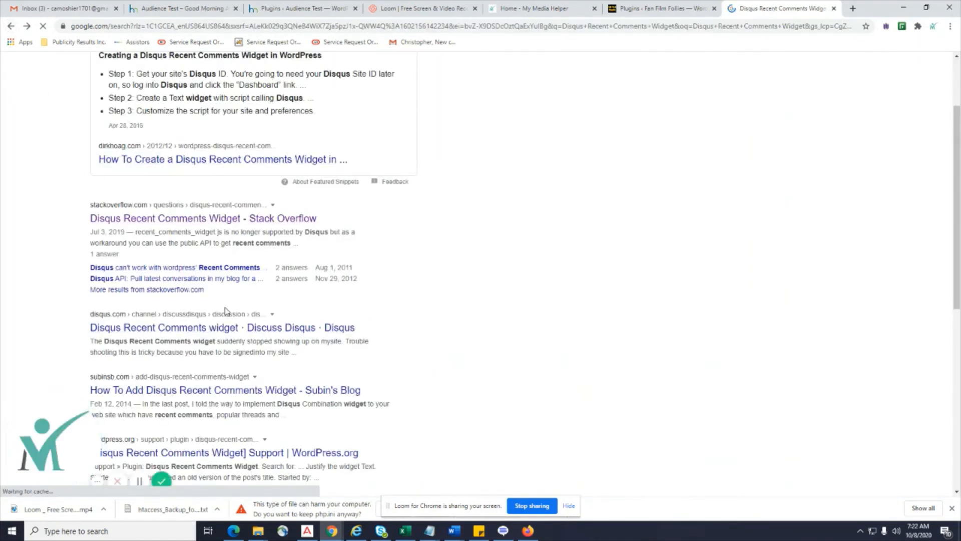
click(228, 328)
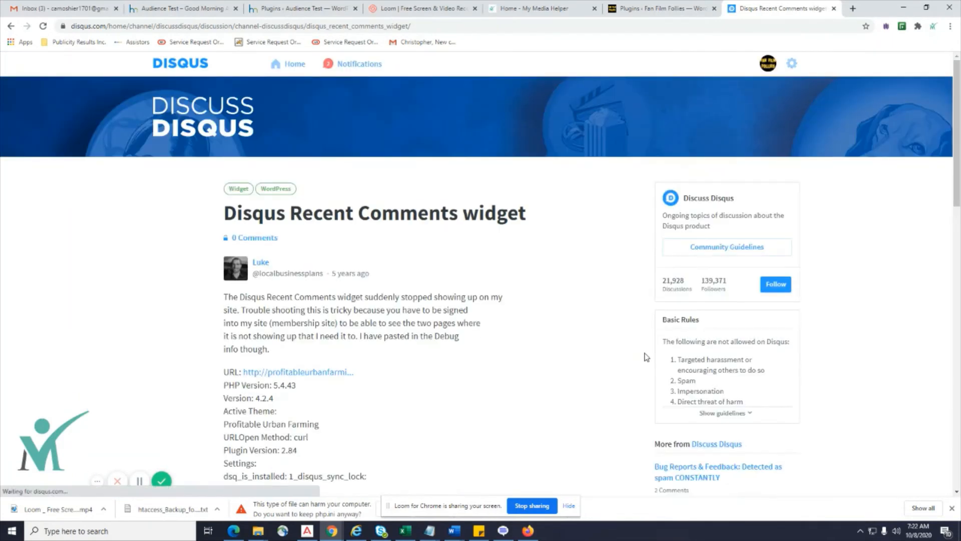
scroll(646, 357, down, 20)
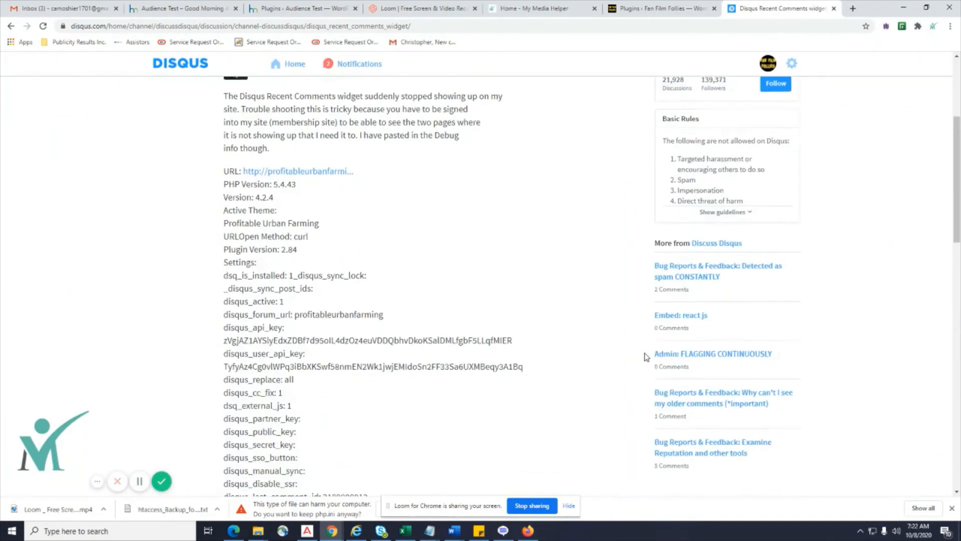
scroll(646, 356, down, 3)
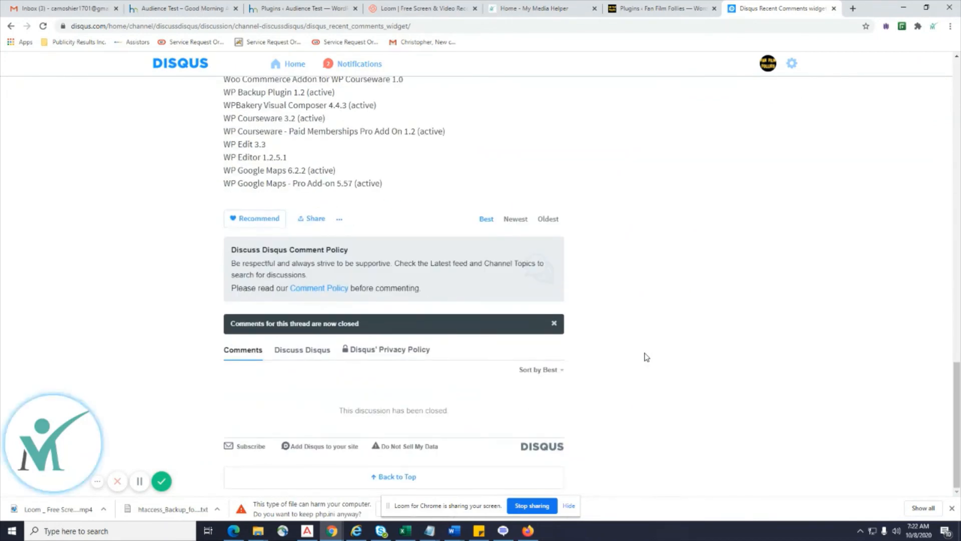
scroll(656, 419, up, 6)
click(295, 12)
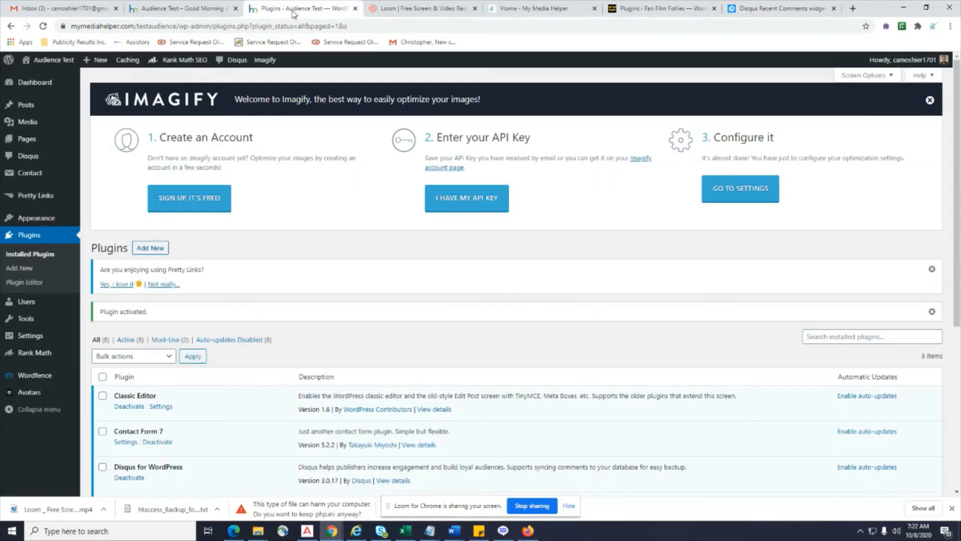
On the Audience Test site, search new plugins for 'Disqus Recent Comments Widget', removing the stray bullet.
click(168, 9)
click(295, 9)
click(151, 247)
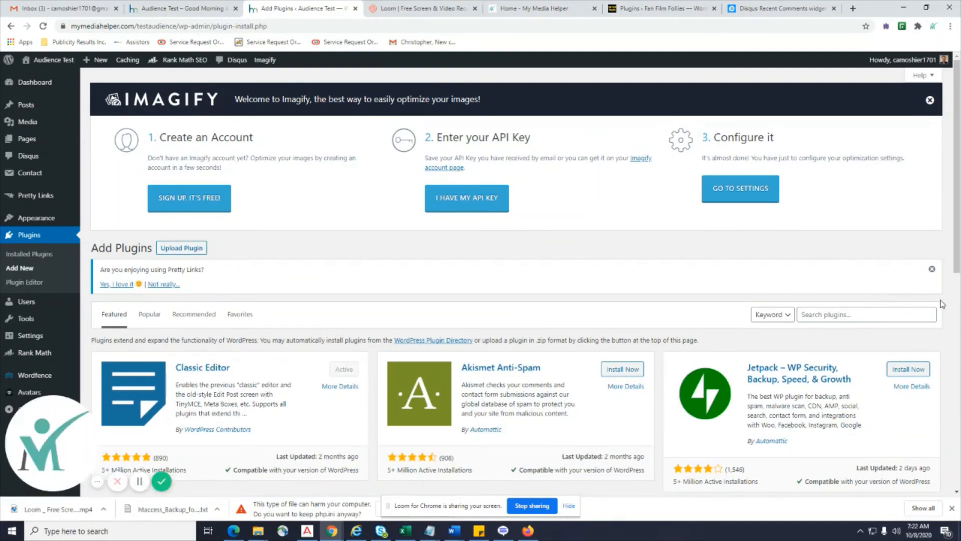
click(835, 314)
text(• Disqus Recent Comments Widget)
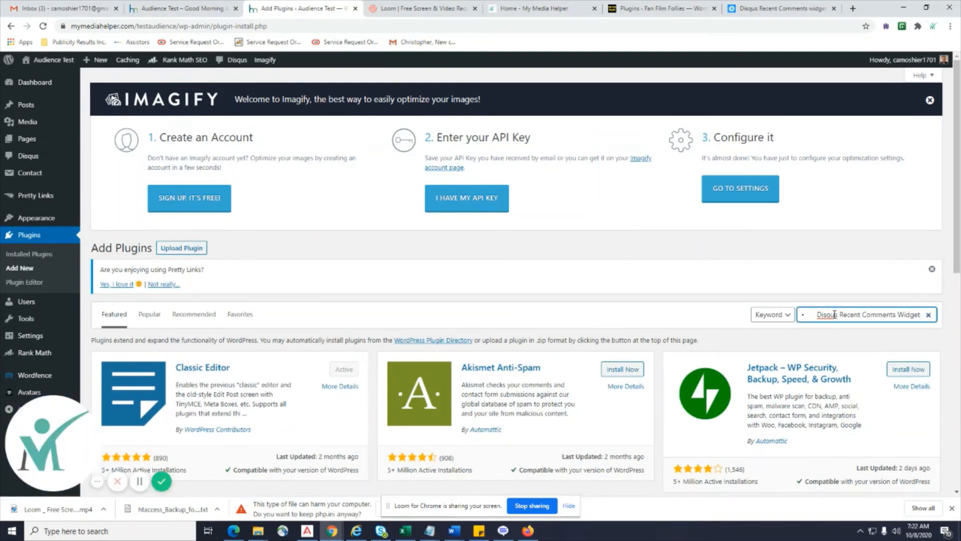
drag(826, 316, 767, 328)
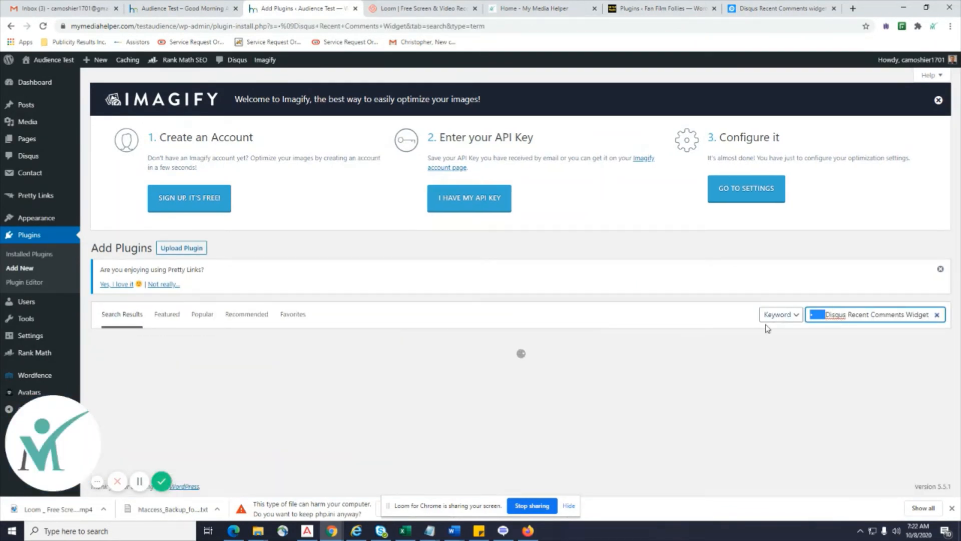
key(BackSpace)
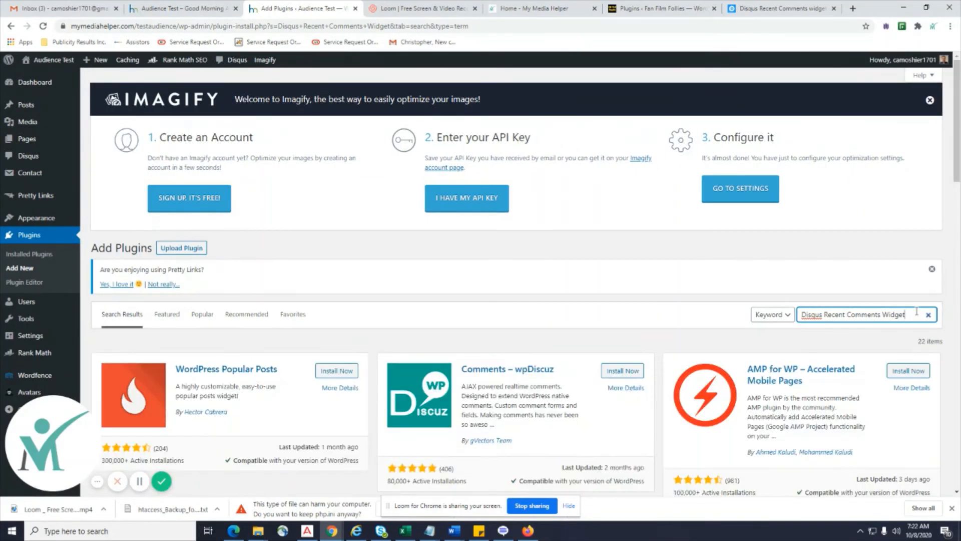
Shorten the plugin search to 'Disqus Widget', browse its 77 results, then return to the Disqus discussion page.
scroll(846, 406, down, 3)
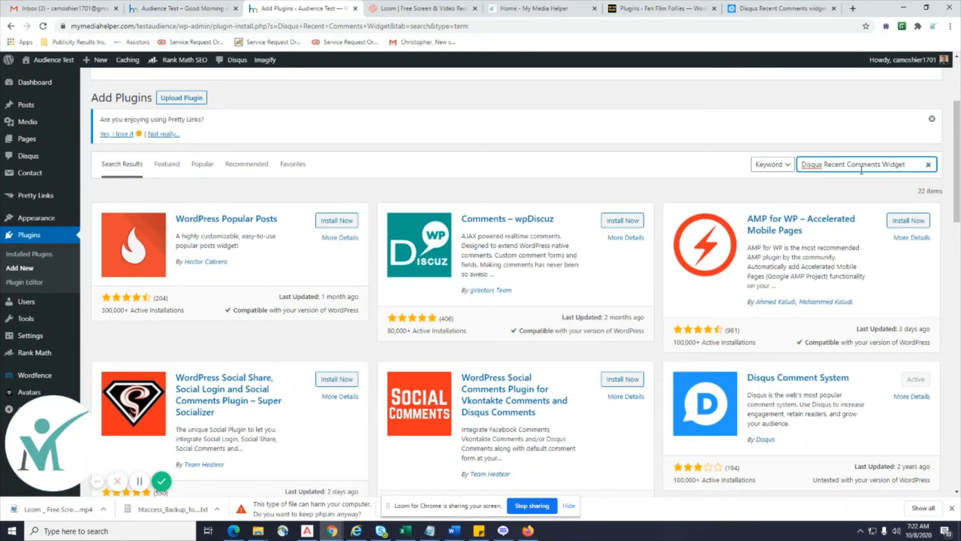
key(BackSpace)
key(BackSpace)
key(BackSpace)
key(BackSpace)
key(BackSpace)
key(BackSpace)
key(BackSpace)
key(BackSpace)
key(BackSpace)
key(BackSpace)
key(BackSpace)
key(BackSpace)
key(BackSpace)
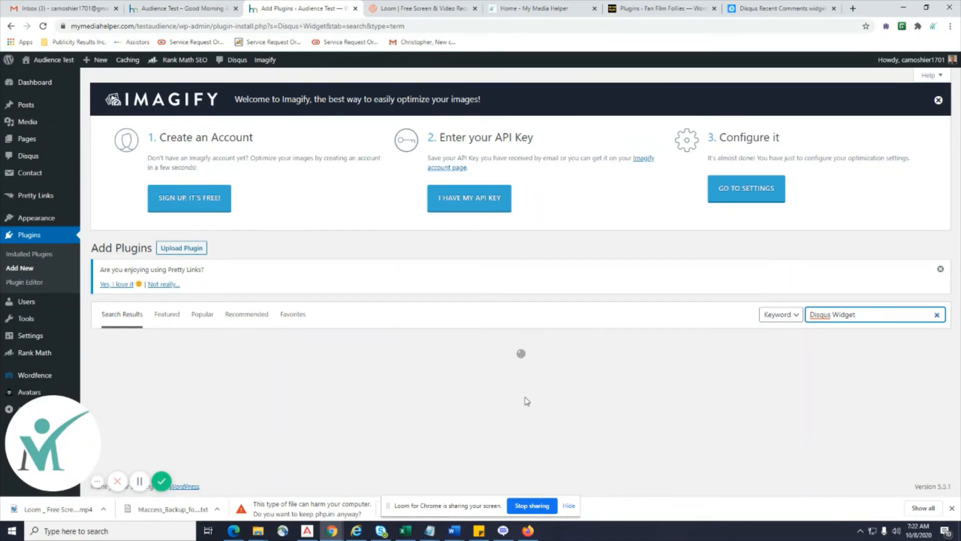
scroll(526, 400, down, 3)
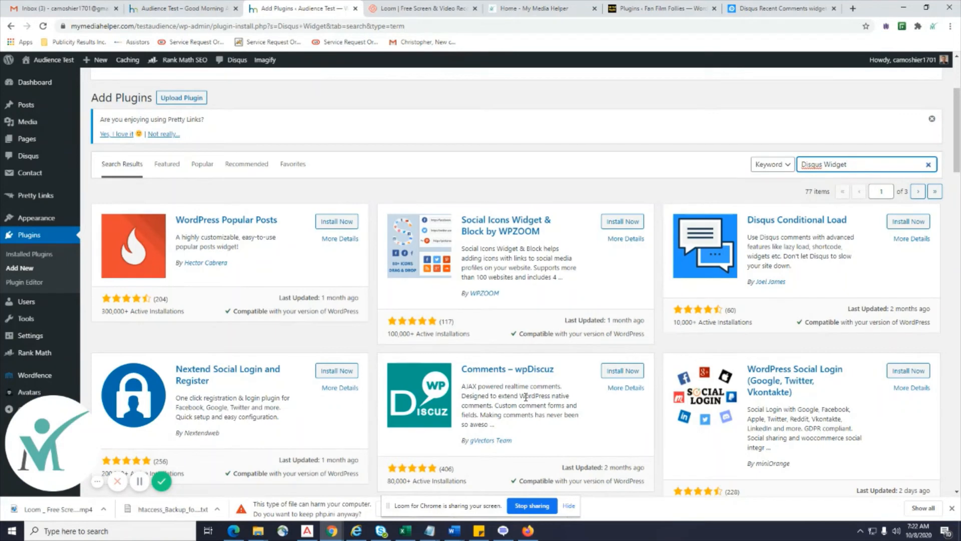
scroll(526, 396, down, 2)
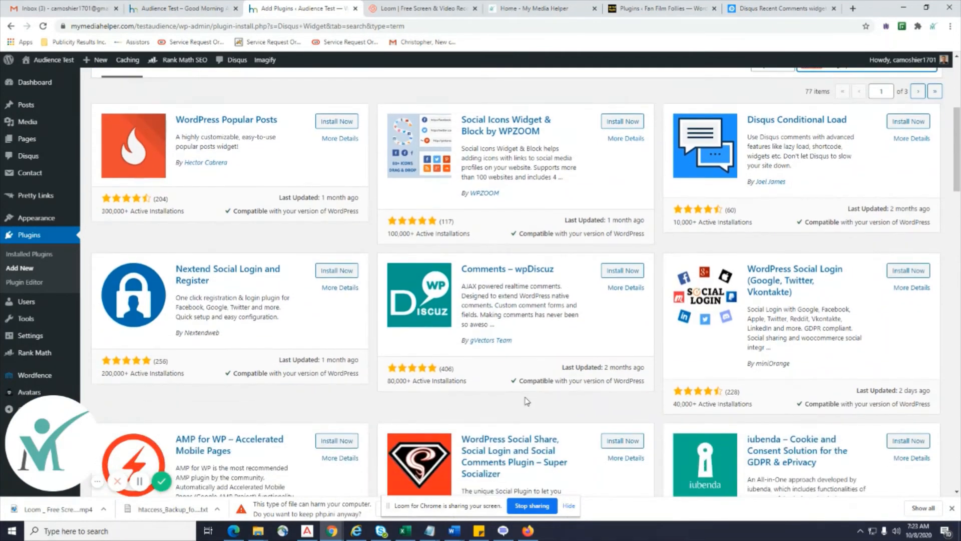
click(778, 8)
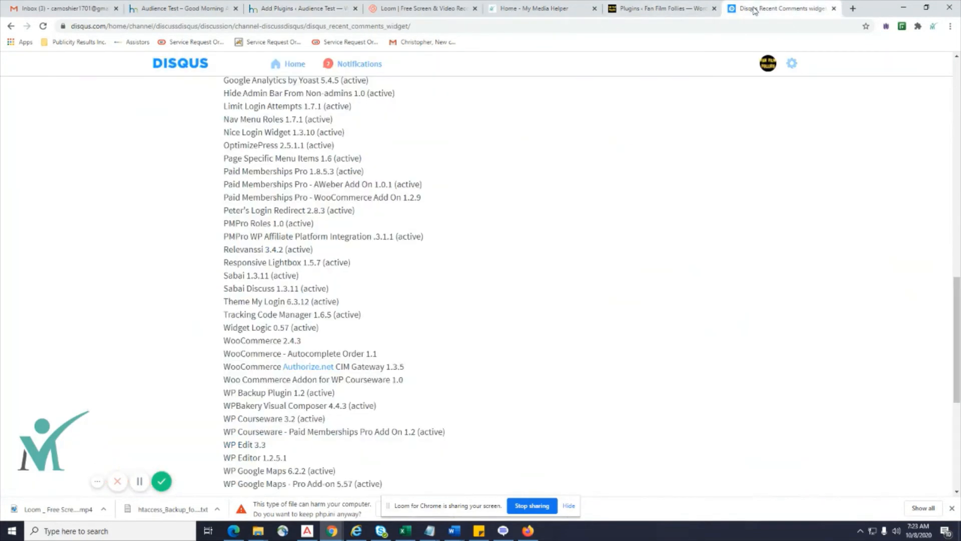
Back on Google, add RECENT to the Disqus Recent Comments Widget search, then replace it with DOWNLOAD.
click(11, 27)
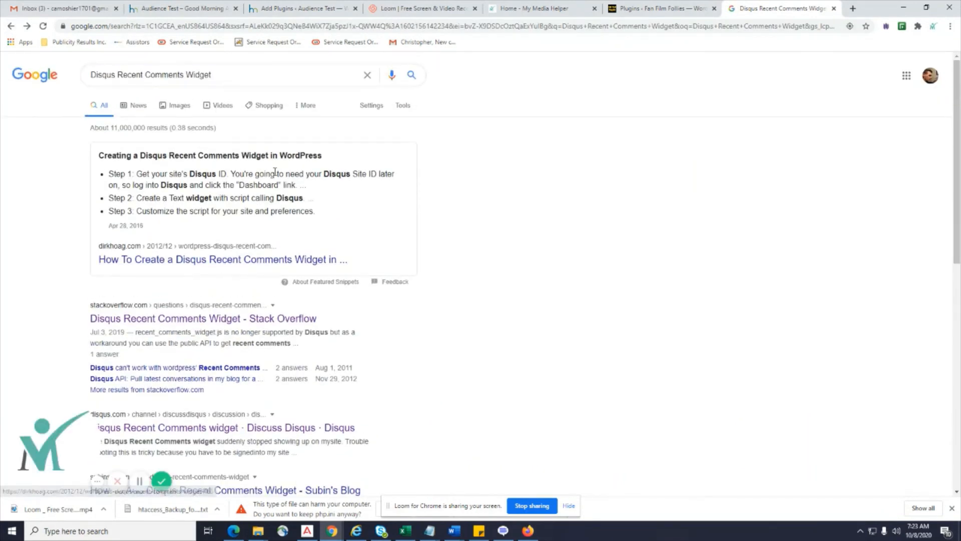
click(287, 74)
text(REC)
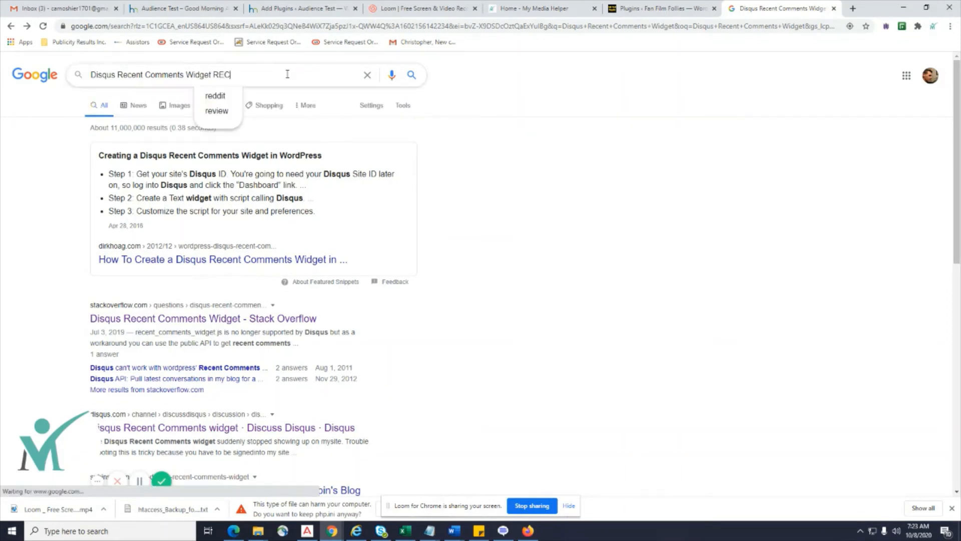
text(ENT)
key(Return)
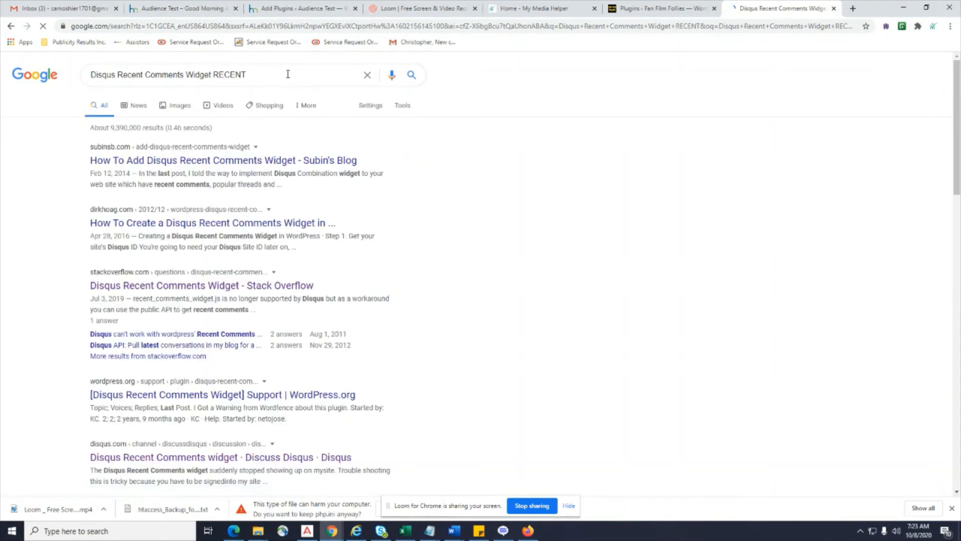
drag(288, 74, 213, 76)
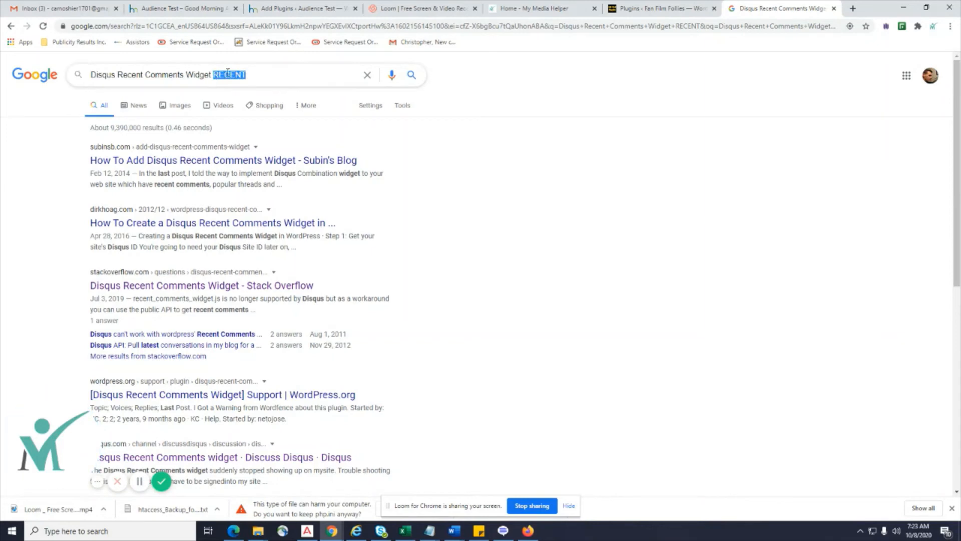
text(DOWNLOAD)
key(Return)
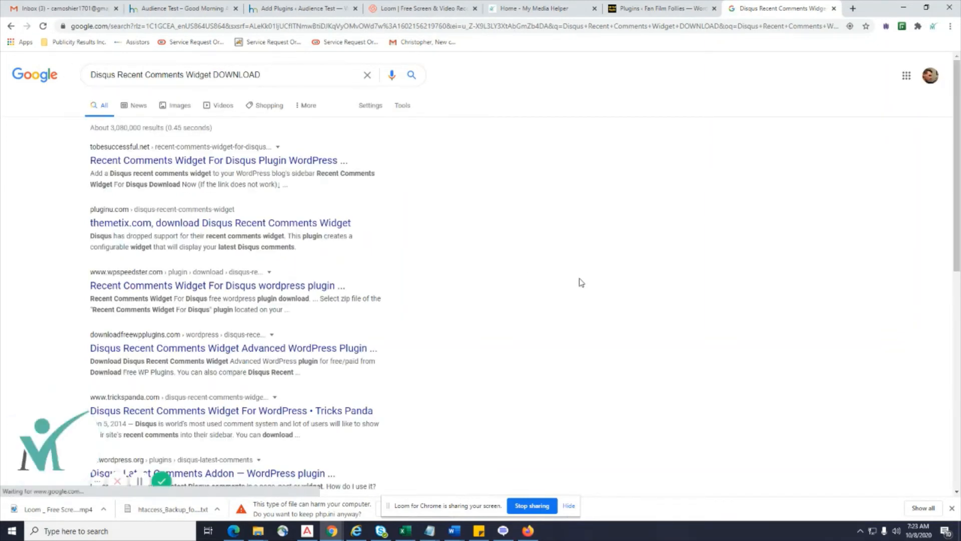
Open the To Be Successful Blog download article, review it, and close the browser's download notices.
click(296, 161)
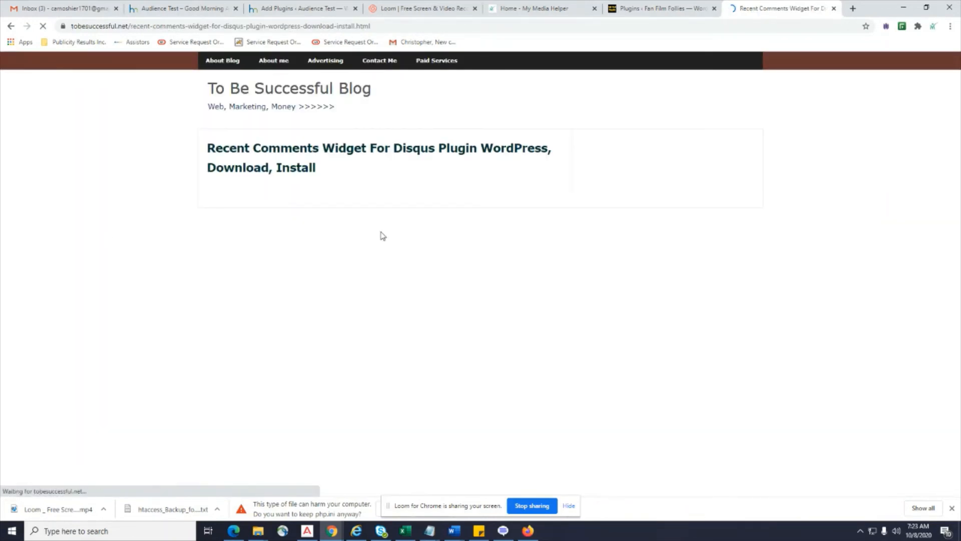
scroll(398, 259, down, 5)
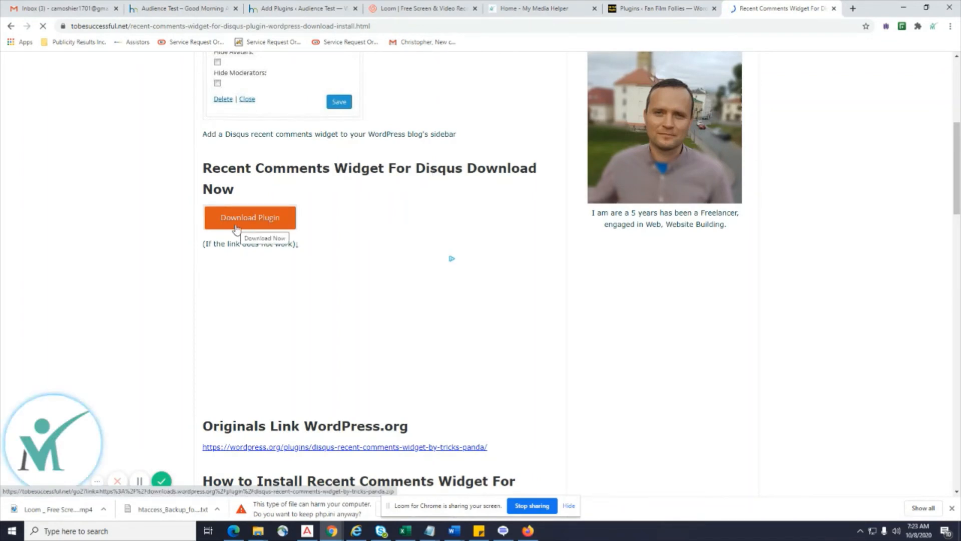
click(952, 507)
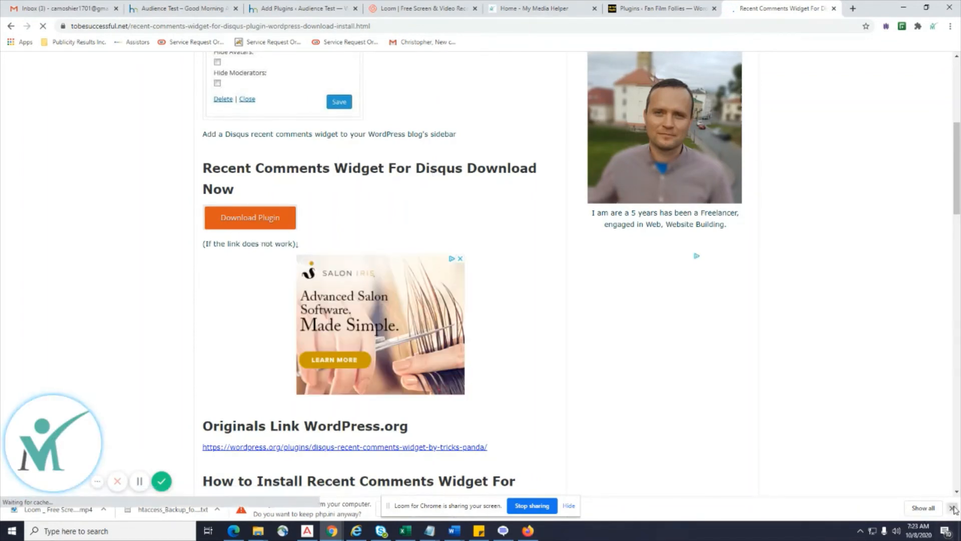
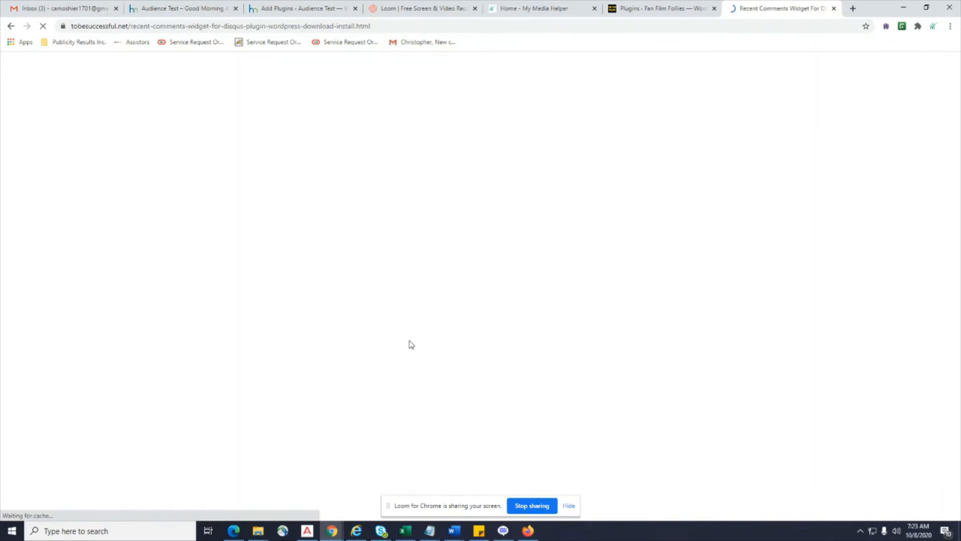
Download the Recent Comments Widget For Disqus zip from the tobesuccessful.net article, then return to Add Plugins.
scroll(296, 310, down, 4)
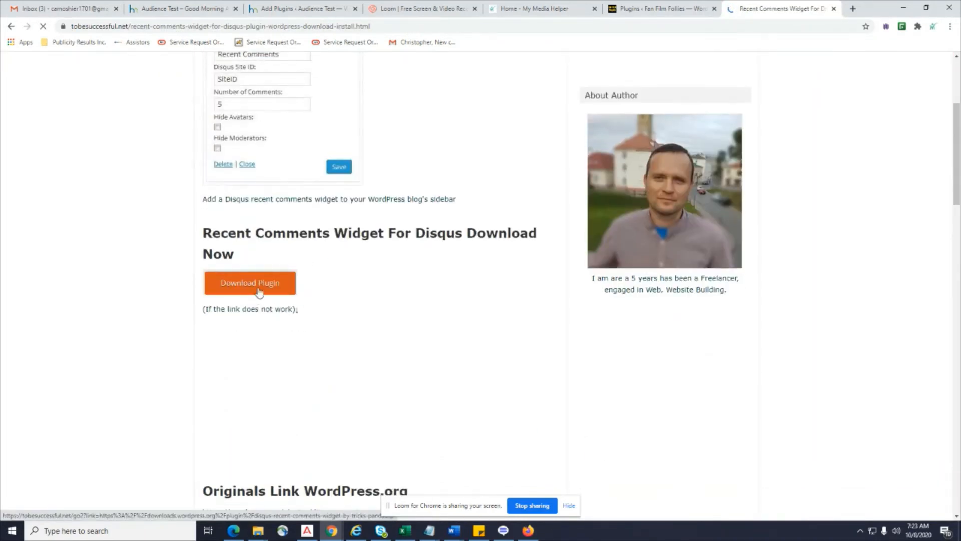
click(258, 291)
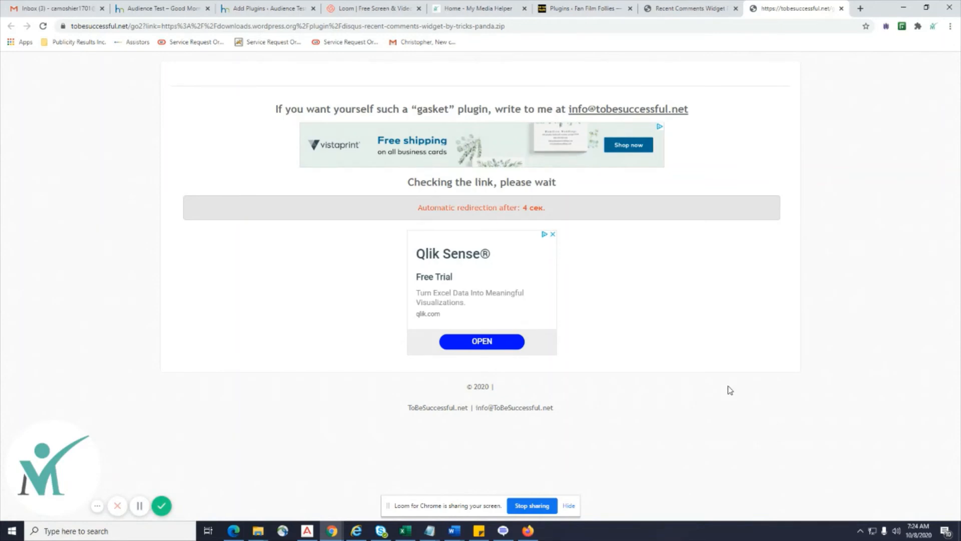
click(701, 7)
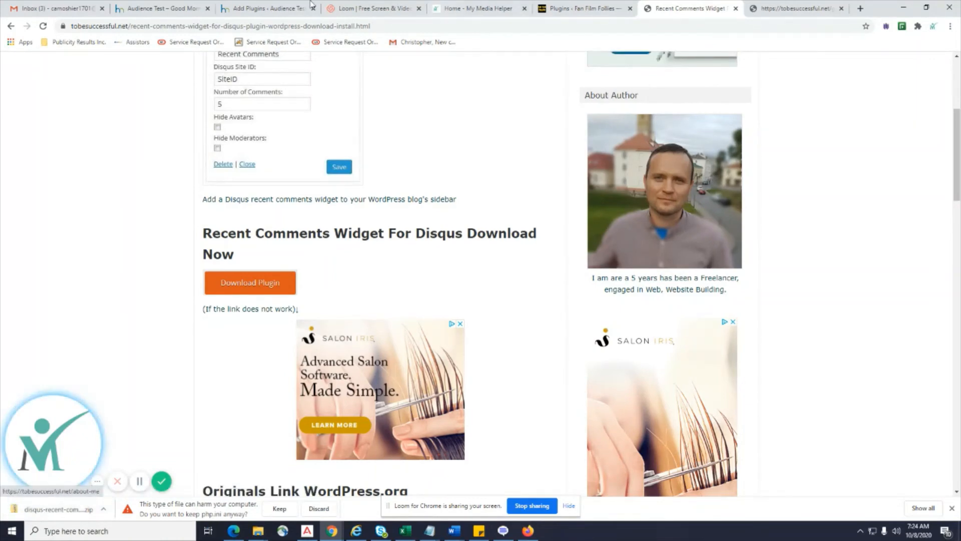
click(278, 7)
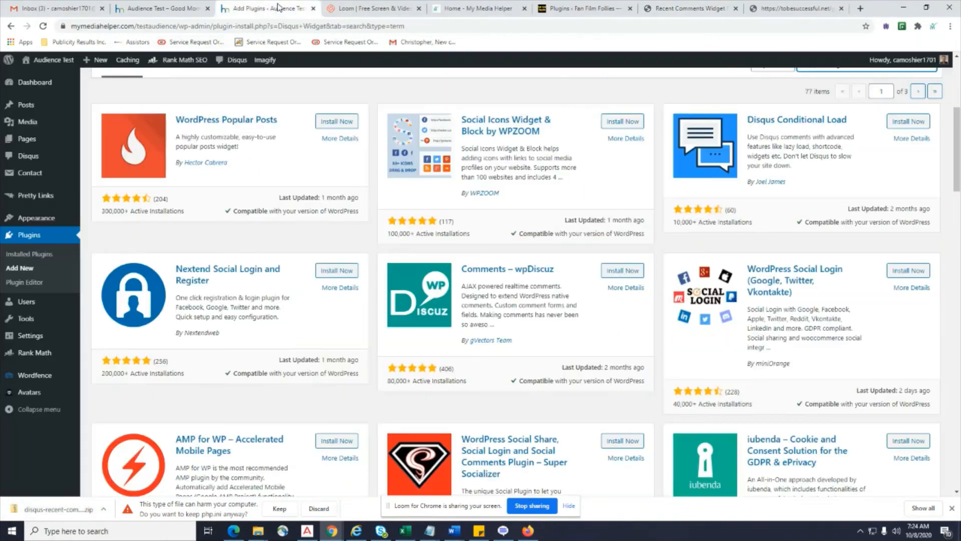
Upload disqus-recent-comments-widget-by-tricks-panda.zip from Downloads, install it and activate it.
scroll(325, 151, up, 5)
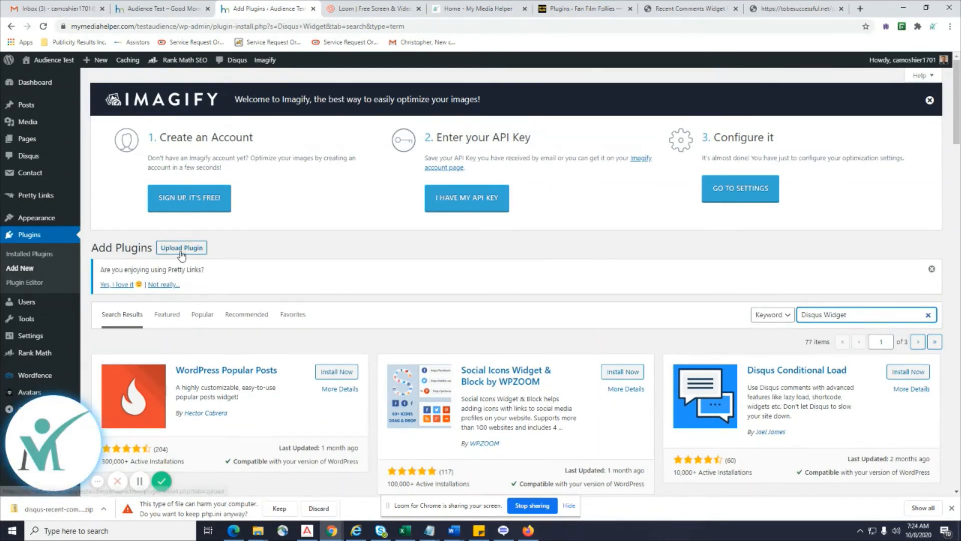
click(14, 269)
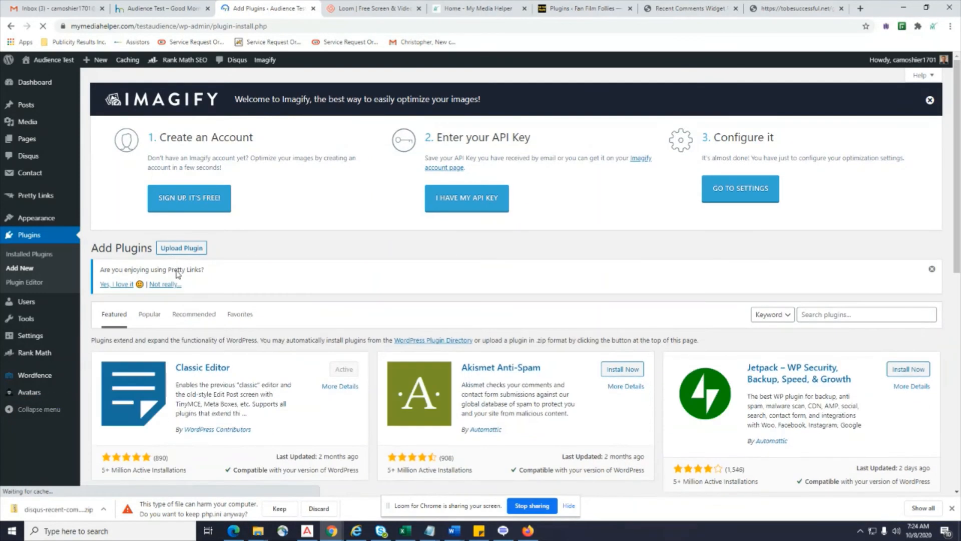
click(182, 248)
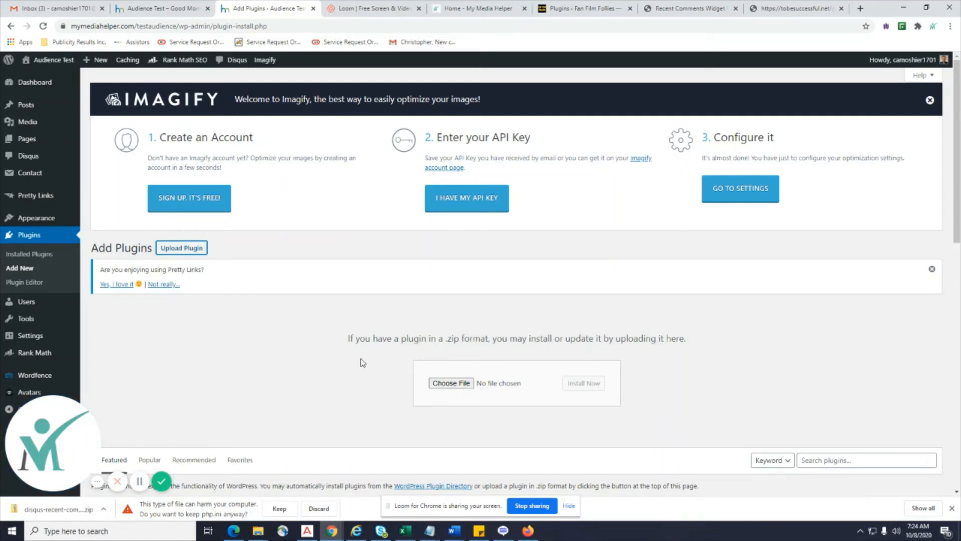
click(447, 381)
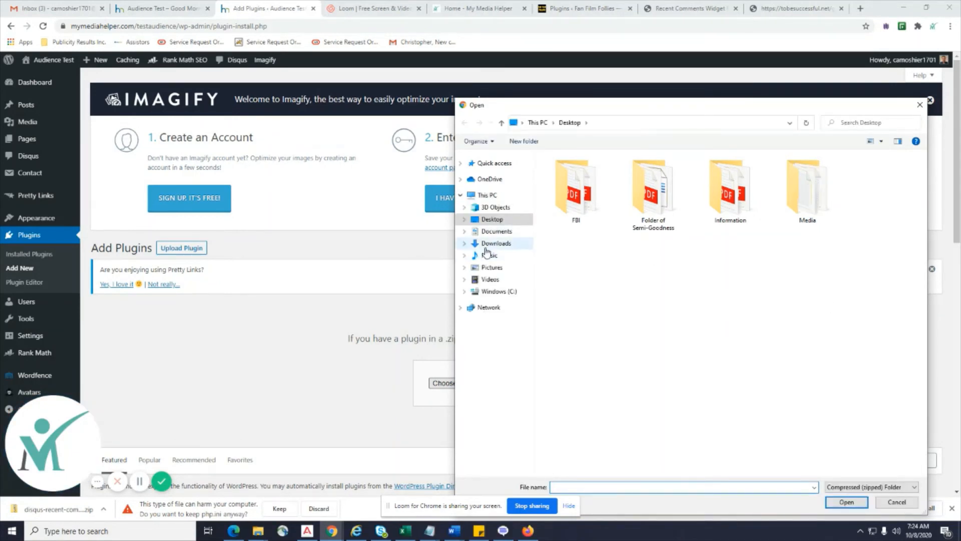
click(488, 245)
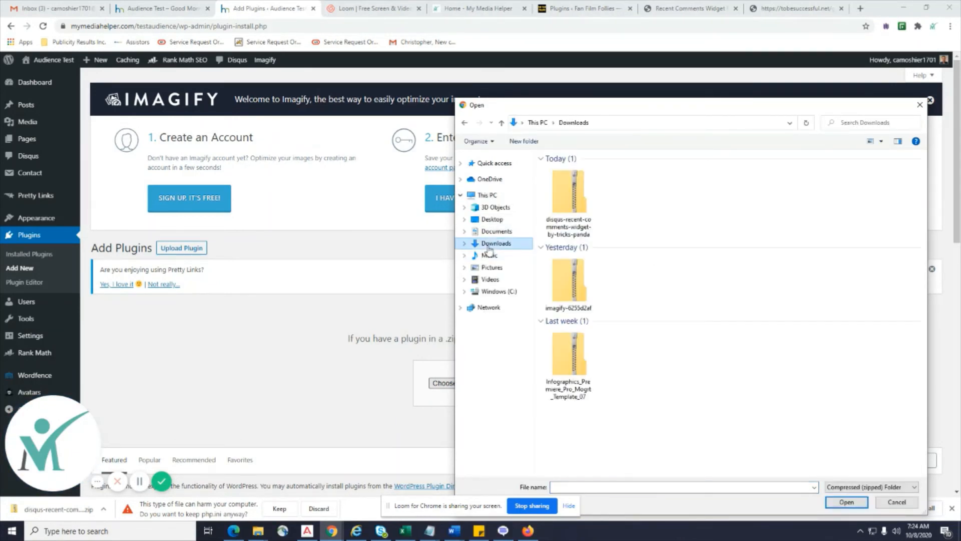
double_click(574, 206)
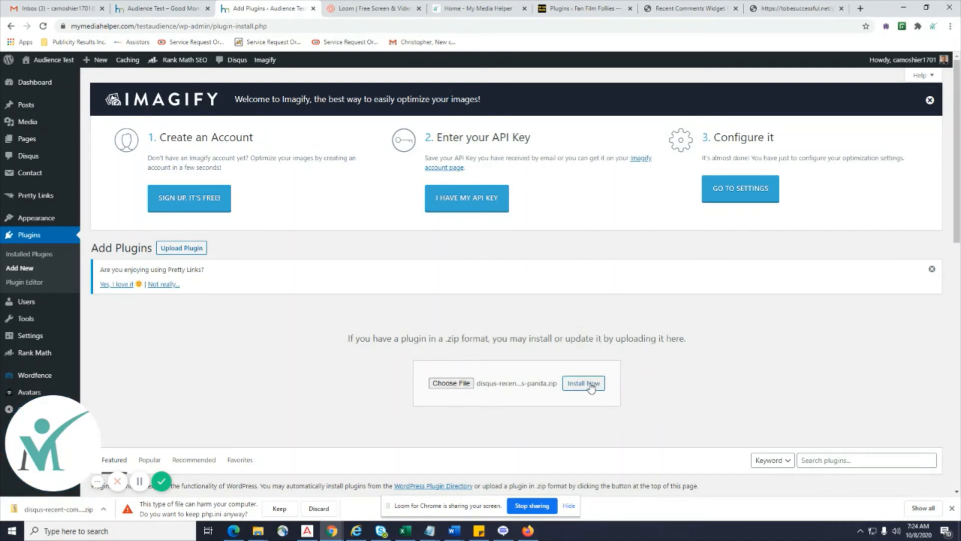
click(589, 383)
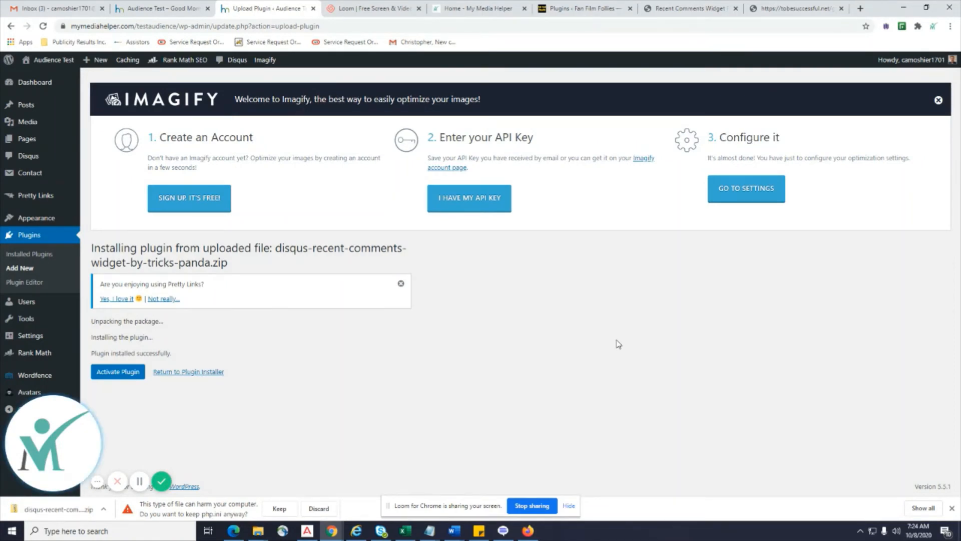
click(118, 371)
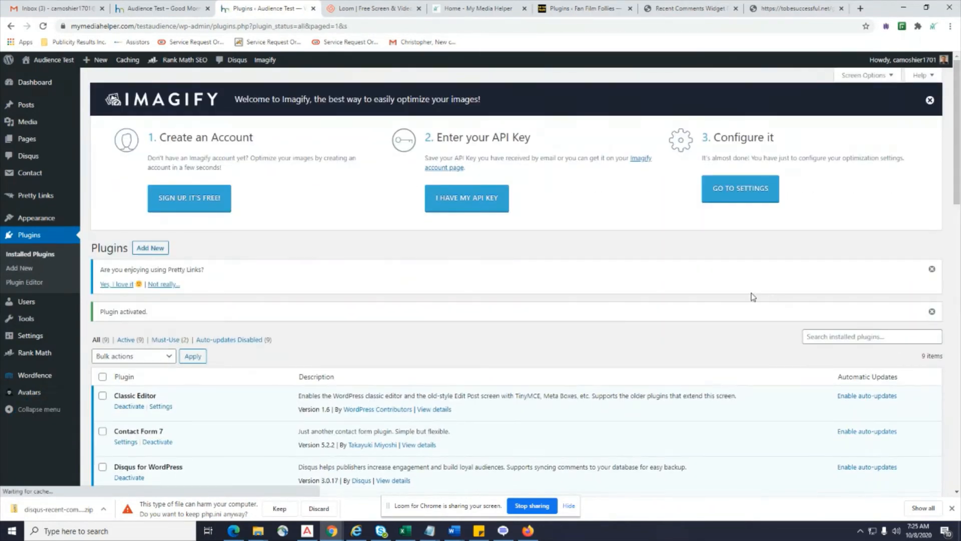
Search the installed plugins for 'Elementor', removing the stray bullet from the pasted term.
scroll(679, 278, down, 5)
scroll(681, 280, up, 5)
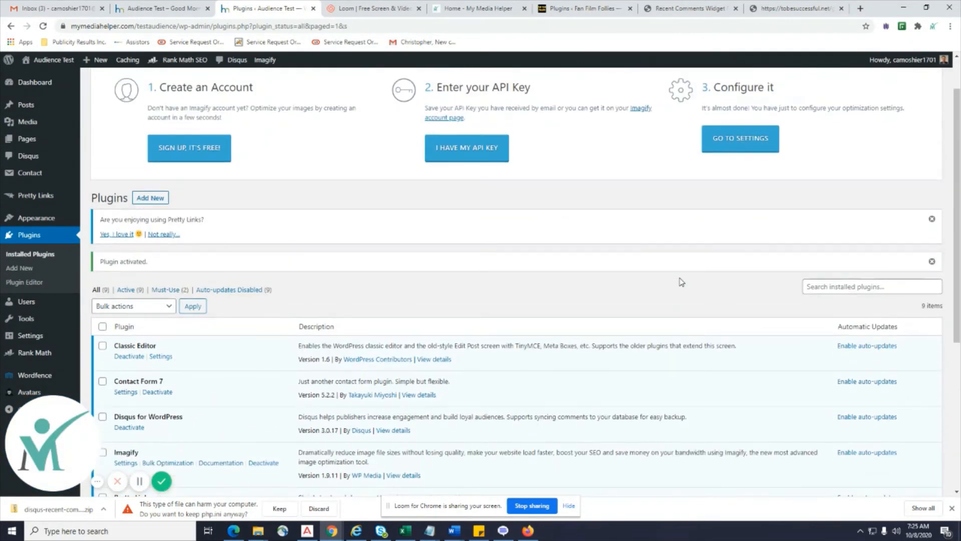
scroll(691, 277, up, 1)
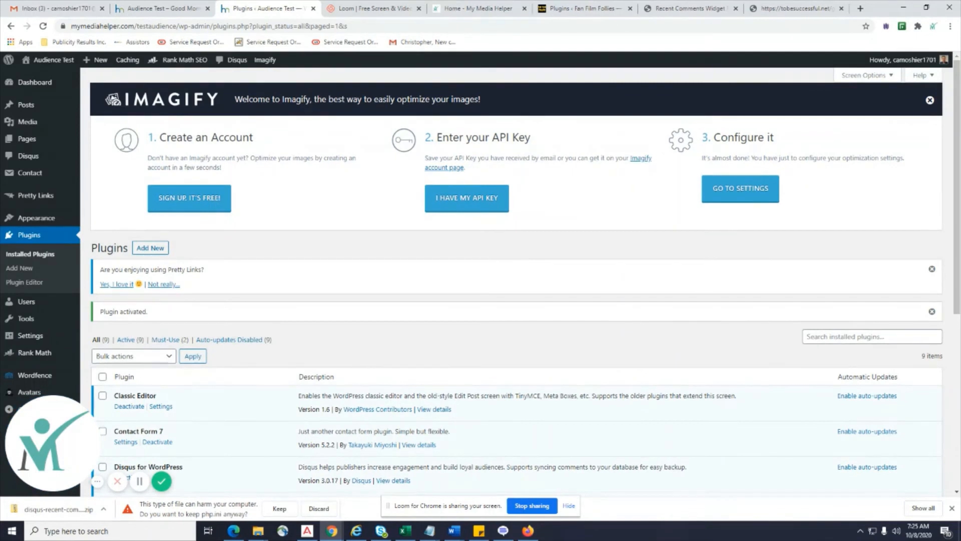
key(alt+Tab)
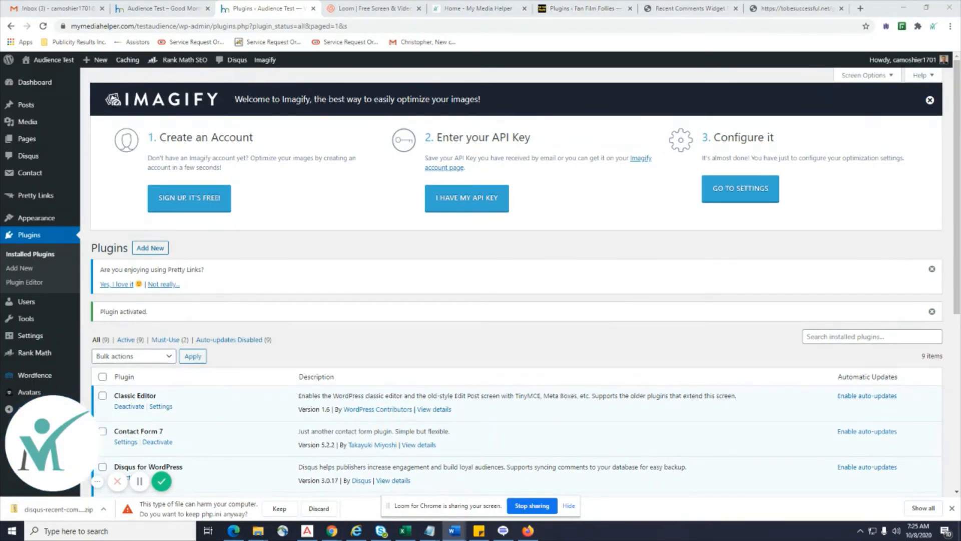
click(835, 342)
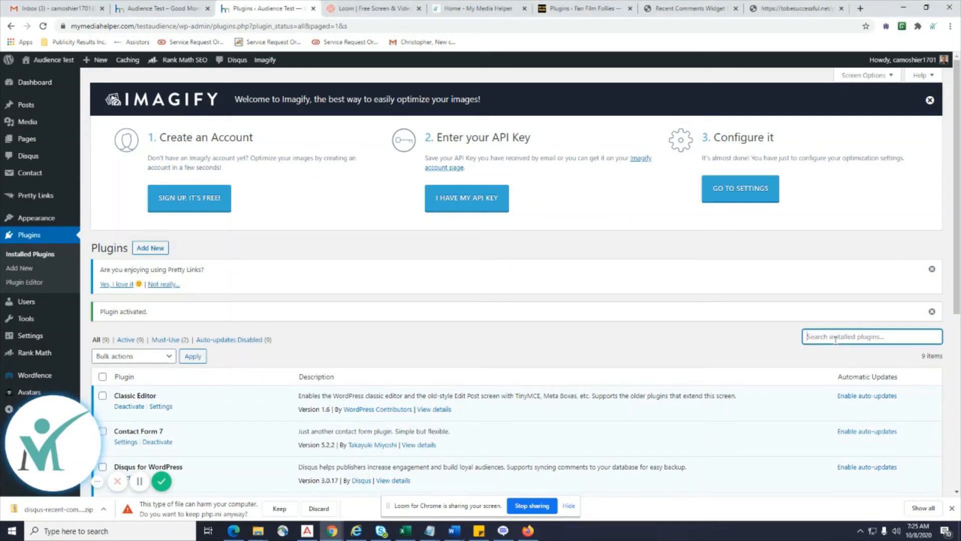
text(Elementor)
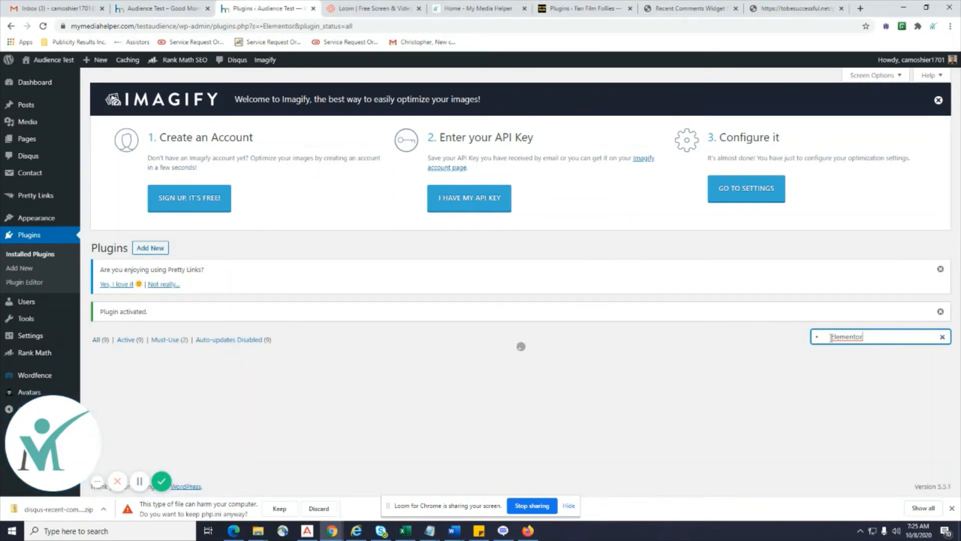
key(BackSpace)
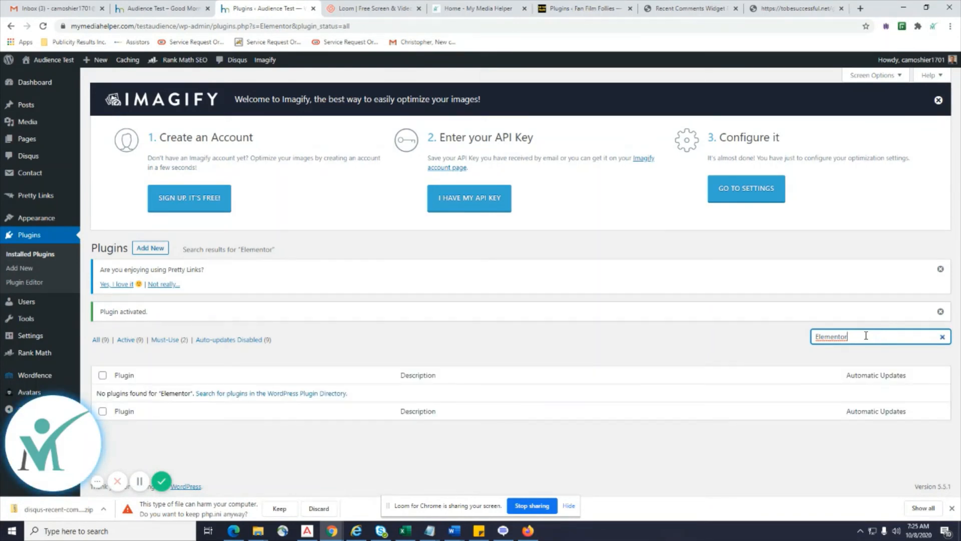
Search the plugin directory for 'Elementor' under Add New.
click(25, 269)
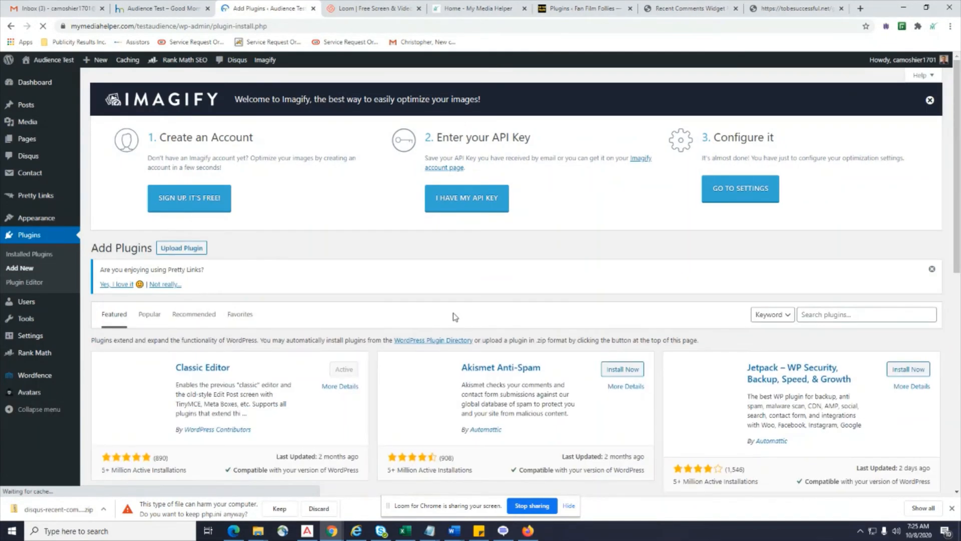
click(811, 315)
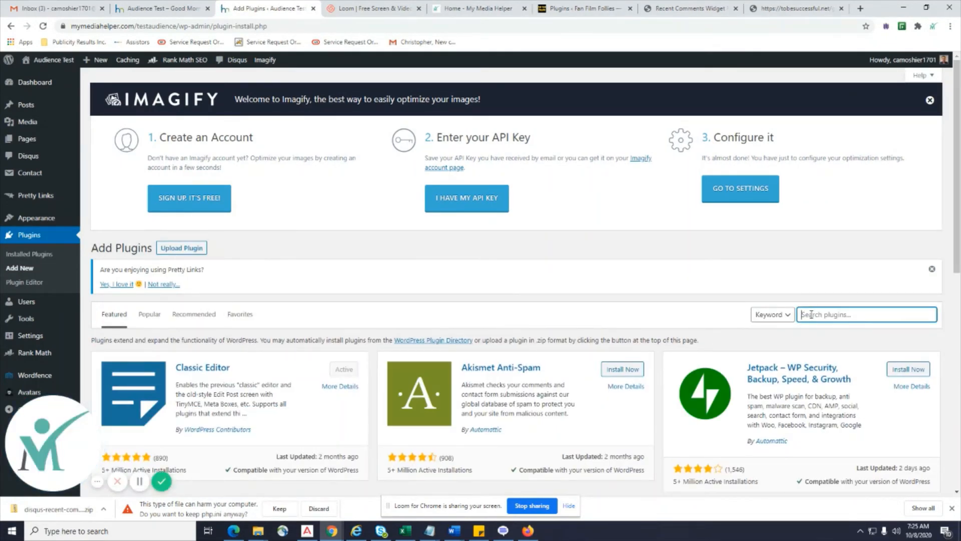
text(Elementor)
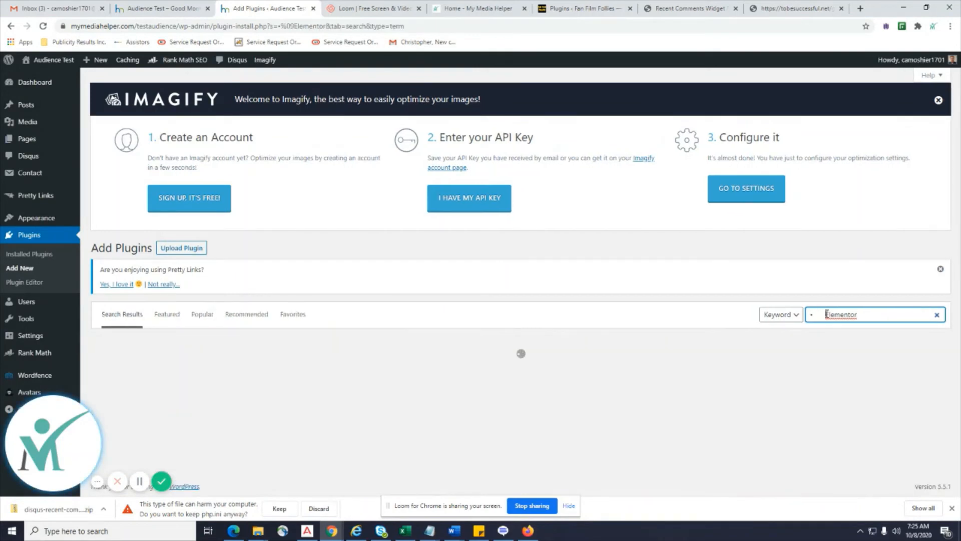
drag(826, 314, 787, 322)
key(BackSpace)
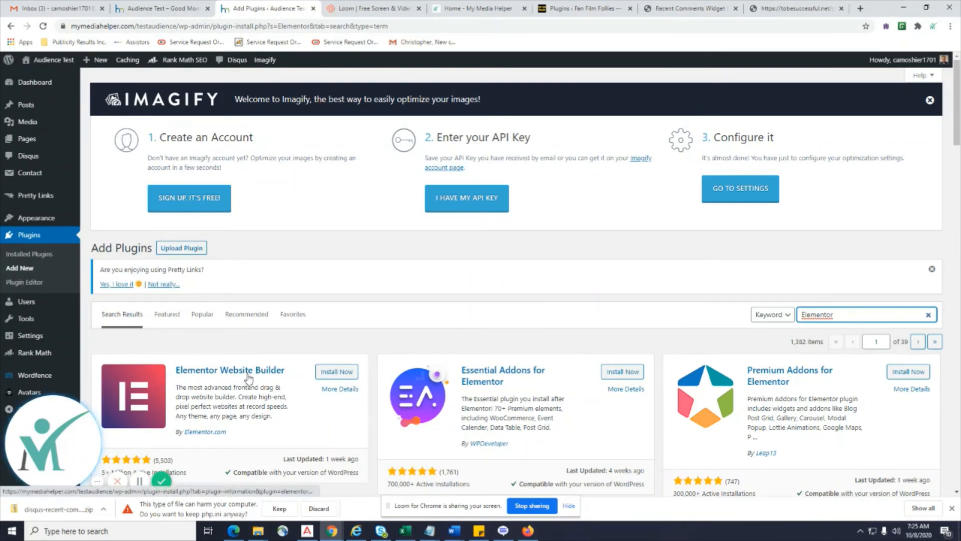
Install Elementor Website Builder and check it among the 10 installed plugins.
click(333, 372)
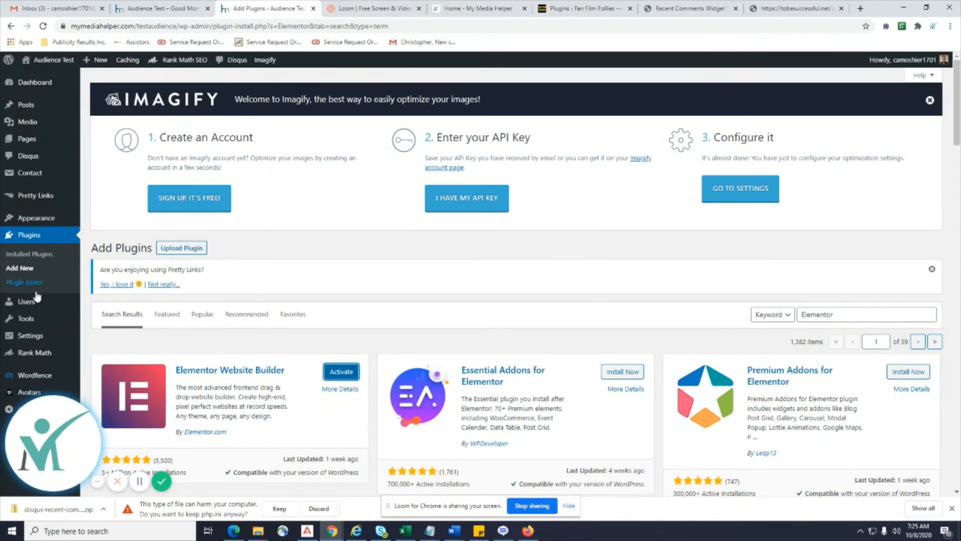
click(36, 256)
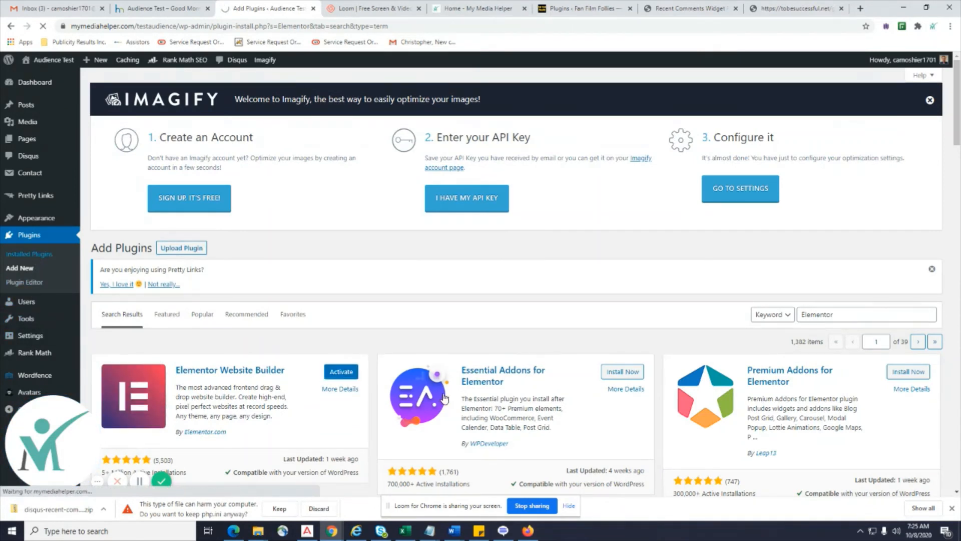
scroll(500, 365, down, 3)
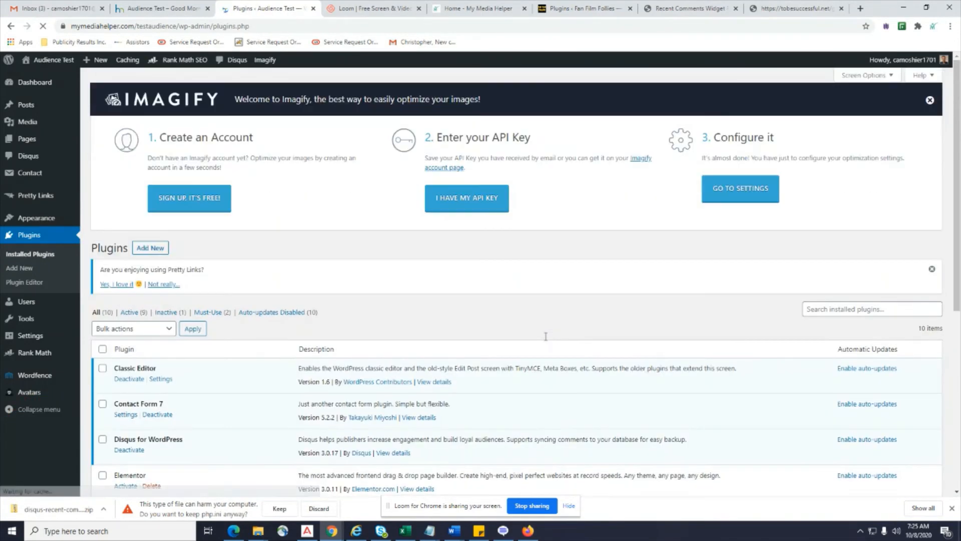
scroll(546, 336, down, 6)
scroll(545, 337, up, 1)
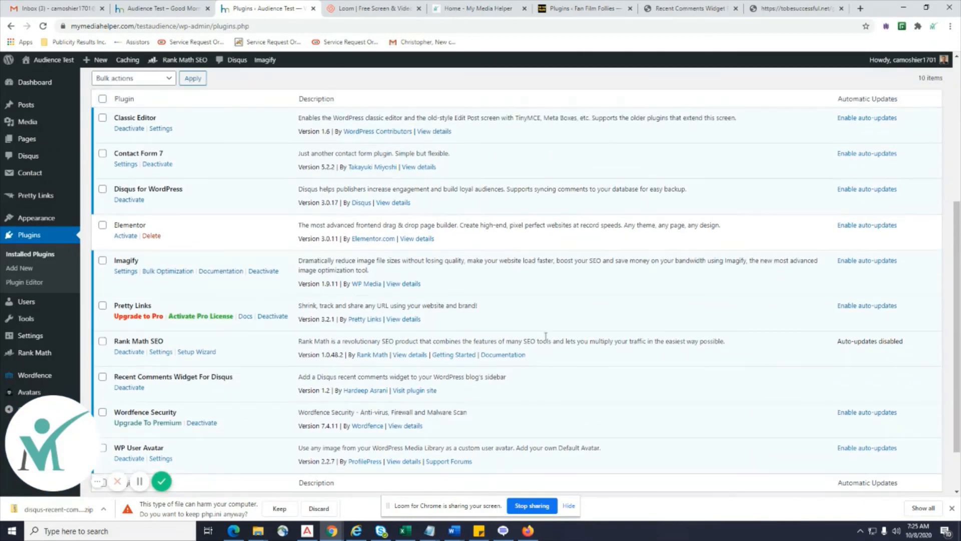
scroll(91, 230, up, 5)
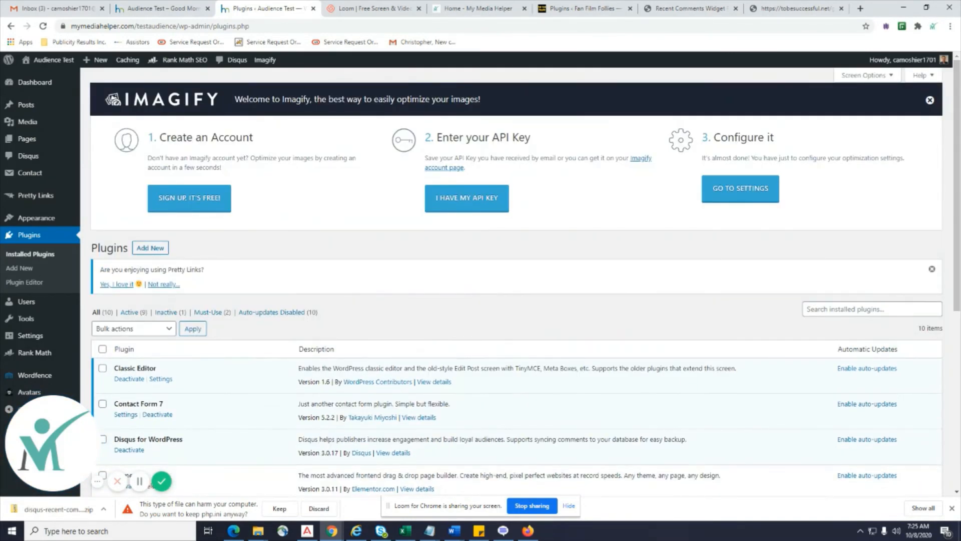
Search installed plugins for 'Google Analytics Dashboard for WP' to confirm it's absent.
key(alt+Tab)
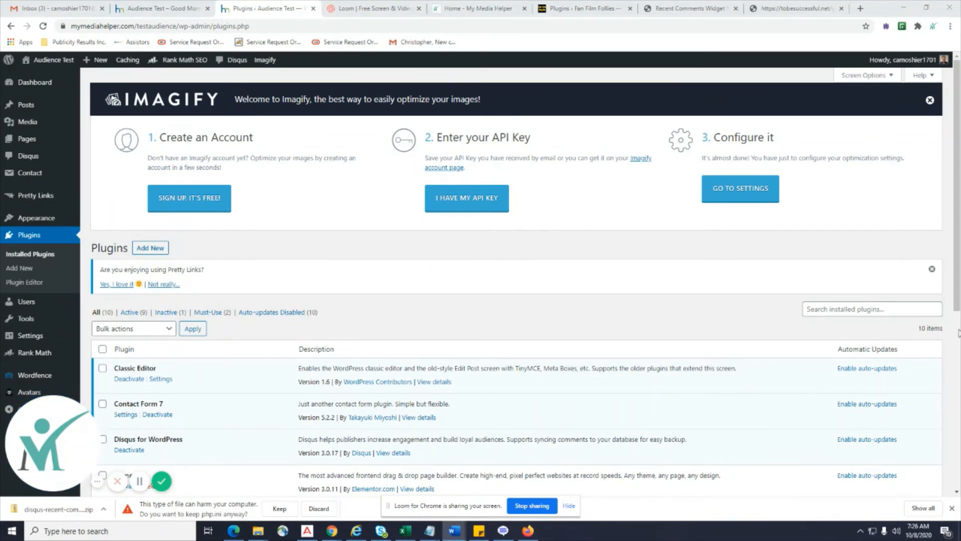
click(816, 309)
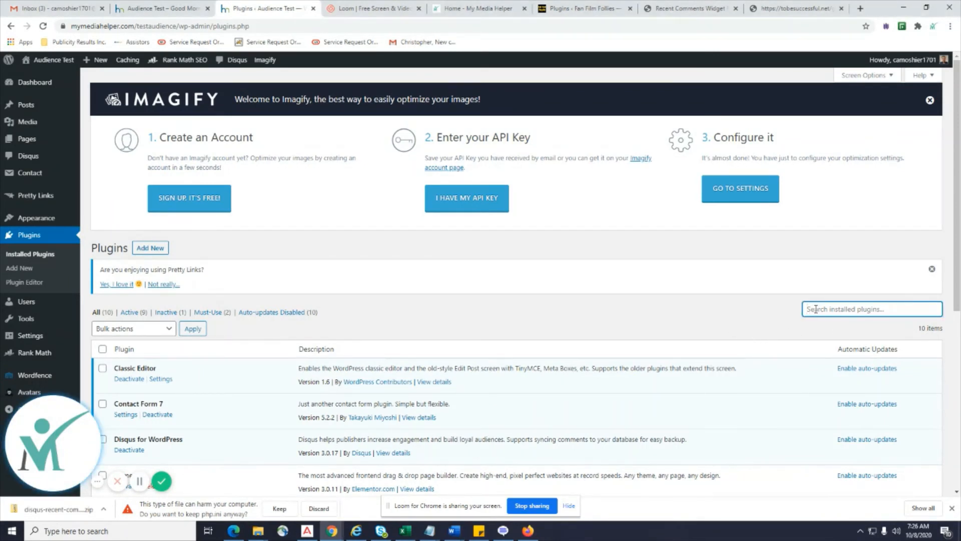
text(Google Analytics Dashboard for WP)
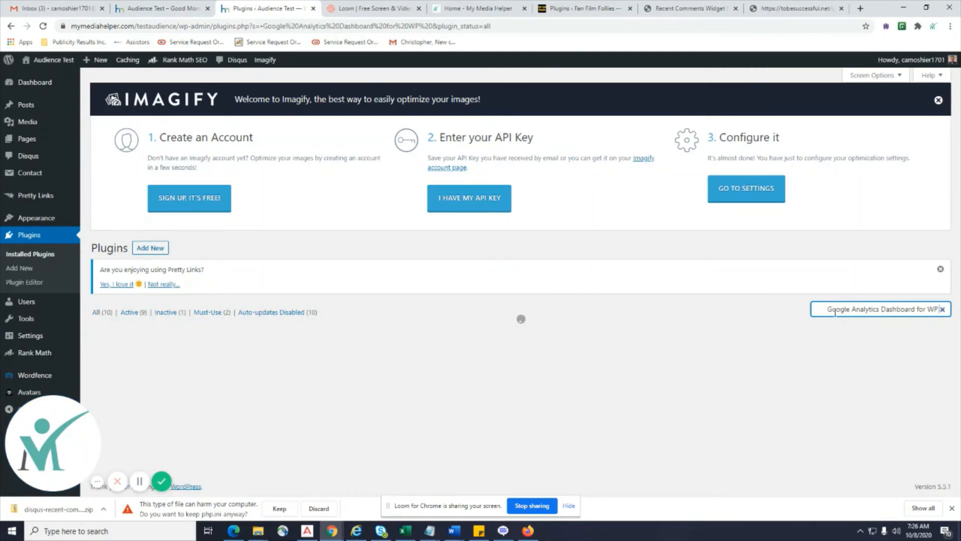
drag(828, 309, 771, 307)
key(BackSpace)
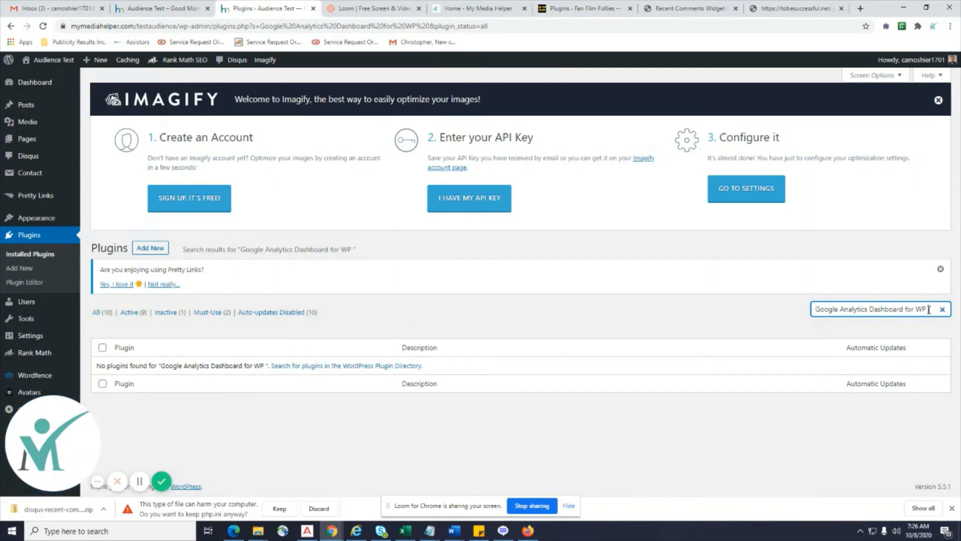
key(BackSpace)
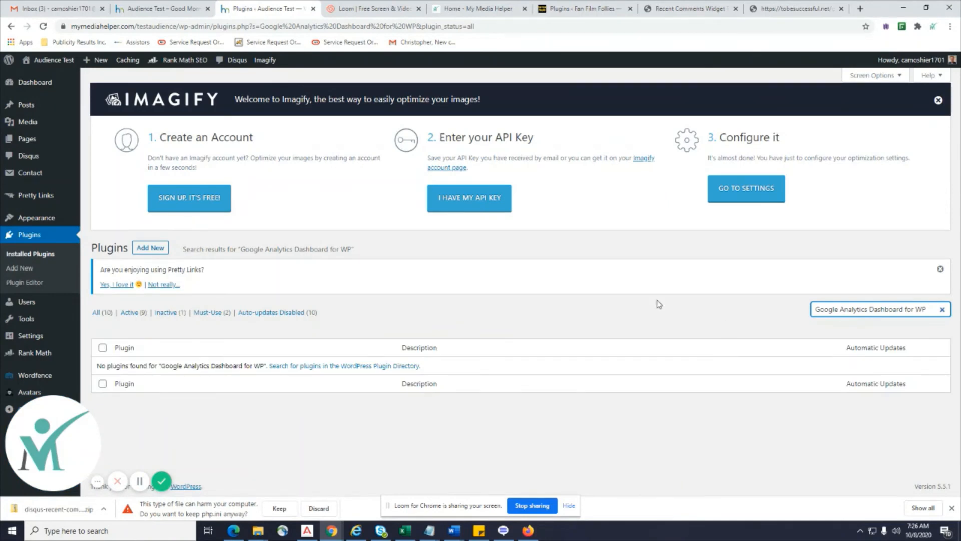
Find Google Analytics Dashboard for WP in the plugin directory, install it and activate it.
click(17, 268)
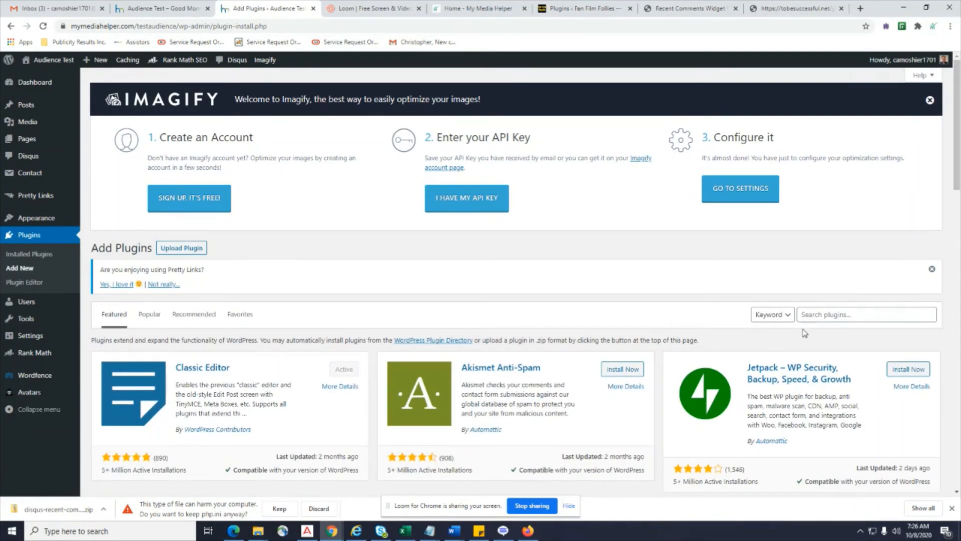
click(810, 314)
text(Google Analytics Dashboard for WP)
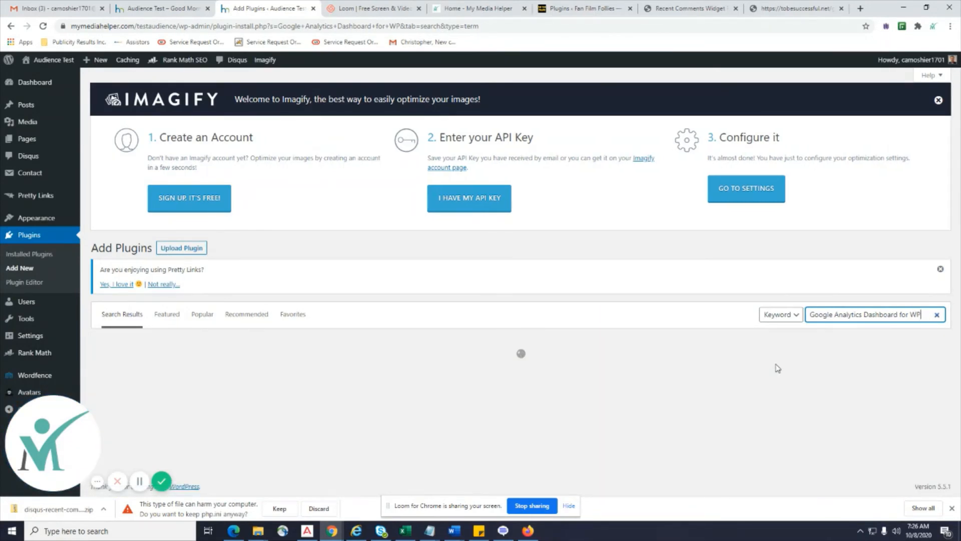
scroll(620, 407, down, 4)
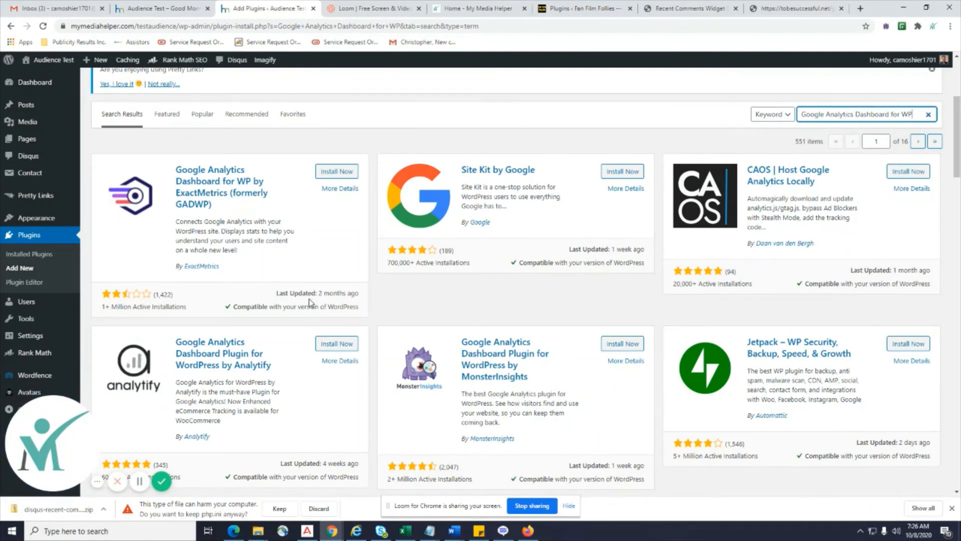
click(346, 173)
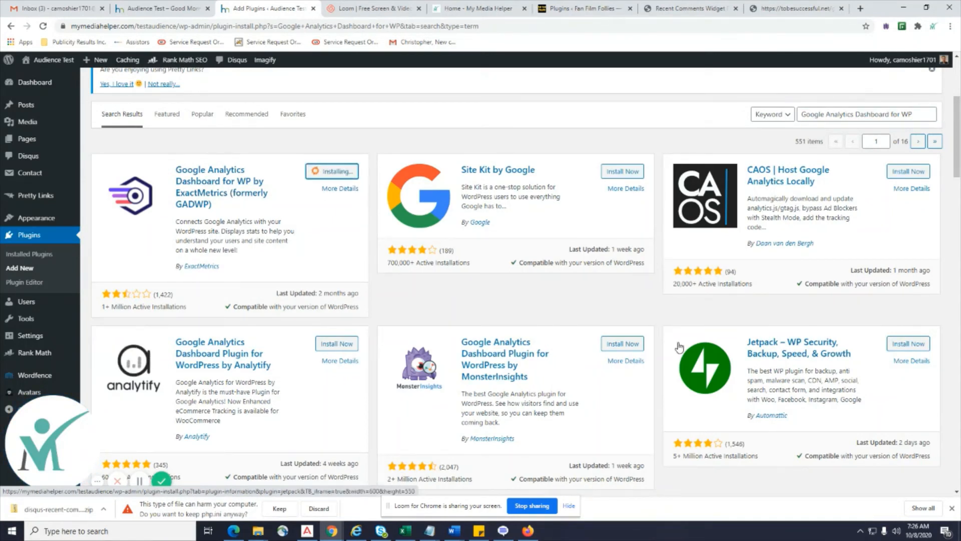
scroll(522, 363, down, 2)
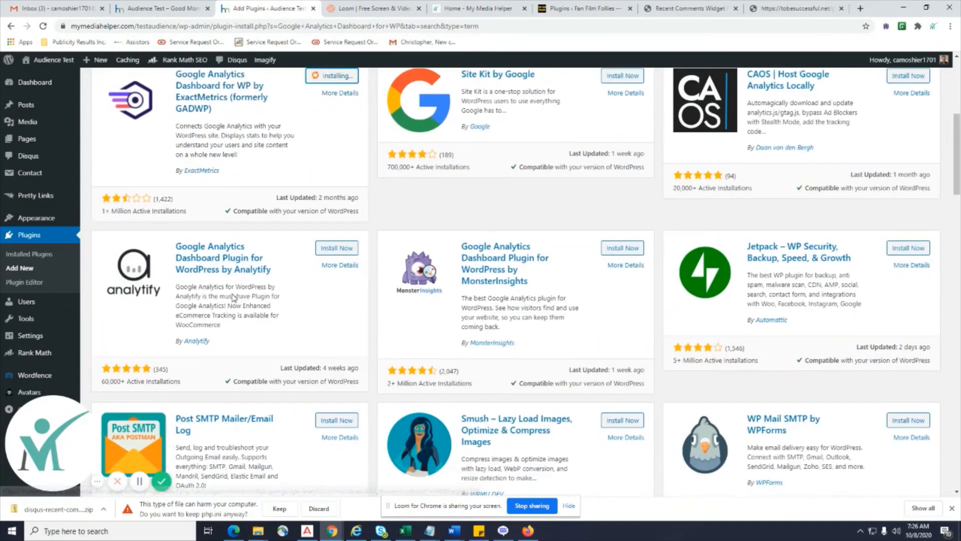
scroll(395, 272, up, 2)
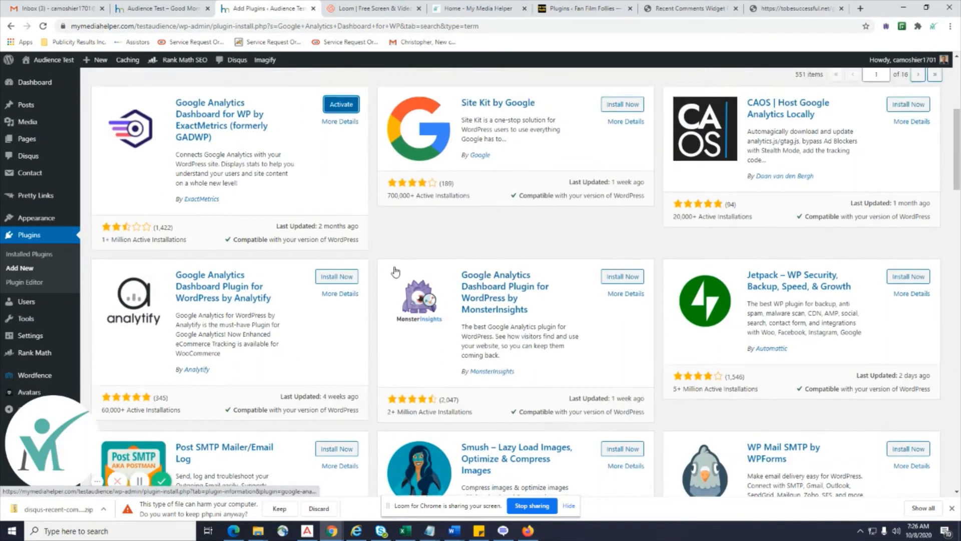
click(337, 173)
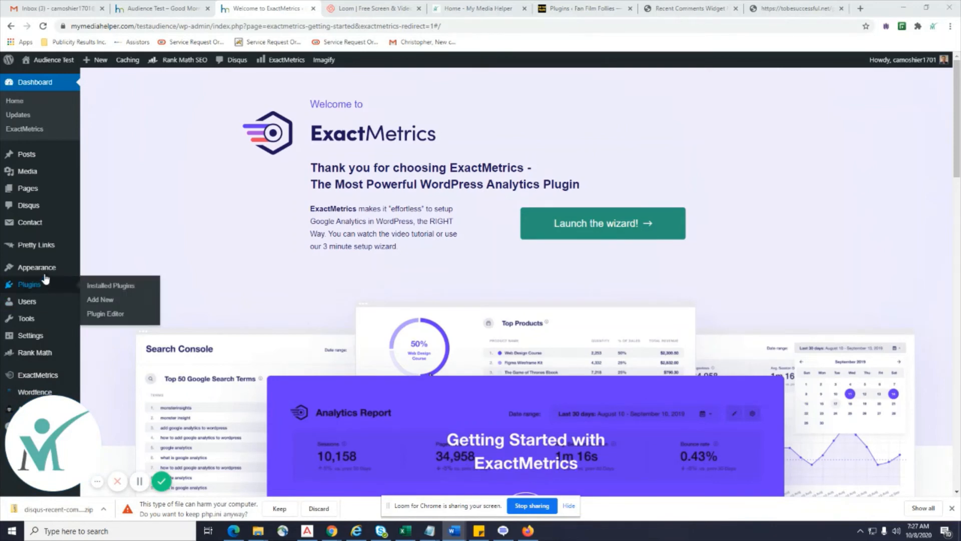
From the ExactMetrics welcome page, go to Plugins > Add New.
mouse_move(31, 304)
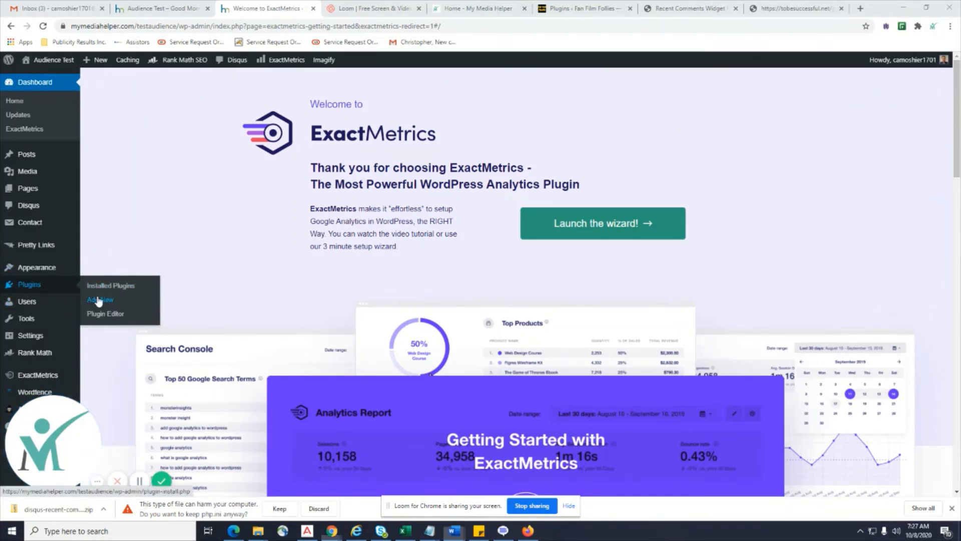
click(86, 290)
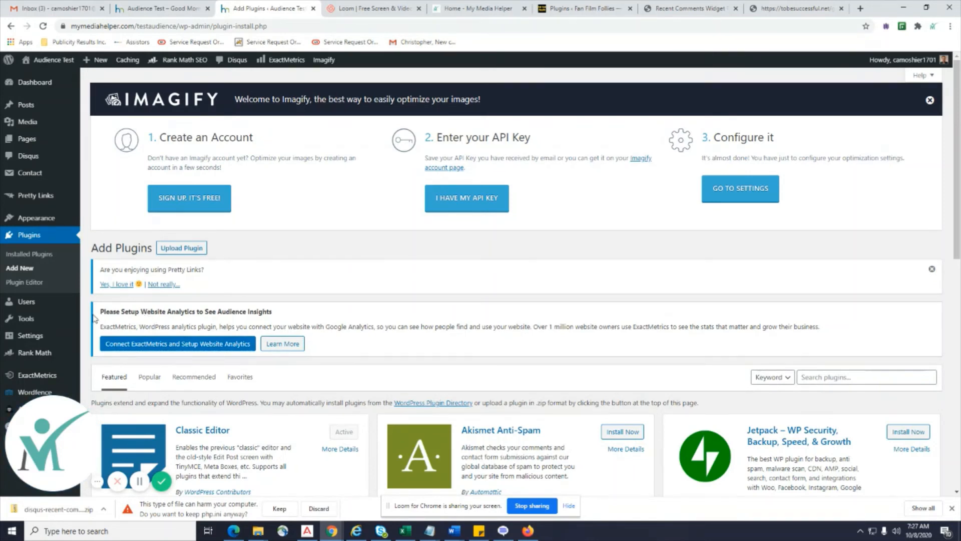
Search the directory for 'GetResponse Forms by Optin Cat', then install and activate it.
click(835, 374)
right_click(841, 376)
click(879, 292)
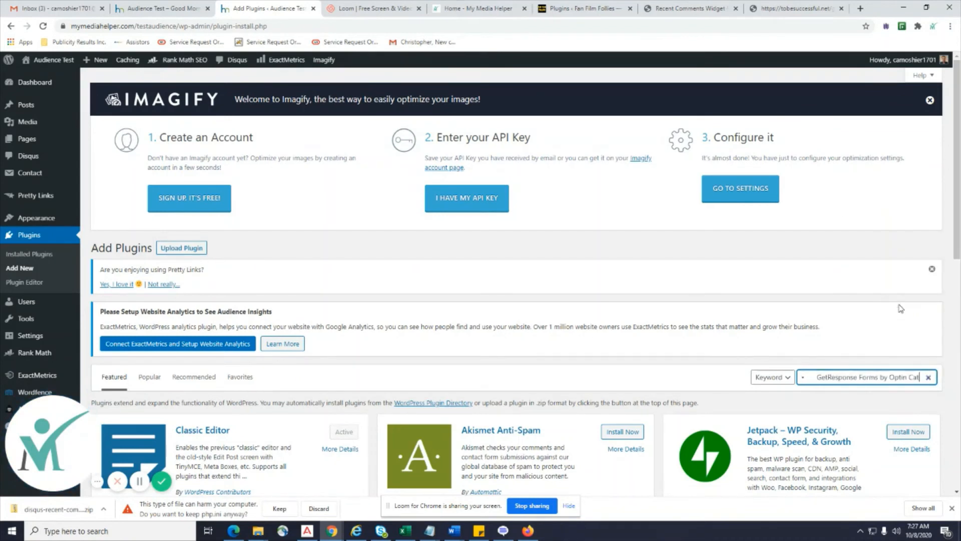
drag(827, 377, 752, 375)
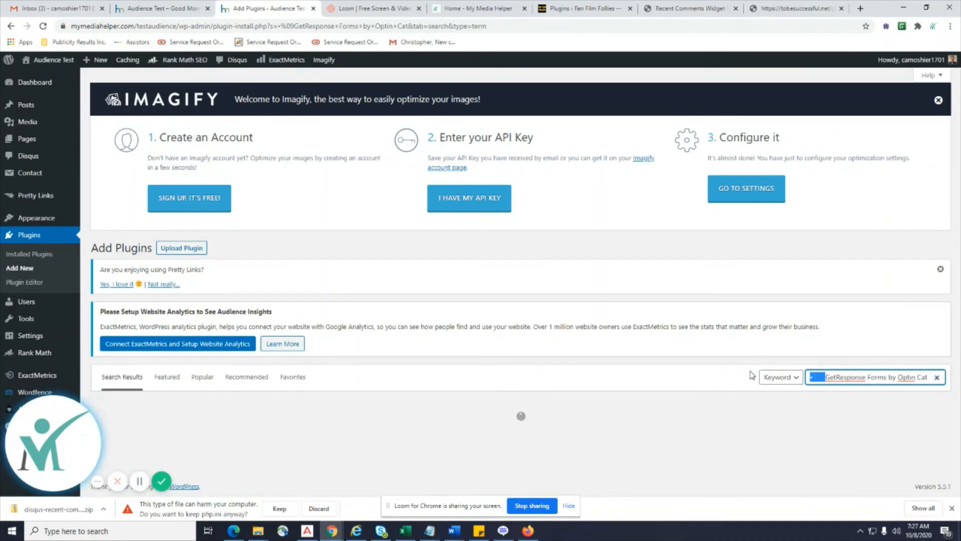
key(BackSpace)
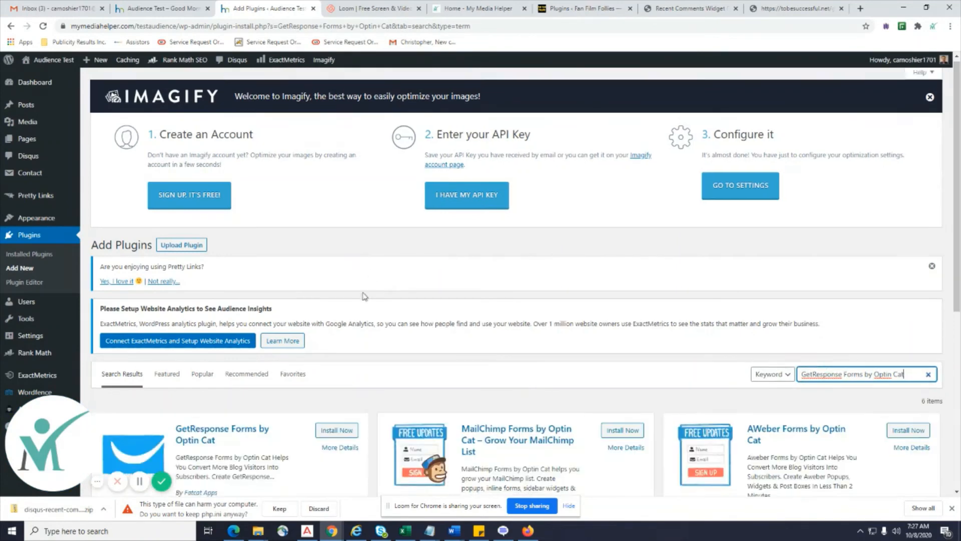
scroll(363, 296, down, 2)
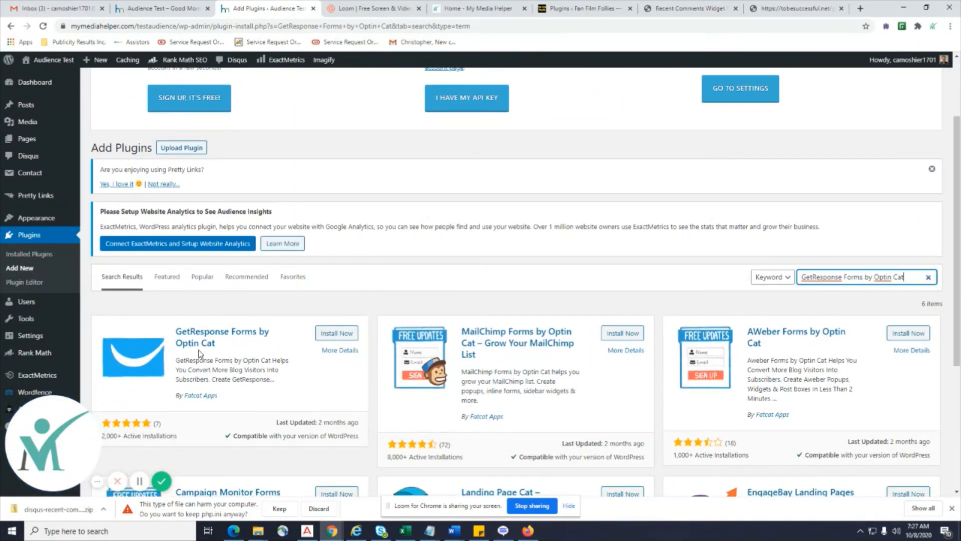
click(347, 335)
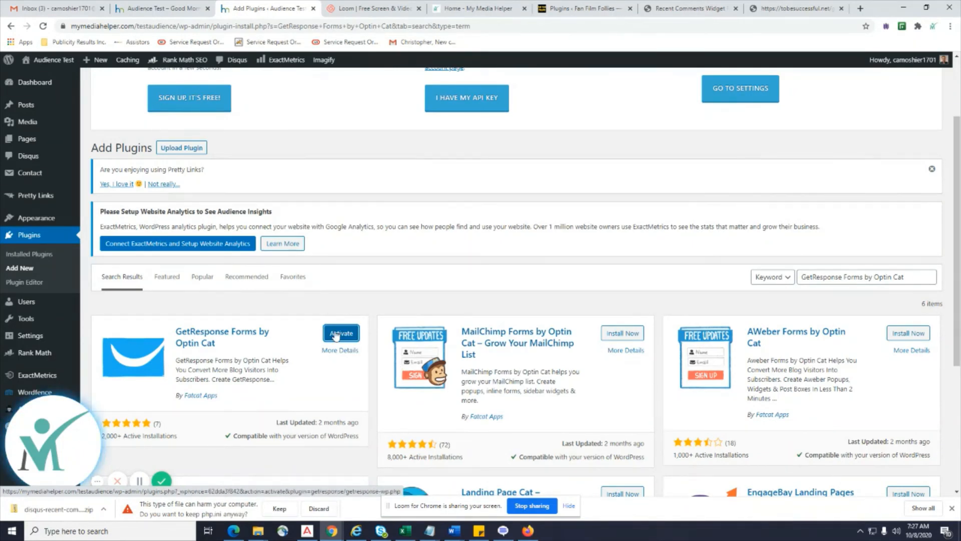
click(336, 333)
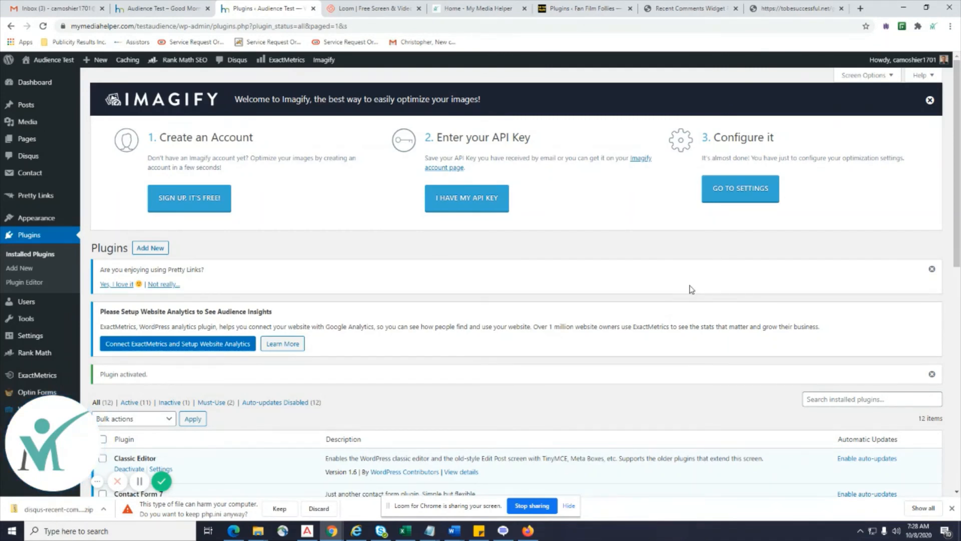
scroll(719, 368, down, 2)
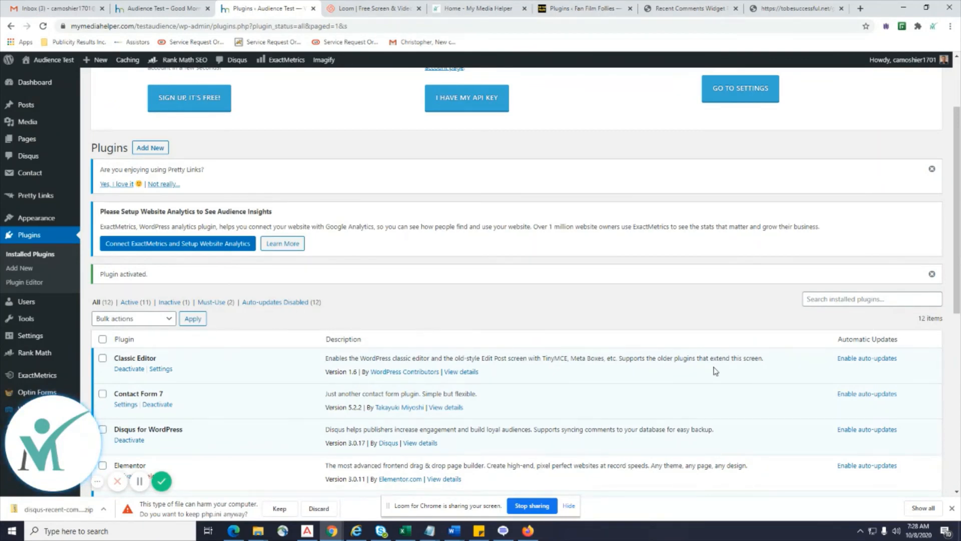
scroll(715, 370, up, 2)
scroll(711, 391, down, 5)
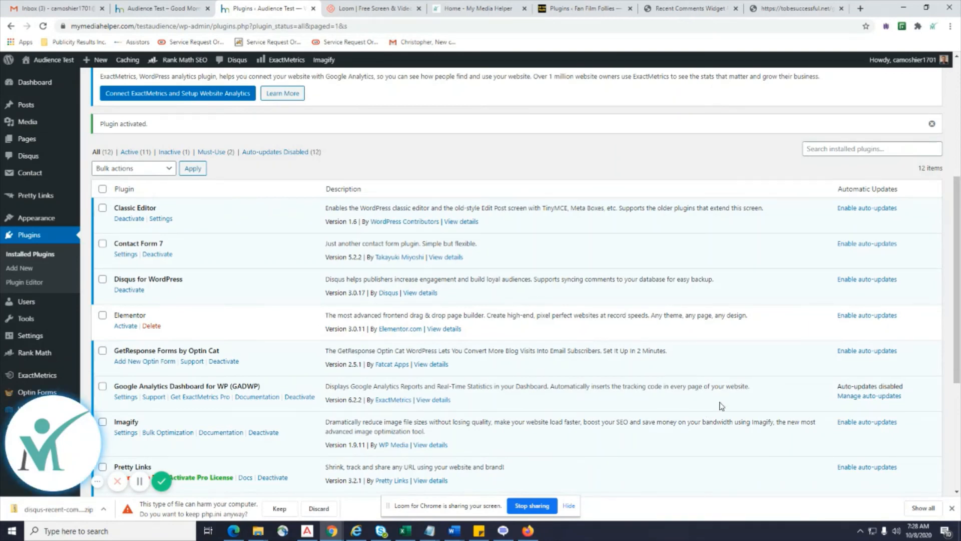
scroll(721, 406, down, 4)
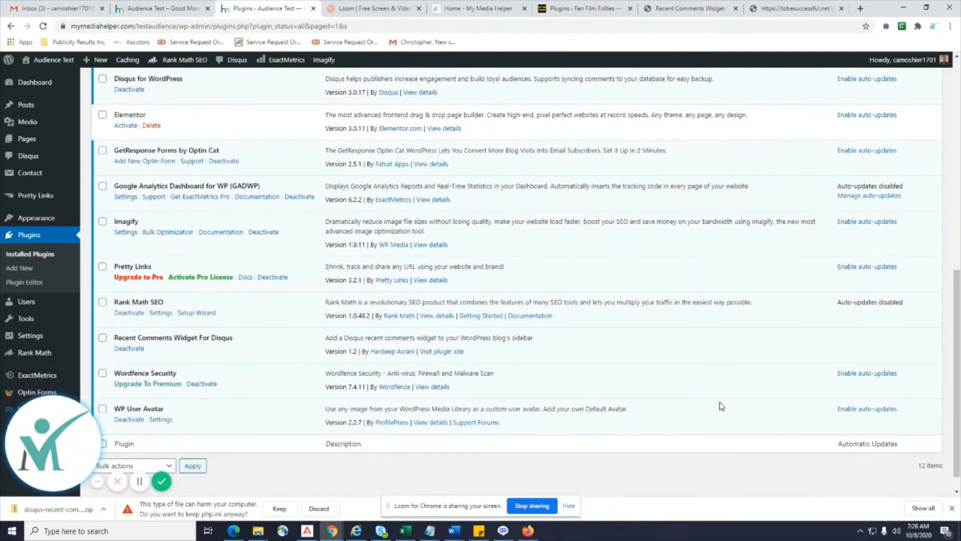
scroll(721, 405, up, 4)
scroll(721, 406, up, 3)
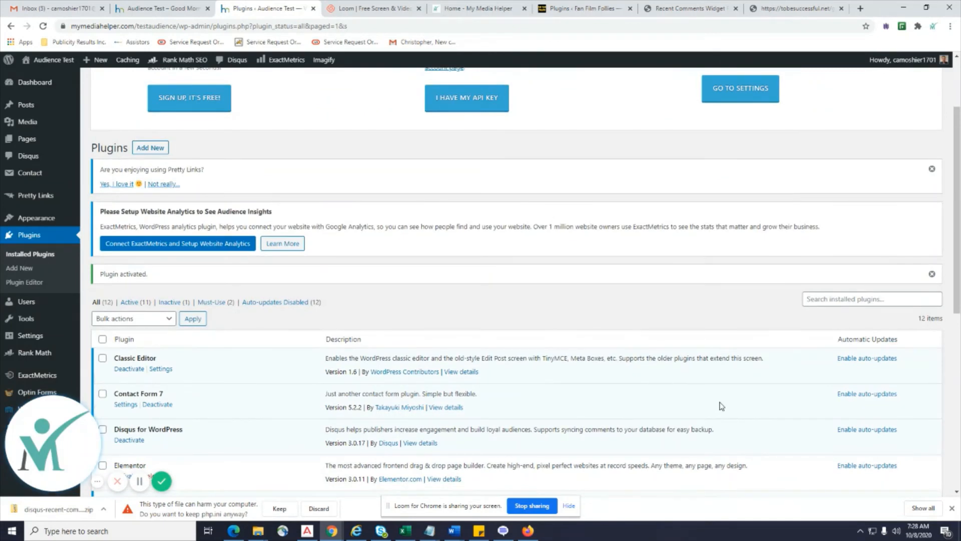
scroll(551, 353, down, 6)
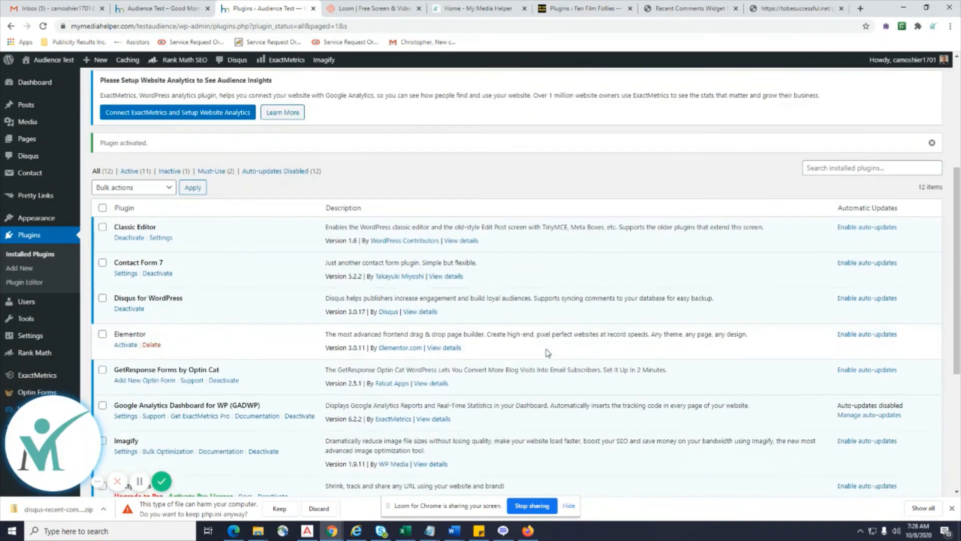
scroll(548, 353, down, 2)
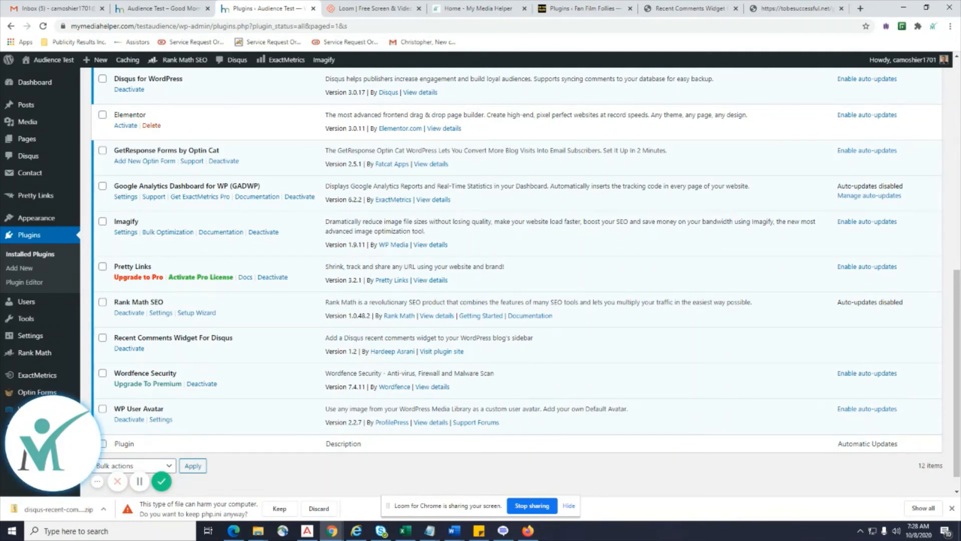
key(alt+Tab)
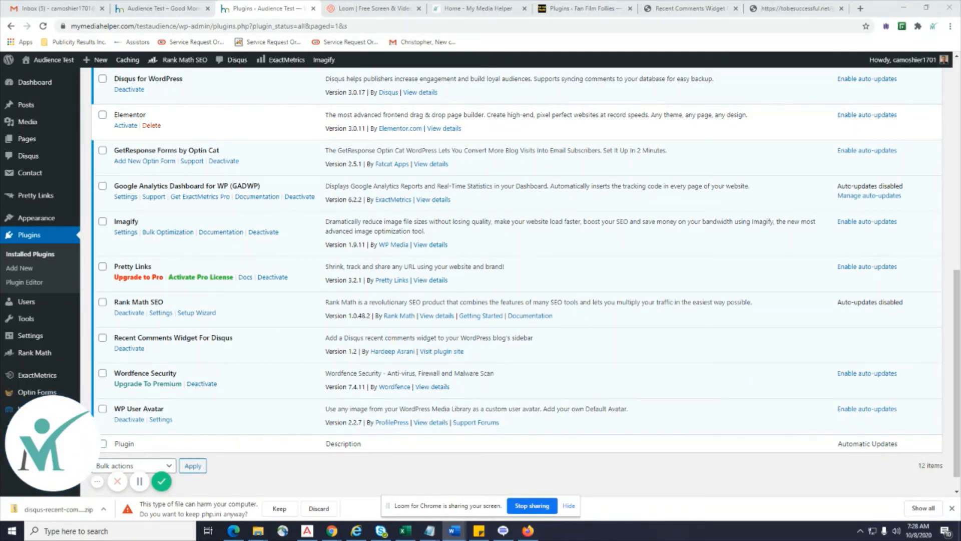
scroll(811, 296, up, 6)
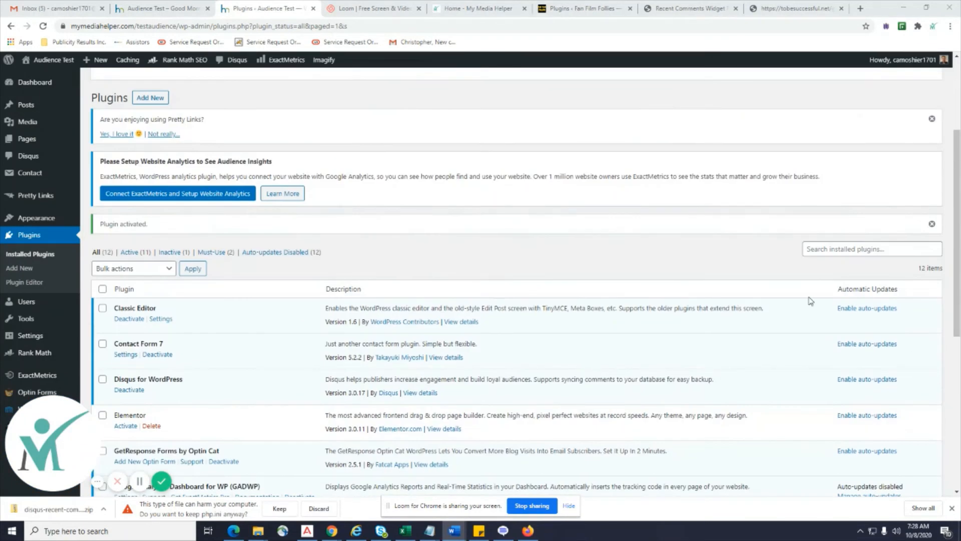
Search installed plugins for 'NextGEN Gallery', finding none, then go to Plugins > Add New.
click(846, 249)
text(NextGEN Gallery)
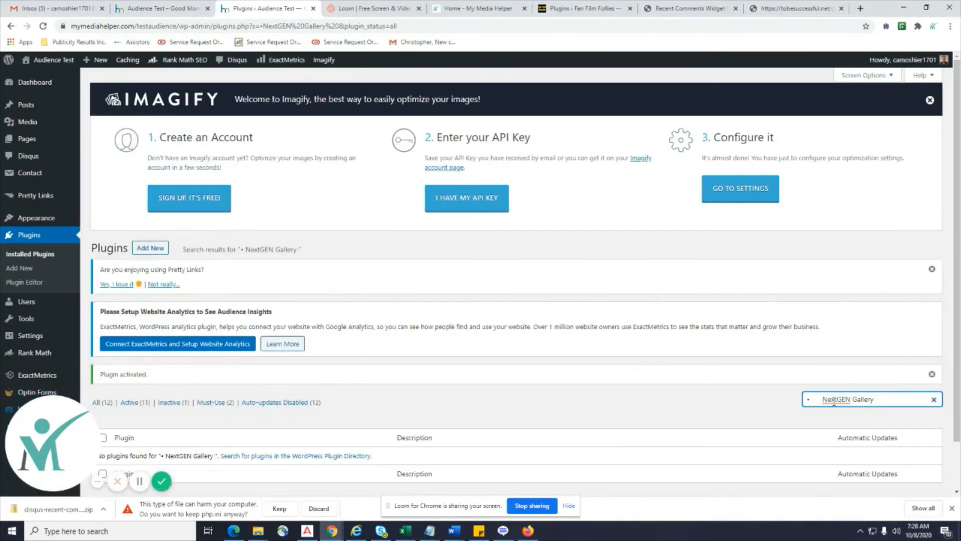
double_click(824, 399)
drag(823, 399, 786, 404)
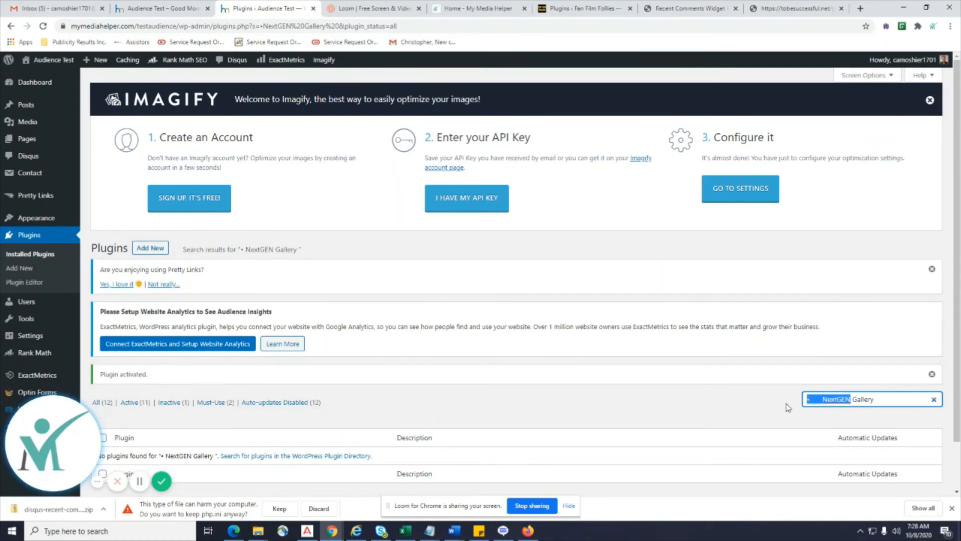
click(824, 399)
key(BackSpace)
key(BackSpace)
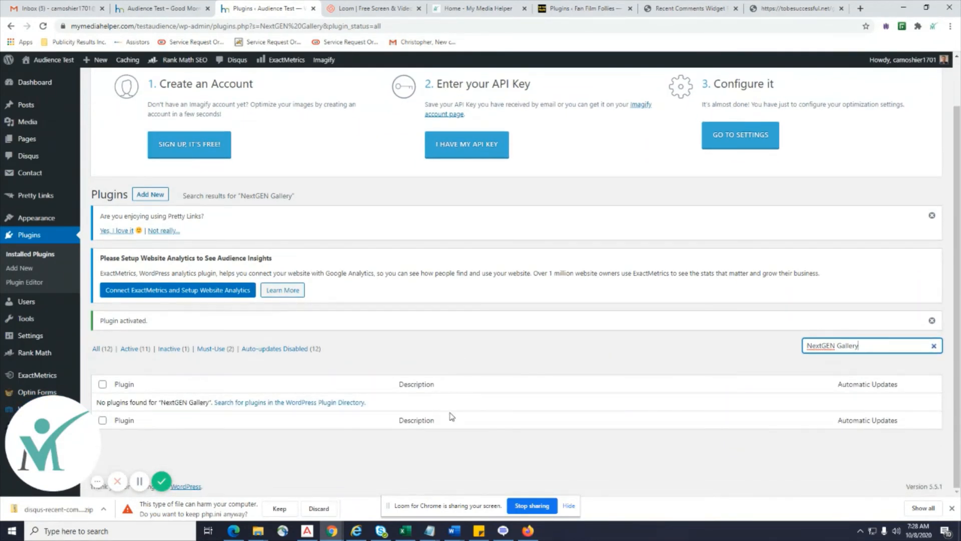
click(19, 268)
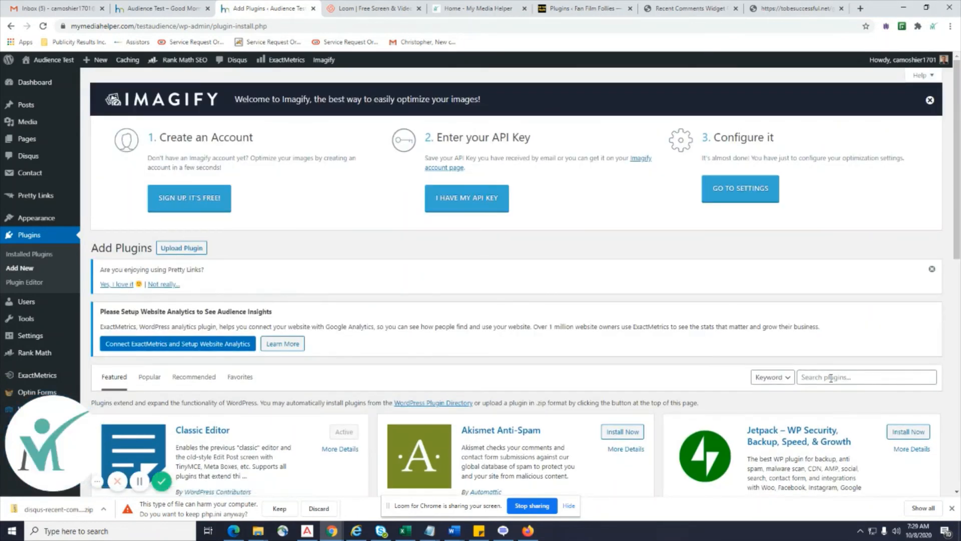
Search the directory for 'NextGEN Gallery', then install and activate it.
click(831, 377)
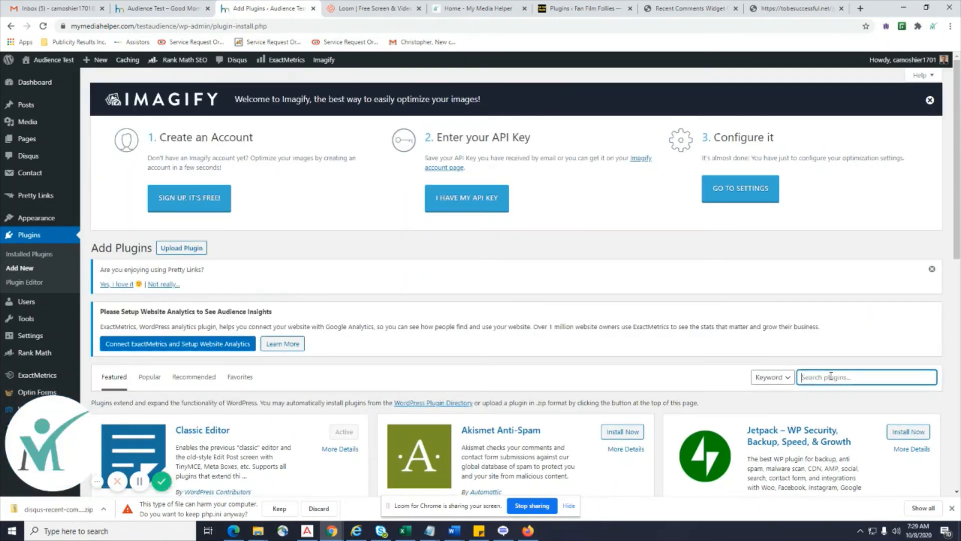
text(•	NextGEN Gallery)
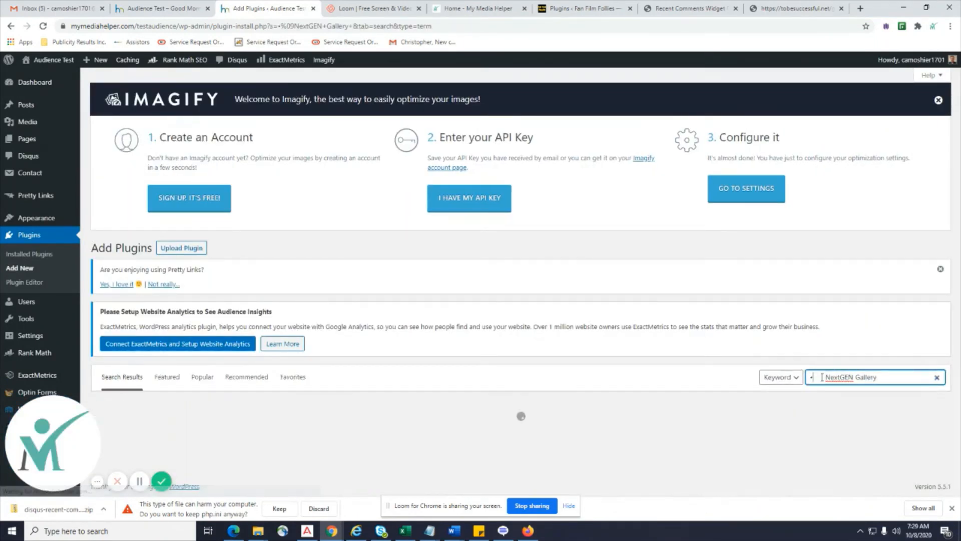
click(825, 377)
key(BackSpace)
key(BackSpace)
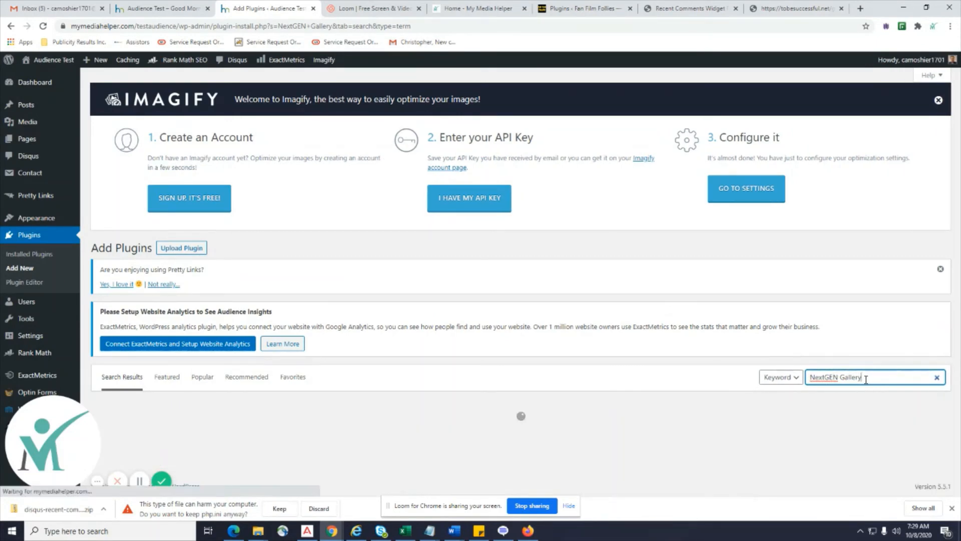
scroll(355, 374, down, 3)
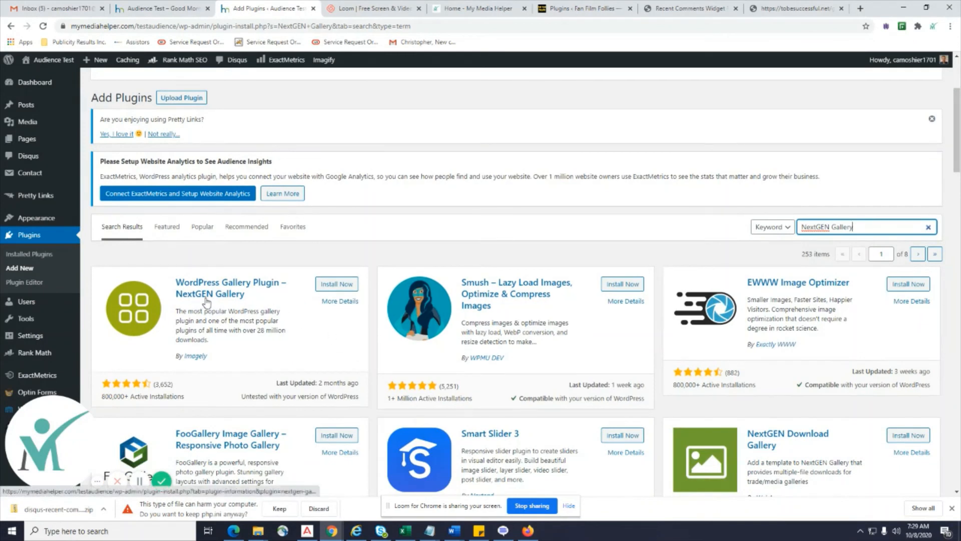
click(337, 285)
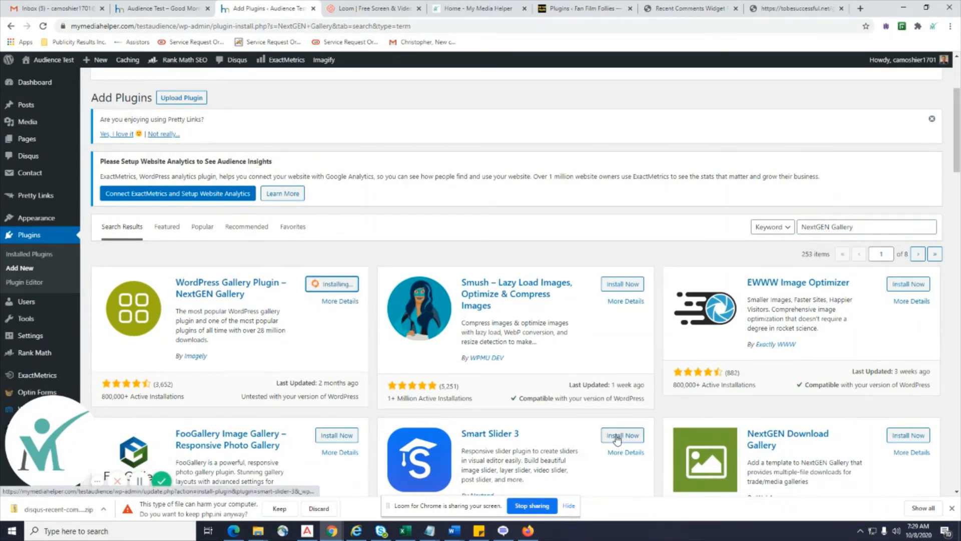
scroll(616, 440, down, 3)
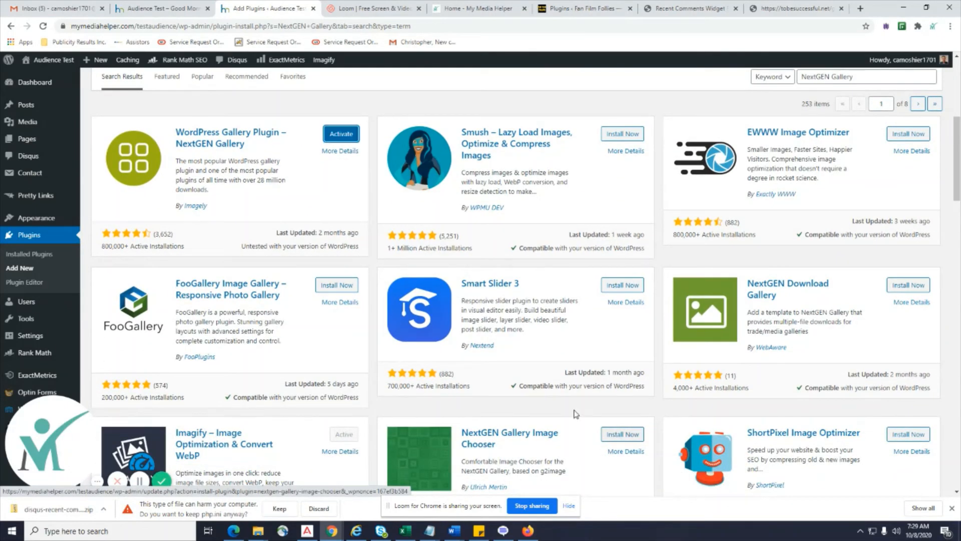
click(351, 134)
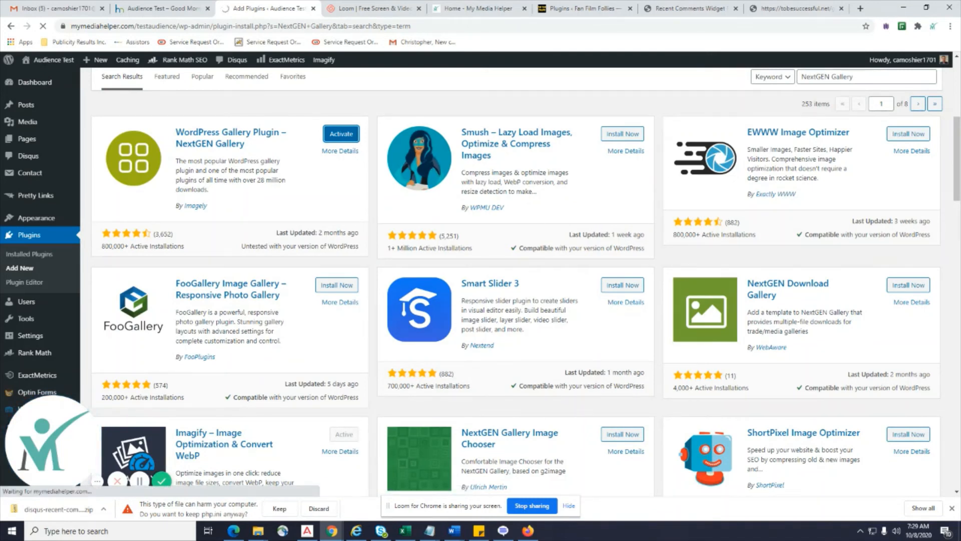
Glance at the Word document, then return to Plugins > Add New.
key(alt+Tab)
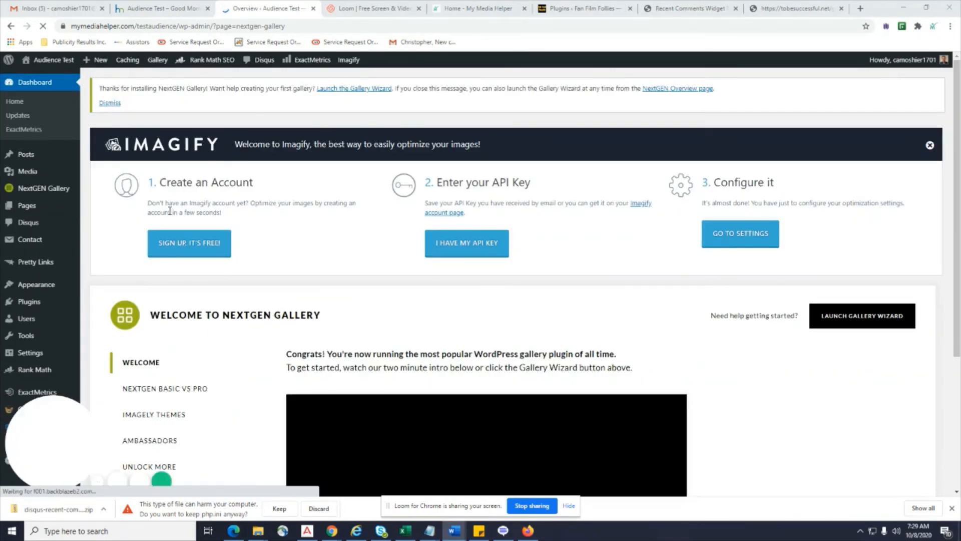
mouse_move(33, 302)
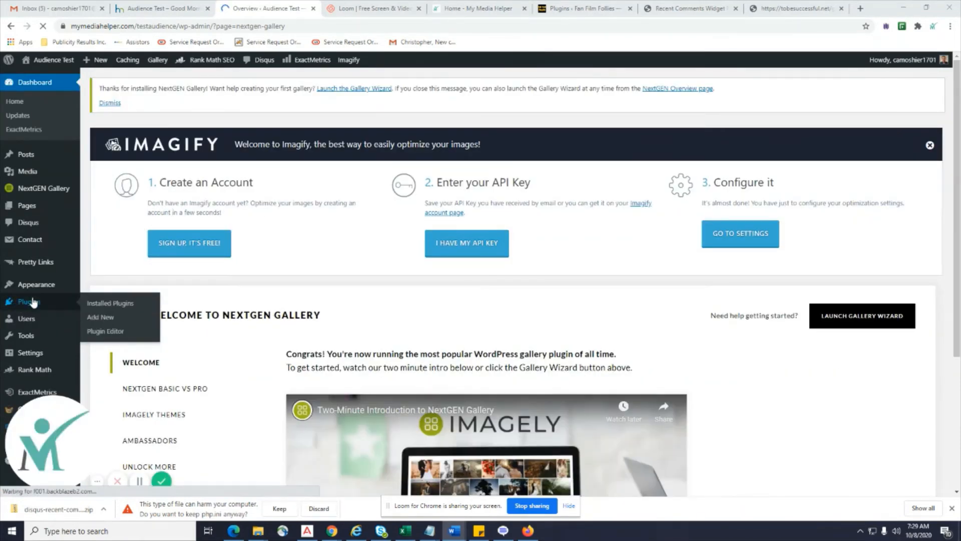
click(100, 317)
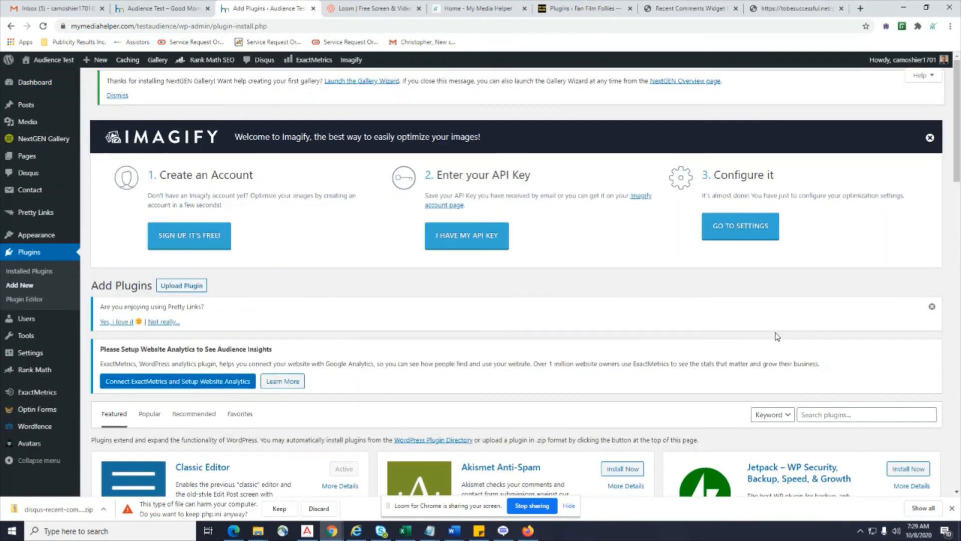
Search the directory for 'Official Facebook Pixel', install and activate it, leaving 13 of 14 plugins active.
click(817, 416)
text(•	Official Facebook Pixel)
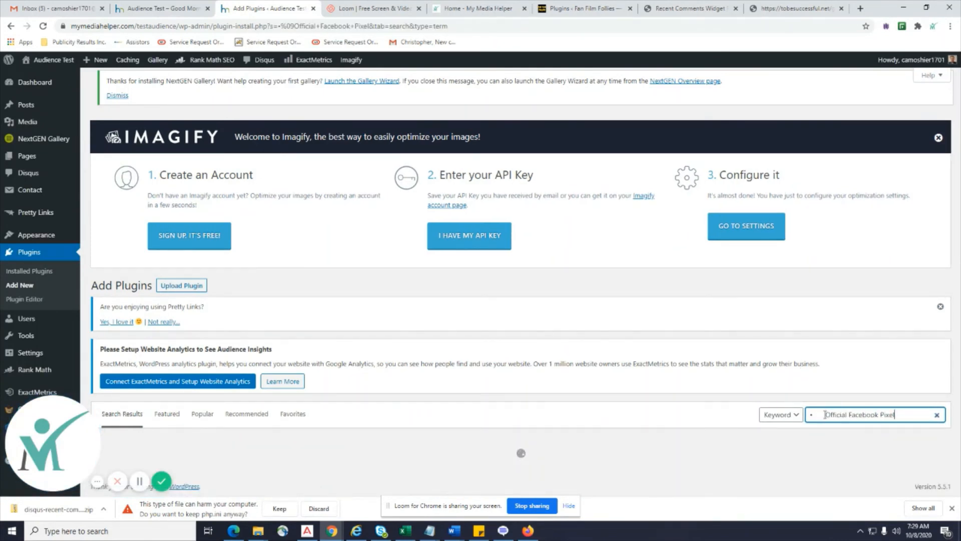
drag(825, 415, 794, 419)
key(BackSpace)
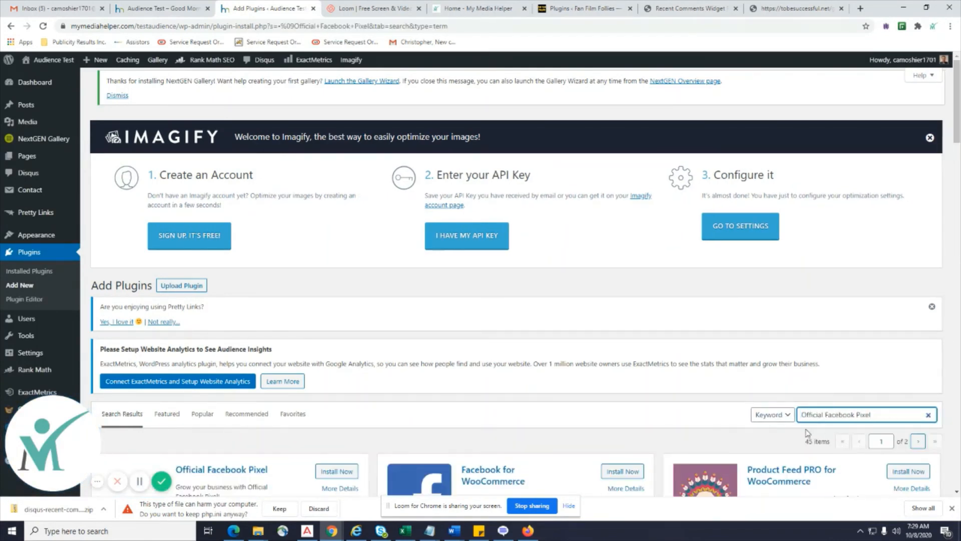
scroll(805, 430, down, 3)
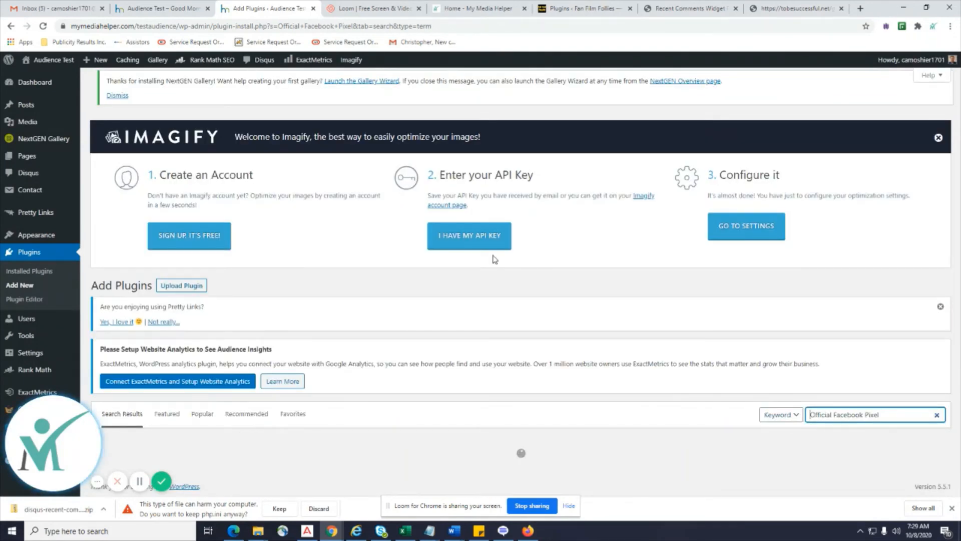
scroll(495, 259, down, 2)
scroll(495, 259, down, 2)
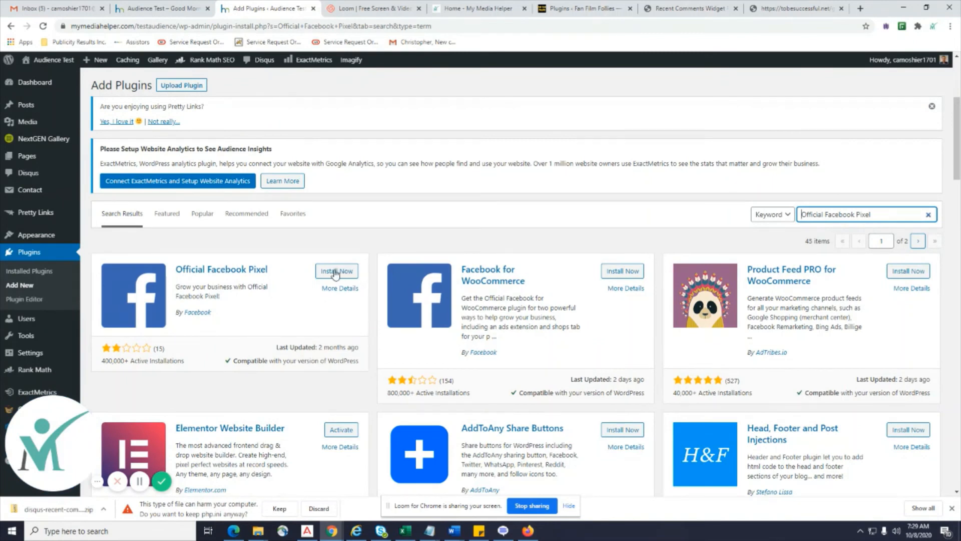
click(334, 273)
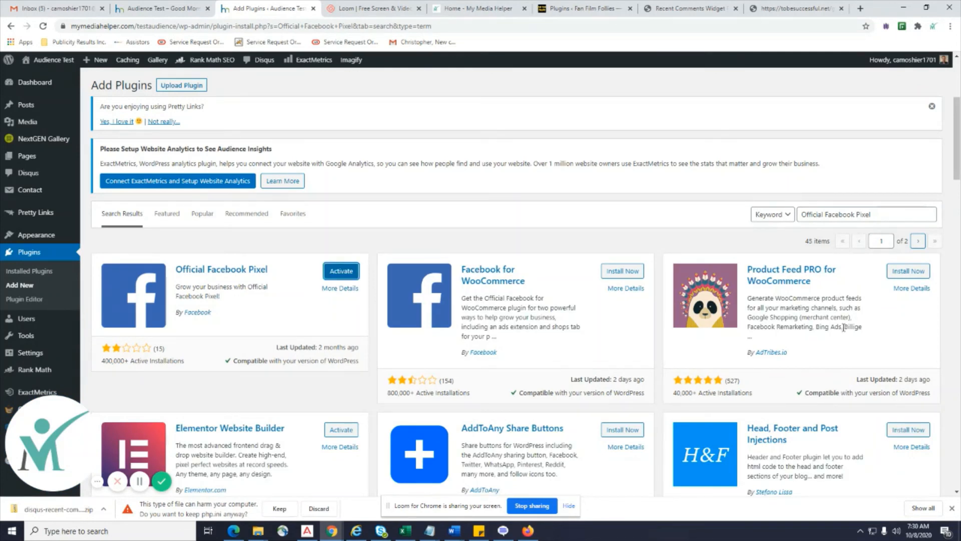
click(341, 271)
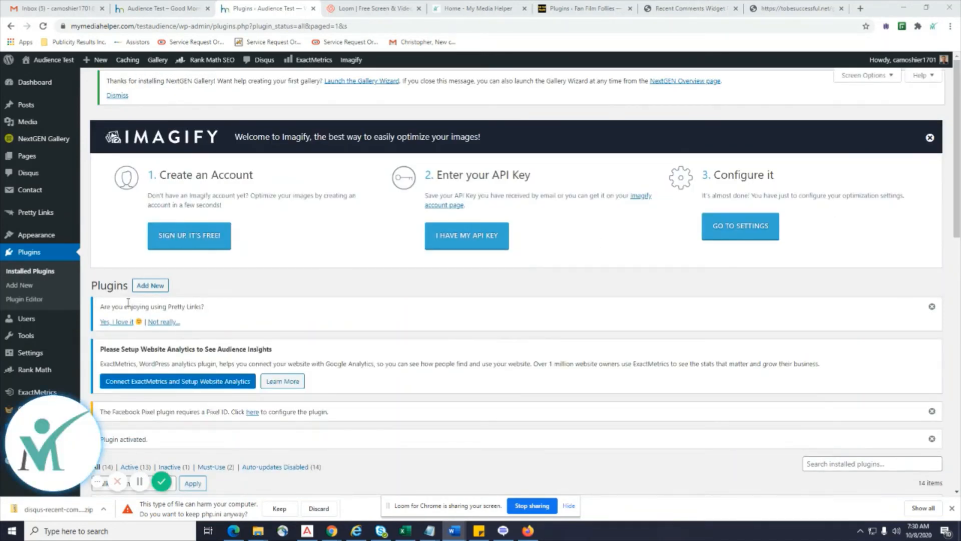
Search Add New for 'Really Simple SSL', then install and activate it.
click(22, 288)
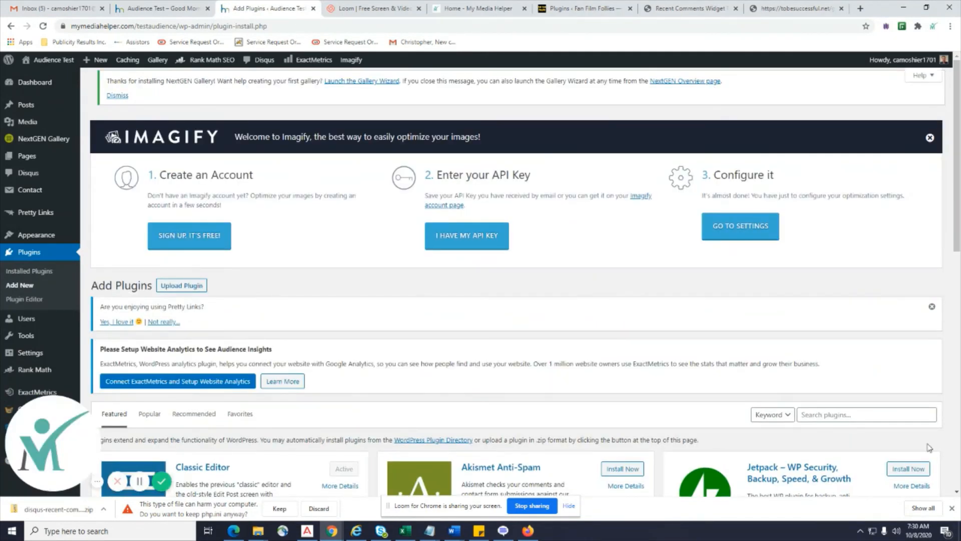
click(811, 413)
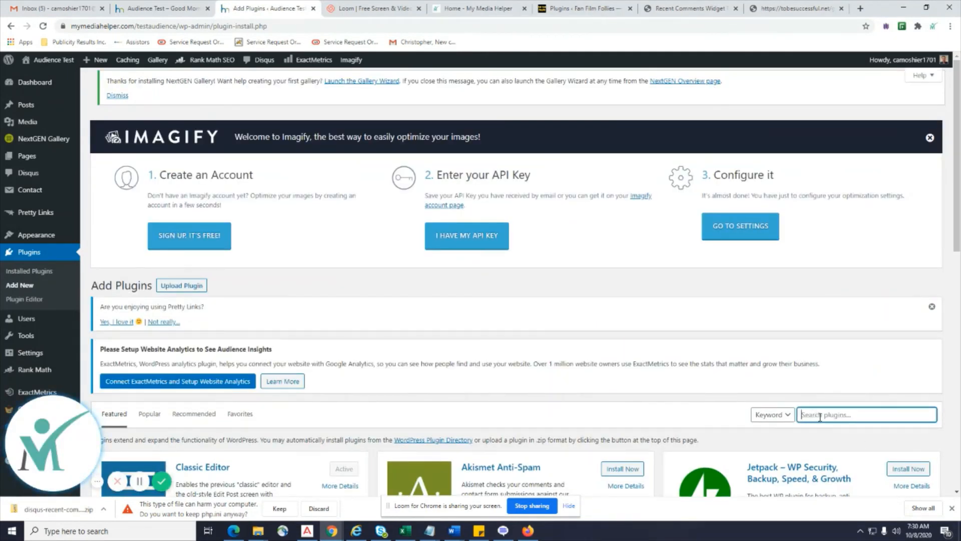
text(• Really Simple SSL)
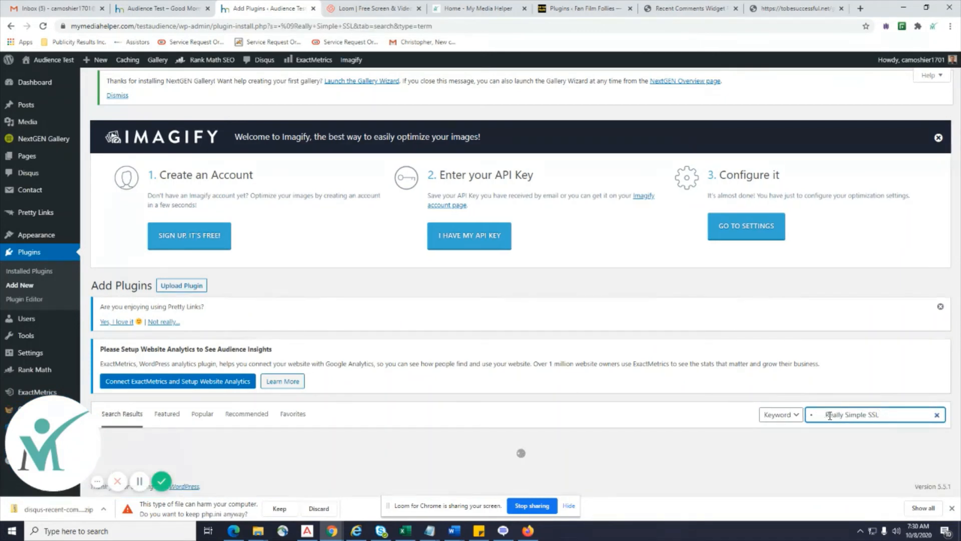
drag(826, 416, 803, 422)
key(BackSpace)
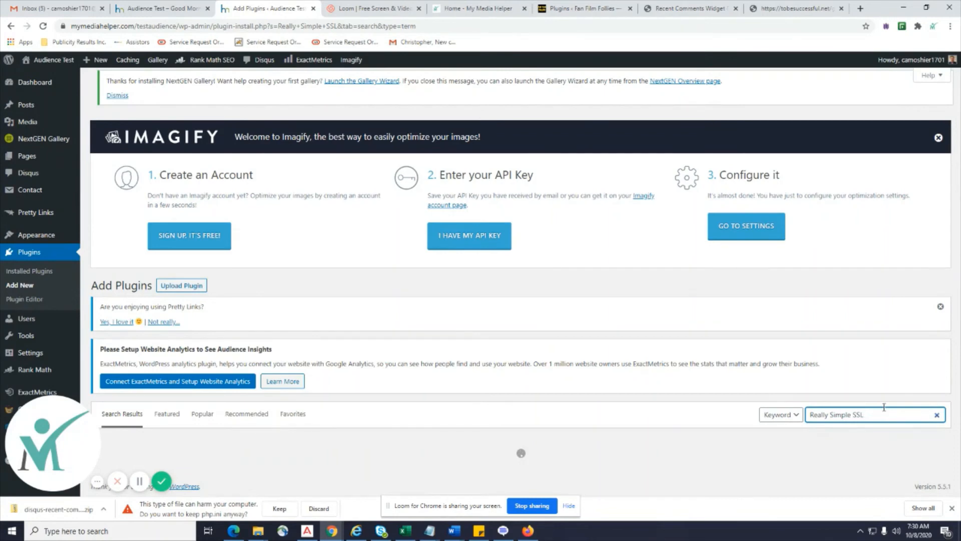
scroll(877, 410, down, 3)
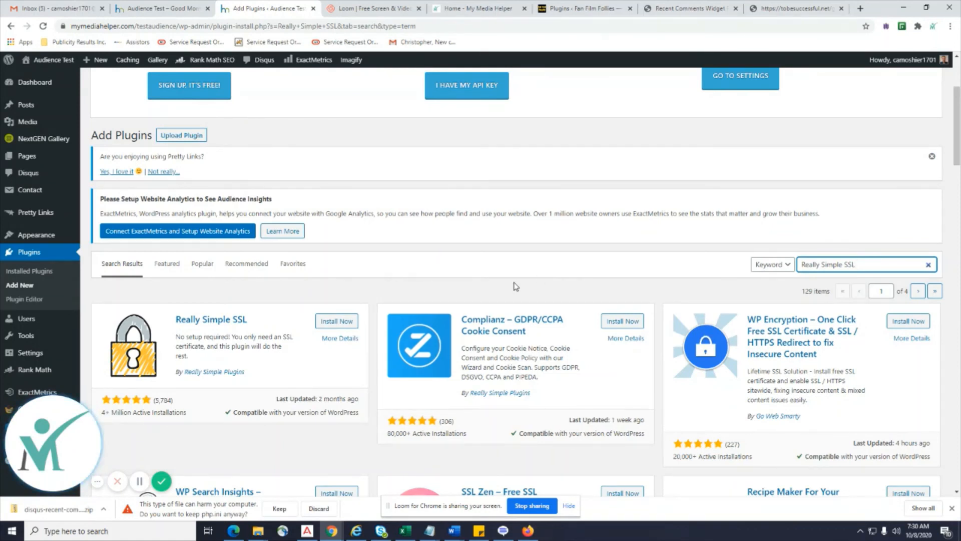
click(347, 321)
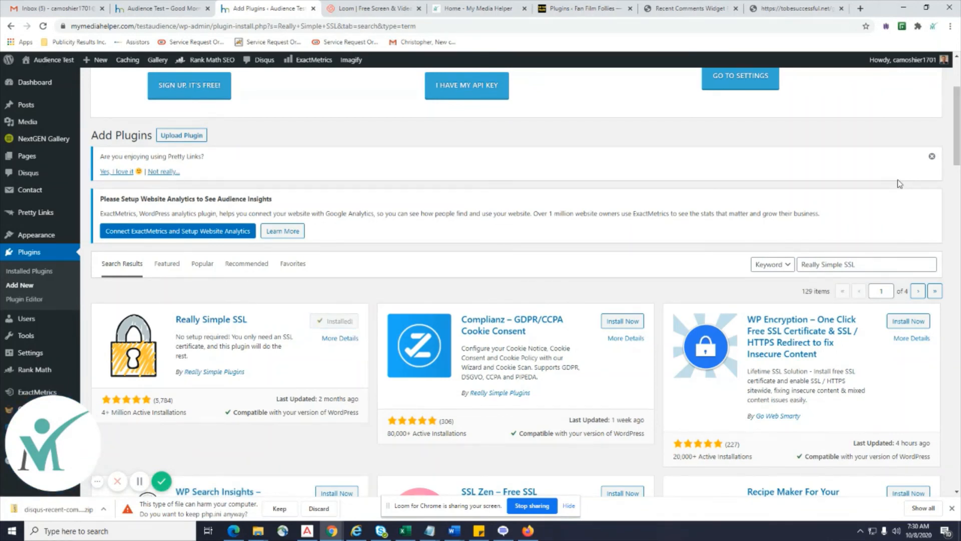
click(341, 321)
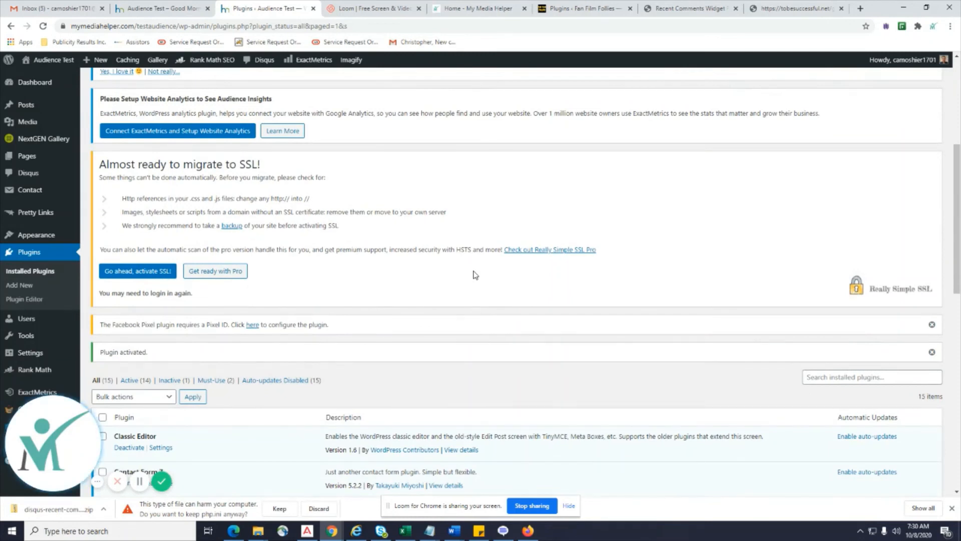
Activate SSL for the whole site from the Really Simple SSL notice.
click(157, 275)
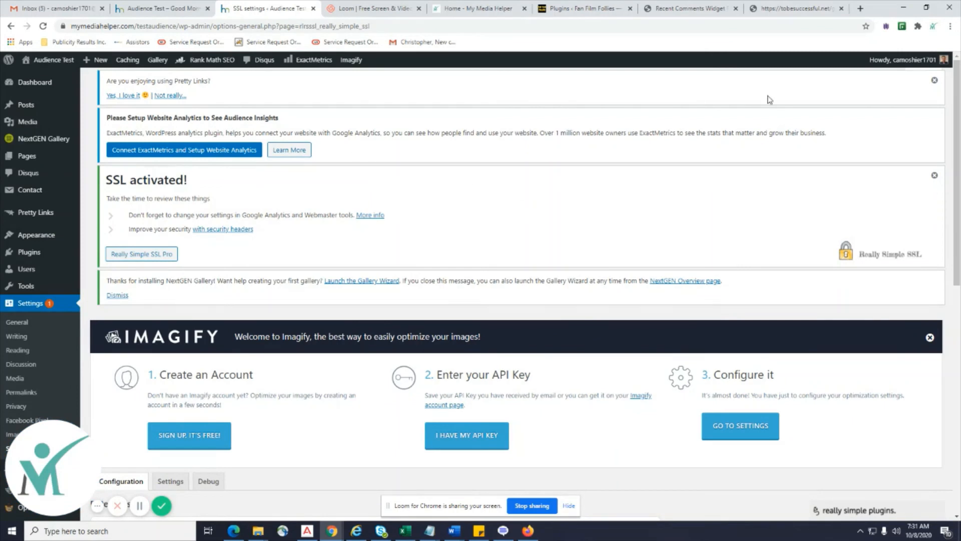
Dismiss the Pretty Links feedback notice and reload the Really Simple SSL page.
click(935, 81)
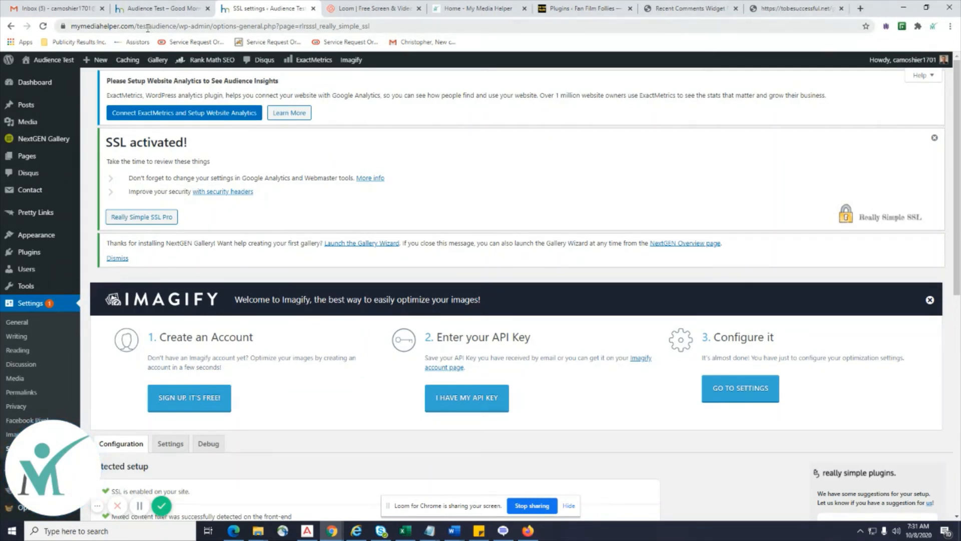
drag(136, 26, 73, 28)
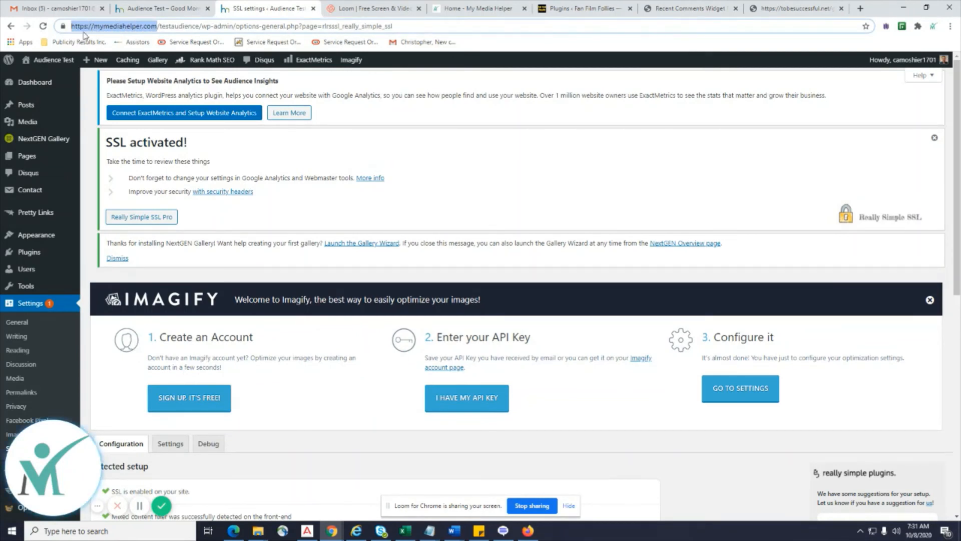
click(43, 28)
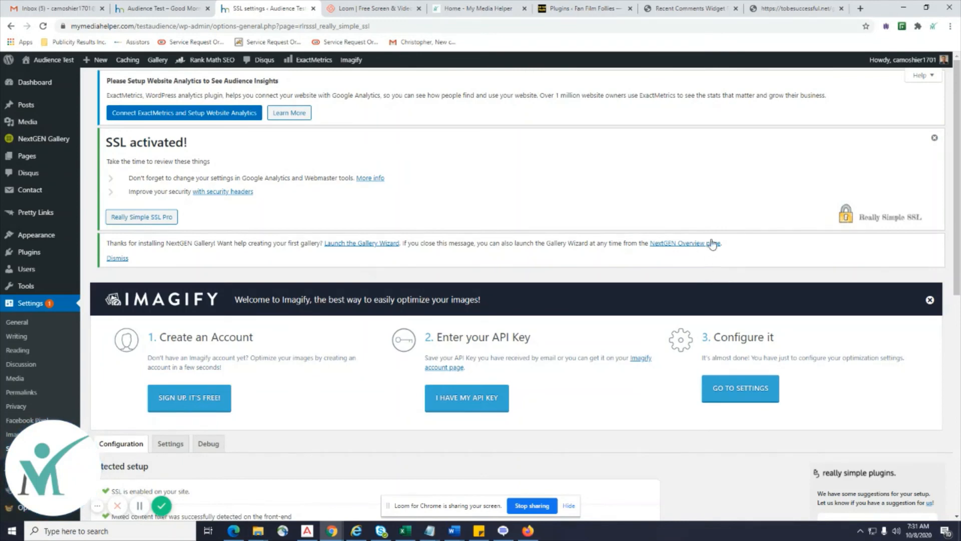
Review Really Simple SSL's settings and debug results: mixed content fixer and 301 redirect enabled.
scroll(715, 197, down, 5)
scroll(714, 197, up, 3)
scroll(715, 197, down, 4)
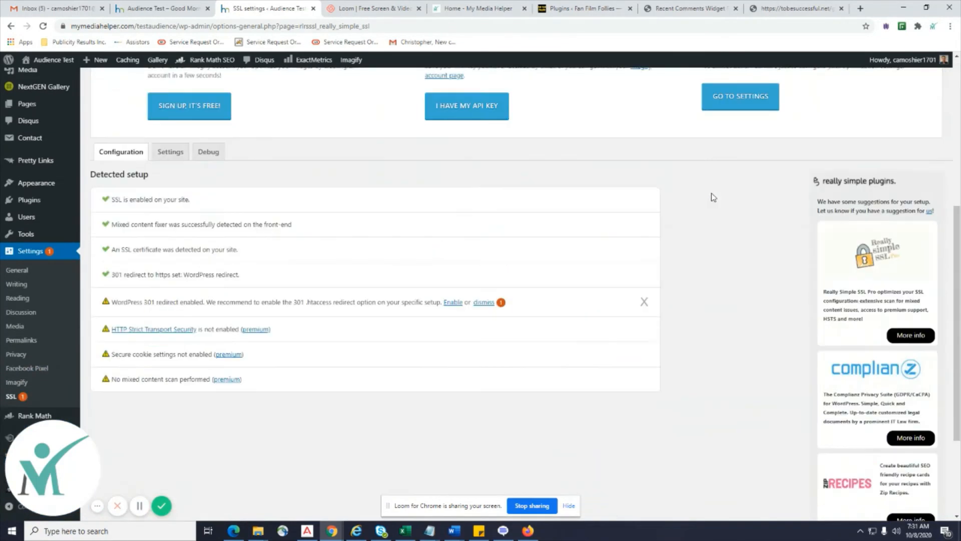
scroll(514, 253, up, 2)
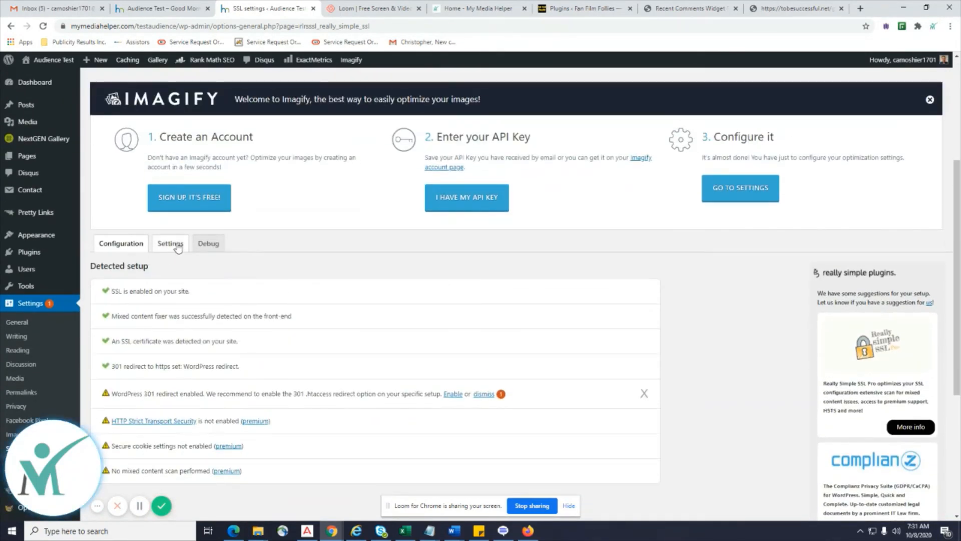
click(173, 244)
scroll(535, 289, down, 3)
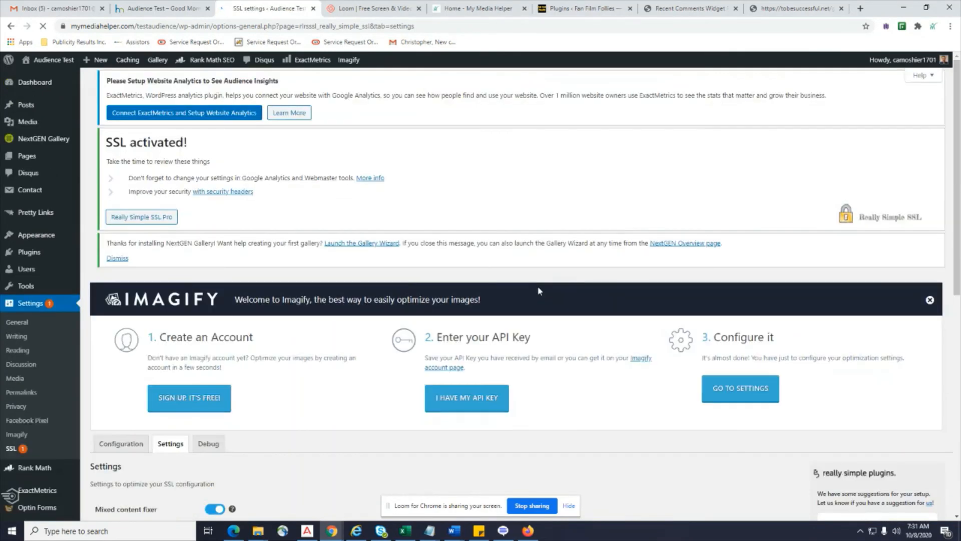
scroll(538, 291, down, 3)
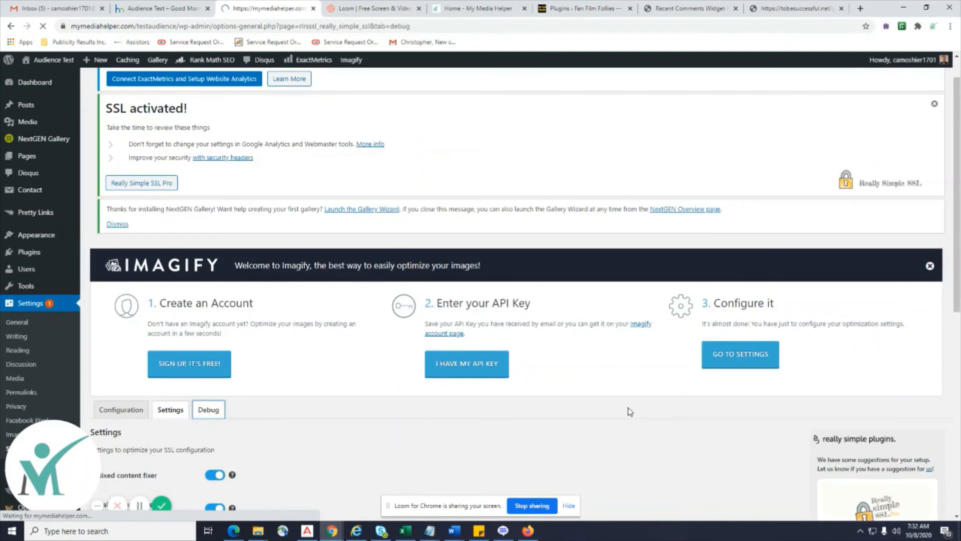
scroll(630, 411, up, 1)
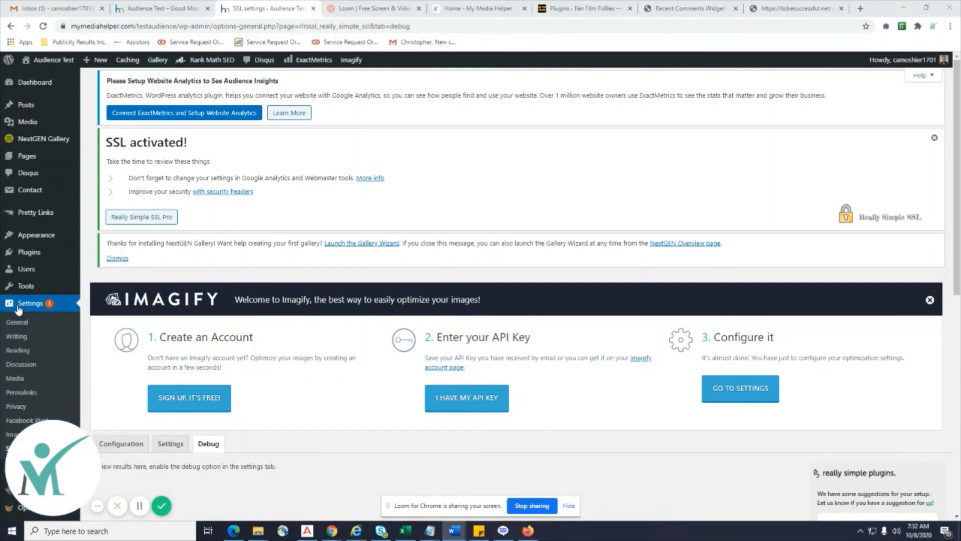
Search installed themes for 'Schema Theme', find none, and go to Add Themes.
mouse_move(55, 235)
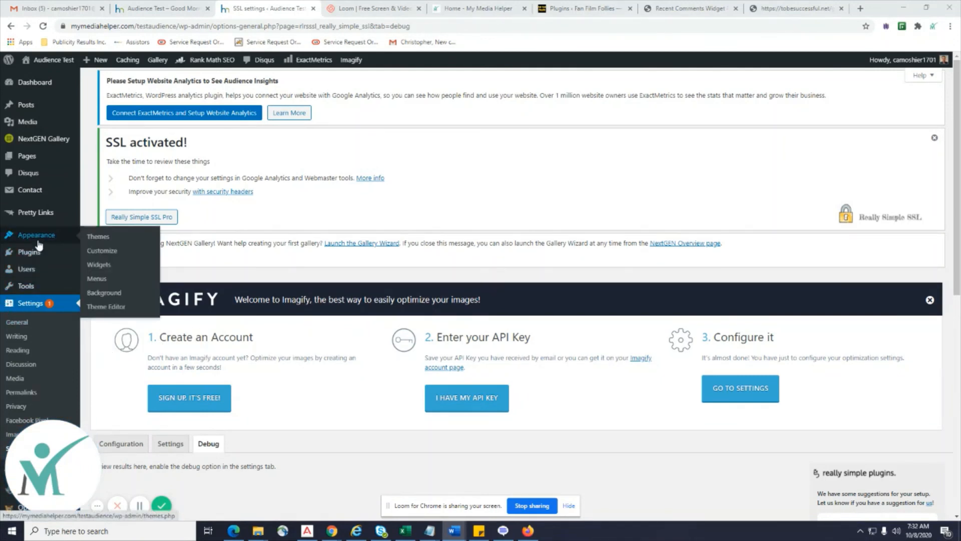
click(95, 239)
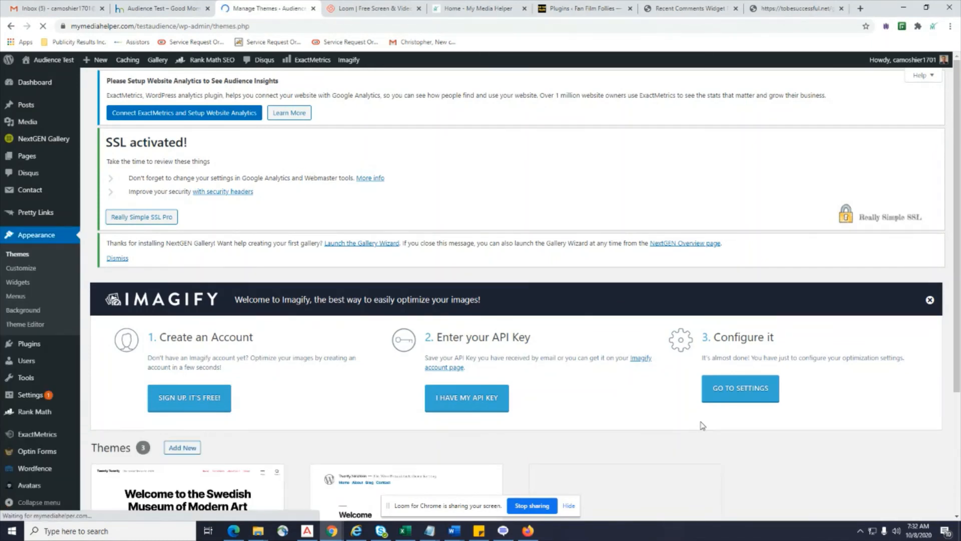
scroll(704, 427, down, 7)
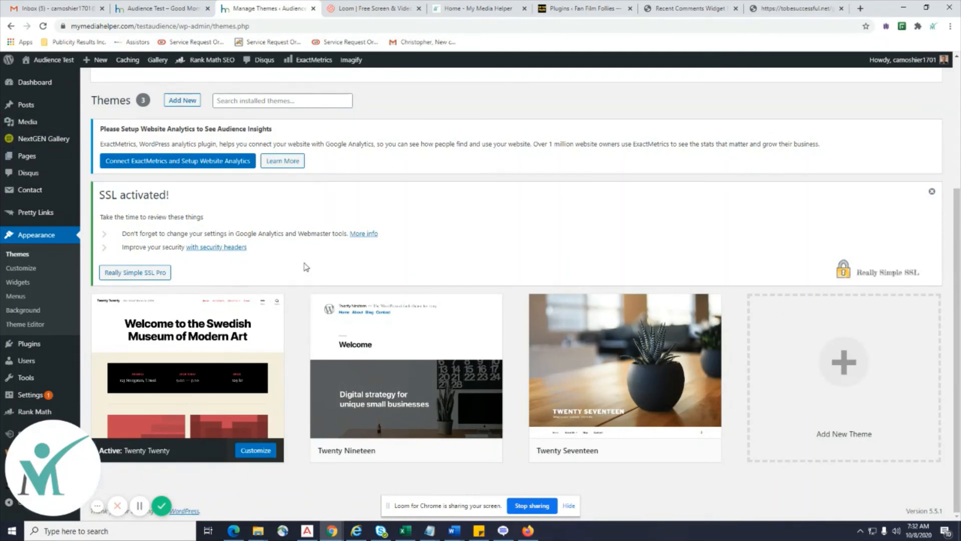
click(229, 95)
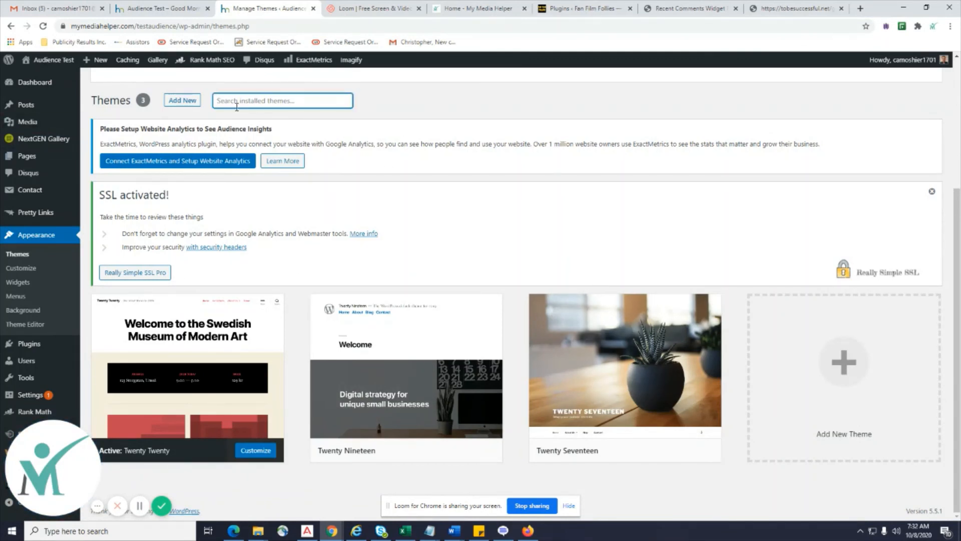
text(•	Schema Theme)
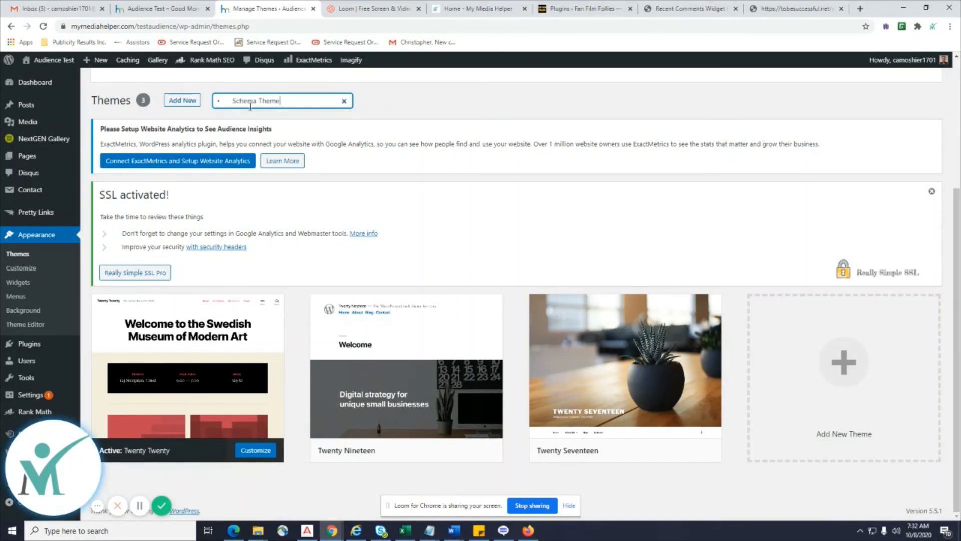
drag(234, 182, 216, 182)
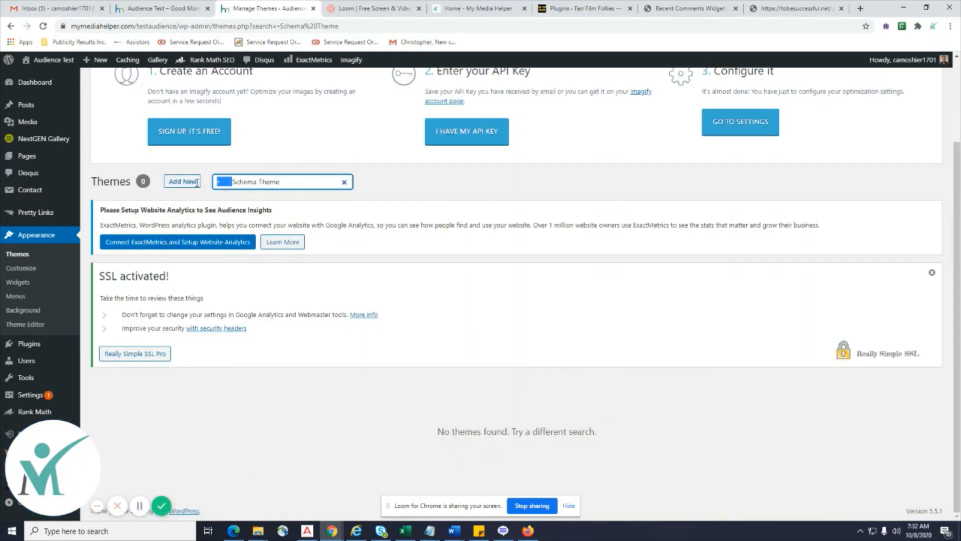
key(BackSpace)
click(185, 183)
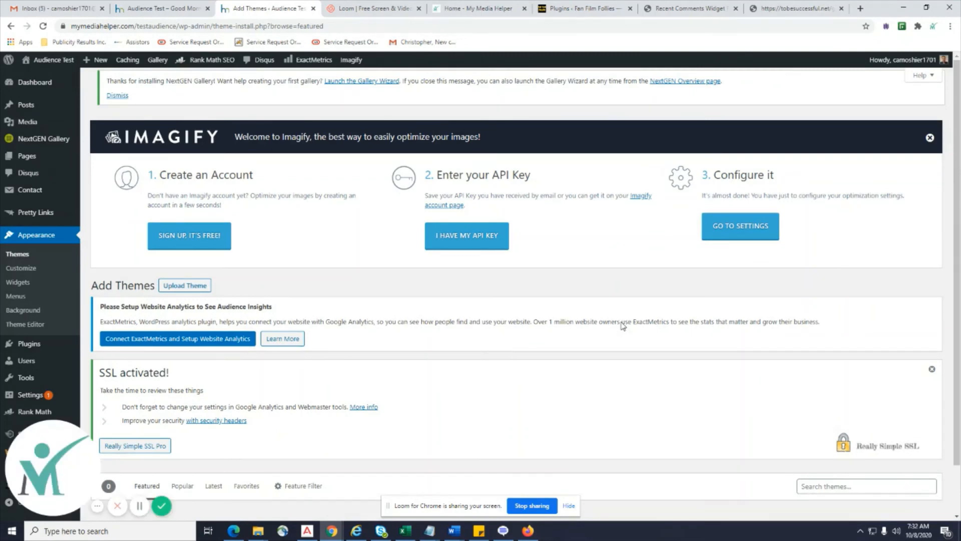
Search the theme directory for 'Schema Theme', removing the stray bullet from the pasted text.
scroll(622, 326, down, 5)
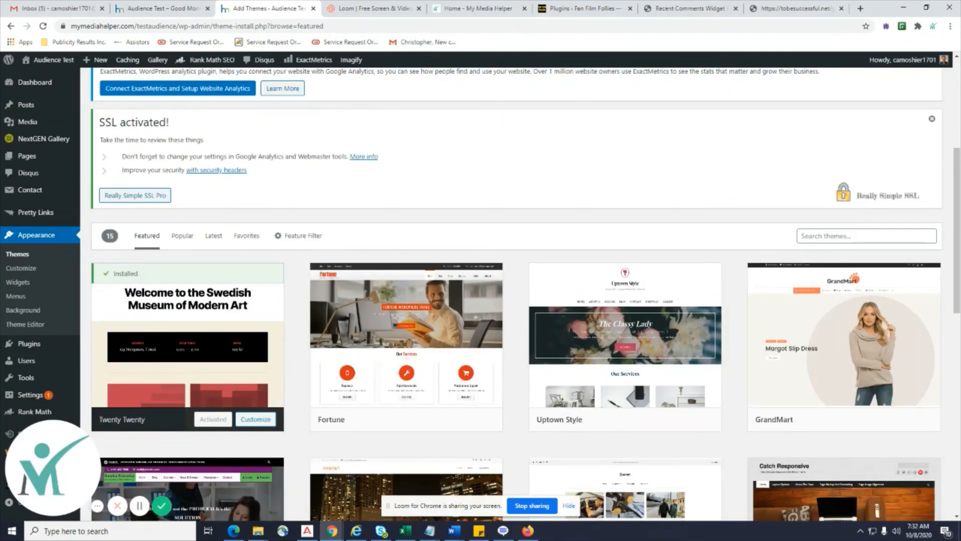
click(824, 237)
text(Schema Theme)
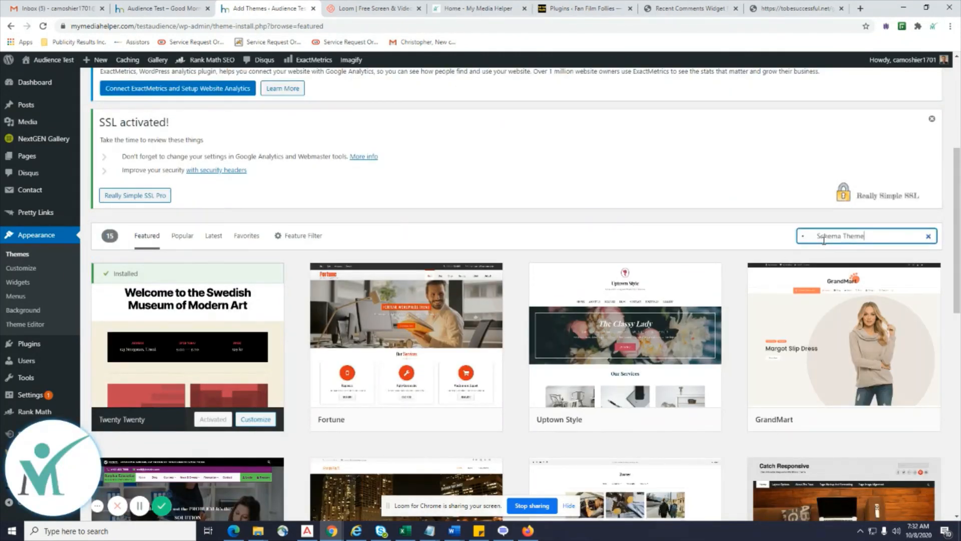
drag(818, 239, 819, 249)
drag(822, 432, 819, 432)
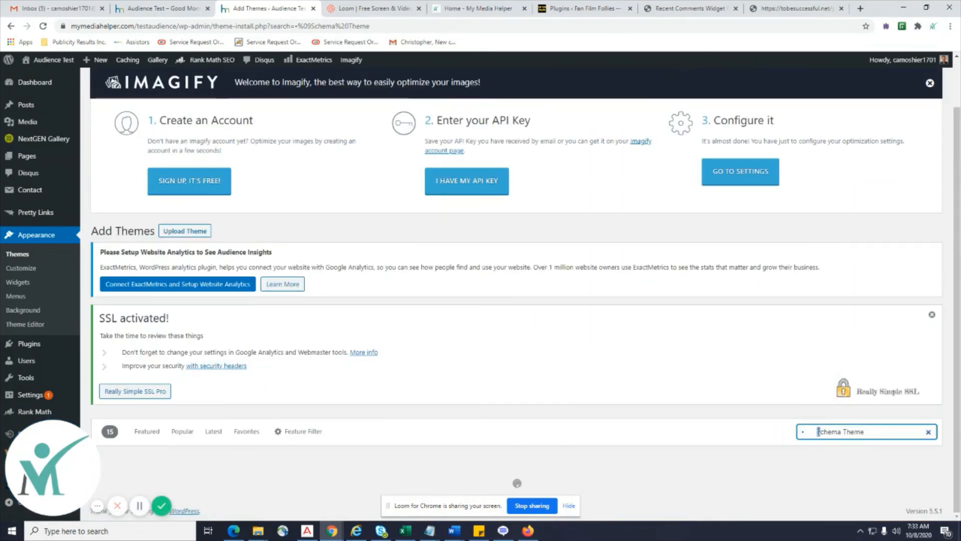
click(819, 335)
key(BackSpace)
key(BackSpace)
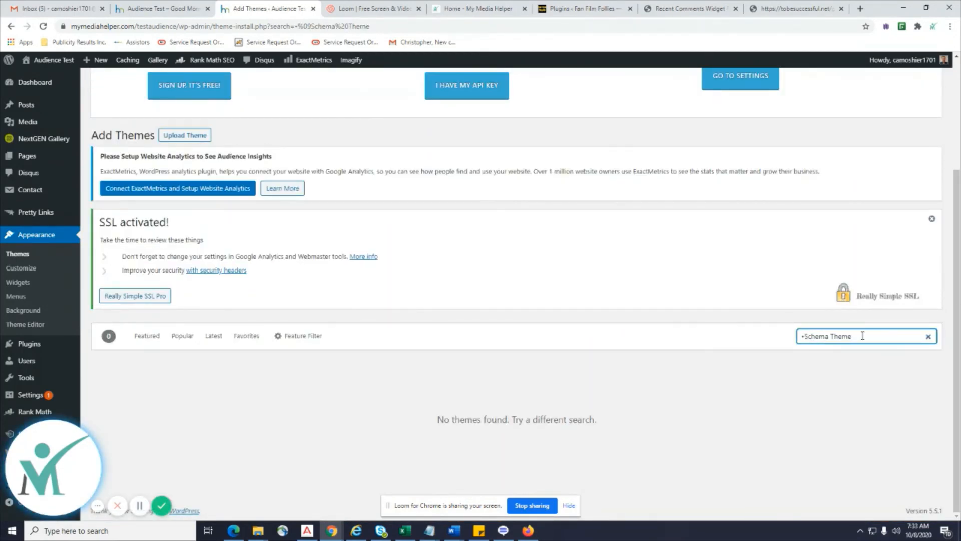
click(863, 335)
key(BackSpace)
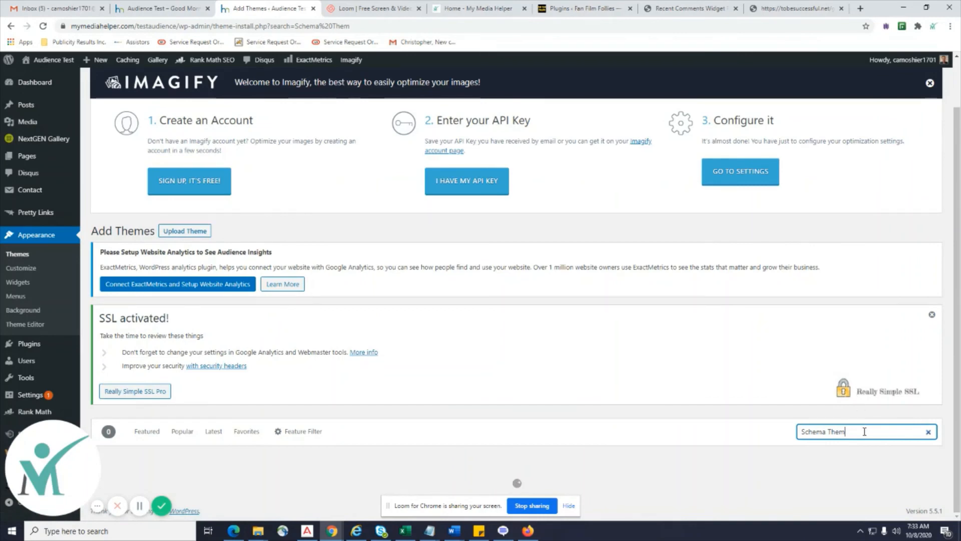
text(E)
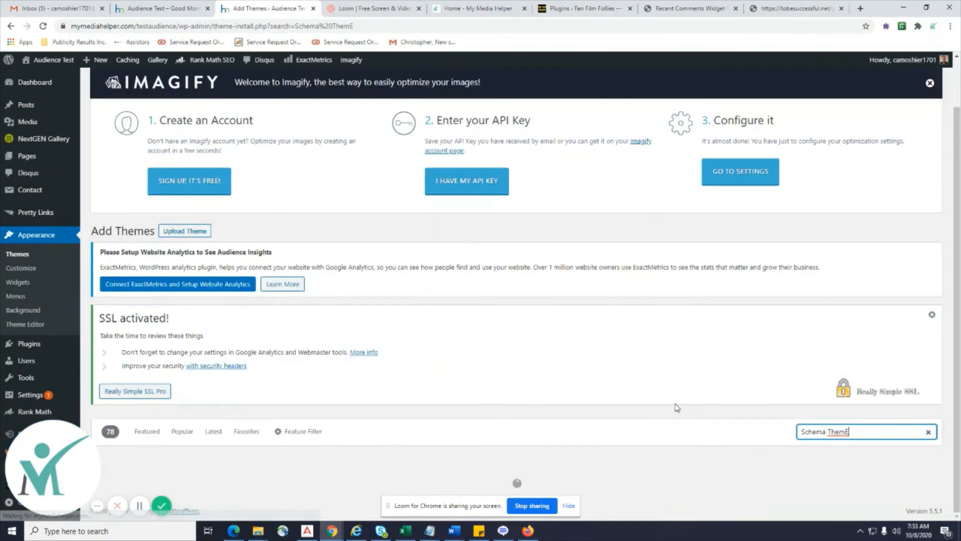
Install The Schema theme and activate it.
scroll(676, 409, down, 6)
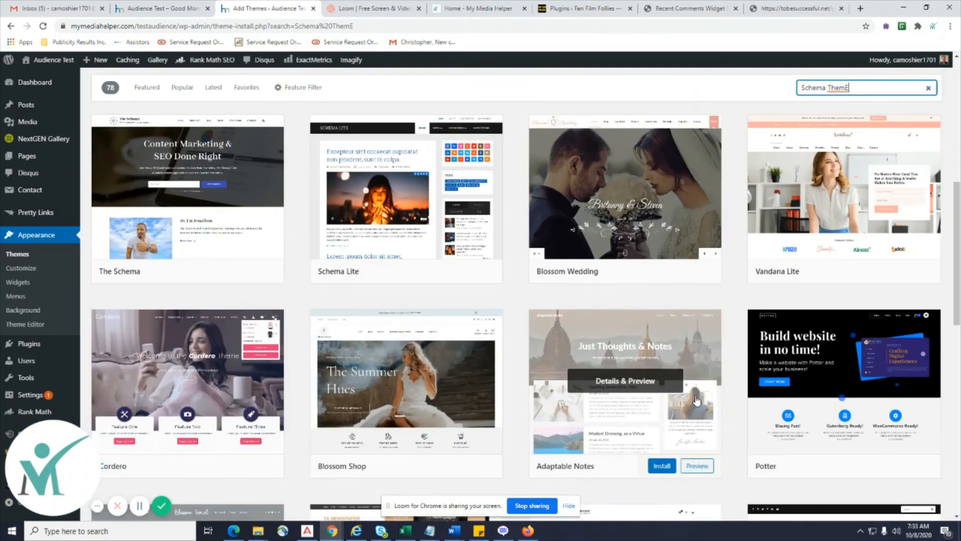
scroll(697, 400, up, 1)
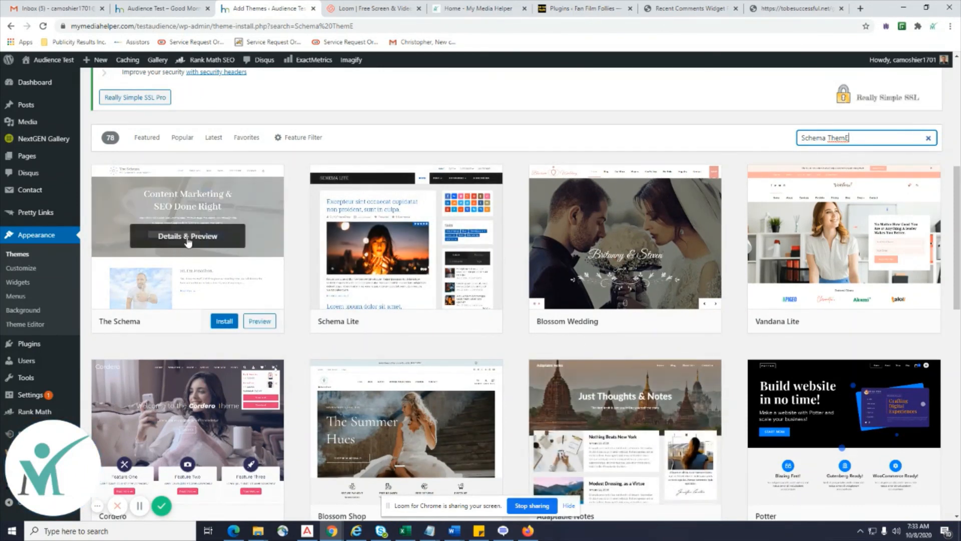
click(225, 321)
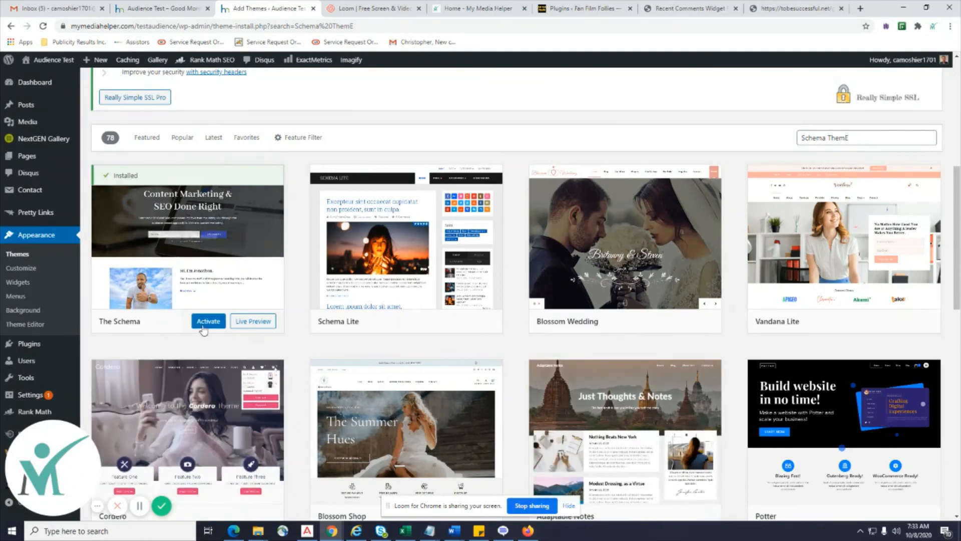
click(207, 321)
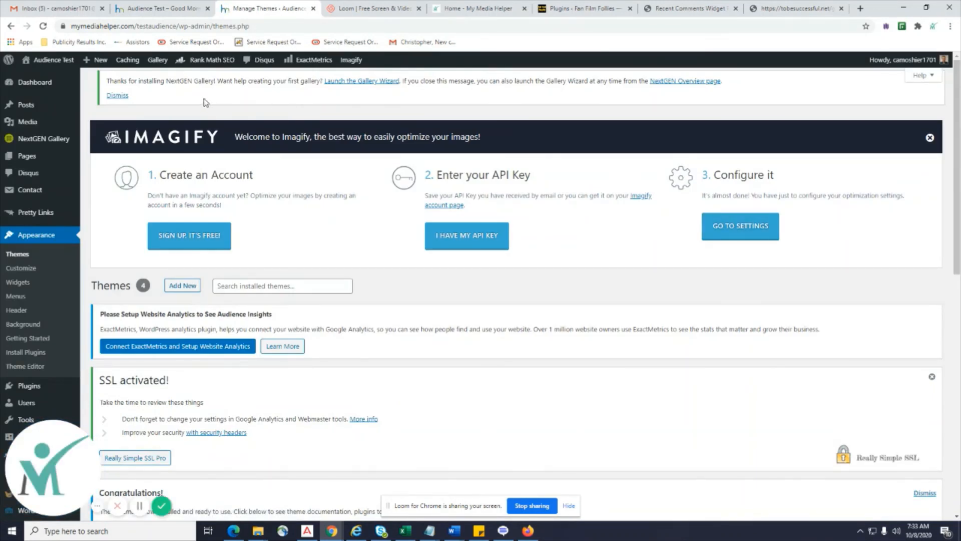
right_click(61, 60)
click(78, 68)
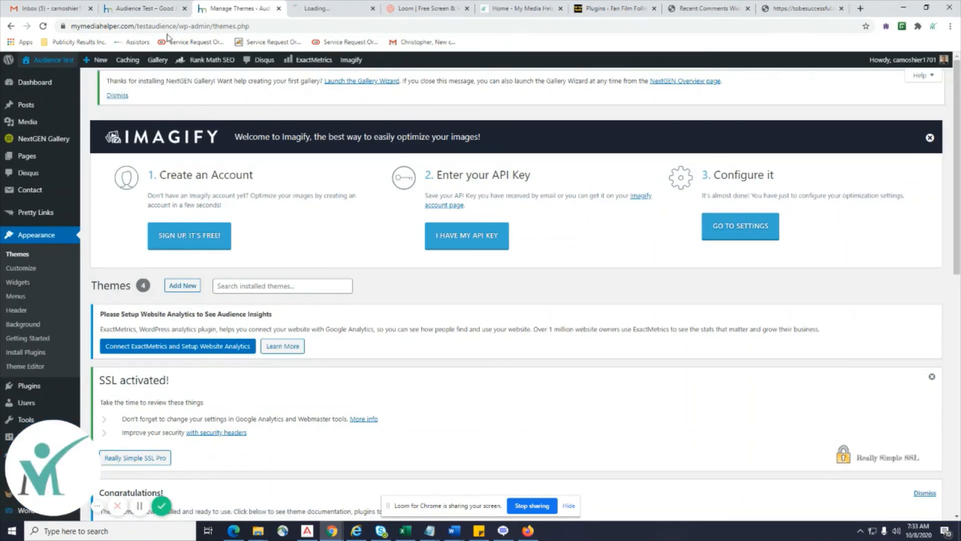
click(315, 9)
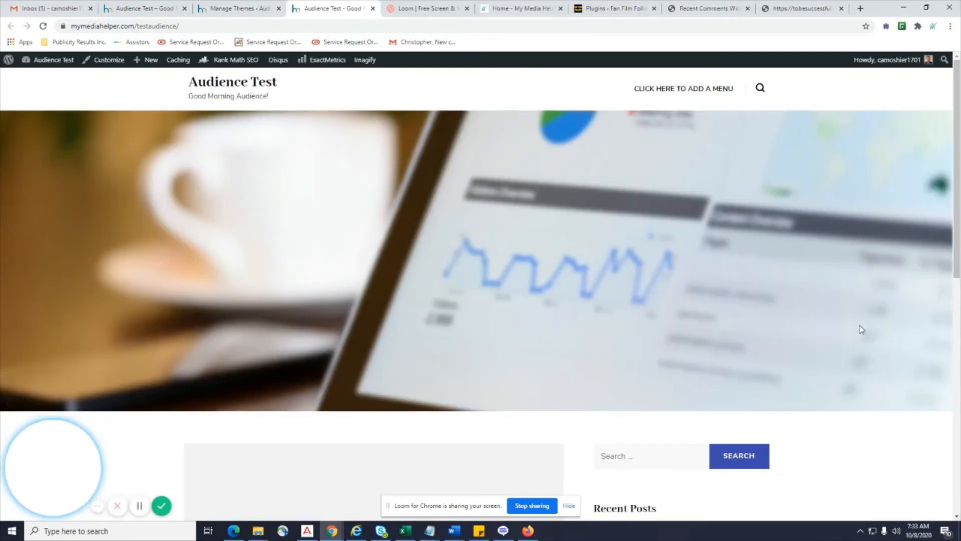
scroll(682, 281, down, 5)
scroll(747, 275, down, 4)
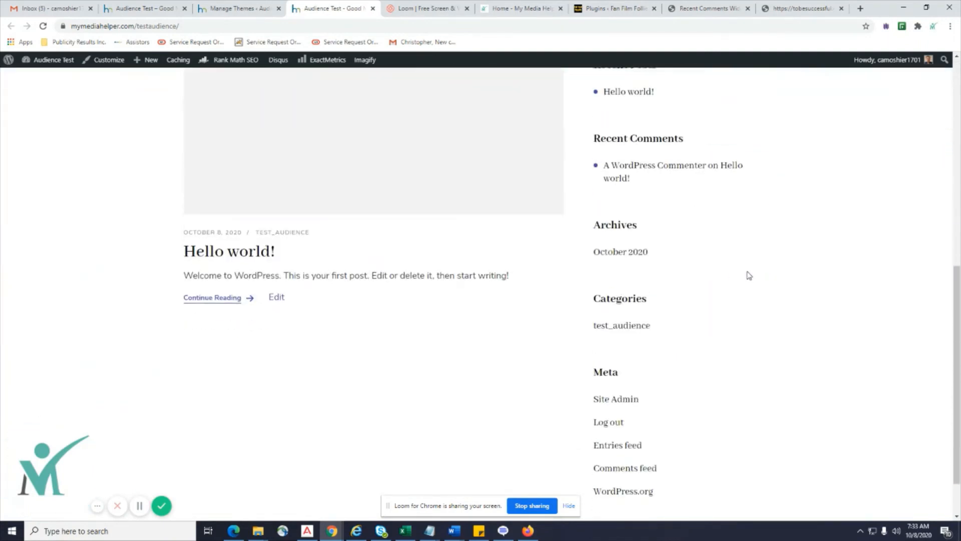
scroll(748, 276, up, 6)
scroll(749, 275, up, 3)
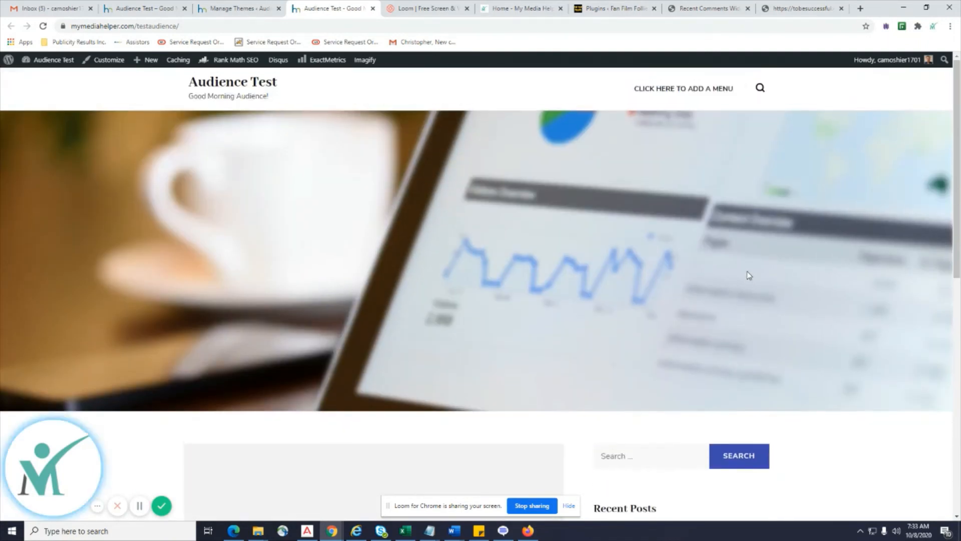
scroll(748, 275, down, 5)
scroll(748, 275, down, 5)
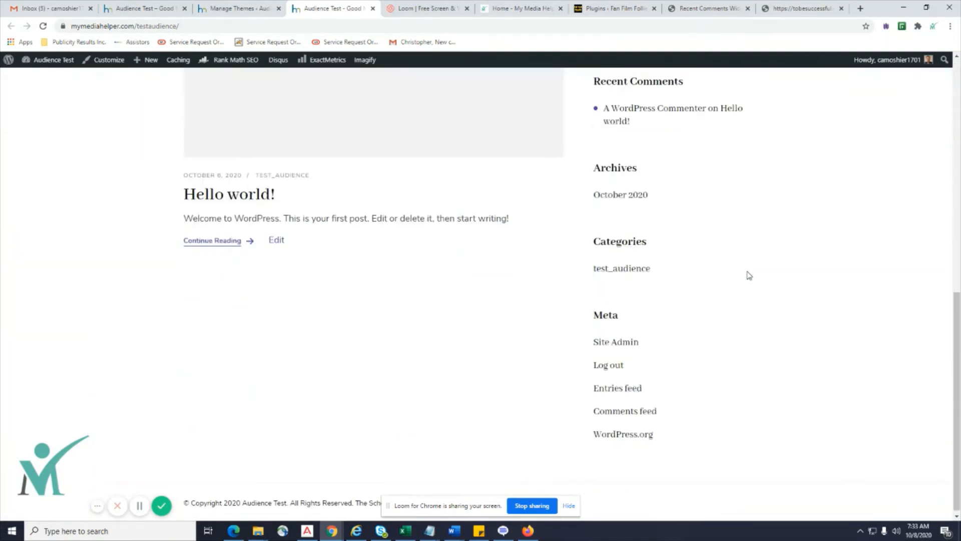
scroll(749, 276, up, 9)
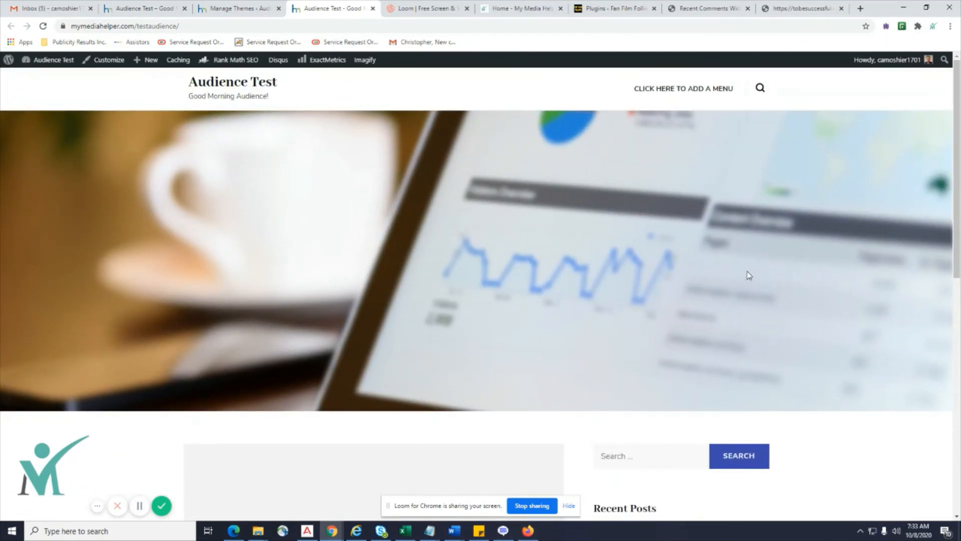
scroll(749, 275, down, 10)
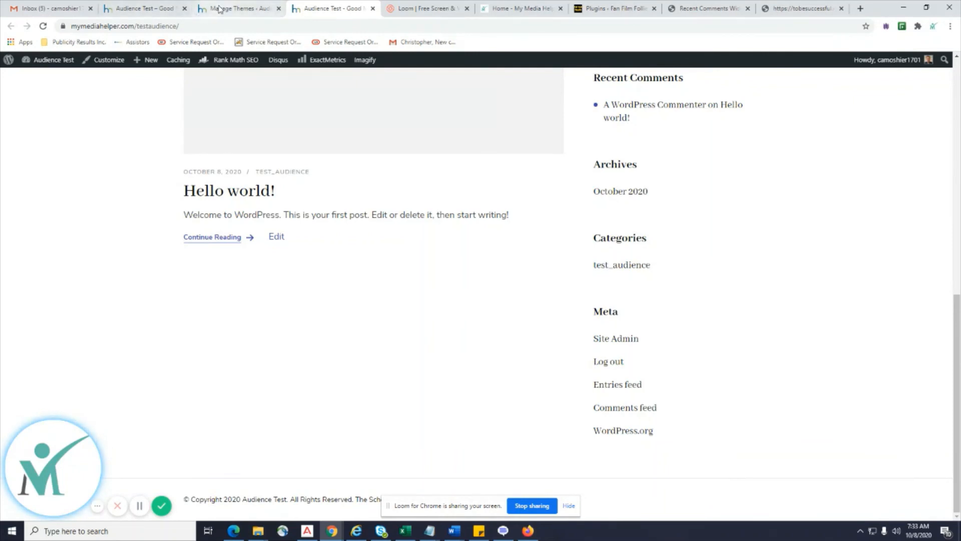
Review the Installed Plugins list: 15 plugins, 14 of them active.
click(221, 9)
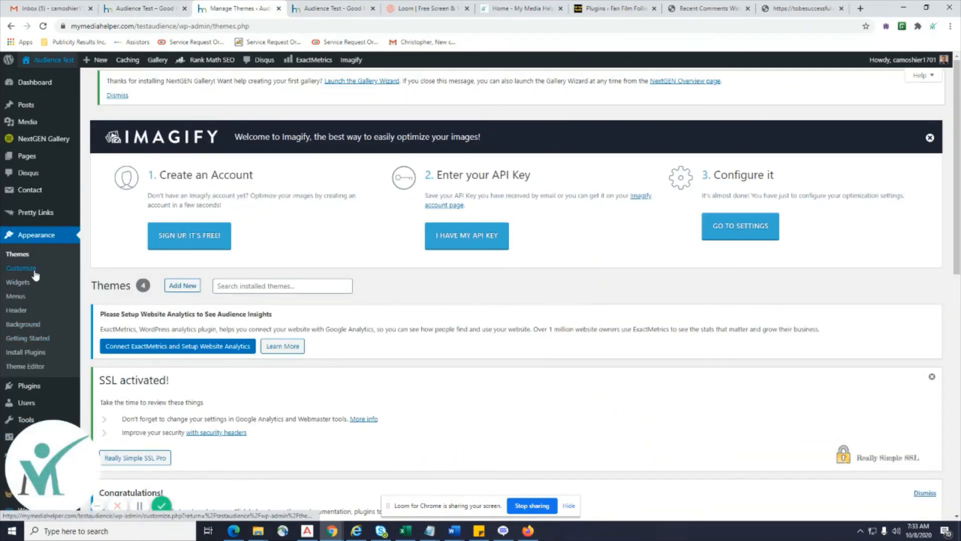
scroll(30, 281, down, 1)
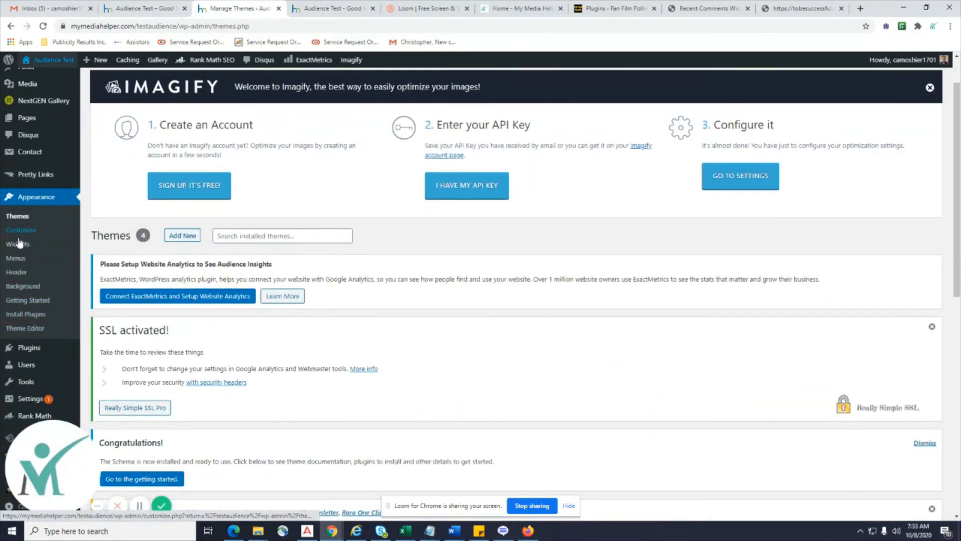
mouse_move(43, 351)
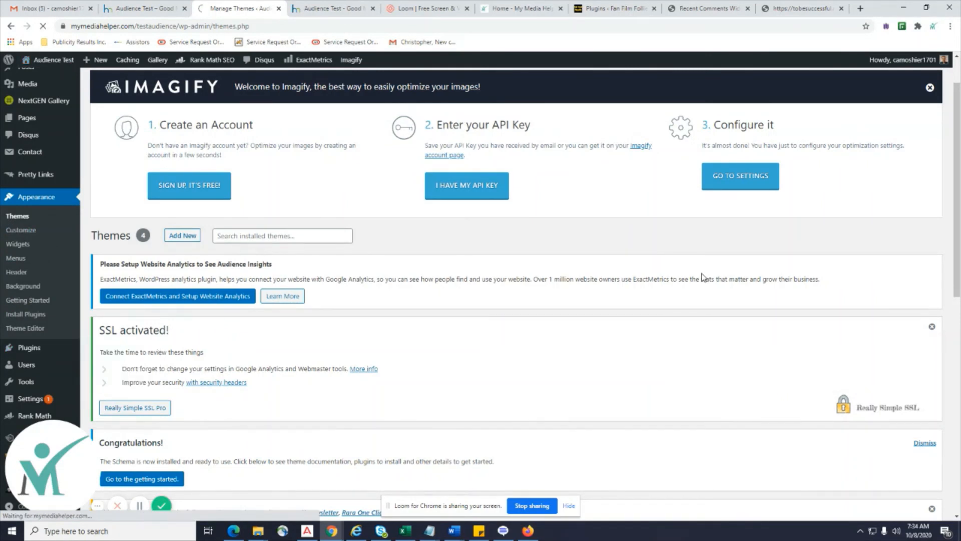
scroll(704, 277, down, 1)
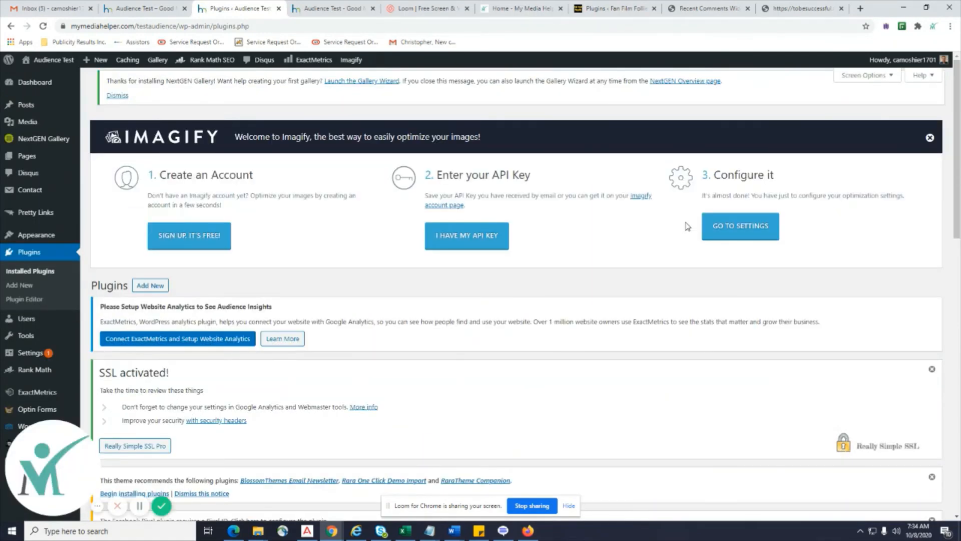
scroll(687, 225, down, 5)
scroll(687, 226, down, 8)
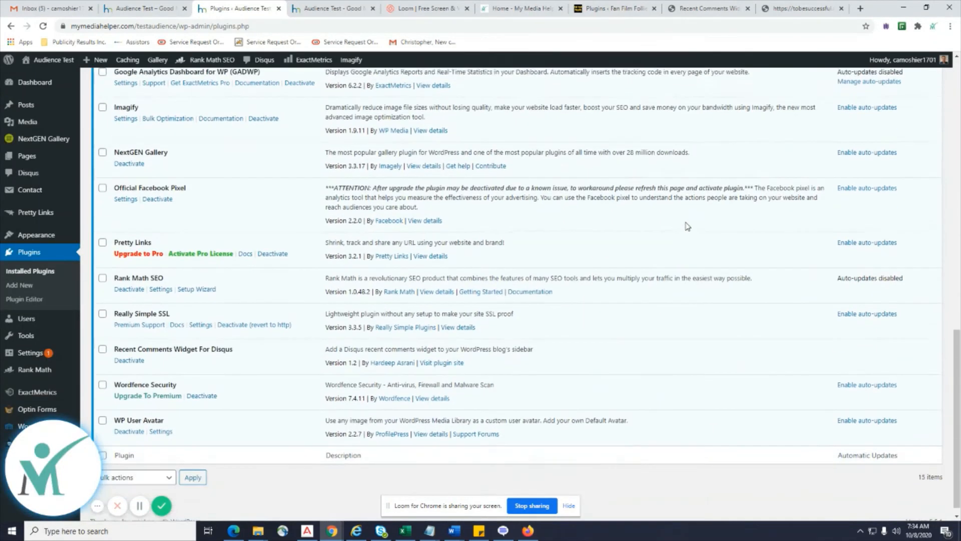
scroll(687, 226, up, 14)
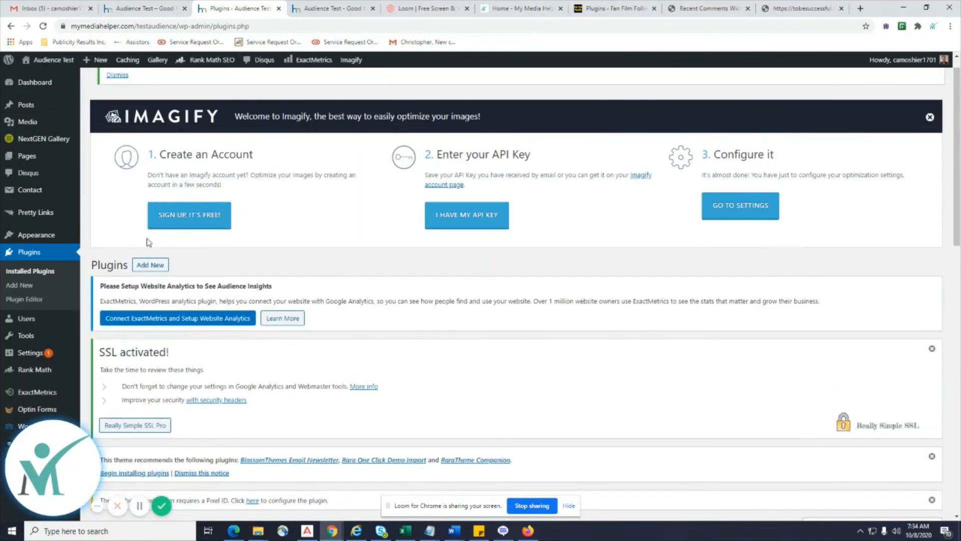
scroll(373, 288, down, 7)
scroll(373, 288, down, 7)
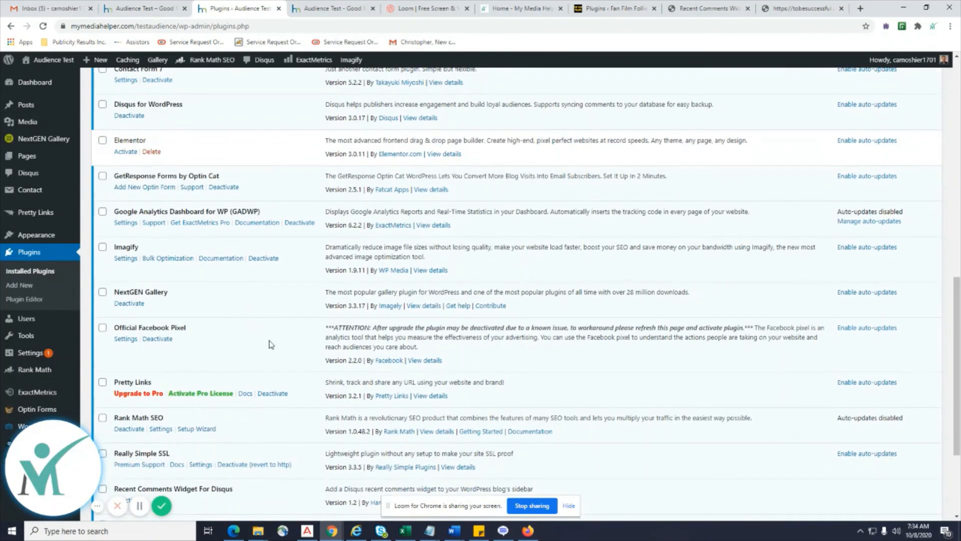
scroll(258, 250, up, 10)
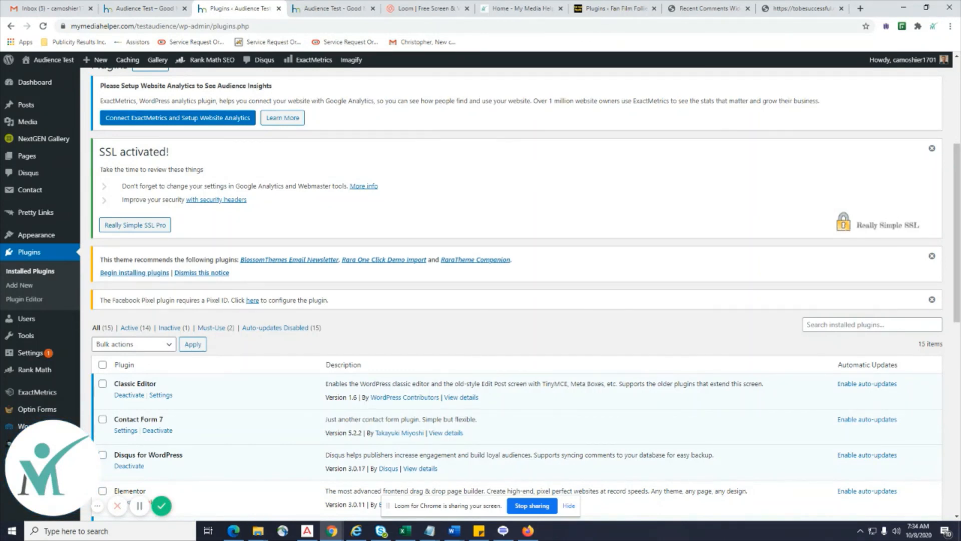
Return to the tobesuccessful.net download redirect page and select its address.
key(alt+Tab)
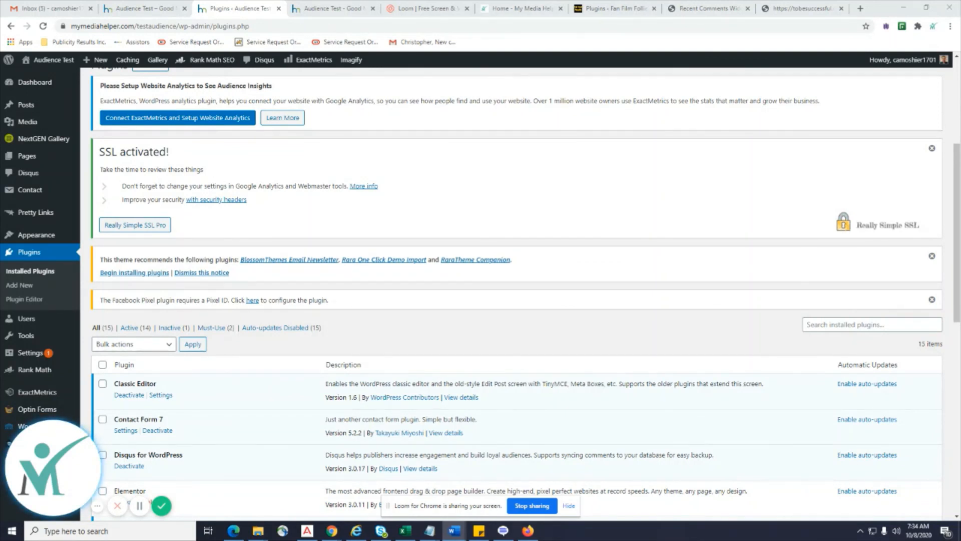
click(797, 9)
click(244, 28)
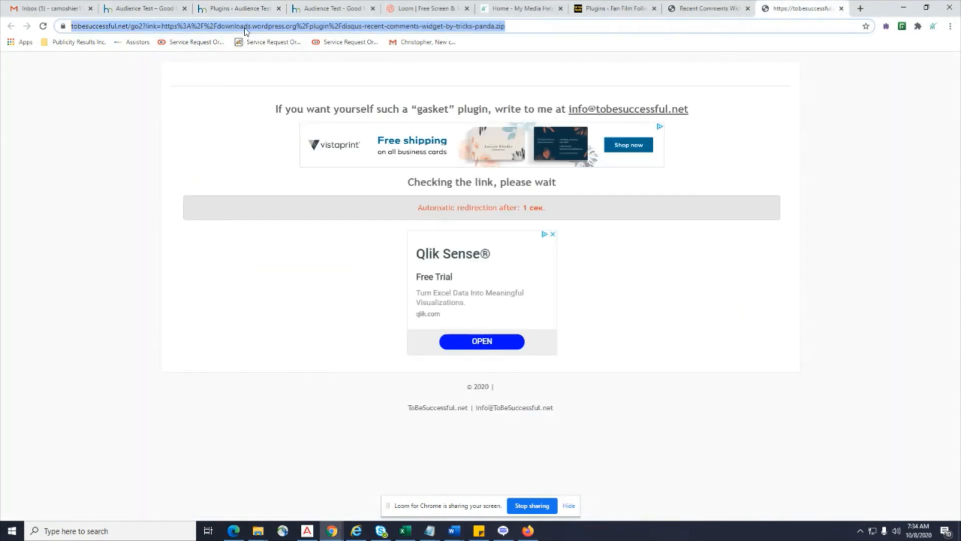
Load disqus.com/profile/login, sign up choosing 'I want to comment on sites', then open a new tab.
text(https://disqus.com/profile/login)
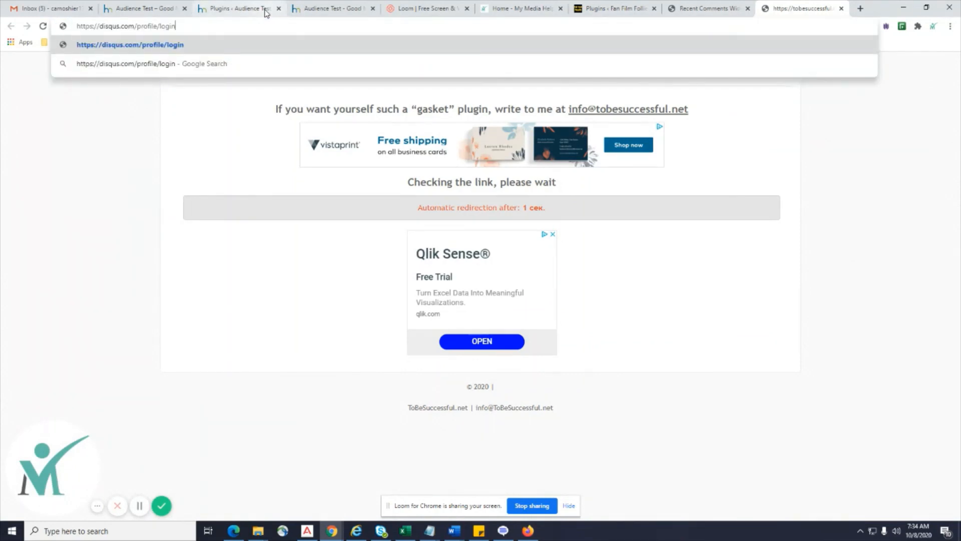
key(Return)
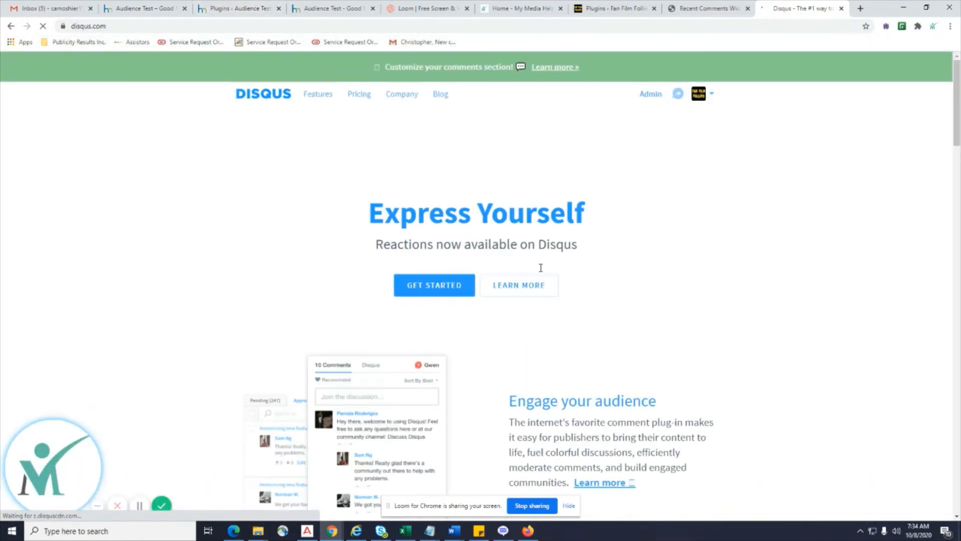
scroll(577, 285, down, 3)
scroll(577, 285, up, 3)
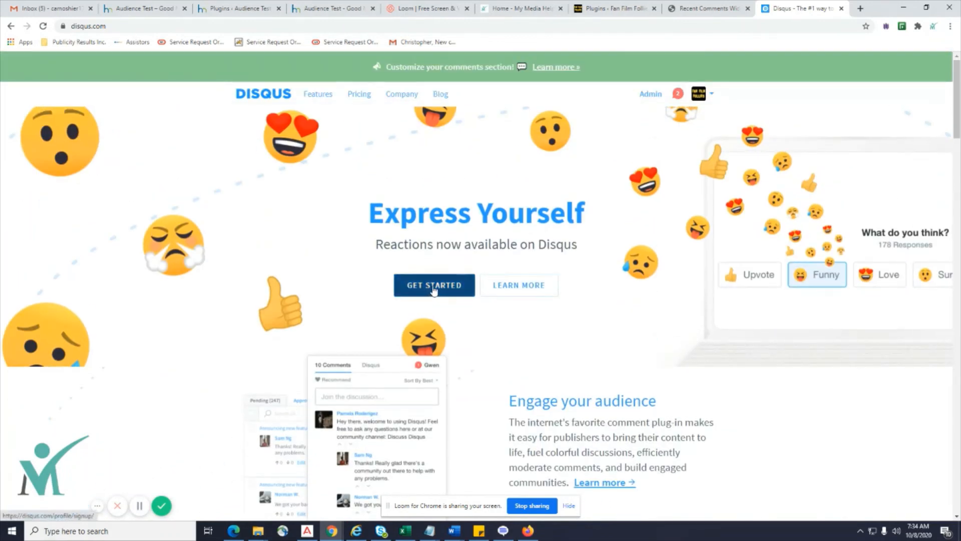
click(457, 290)
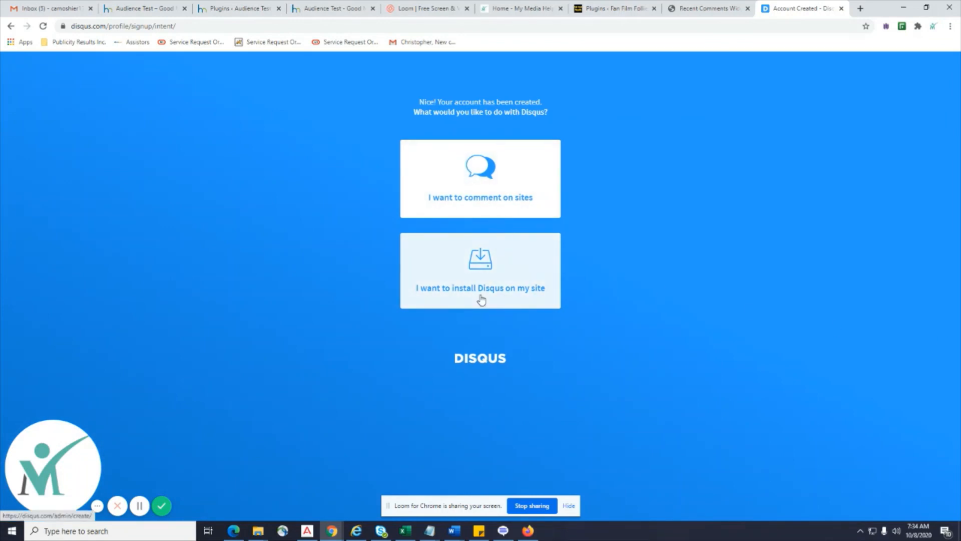
click(479, 195)
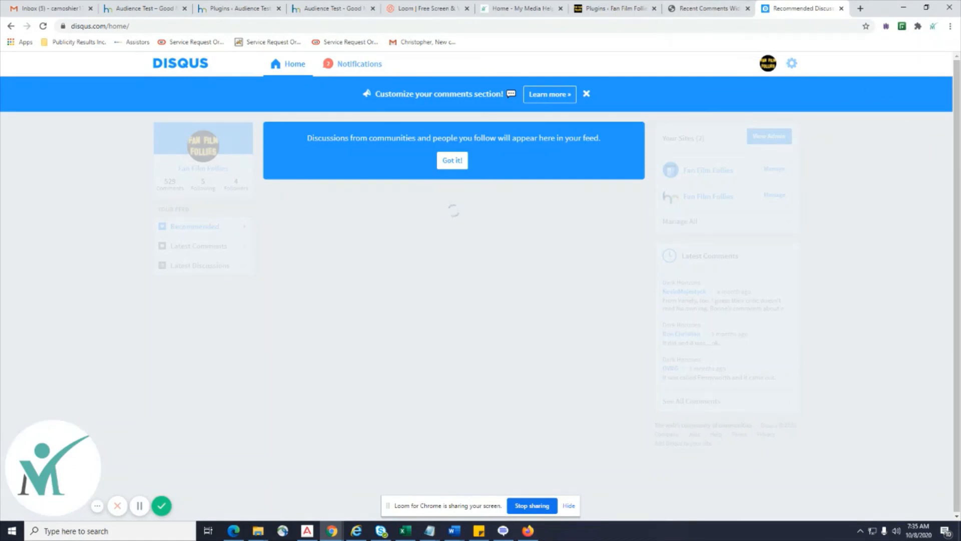
key(alt+Tab)
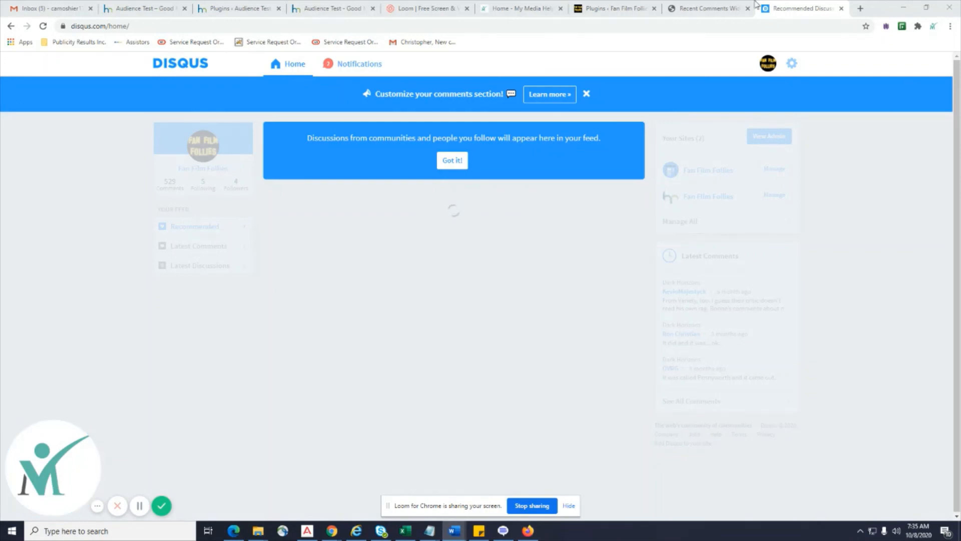
click(861, 9)
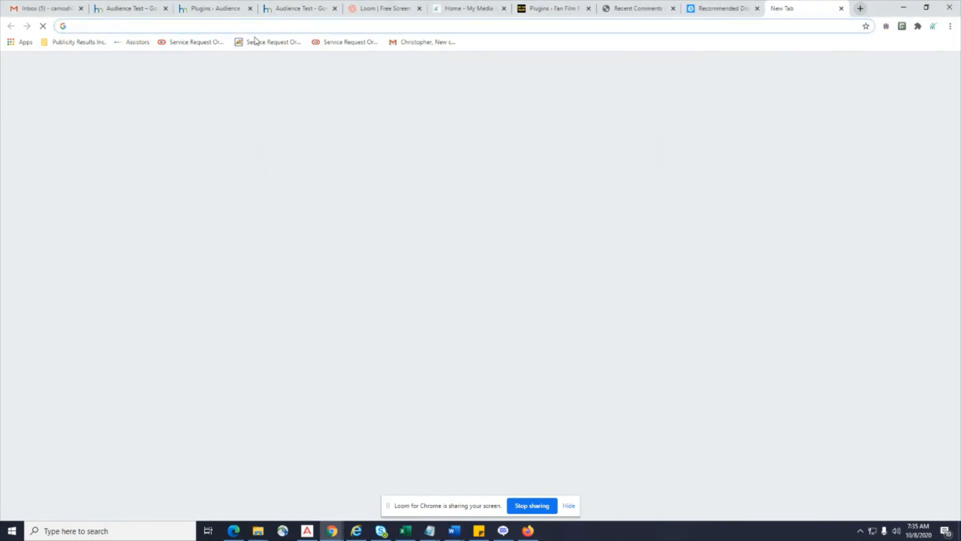
Load Gravatar and choose Create Your Own Gravatar to reach the empty WordPress.com sign-up form.
click(224, 30)
text(https://en.gravatar.com/)
key(Return)
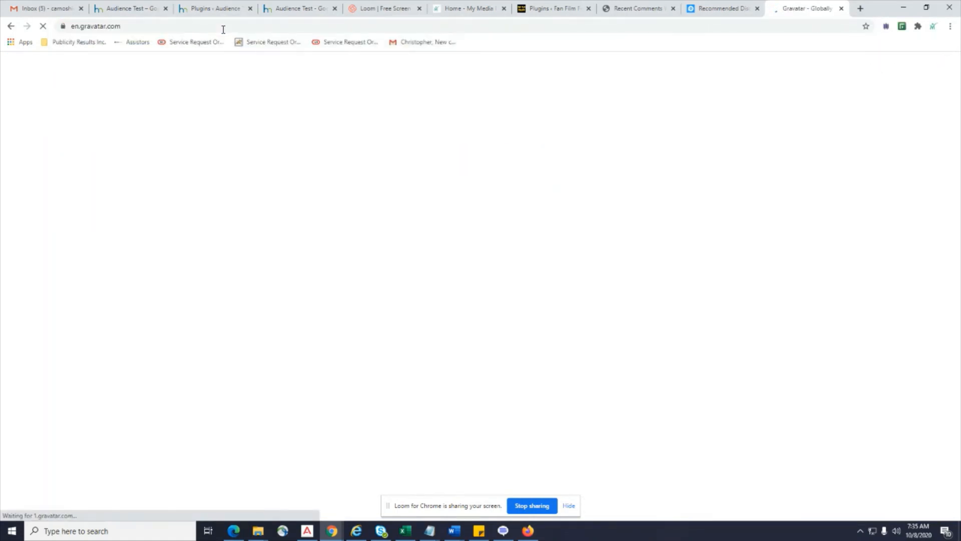
scroll(755, 245, down, 3)
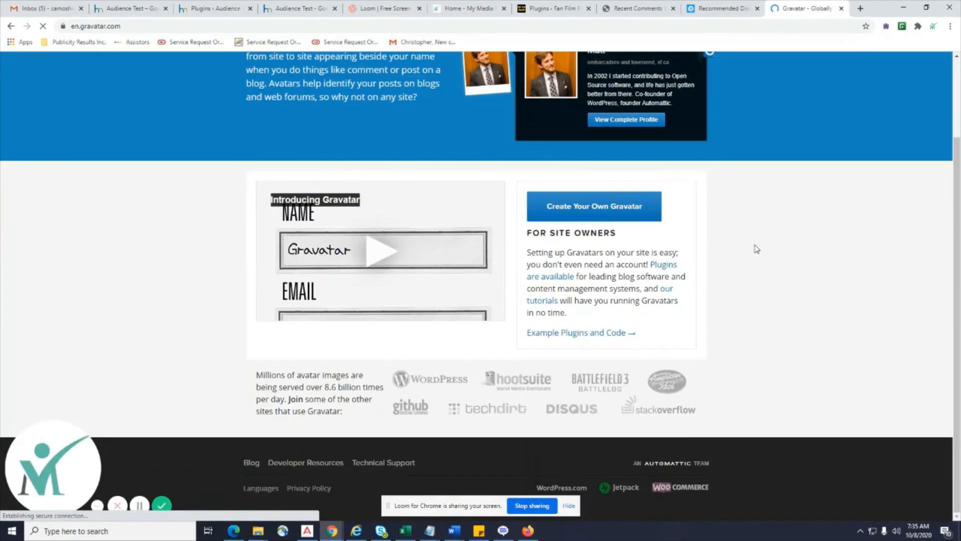
scroll(755, 245, up, 3)
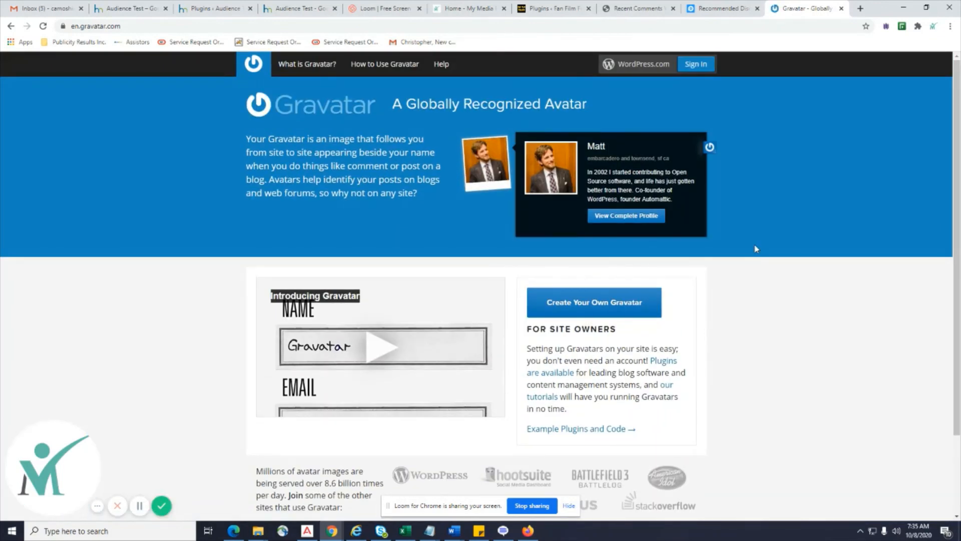
click(569, 305)
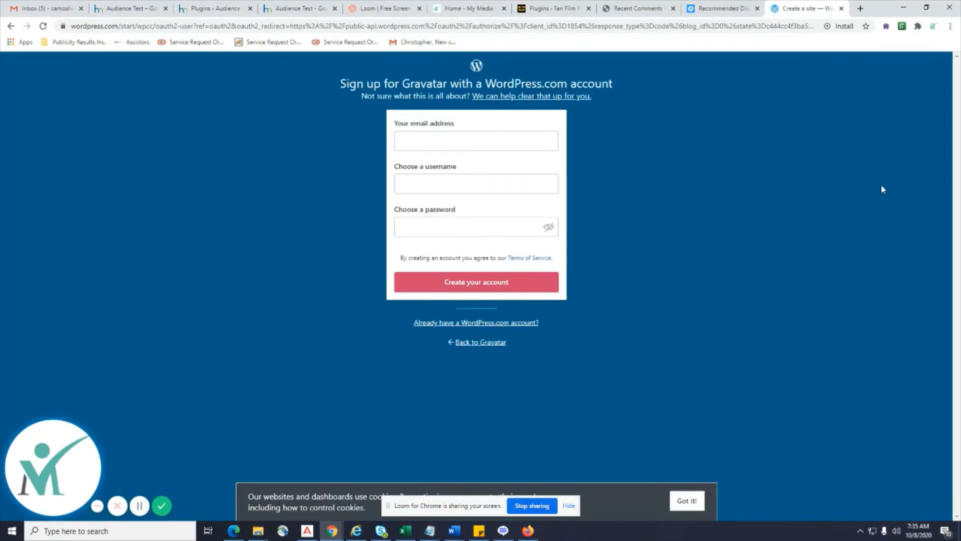
click(447, 140)
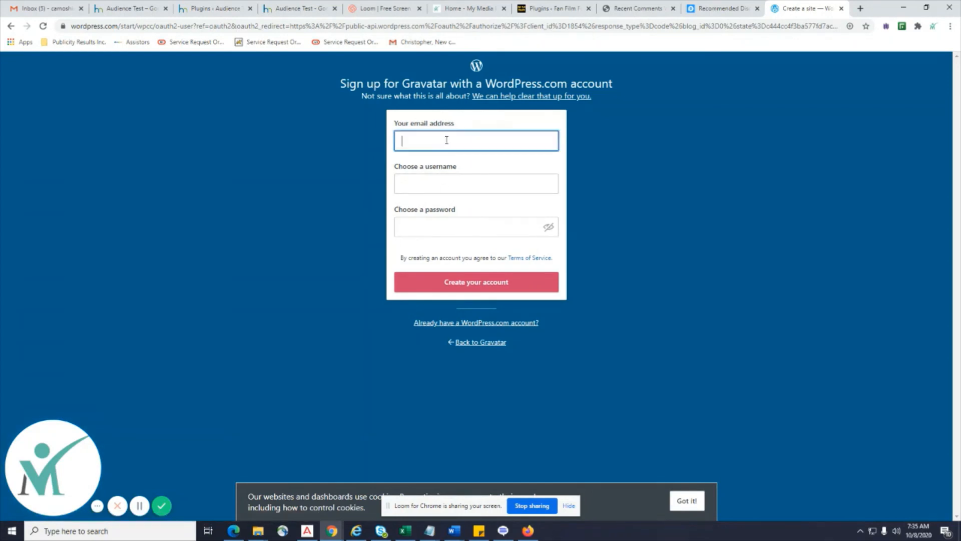
click(446, 227)
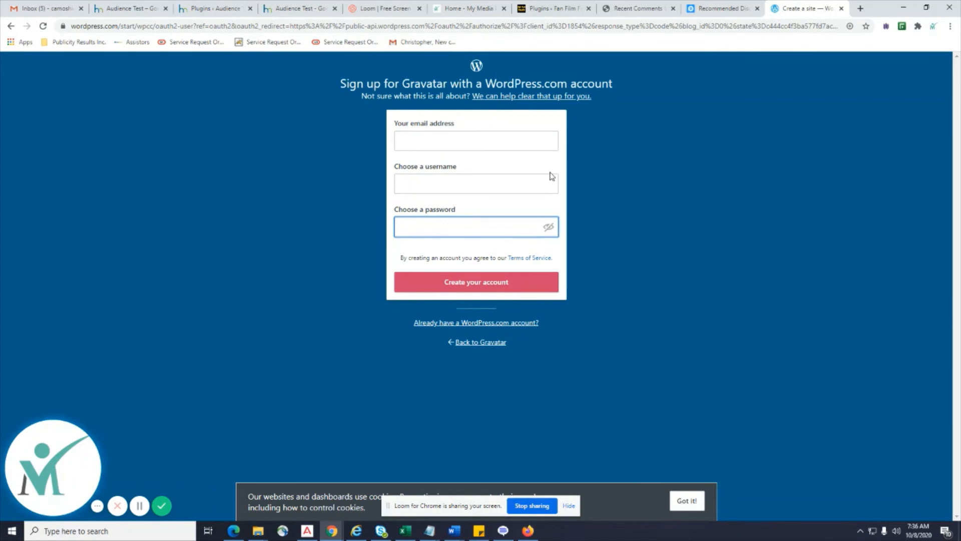
click(52, 7)
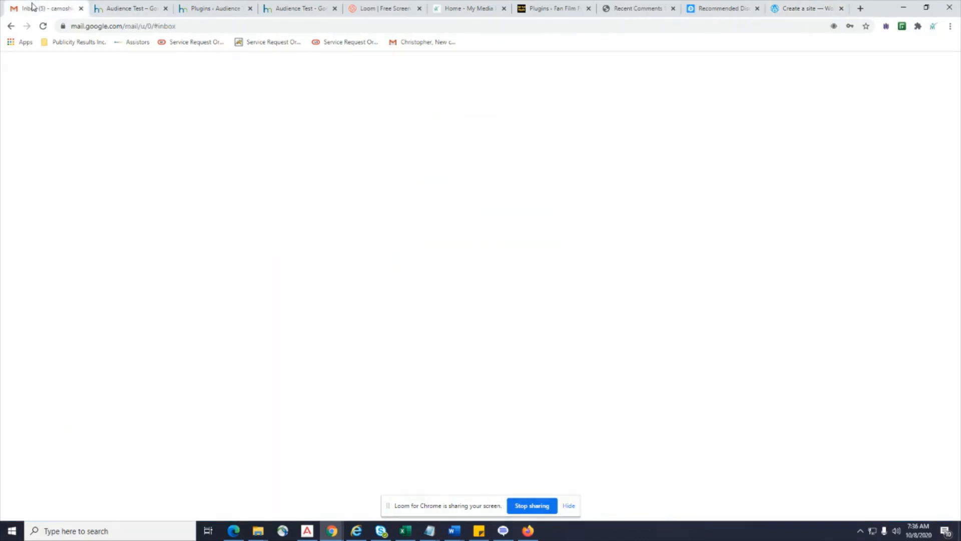
Open Users > All Users on the site, showing its single administrator.
click(121, 7)
click(788, 11)
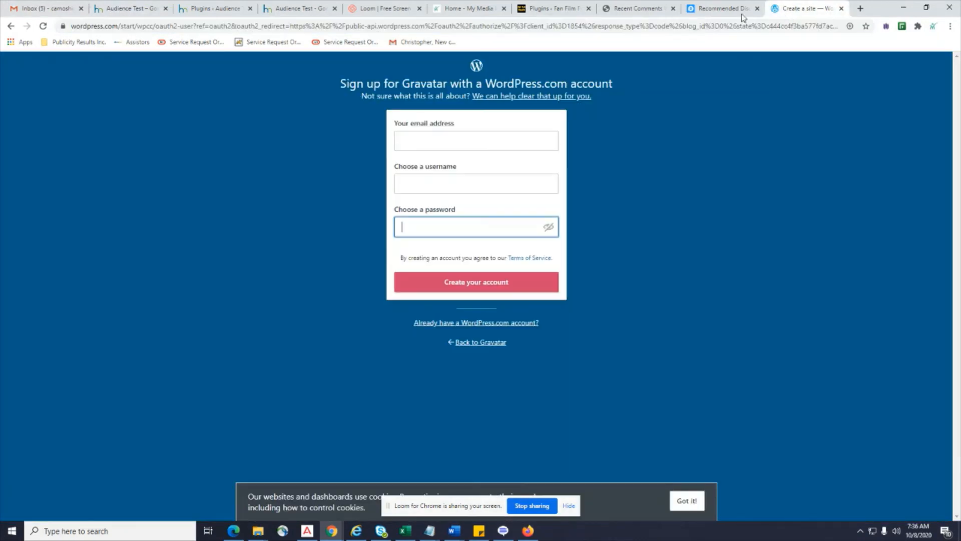
click(716, 14)
click(794, 9)
click(325, 8)
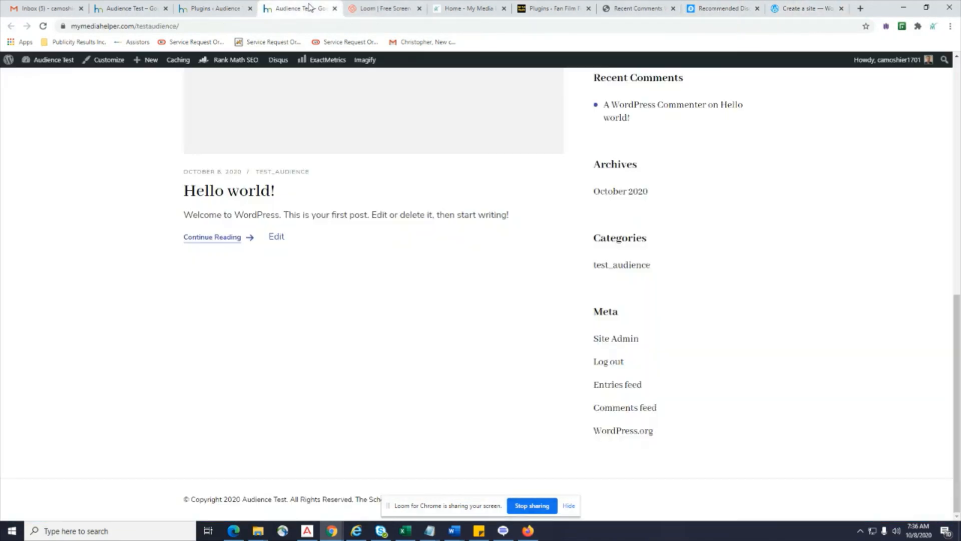
click(220, 9)
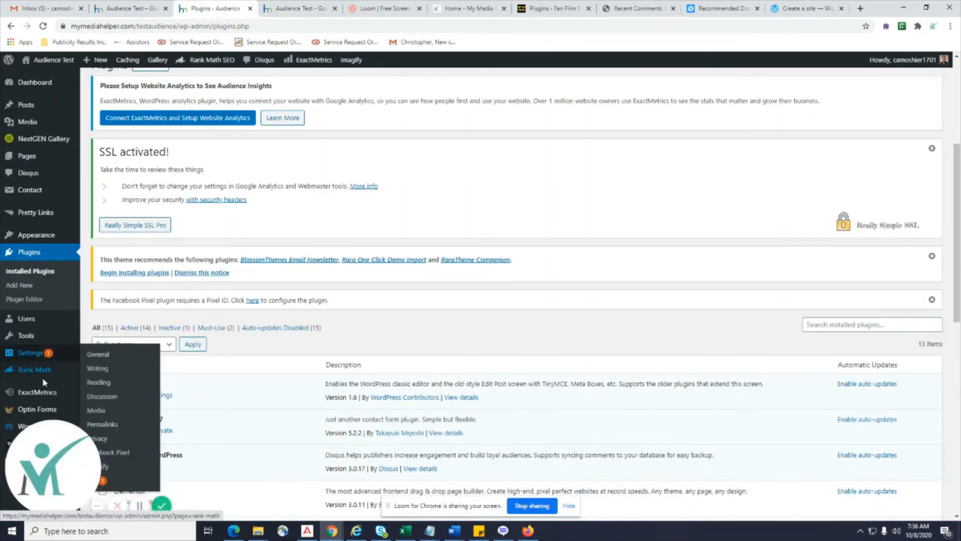
mouse_move(30, 319)
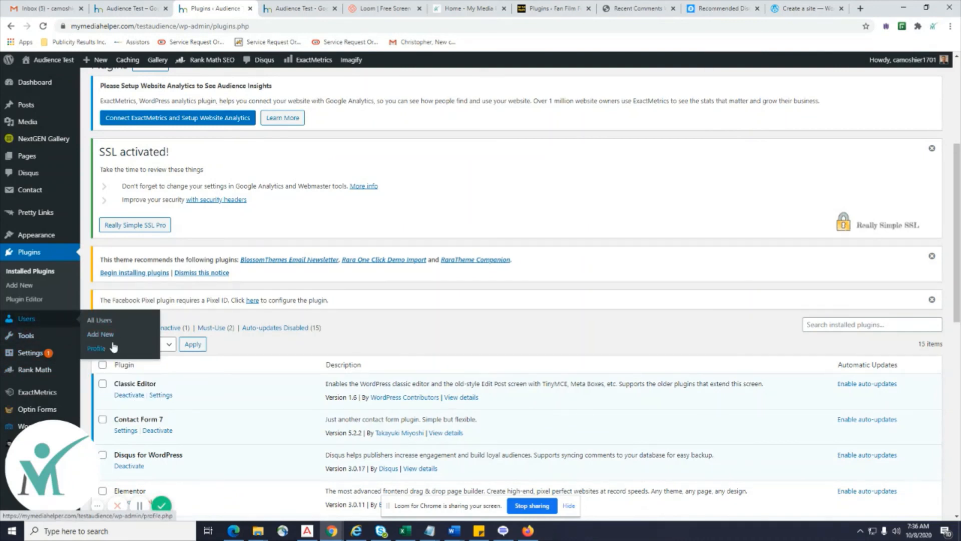
click(100, 321)
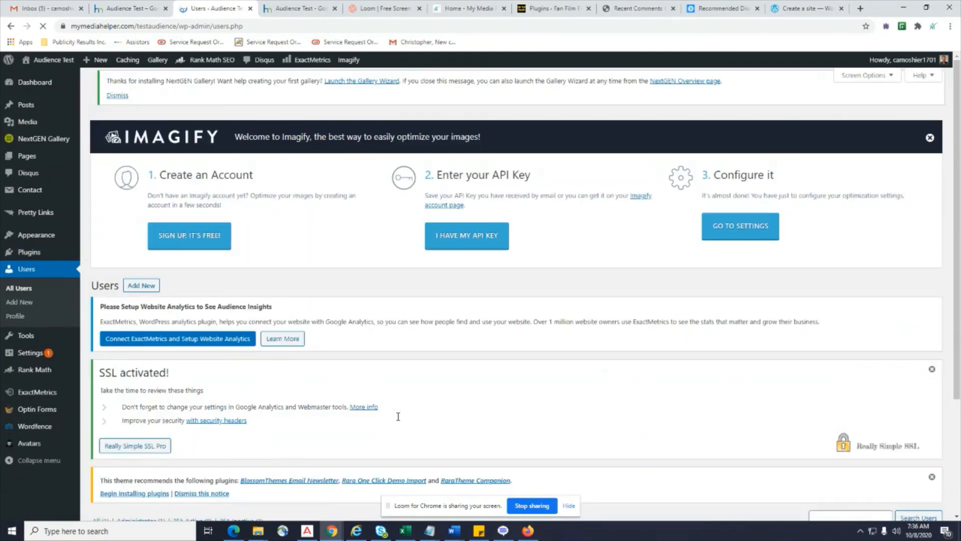
scroll(398, 417, down, 3)
scroll(399, 416, down, 1)
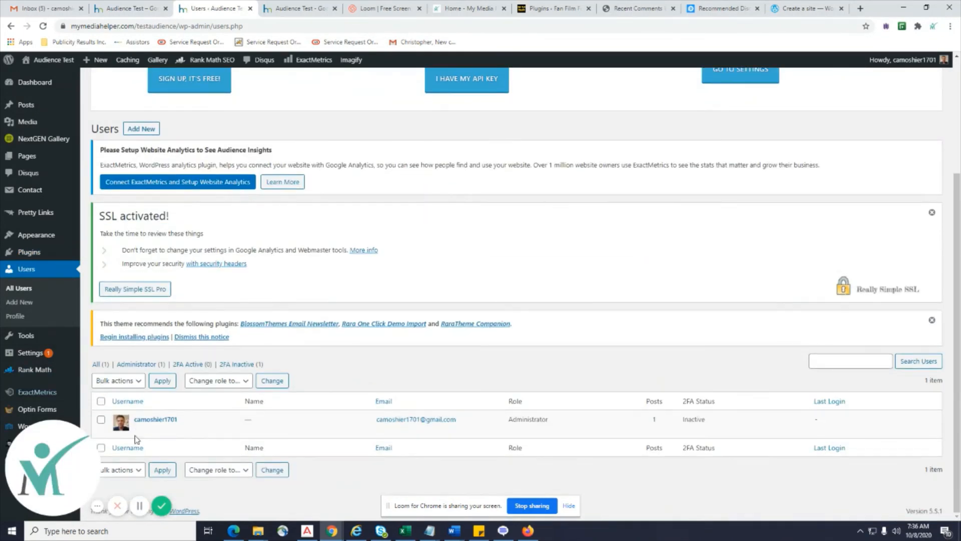
Settle on the Audience Test Hello world front page and drag the lesson notes over it.
mouse_move(129, 434)
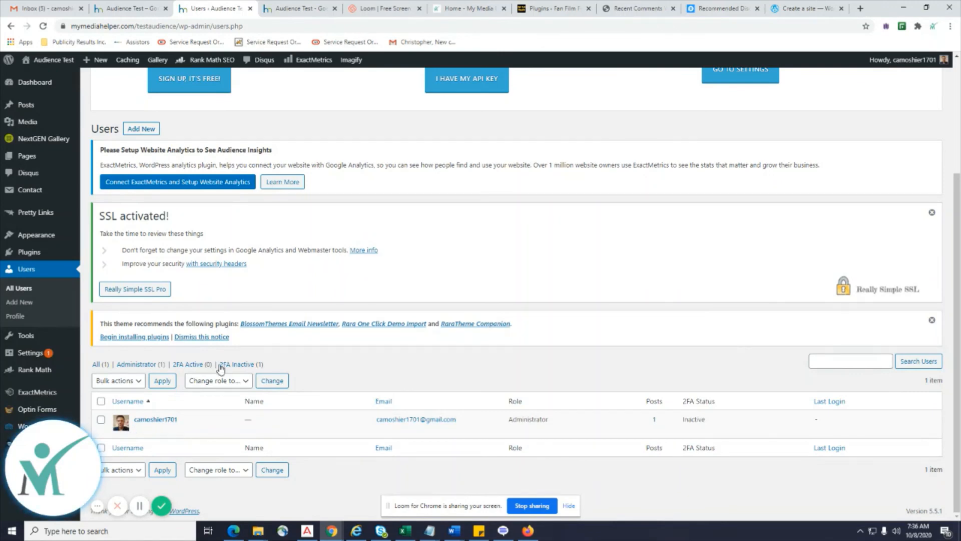
click(790, 13)
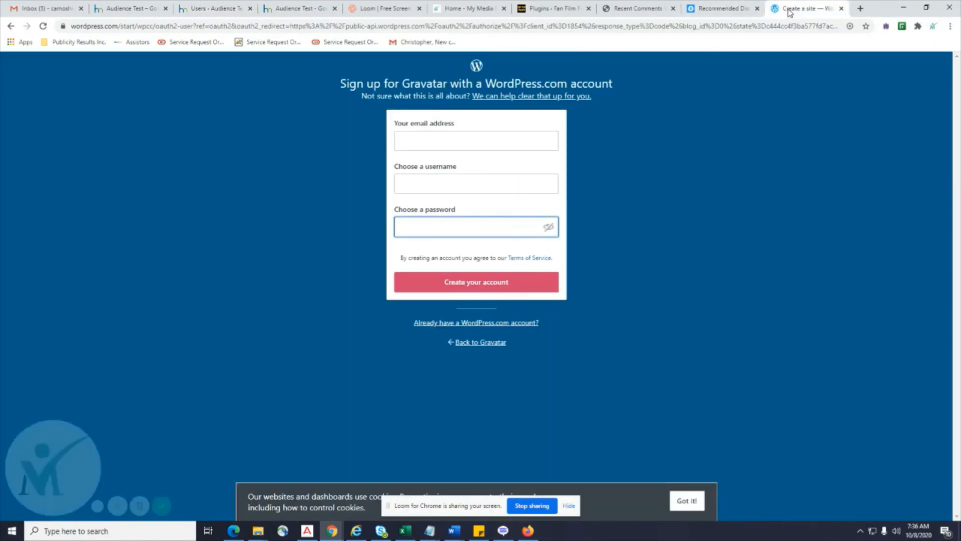
click(131, 9)
click(215, 8)
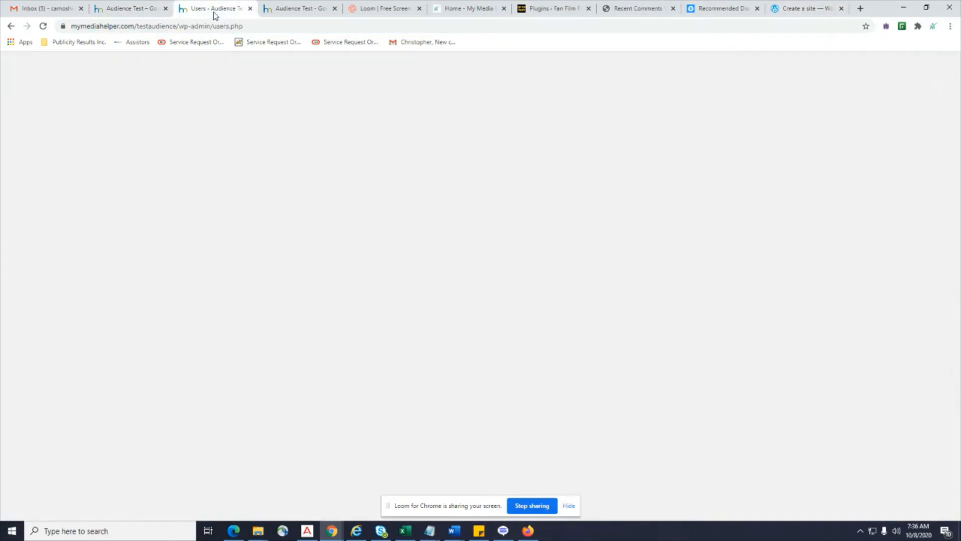
click(795, 10)
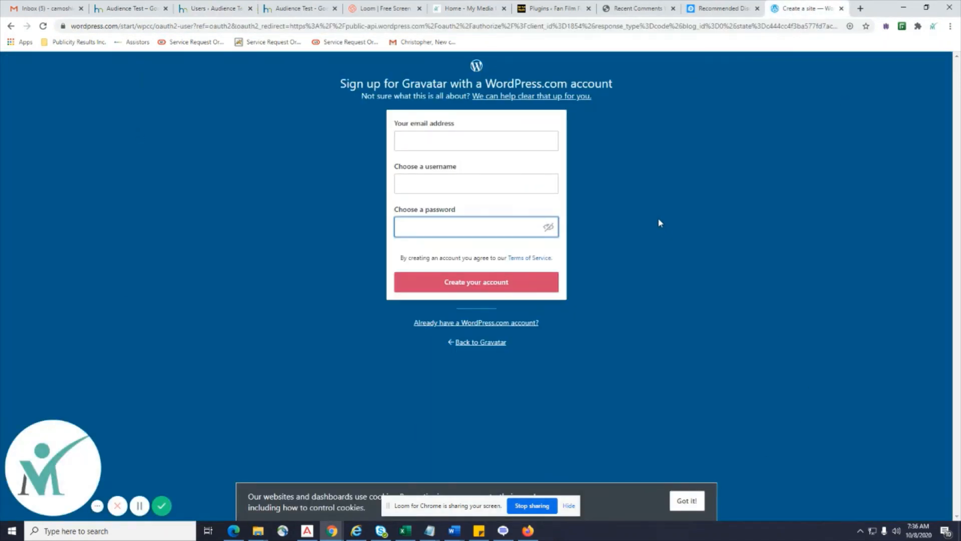
click(715, 13)
click(224, 10)
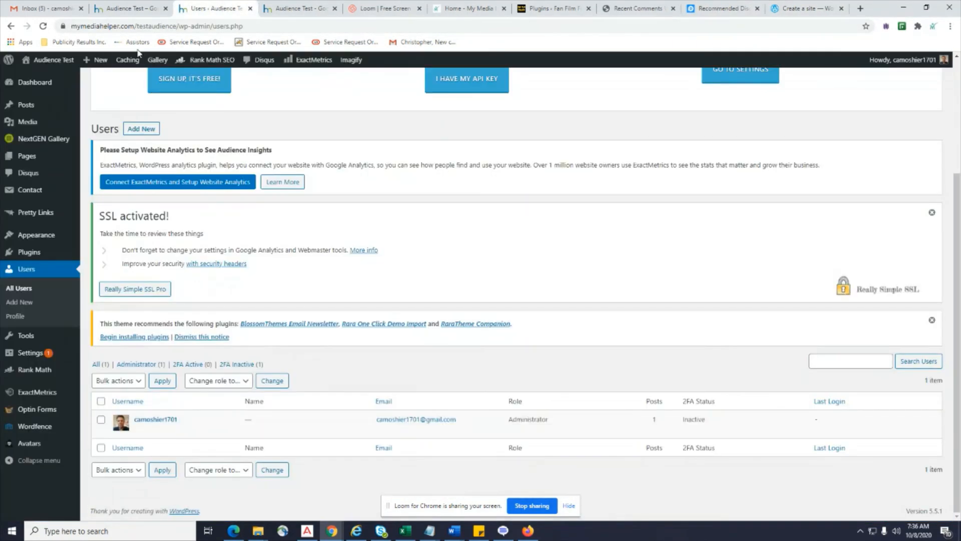
click(111, 10)
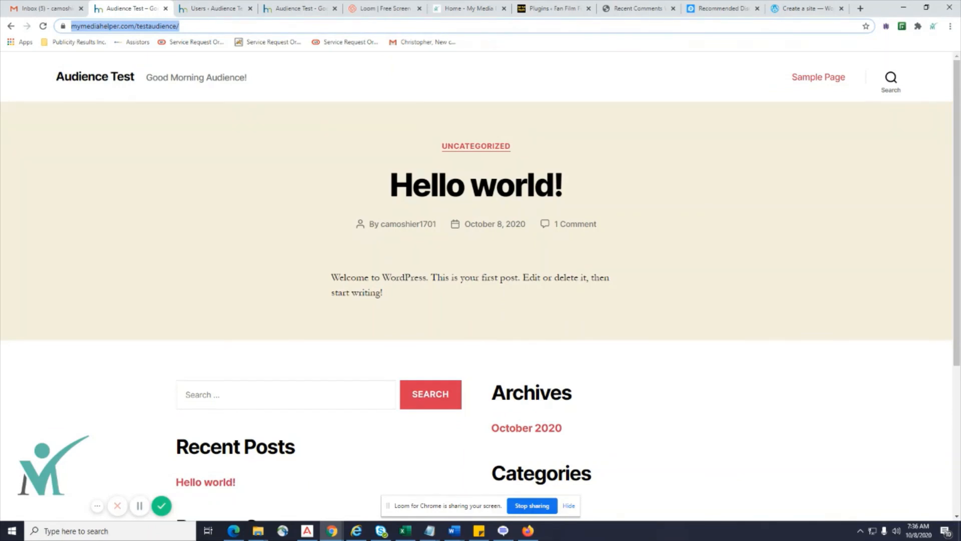
drag(960, 128, 481, 76)
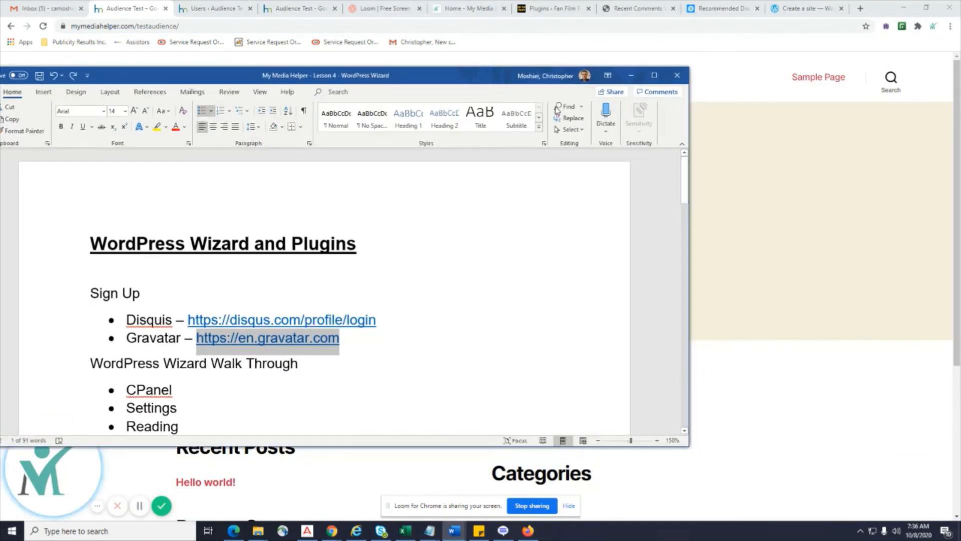
click(653, 76)
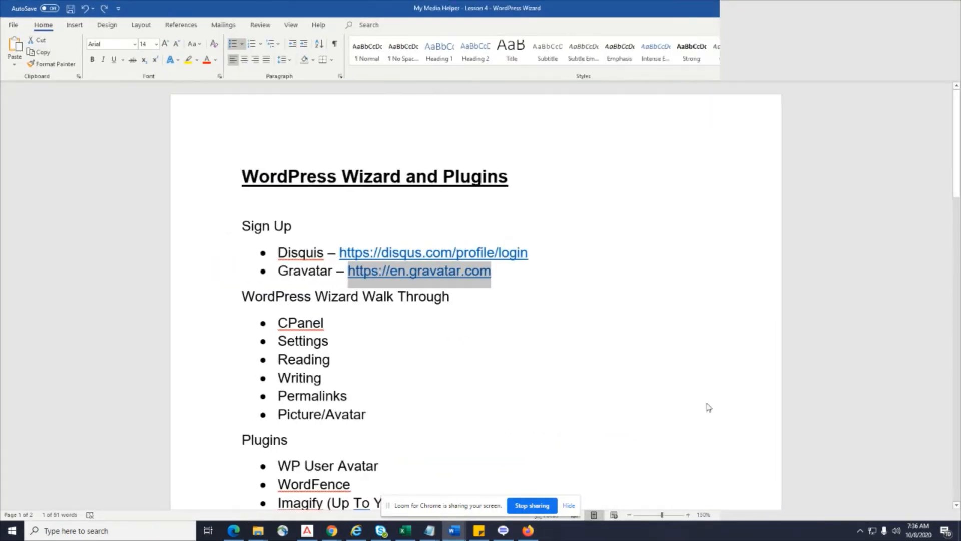
scroll(617, 331, down, 10)
scroll(626, 350, down, 3)
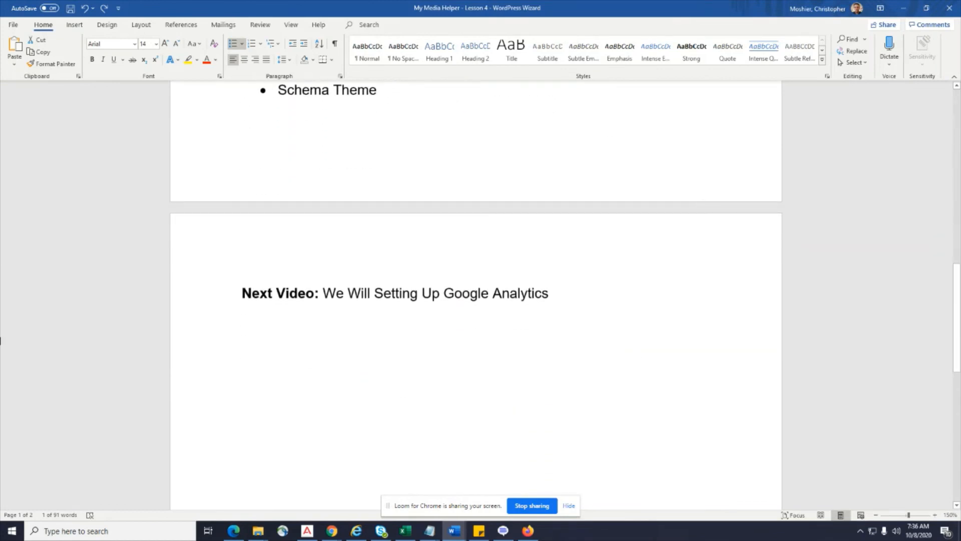
scroll(646, 374, up, 20)
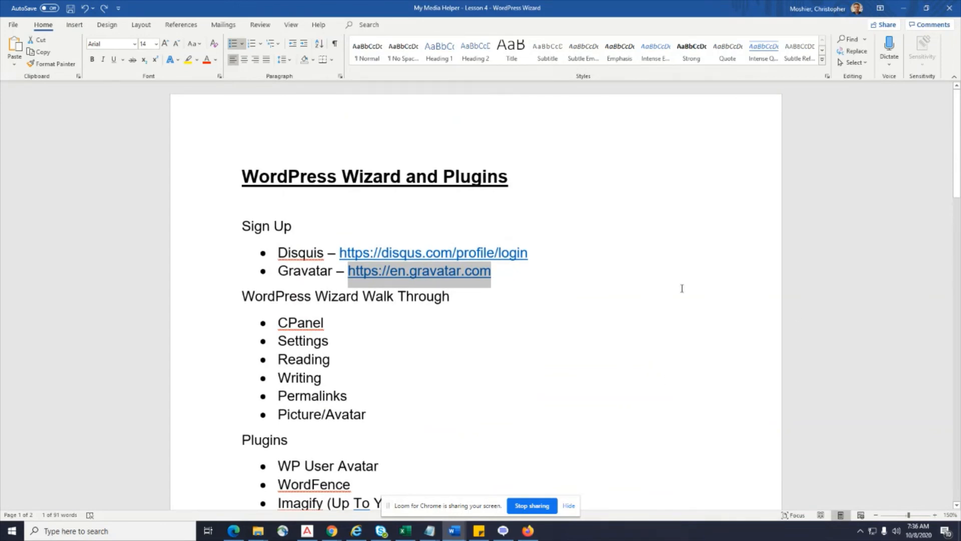
scroll(682, 288, down, 12)
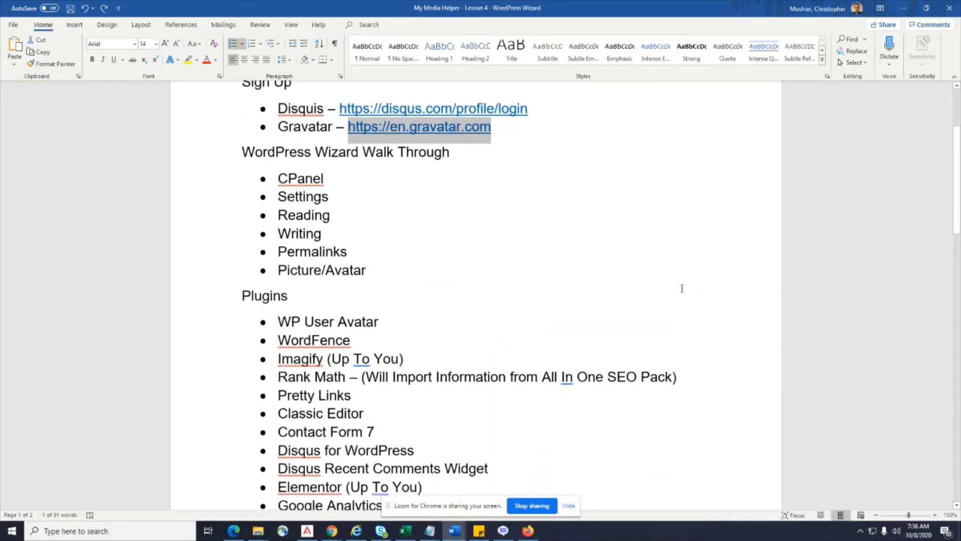
scroll(682, 288, down, 3)
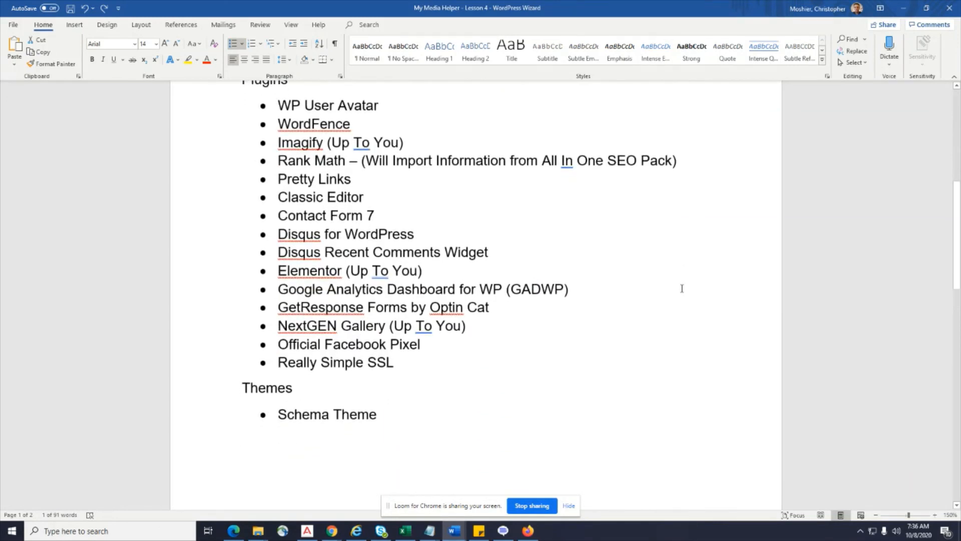
scroll(684, 288, up, 1)
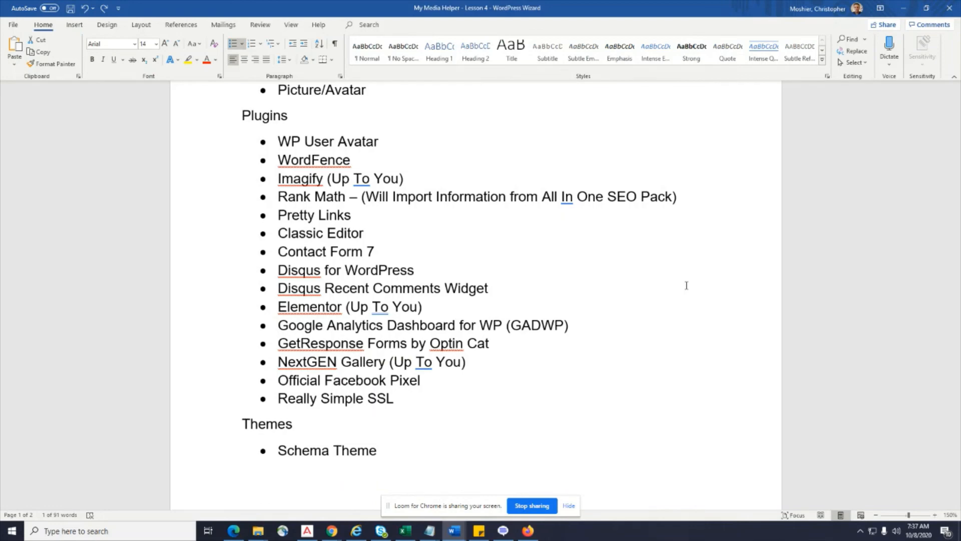
scroll(686, 286, up, 6)
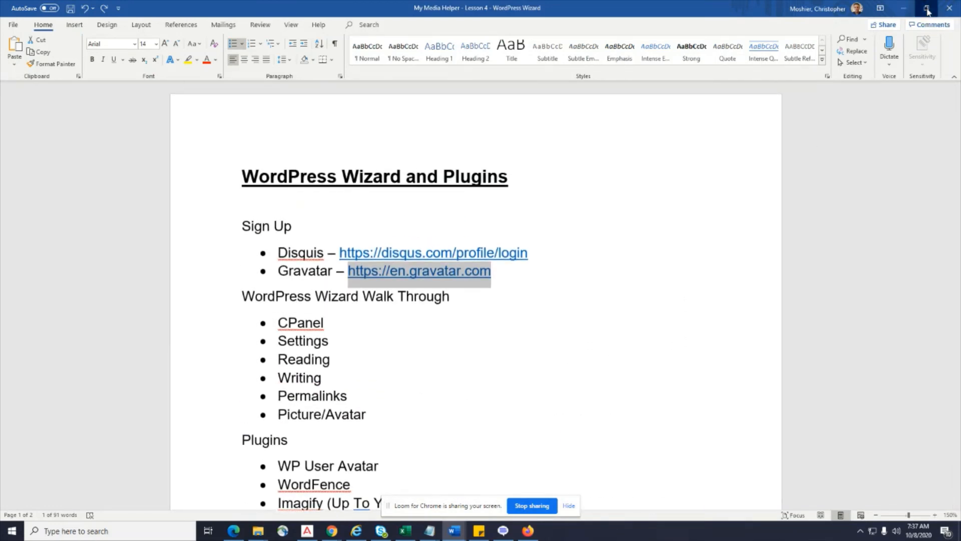
click(927, 9)
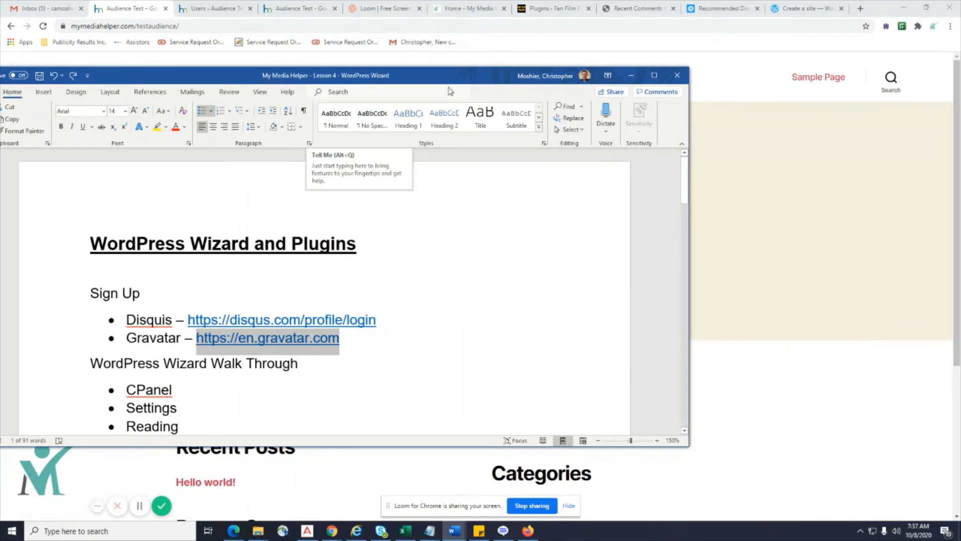
Move the Word notes window off screen to reveal the Hello world homepage and end the recording.
drag(438, 77, 960, 331)
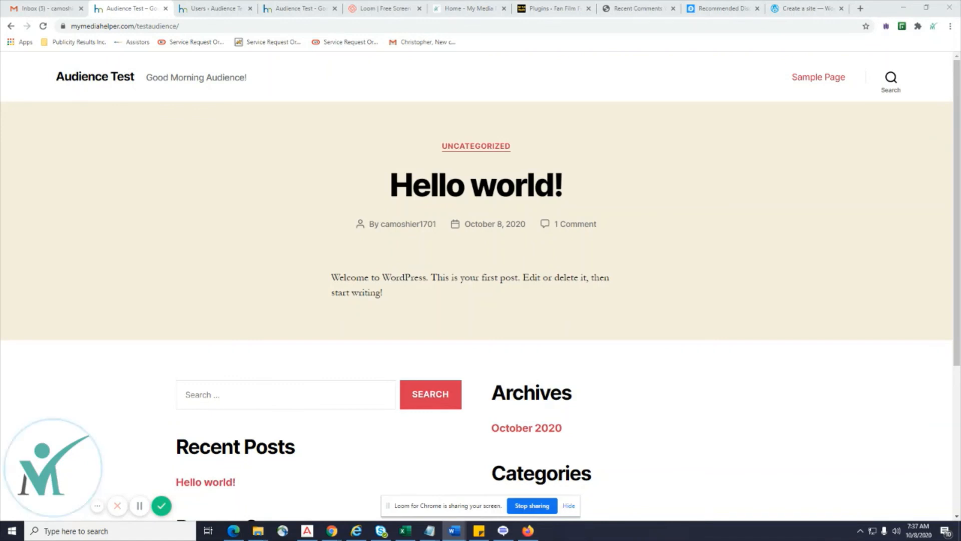
click(163, 510)
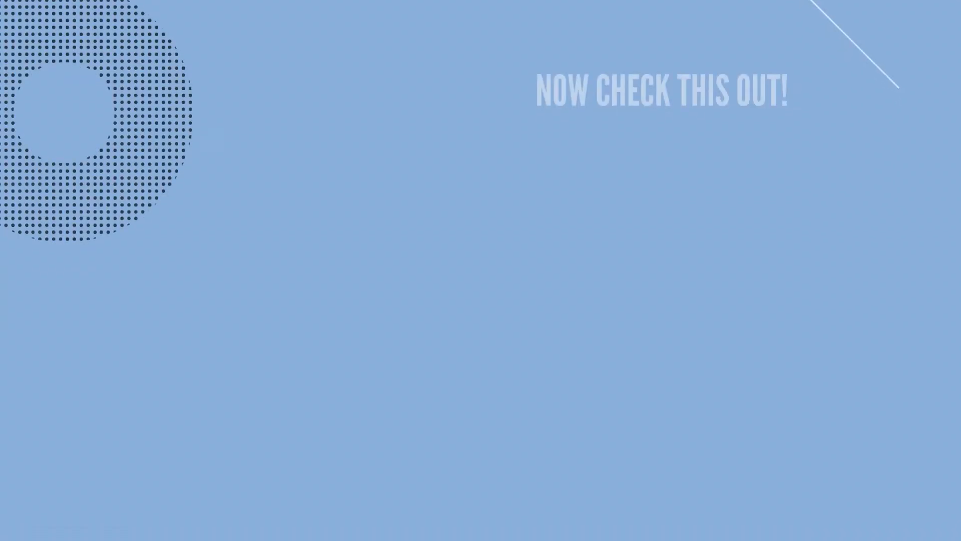